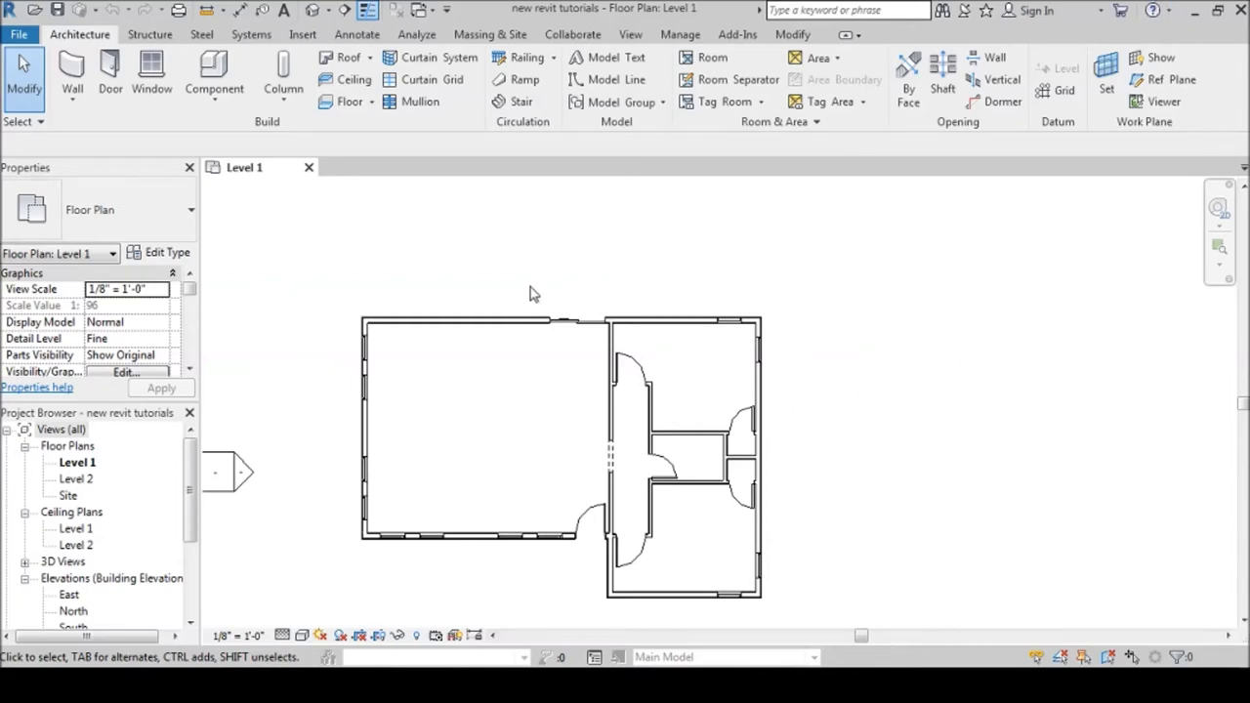
# - Zoom around the Level 1 plan and select the top wall to check its type
pyautogui.scroll(3, 466, 387)
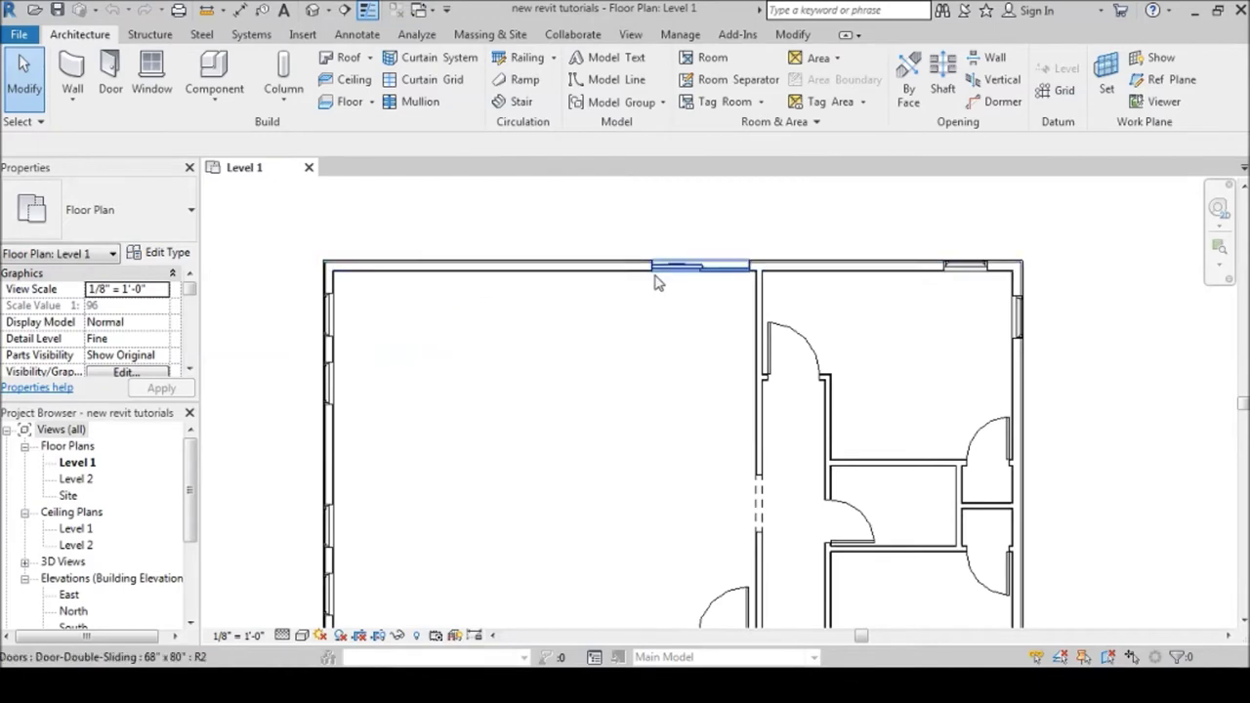
pyautogui.scroll(-2, 533, 220)
pyautogui.scroll(2, 468, 302)
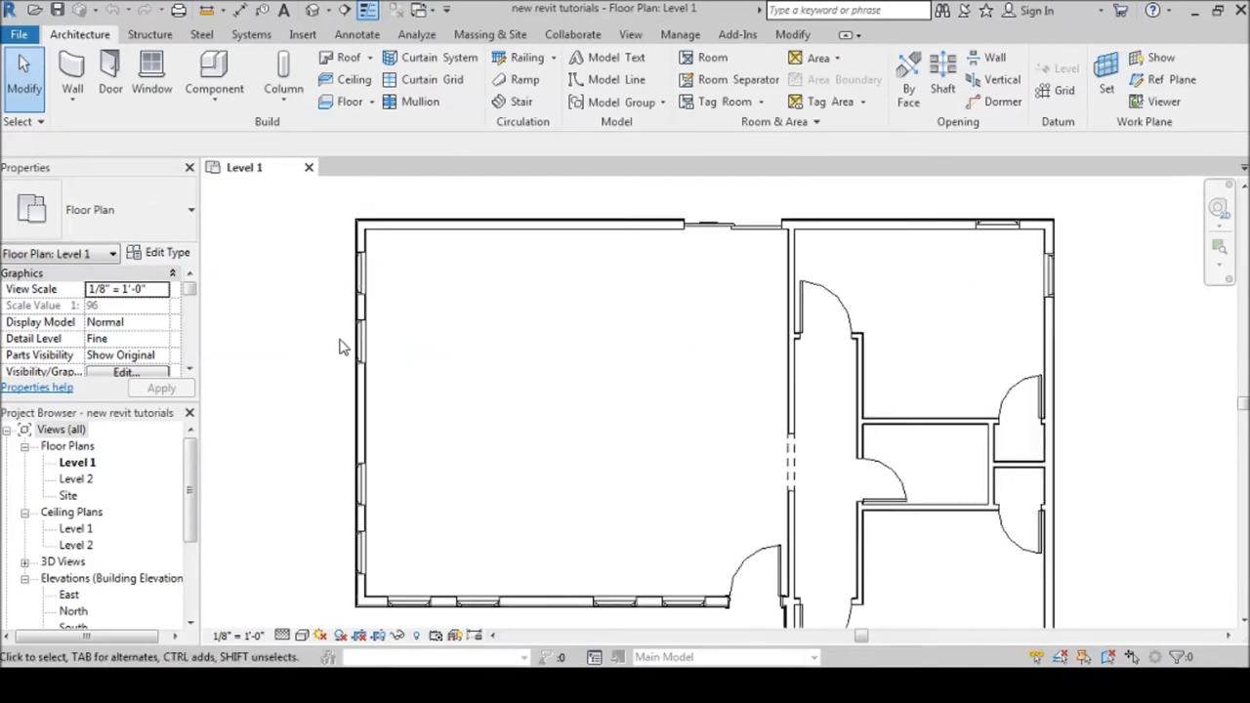
pyautogui.scroll(-2, 586, 230)
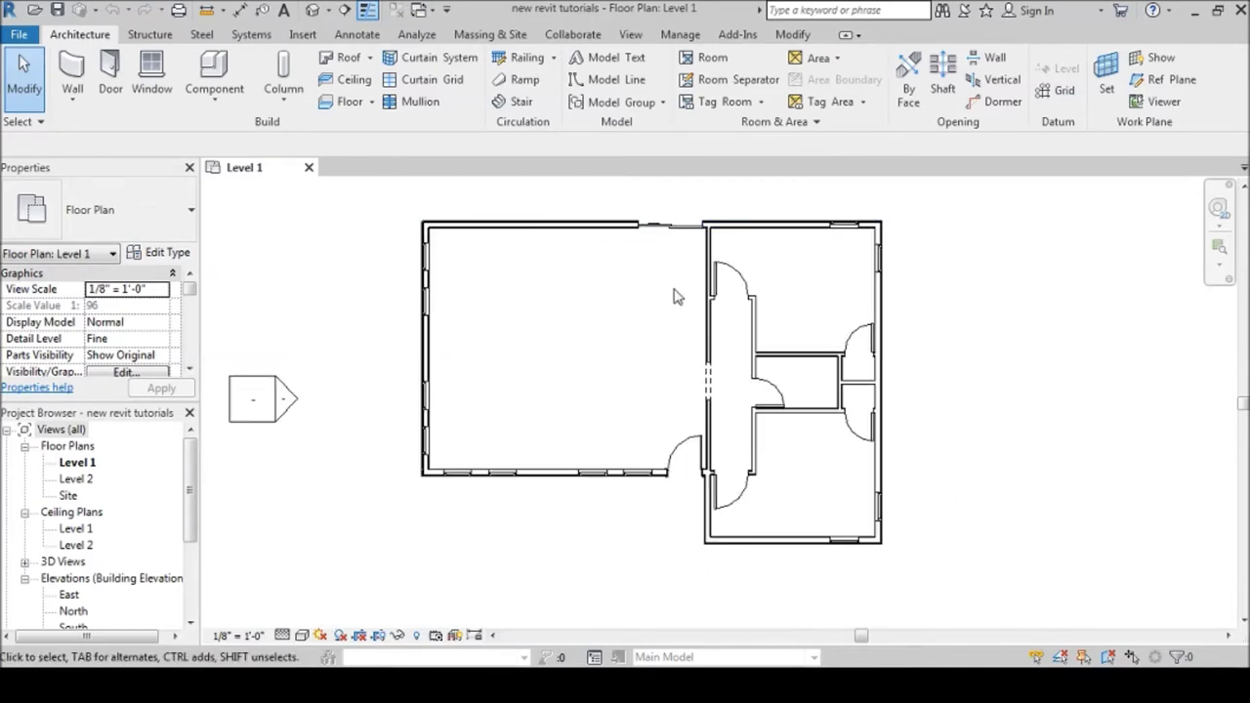
pyautogui.scroll(2, 664, 218)
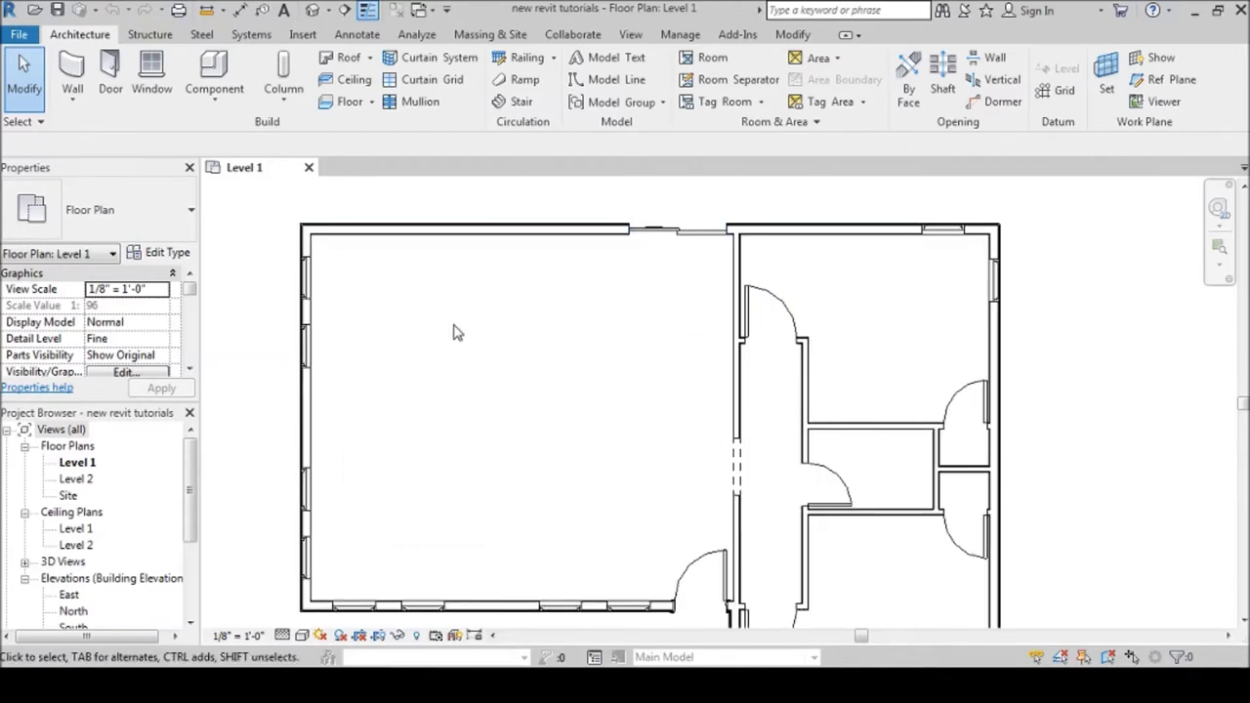
pyautogui.scroll(-2, 525, 337)
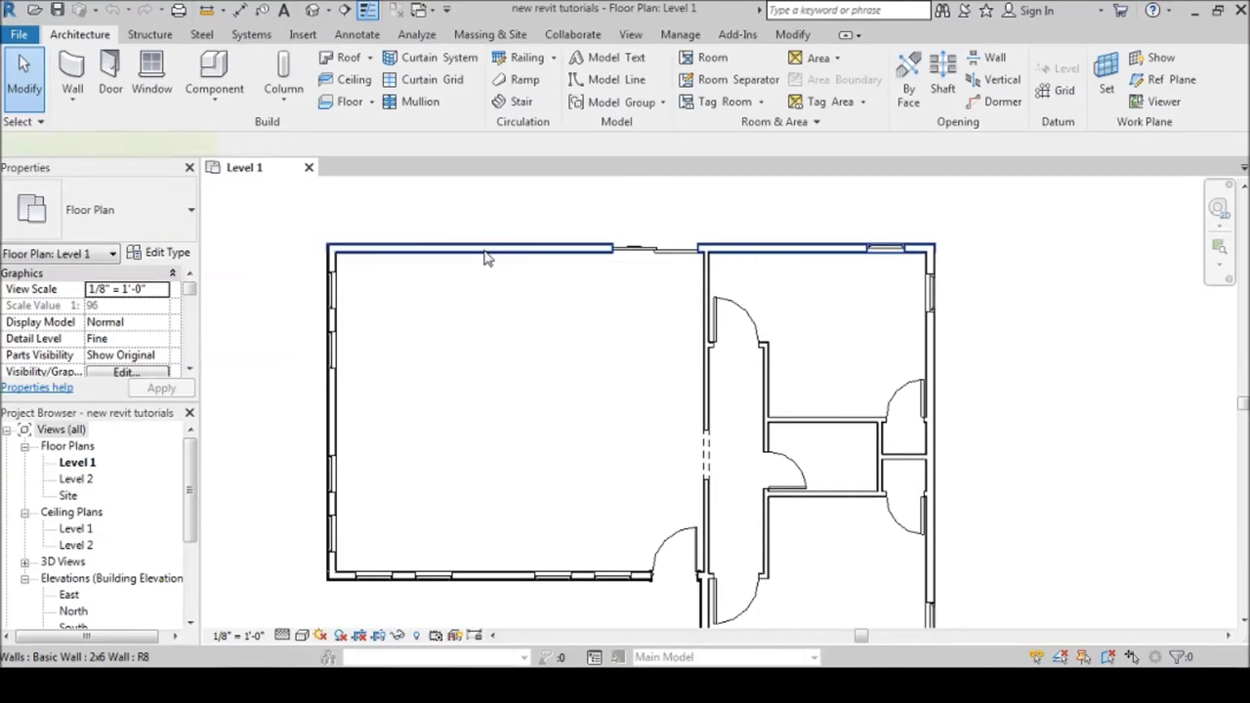
pyautogui.click(602, 253)
pyautogui.scroll(2, 376, 252)
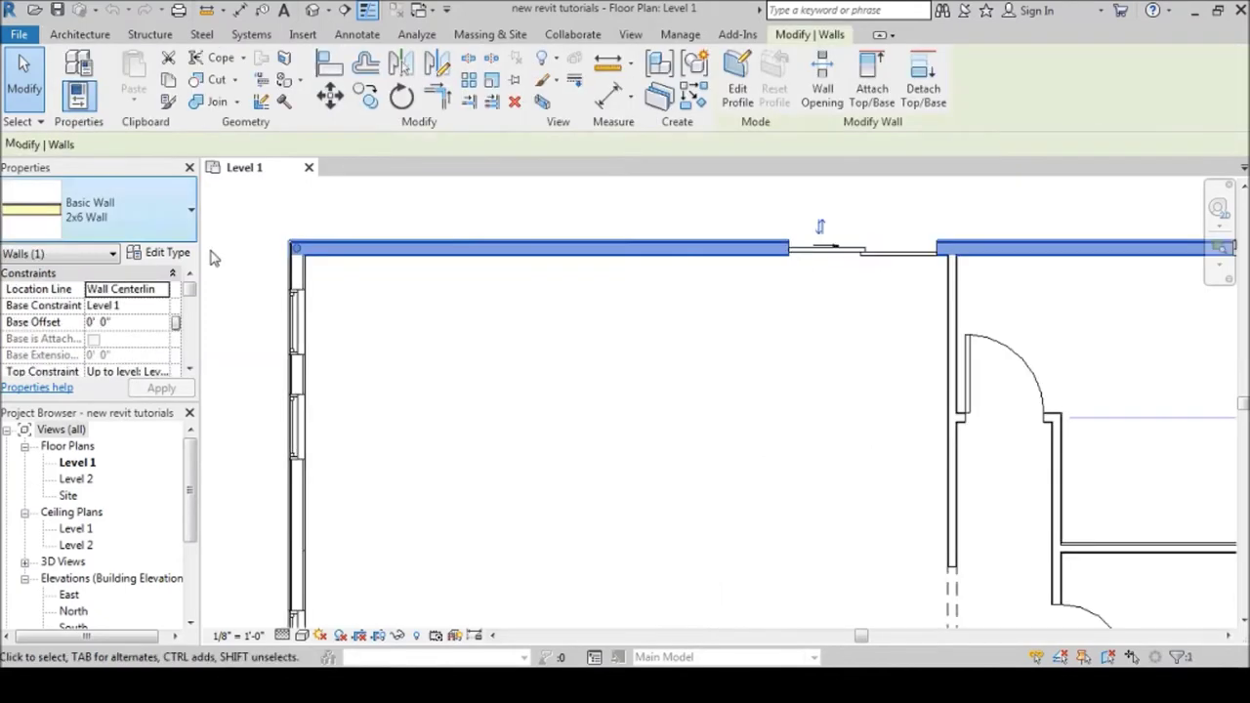
pyautogui.scroll(3, 345, 273)
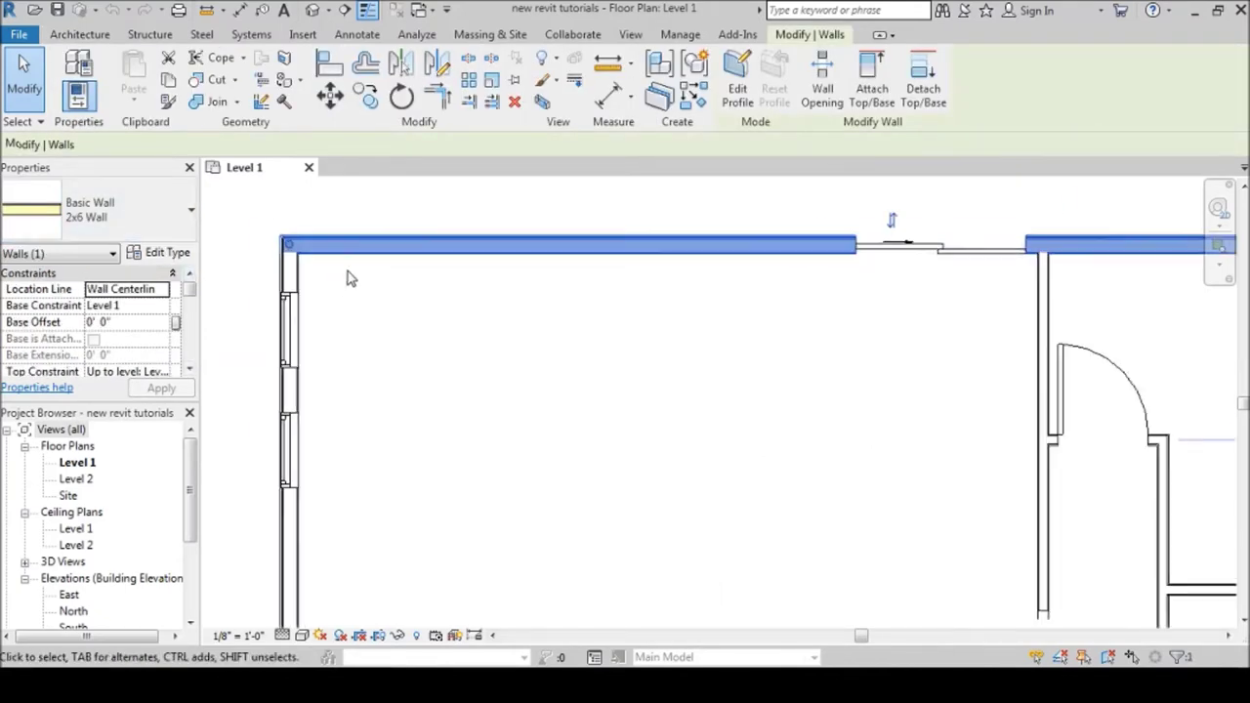
pyautogui.click(323, 245)
pyautogui.scroll(-4, 358, 238)
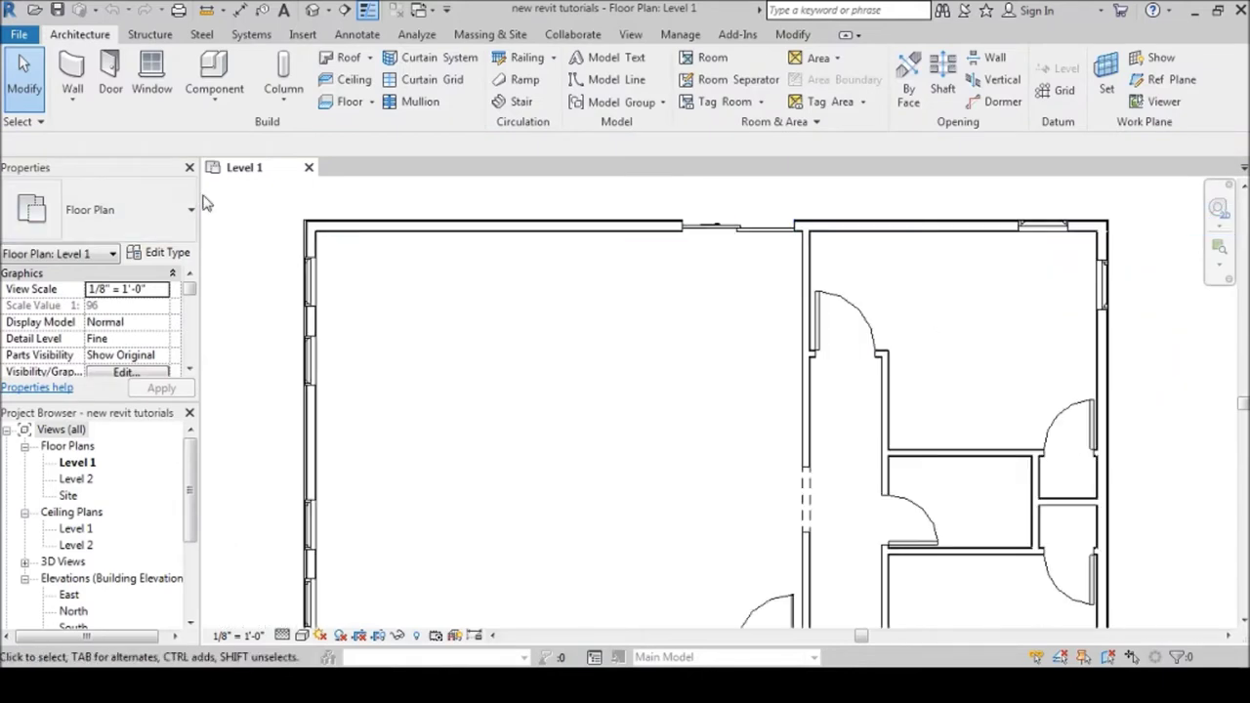
pyautogui.scroll(-2, 563, 290)
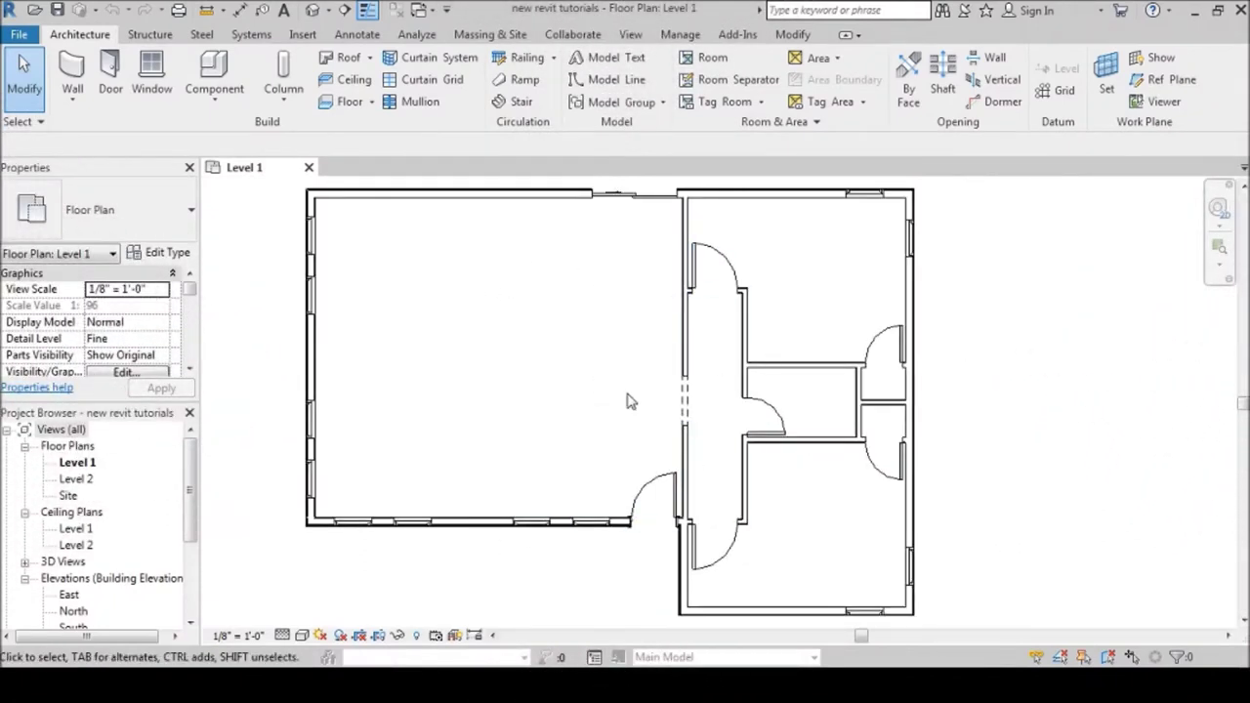
# - Open the Default 3D View in a second tab and start a new Level 1 floor
pyautogui.scroll(-2, 608, 463)
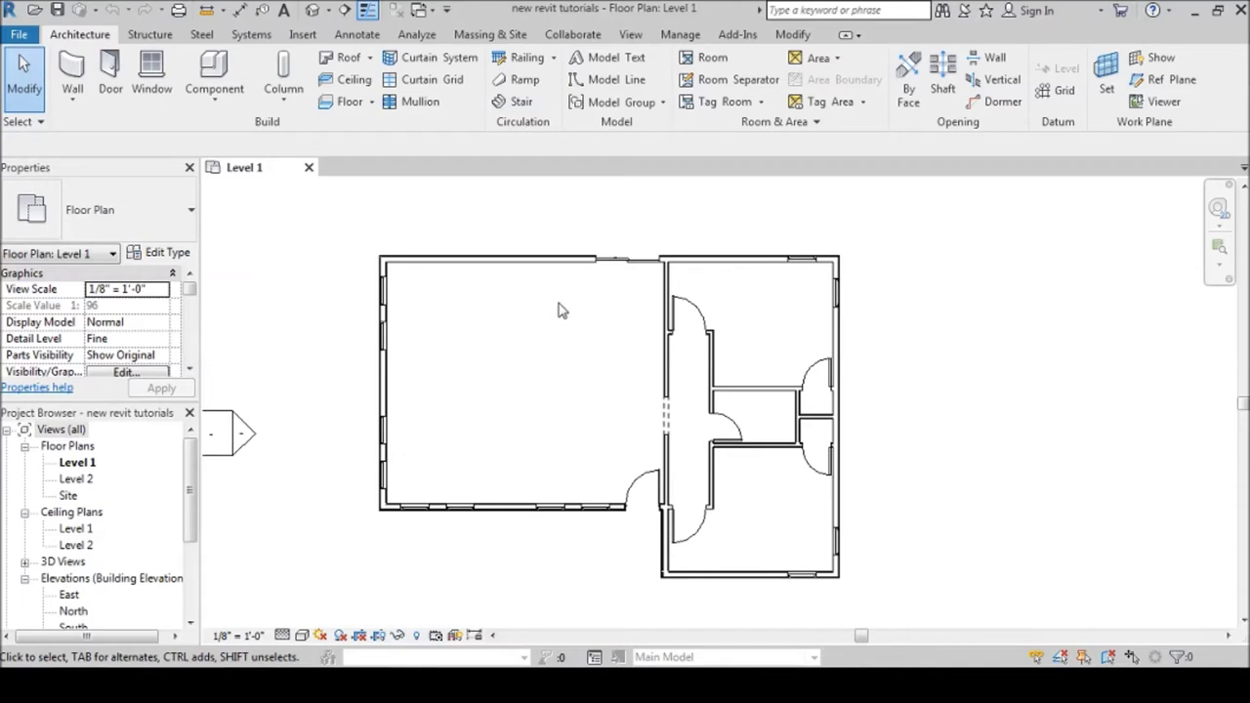
pyautogui.scroll(-1, 576, 298)
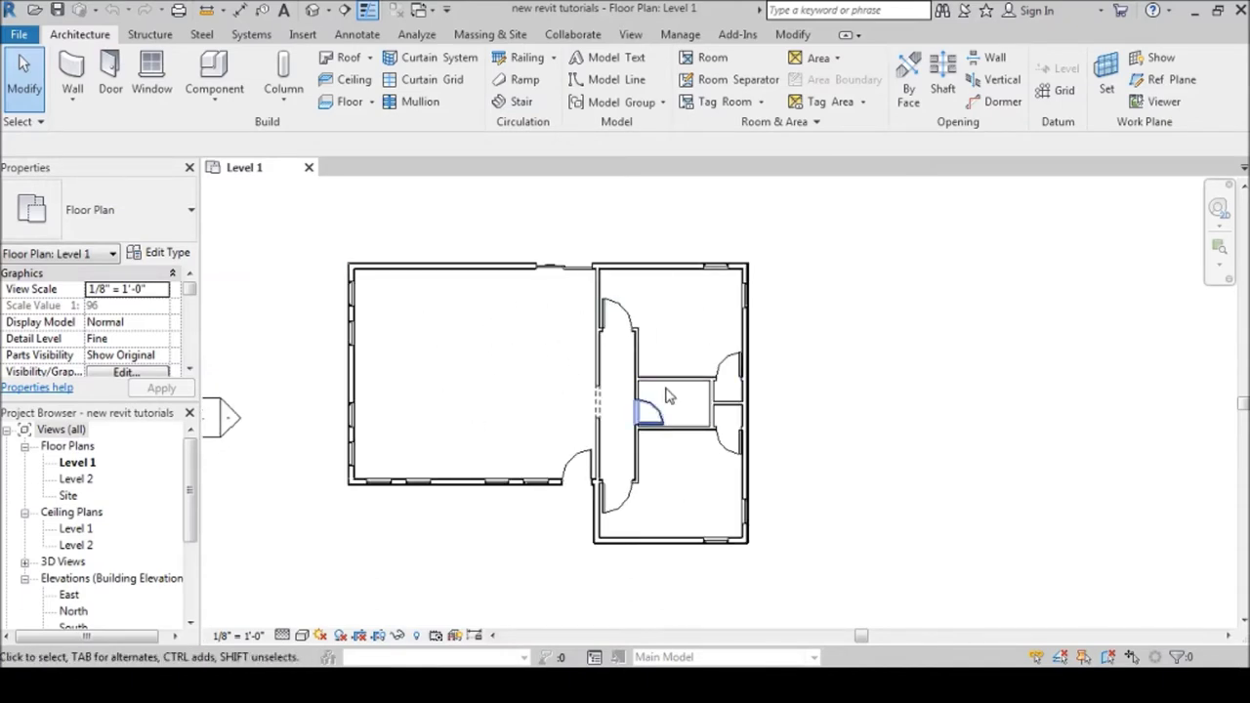
pyautogui.scroll(1, 678, 451)
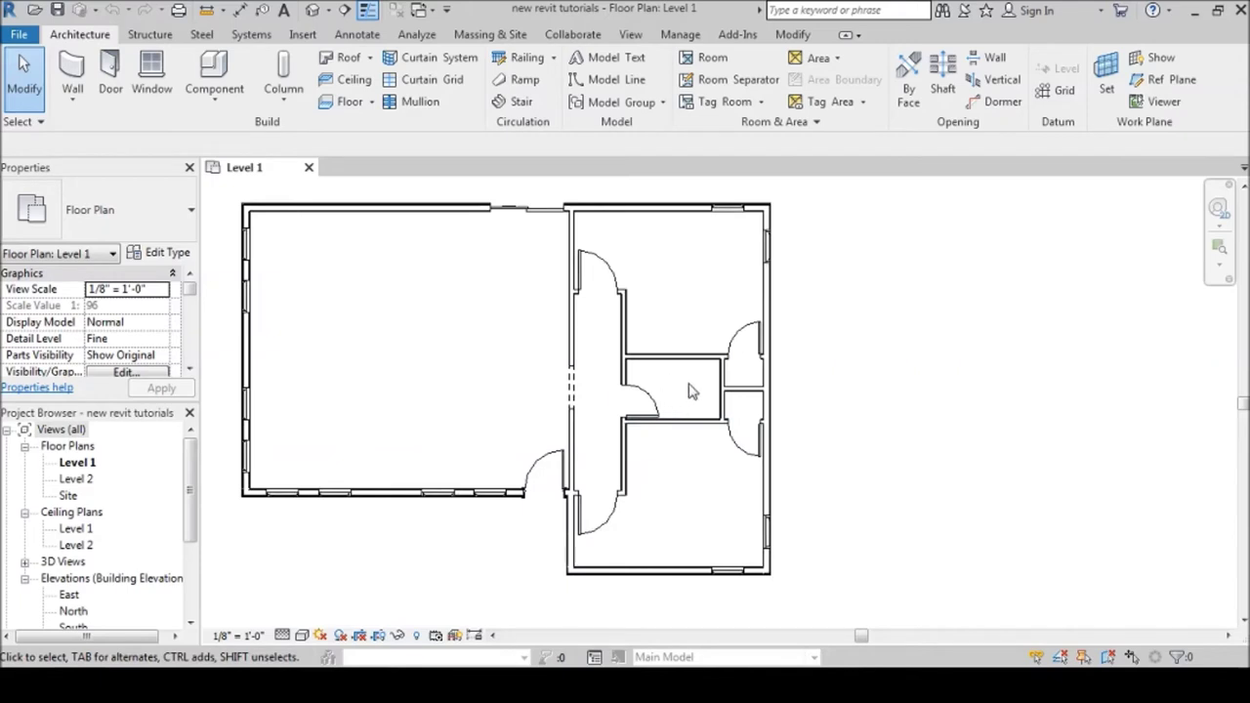
pyautogui.scroll(-1, 690, 390)
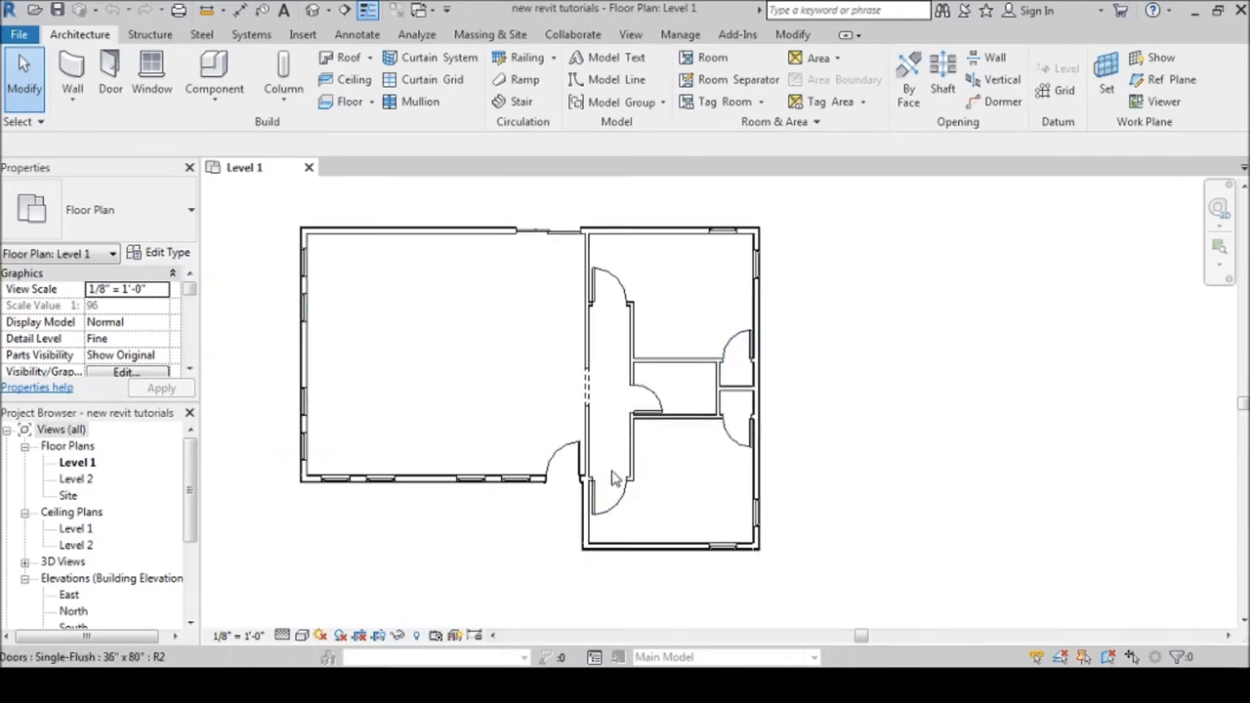
pyautogui.scroll(2, 364, 229)
pyautogui.click(312, 8)
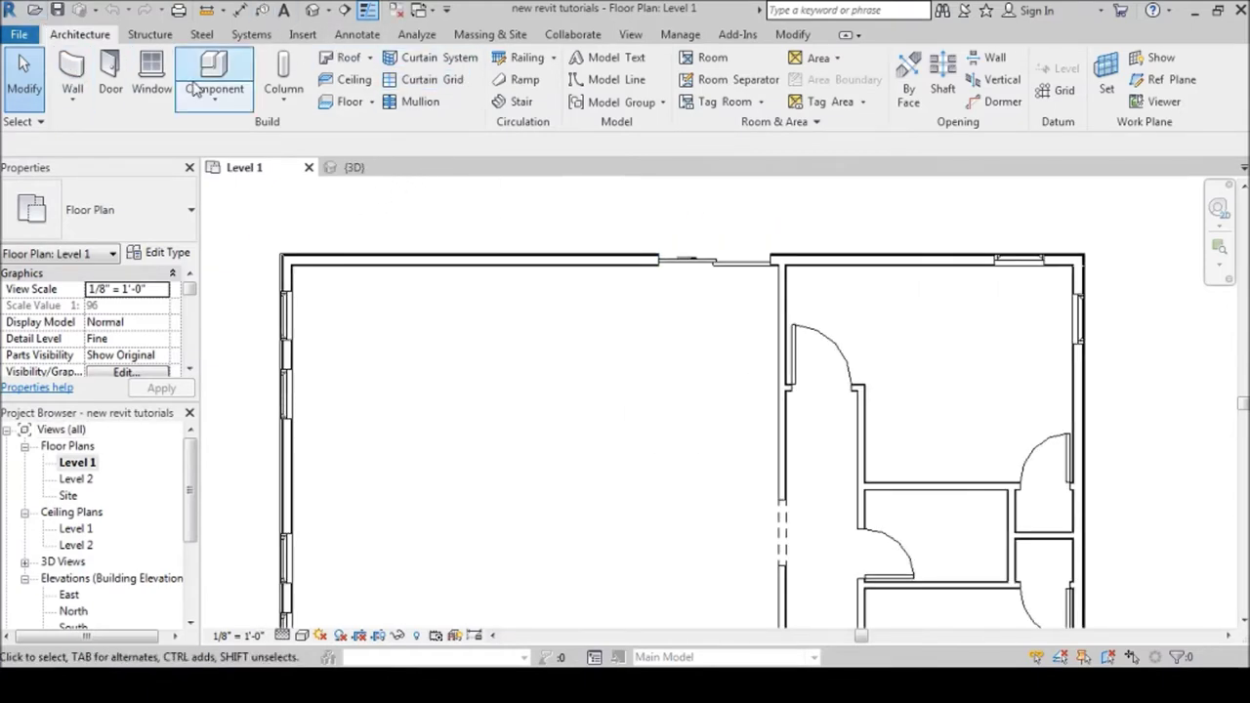
pyautogui.click(354, 105)
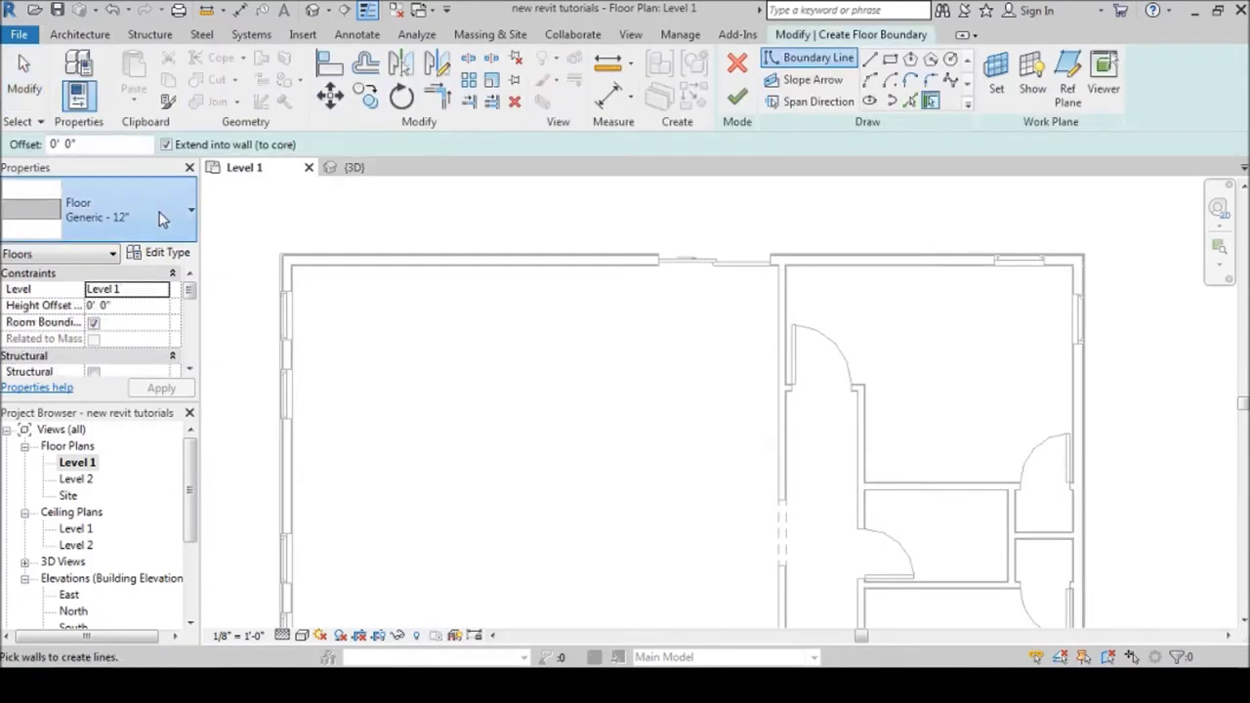
# - Choose the Wood Joist 10" - Wood Finish floor type and review its layer structure unchanged
pyautogui.click(161, 220)
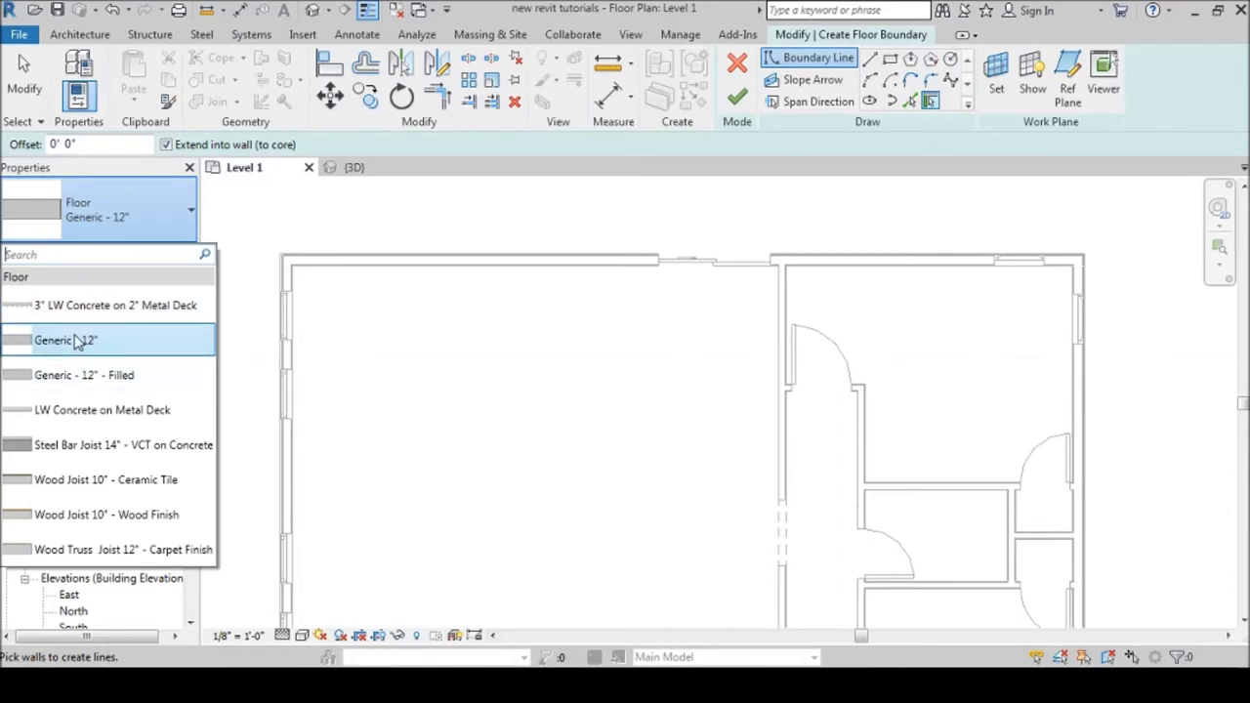
pyautogui.click(88, 521)
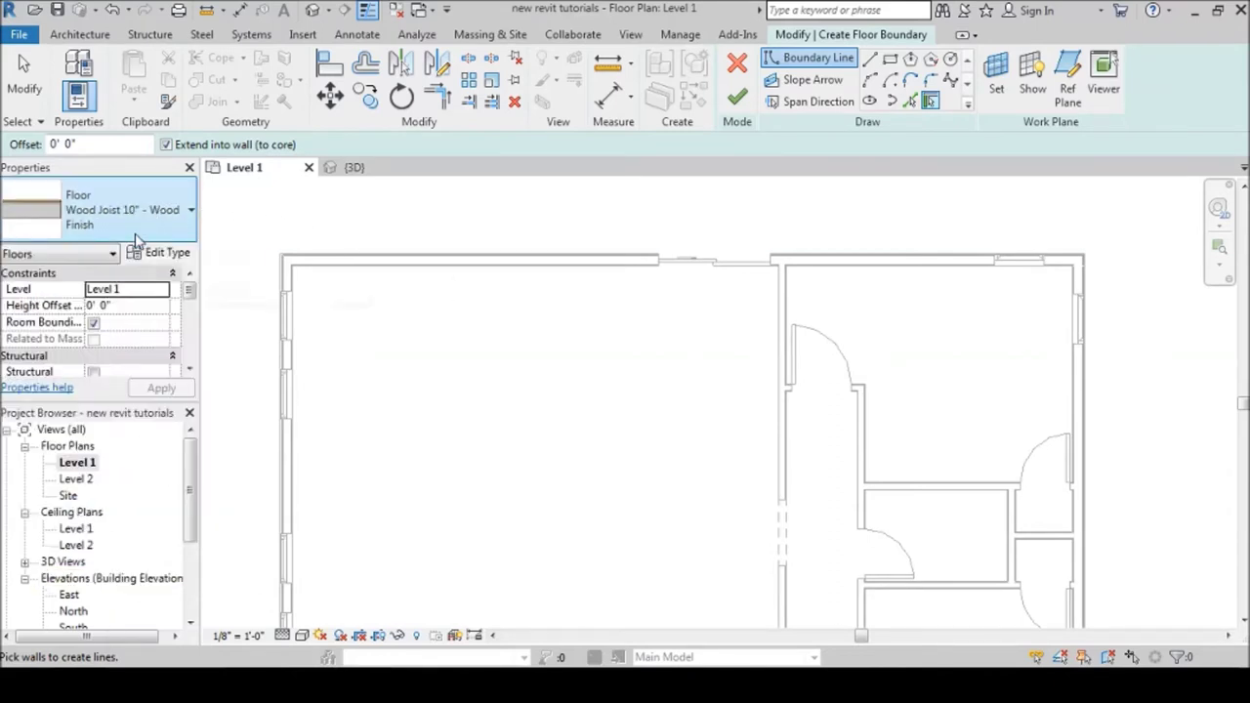
pyautogui.click(161, 252)
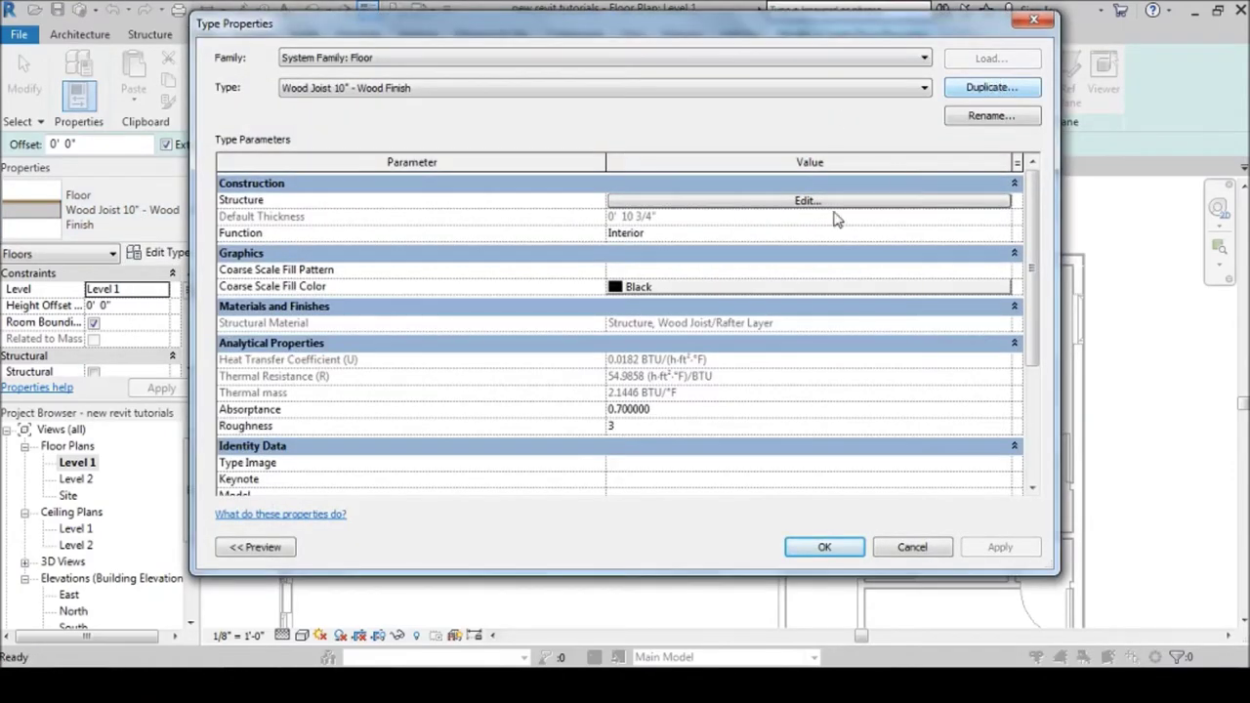
pyautogui.click(803, 201)
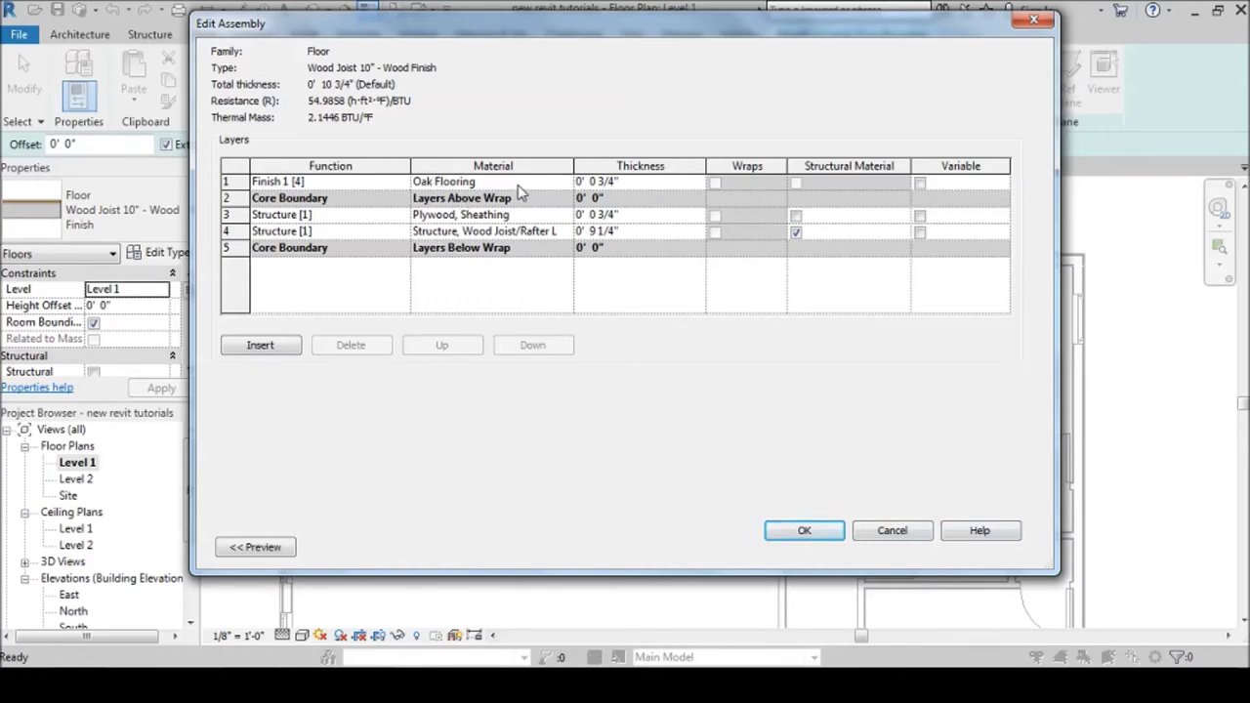
pyautogui.click(900, 533)
pyautogui.click(903, 546)
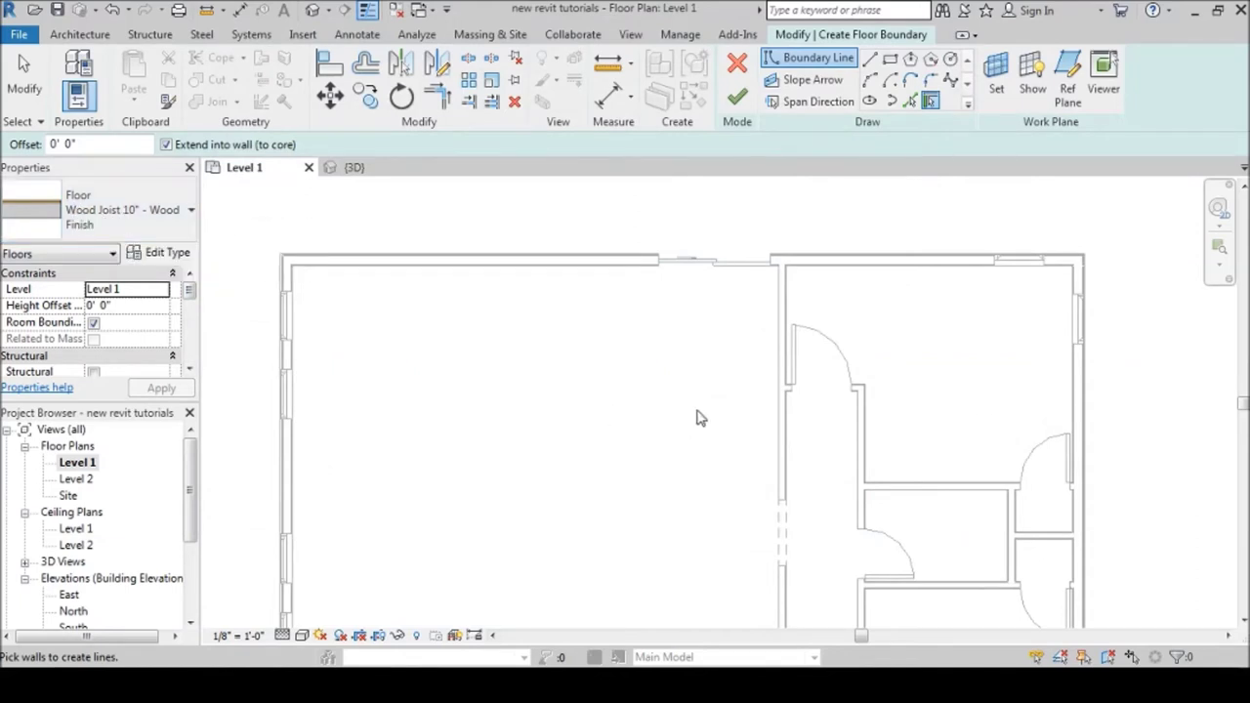
# - Pick the whole exterior wall chain as the boundary and finish the Wood Joist 10" floor
pyautogui.scroll(2, 356, 280)
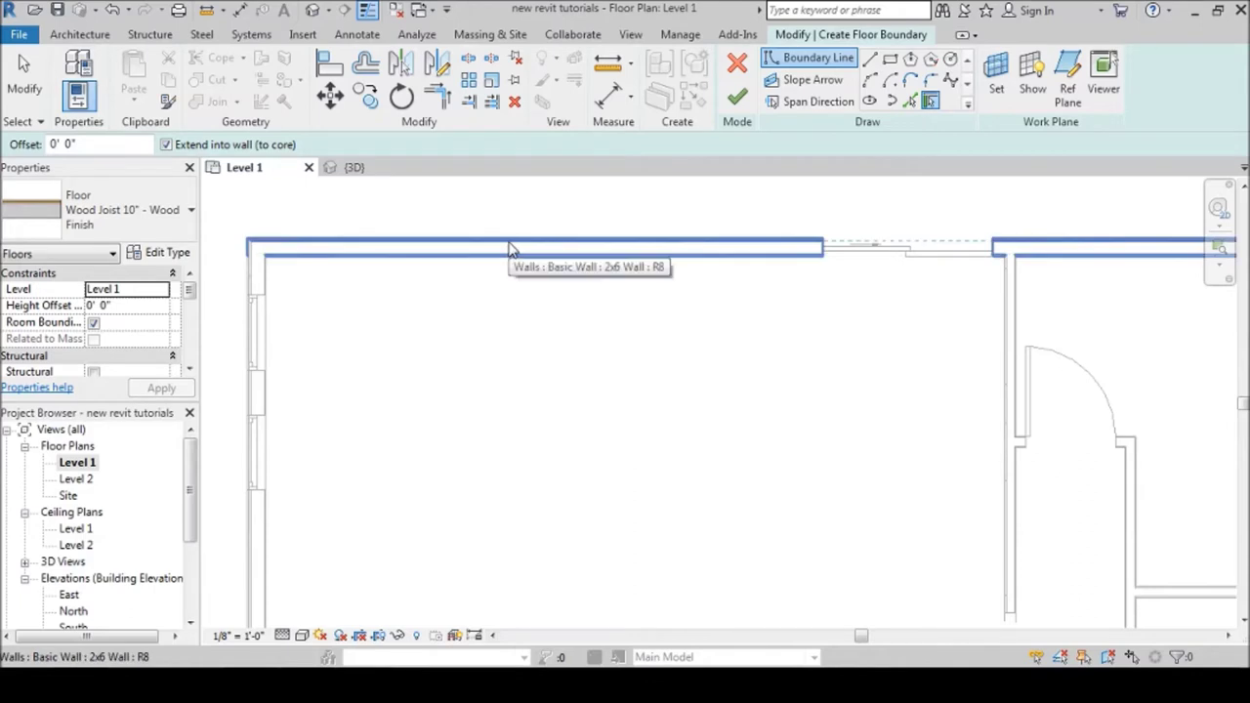
pyautogui.press('Tab')
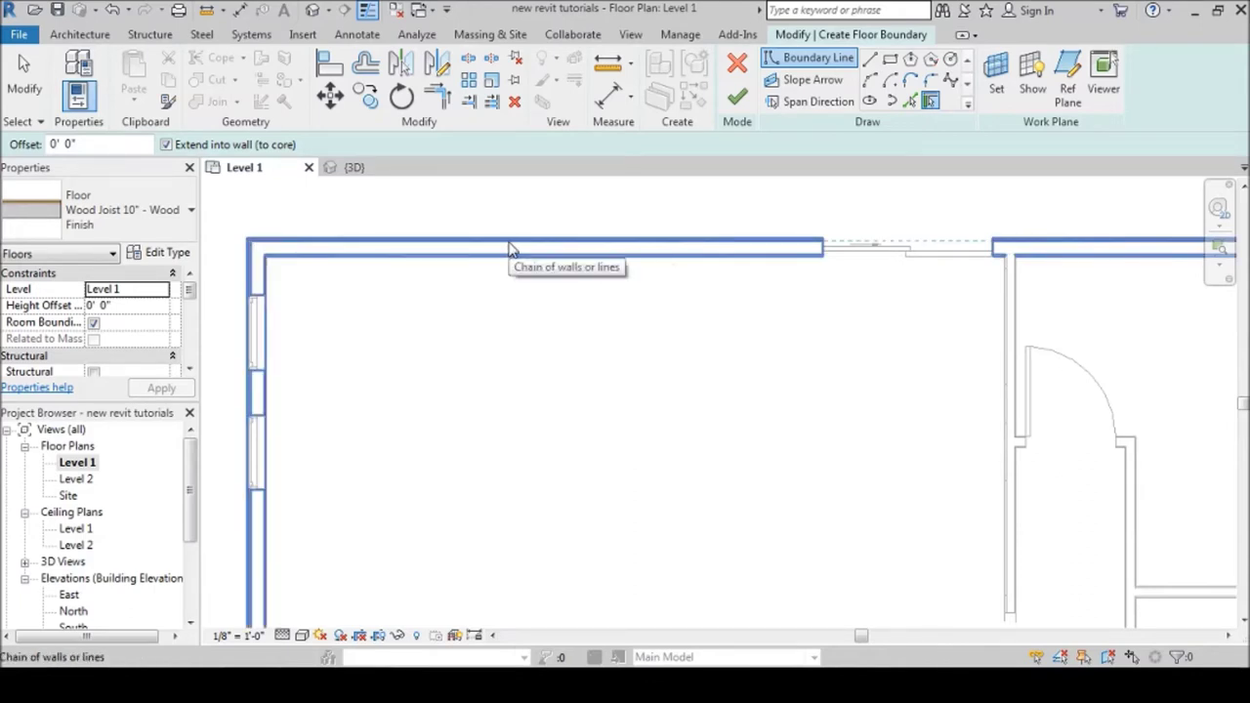
pyautogui.scroll(3, 509, 248)
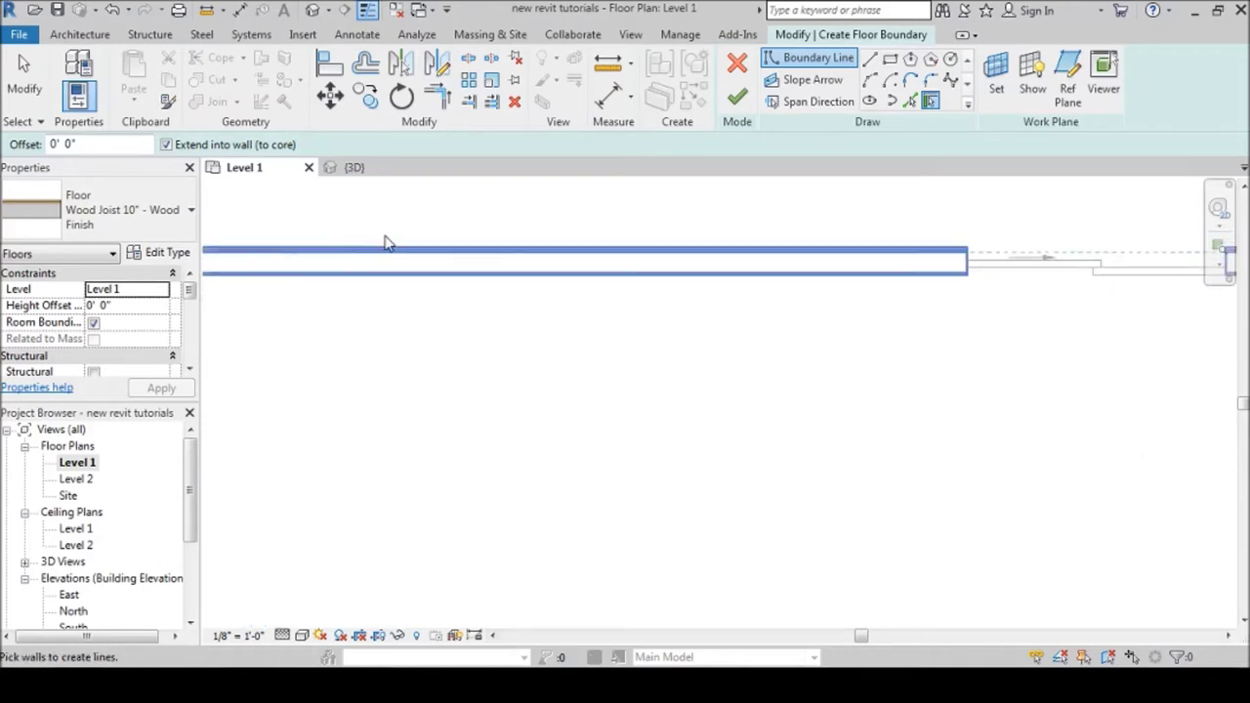
pyautogui.scroll(3, 1049, 234)
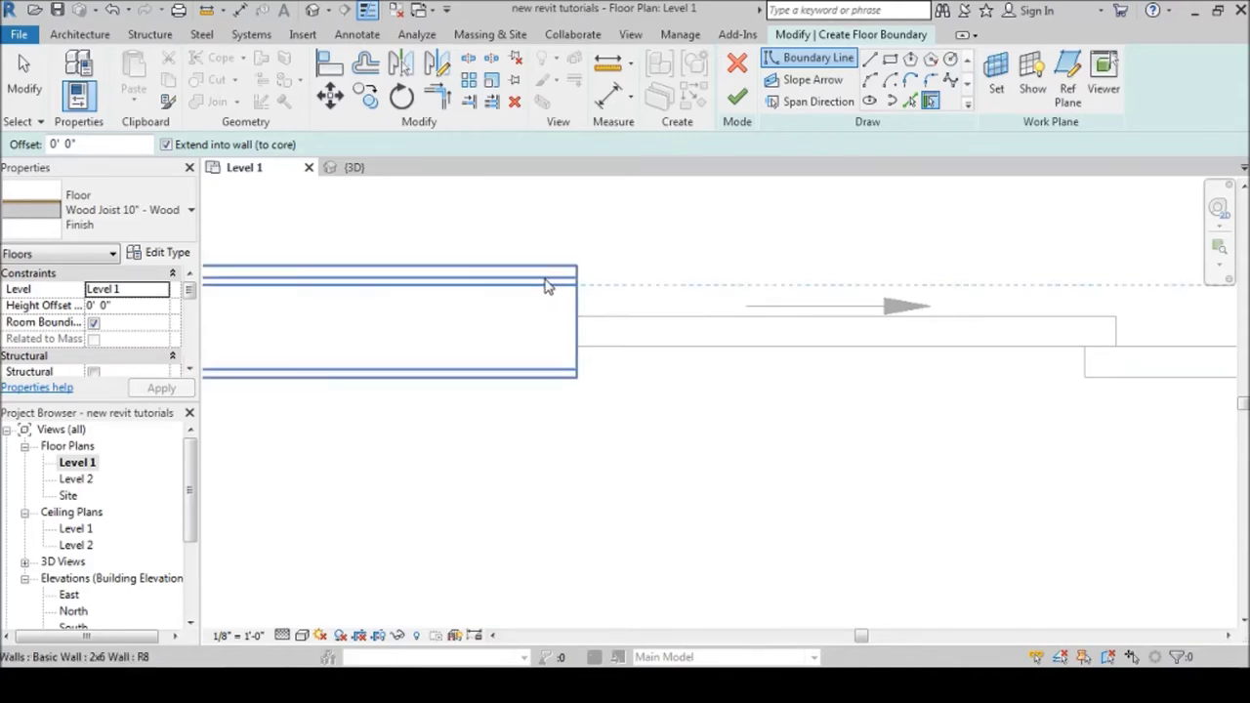
pyautogui.scroll(-3, 552, 285)
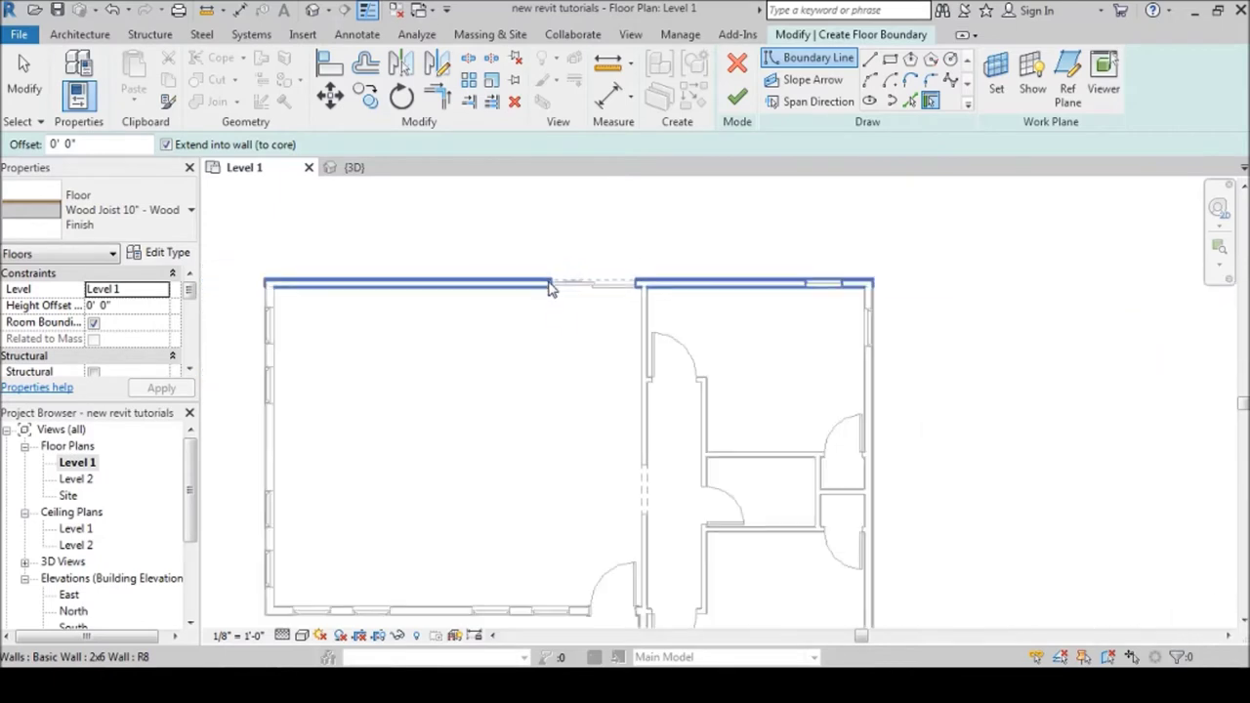
pyautogui.press('Tab')
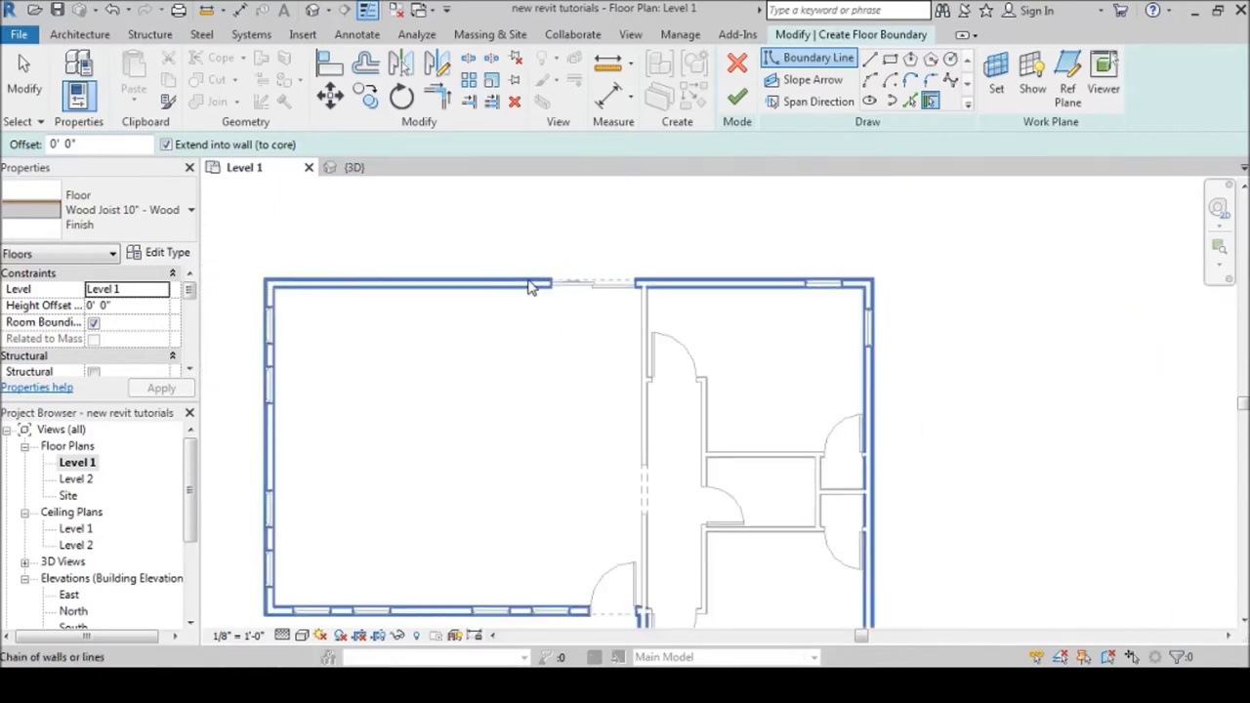
pyautogui.click(534, 283)
pyautogui.scroll(-2, 550, 242)
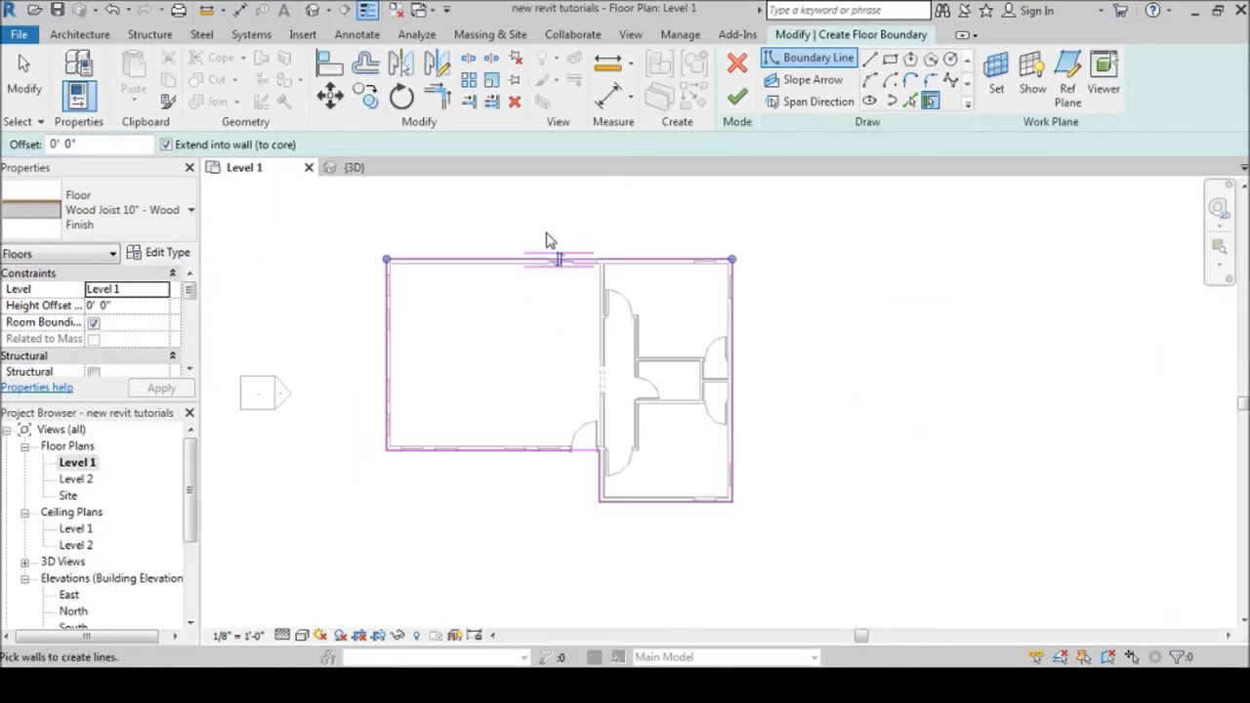
pyautogui.scroll(1, 589, 247)
pyautogui.click(742, 100)
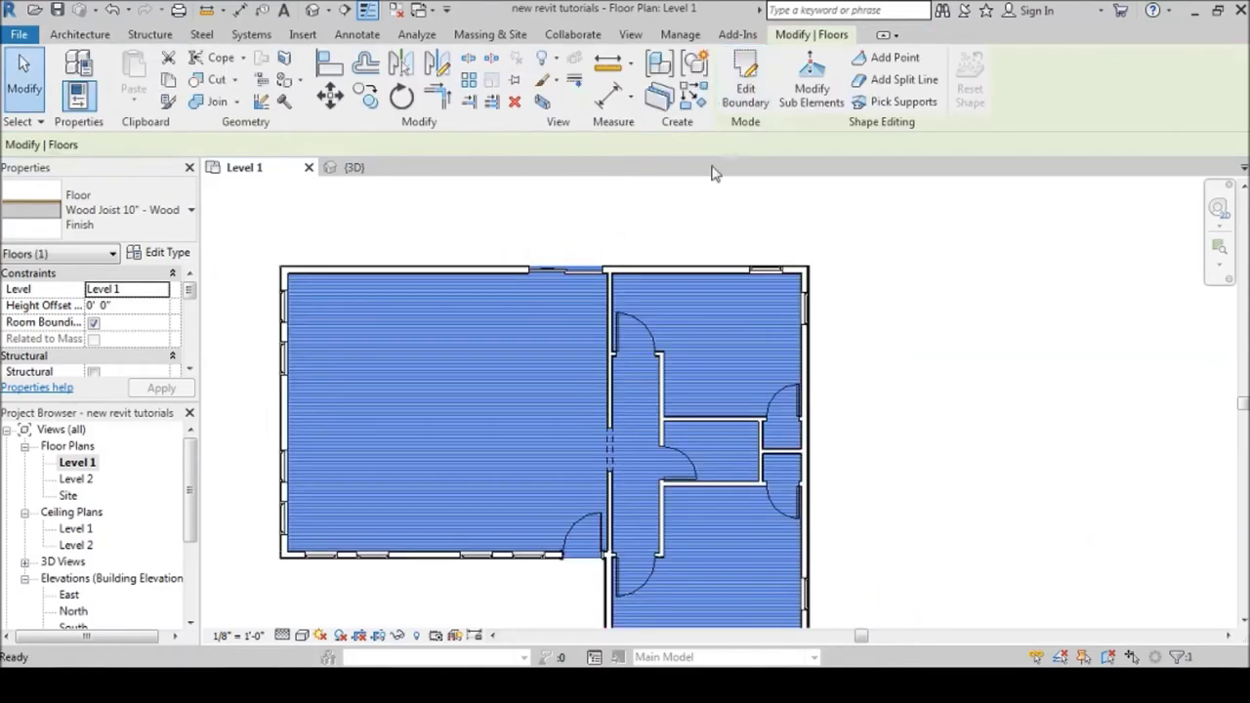
pyautogui.click(669, 204)
pyautogui.scroll(-1, 512, 205)
pyautogui.scroll(1, 503, 200)
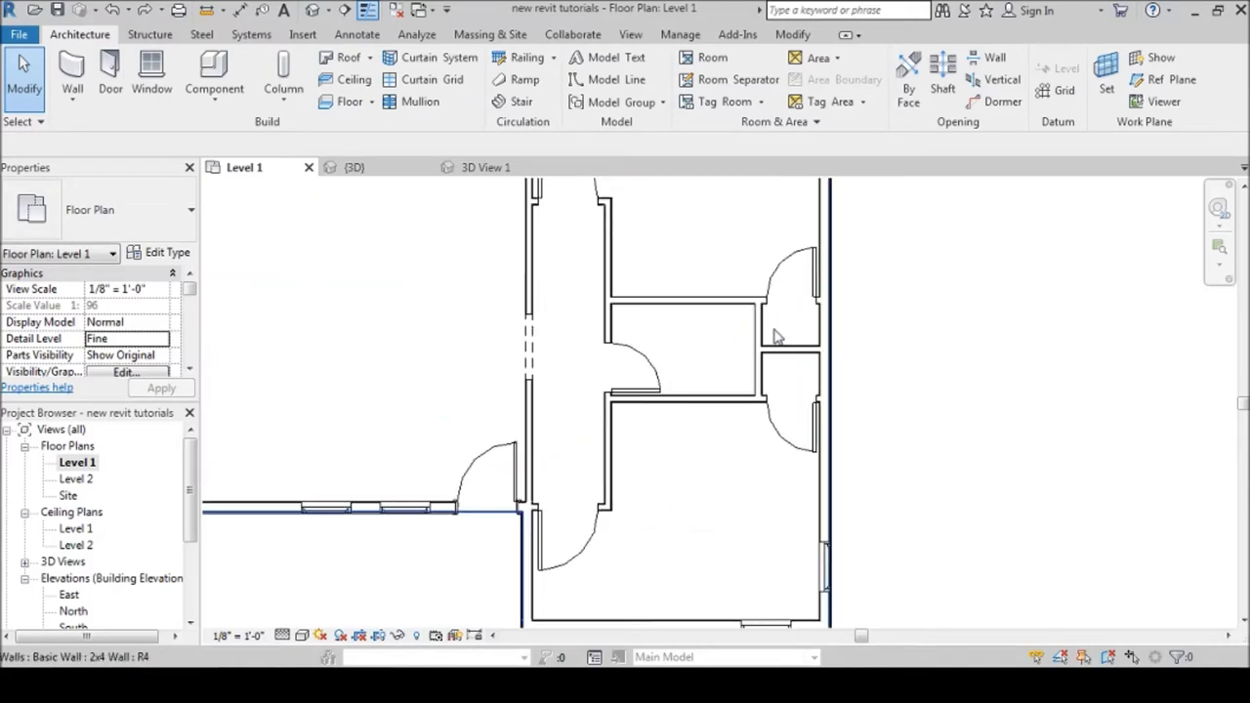
# - Start the Component tool and open the Desk family's type properties
pyautogui.scroll(-3, 773, 337)
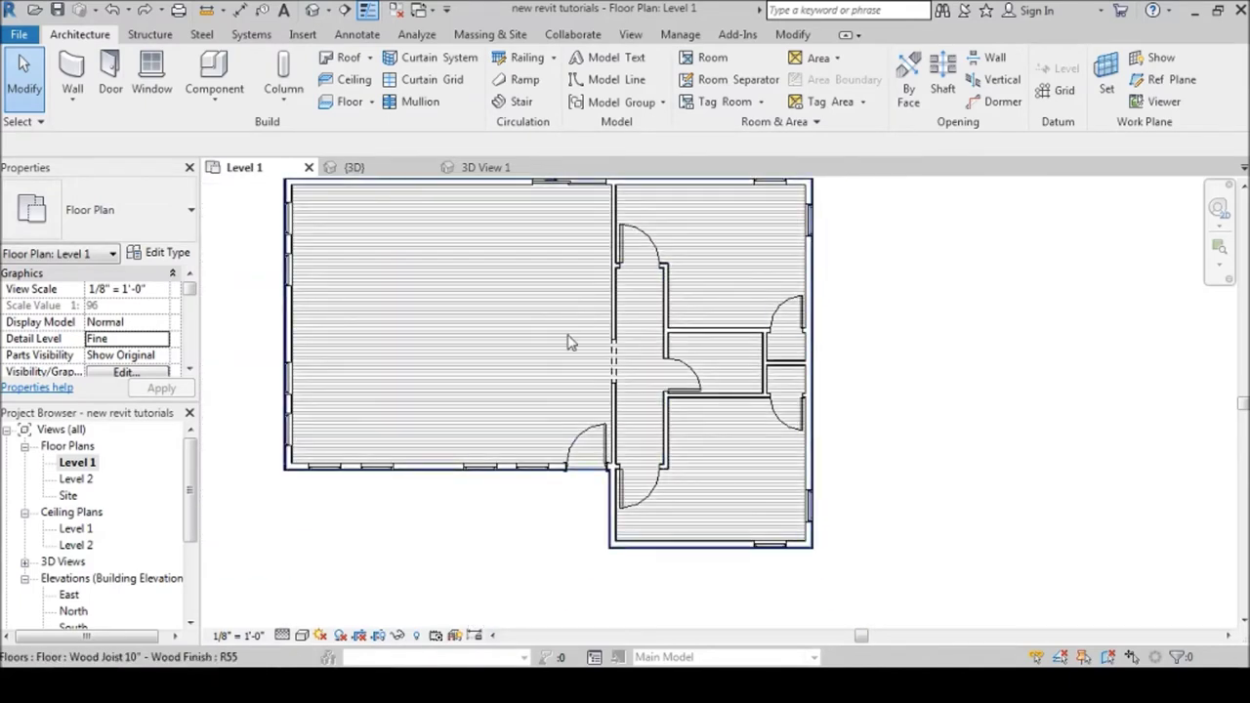
pyautogui.click(217, 66)
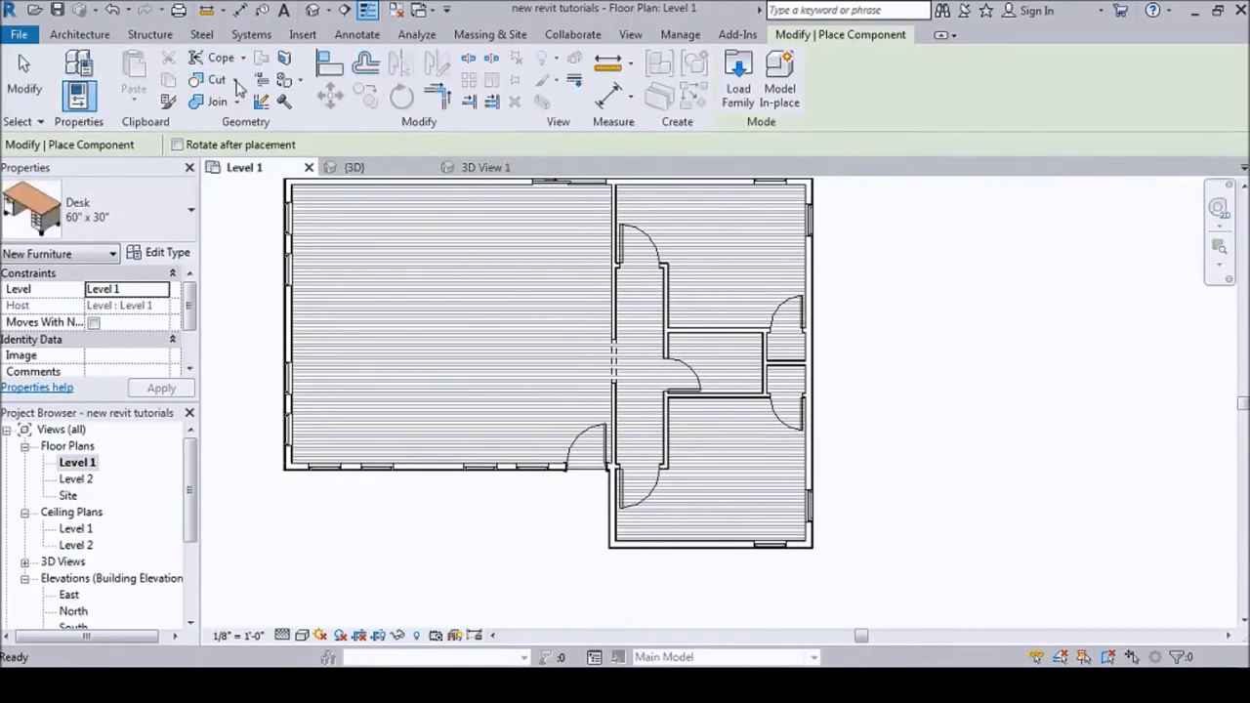
pyautogui.click(175, 211)
pyautogui.moveTo(219, 337); pyautogui.dragTo(246, 299)
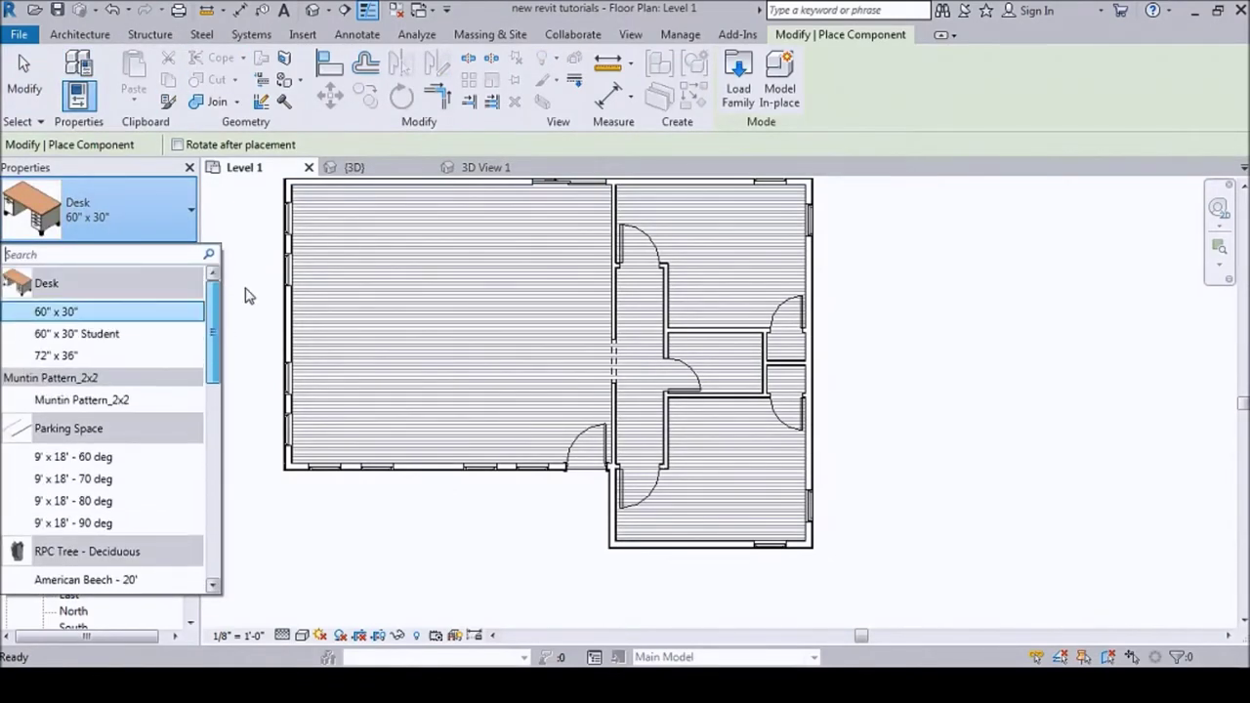
pyautogui.click(161, 217)
pyautogui.click(154, 252)
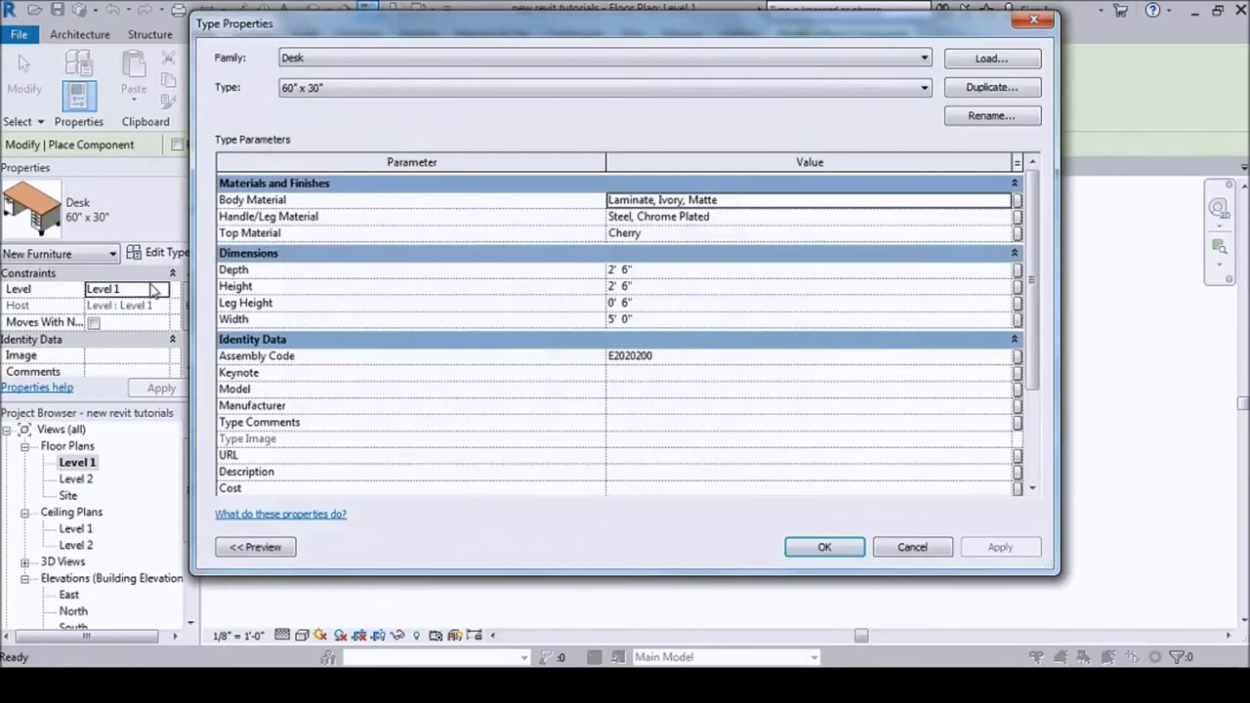
# - Browse Plumbing > Architectural > Fixtures > Bathtubs and select Tub-Rectangular-2D.rfa
pyautogui.click(992, 58)
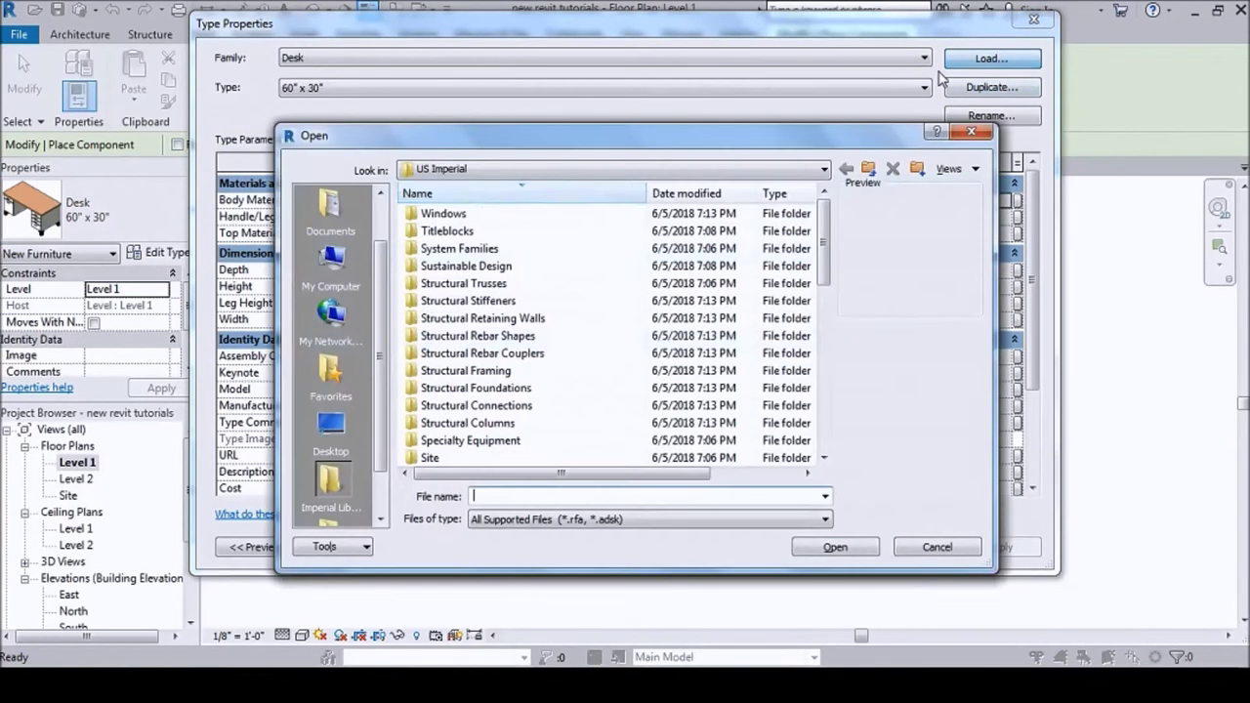
pyautogui.moveTo(823, 226); pyautogui.dragTo(828, 299)
pyautogui.doubleClick(441, 320)
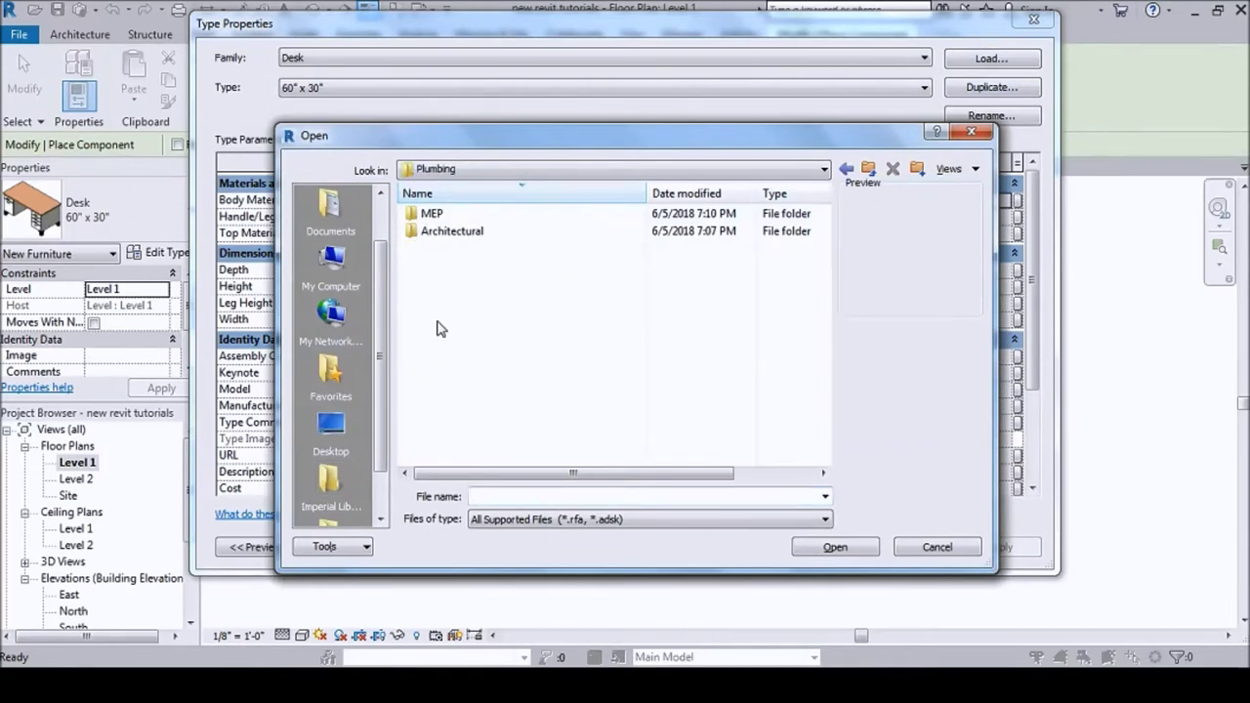
pyautogui.doubleClick(439, 231)
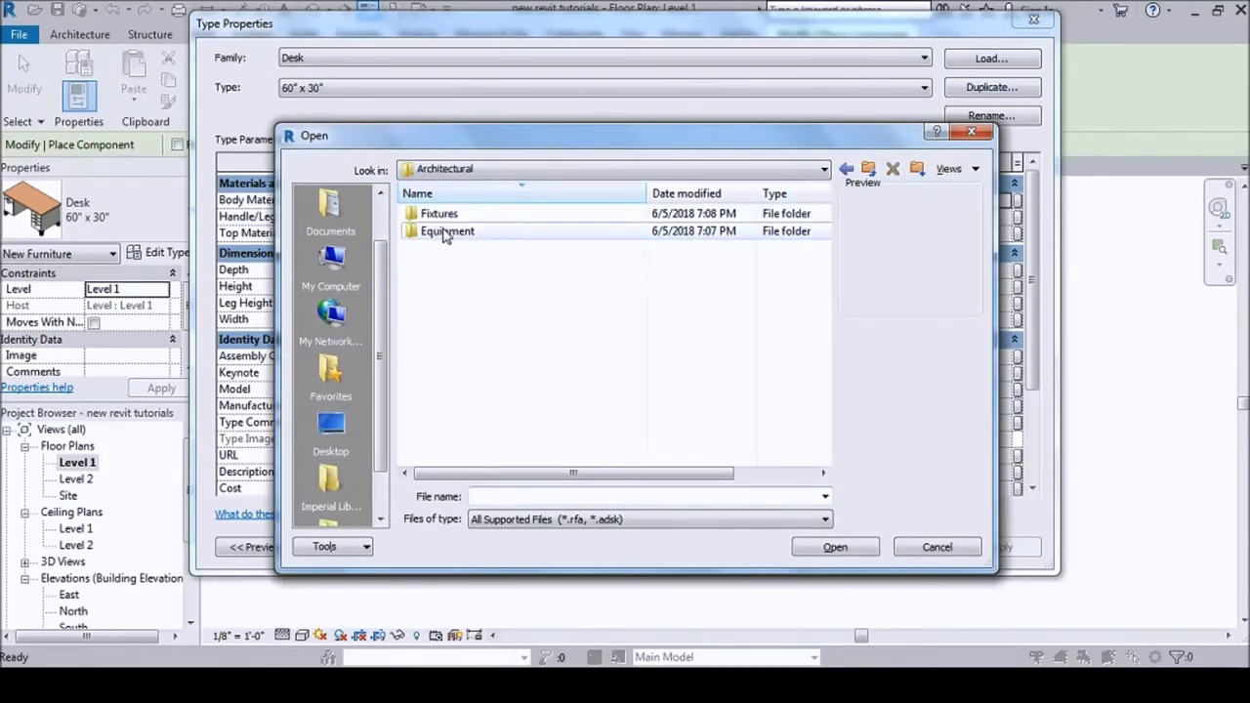
pyautogui.doubleClick(439, 213)
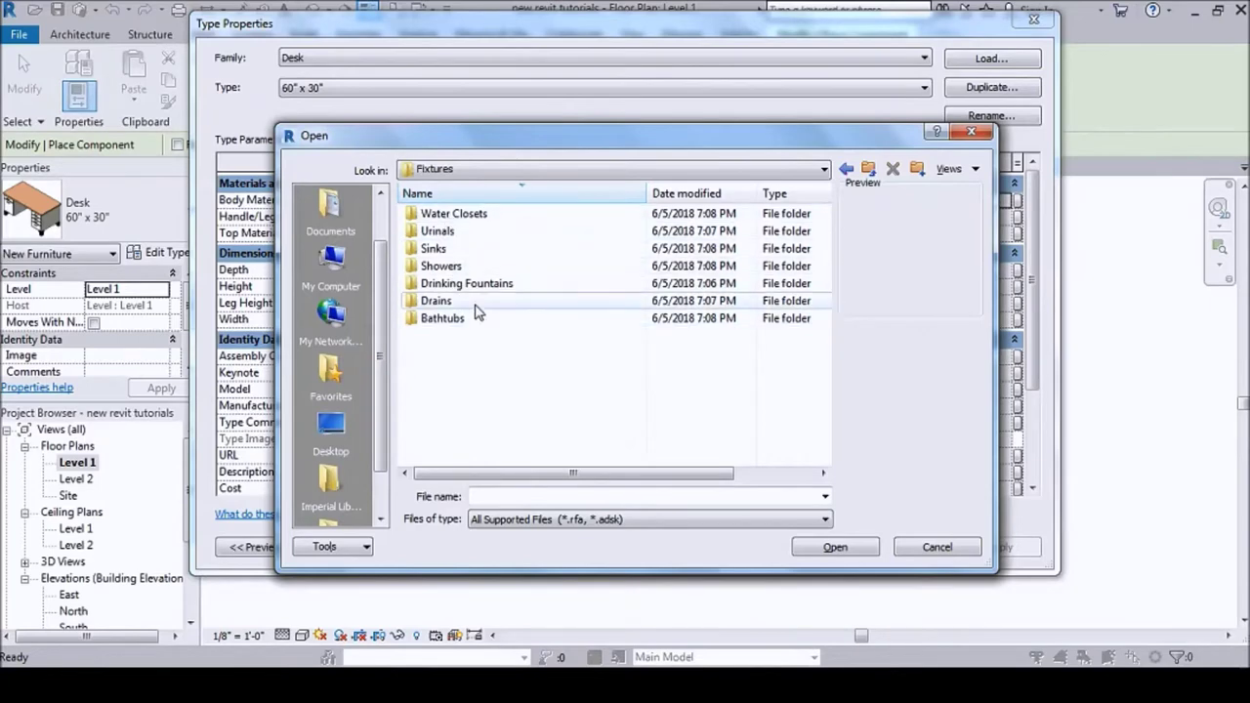
pyautogui.doubleClick(442, 319)
pyautogui.click(468, 213)
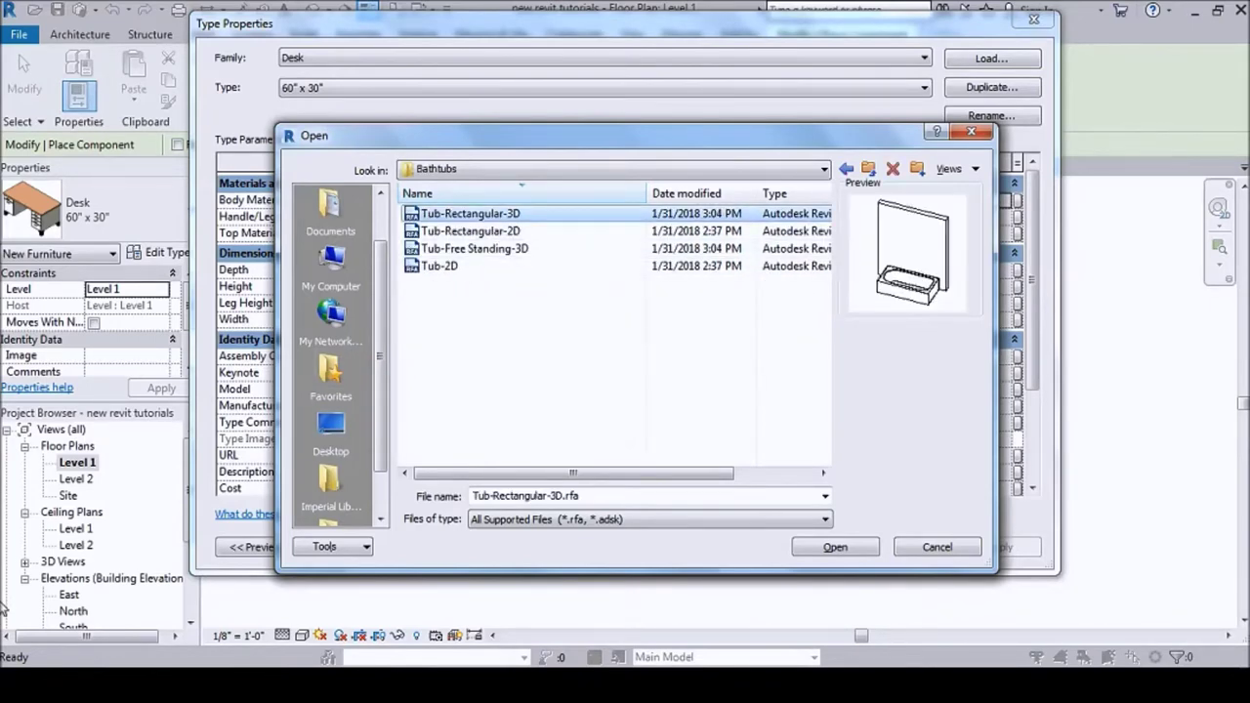
pyautogui.press('Down')
pyautogui.press('Down')
pyautogui.press('Up')
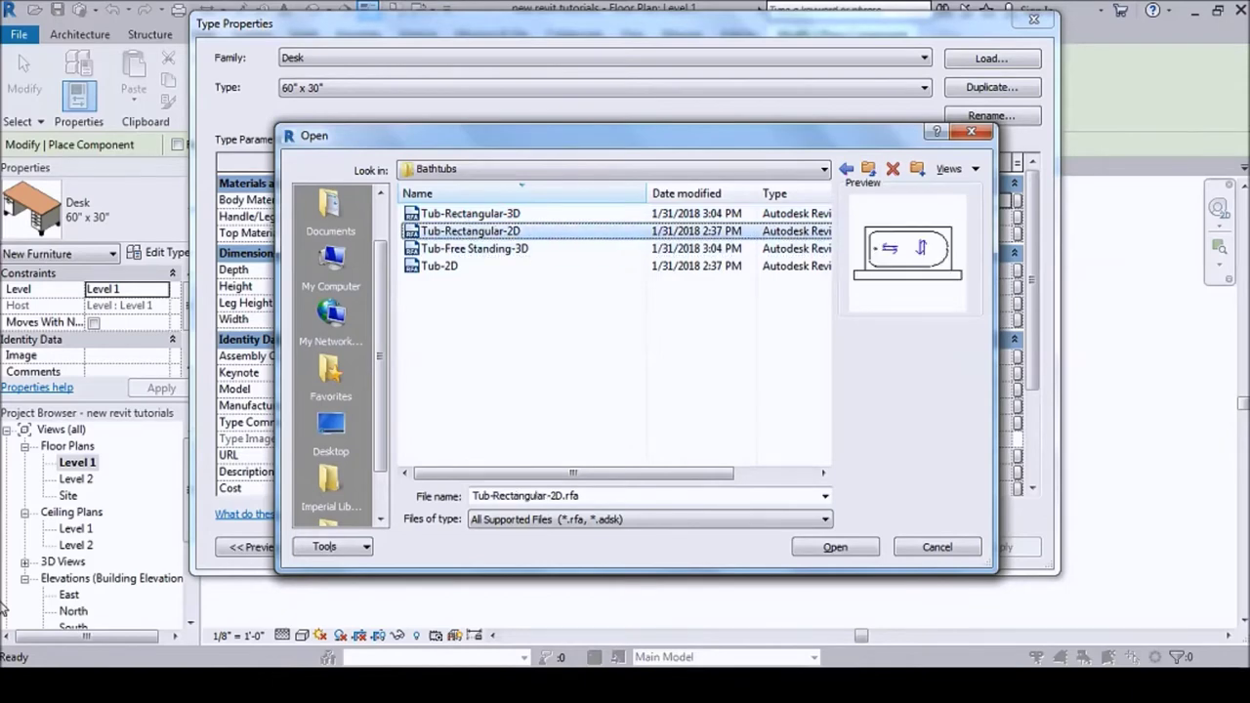
pyautogui.press('Down')
pyautogui.press('Down')
pyautogui.press('Up')
pyautogui.press('Up')
# - Load Tub-Rectangular-2D and place it, flipped, against the central bathroom wall
pyautogui.click(814, 549)
pyautogui.click(820, 547)
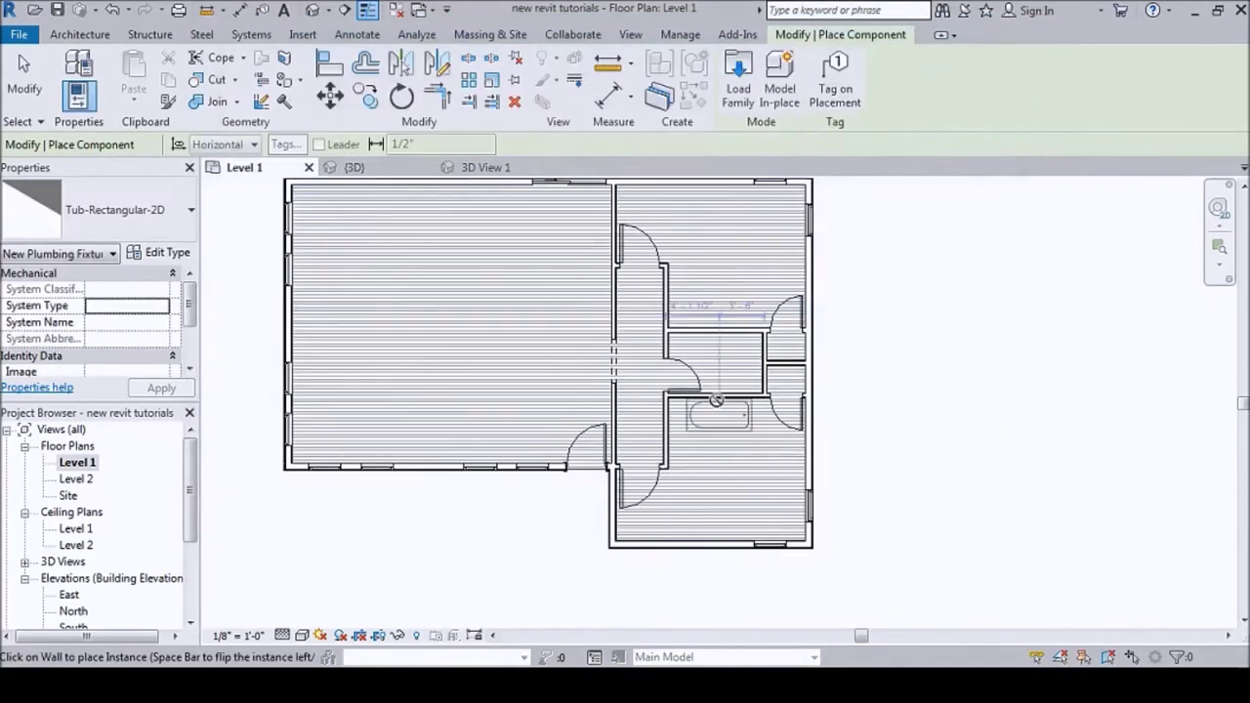
pyautogui.scroll(3, 855, 430)
pyautogui.scroll(3, 813, 433)
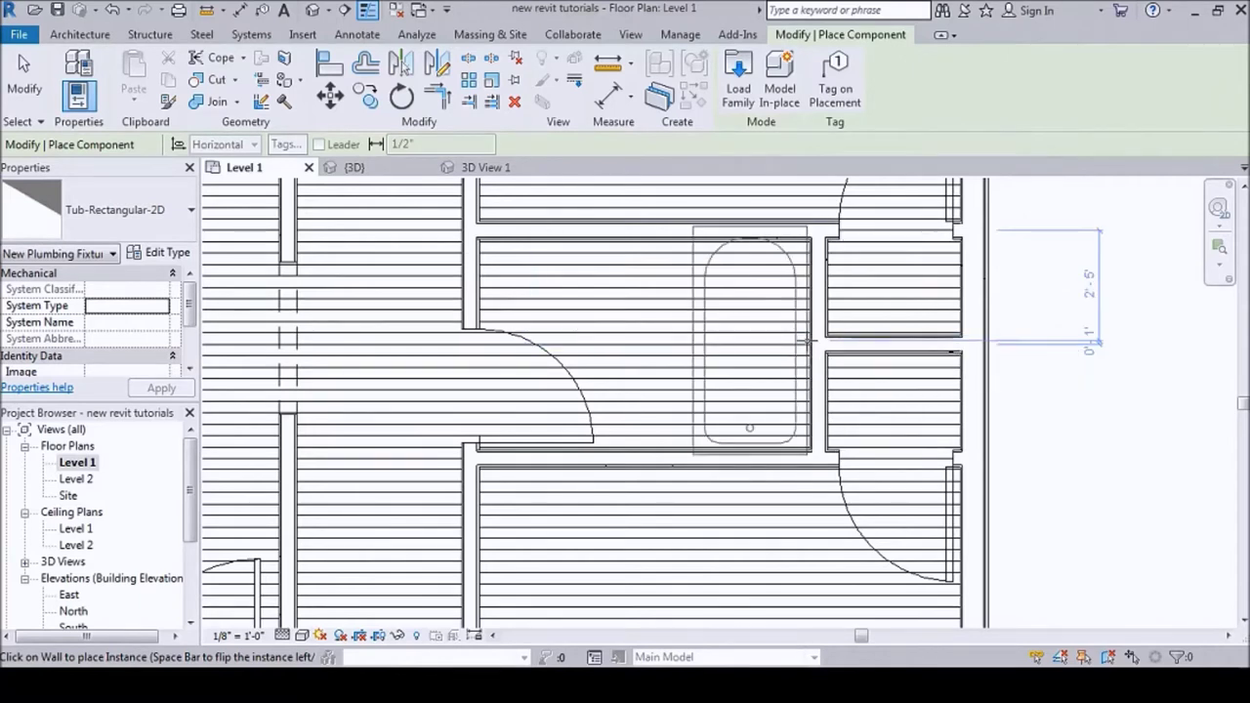
pyautogui.scroll(1, 693, 290)
pyautogui.scroll(-1, 649, 315)
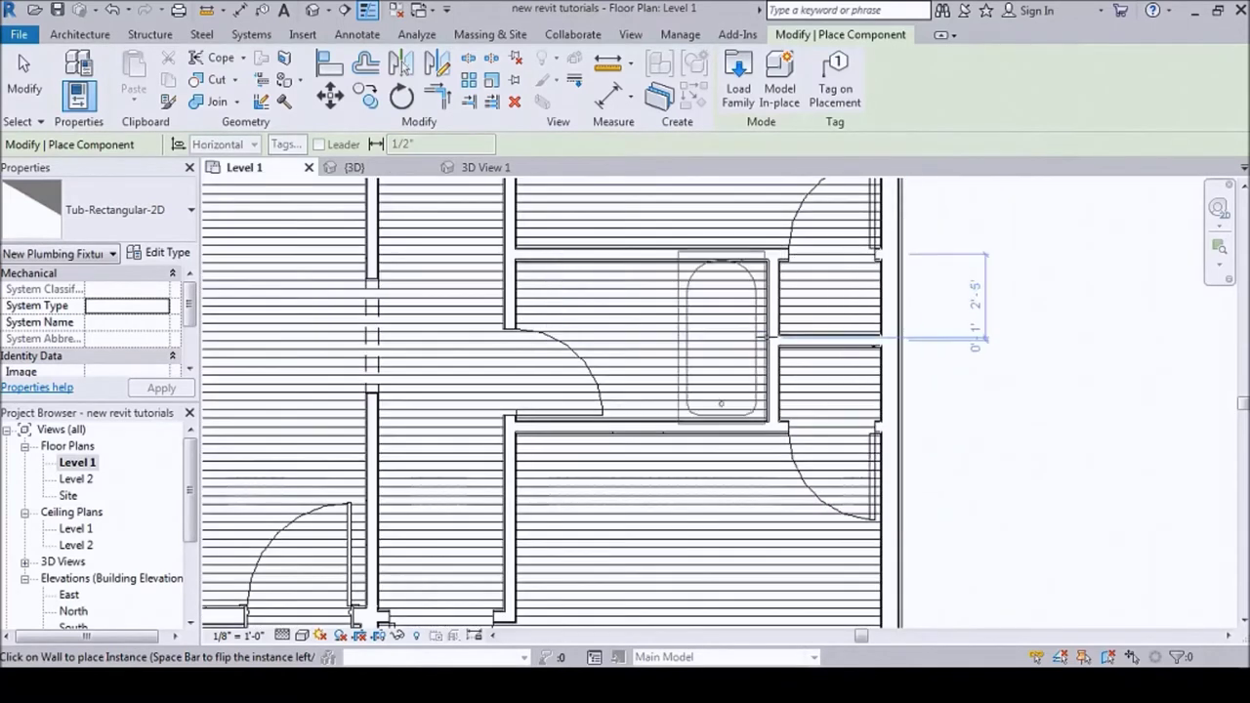
pyautogui.press('space')
pyautogui.press('space')
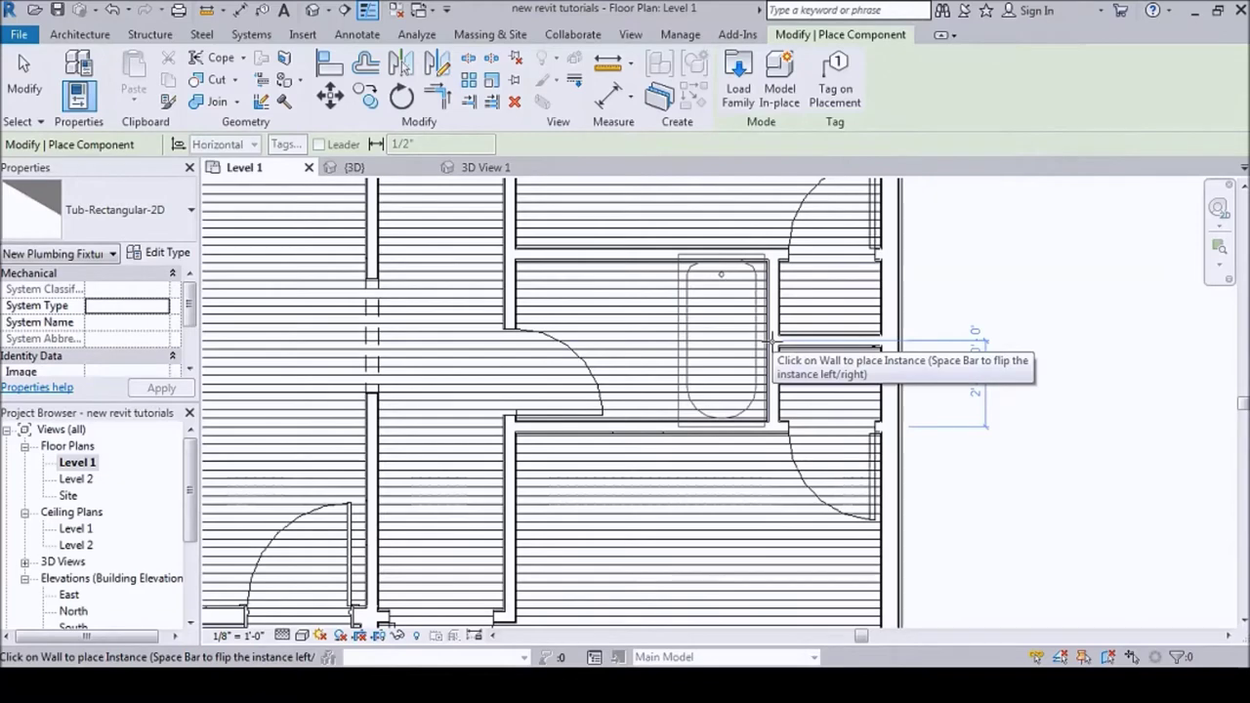
pyautogui.click(769, 341)
pyautogui.press('Escape')
pyautogui.press('Escape')
# - Select the placed bathtub to check its position, then deselect it
pyautogui.scroll(2, 660, 396)
pyautogui.scroll(3, 486, 277)
pyautogui.scroll(-2, 473, 288)
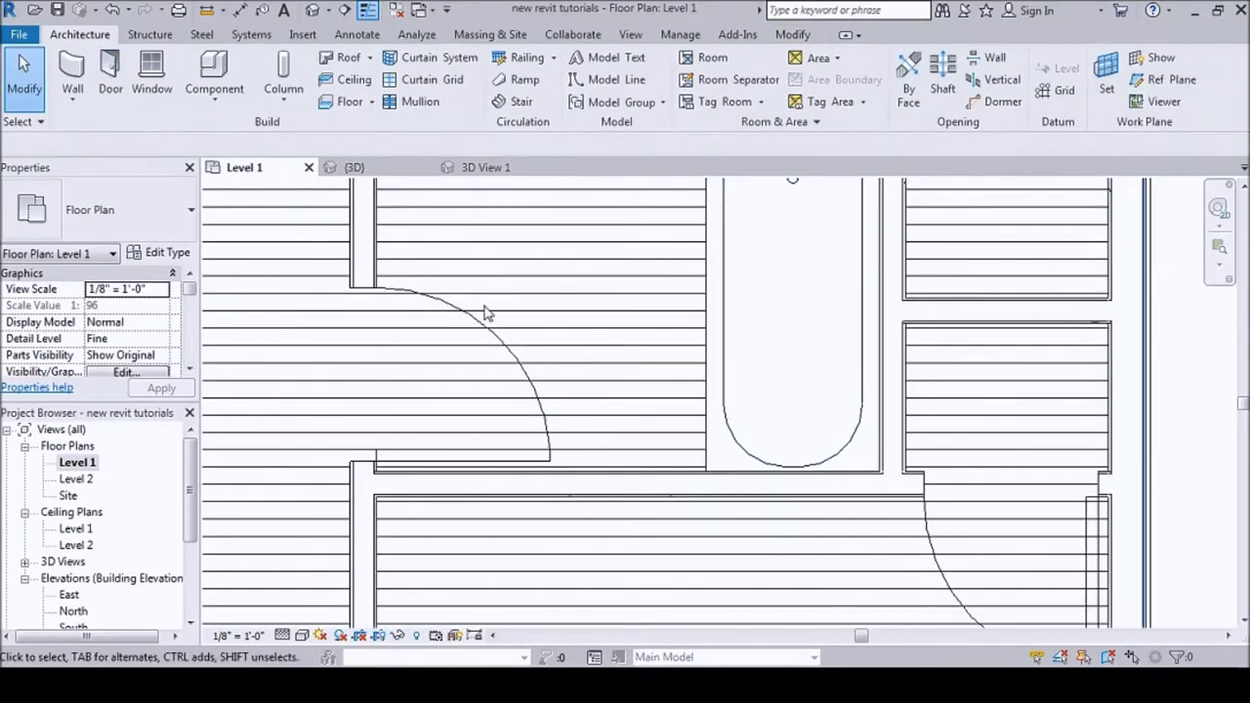
pyautogui.scroll(-2, 471, 290)
pyautogui.click(659, 317)
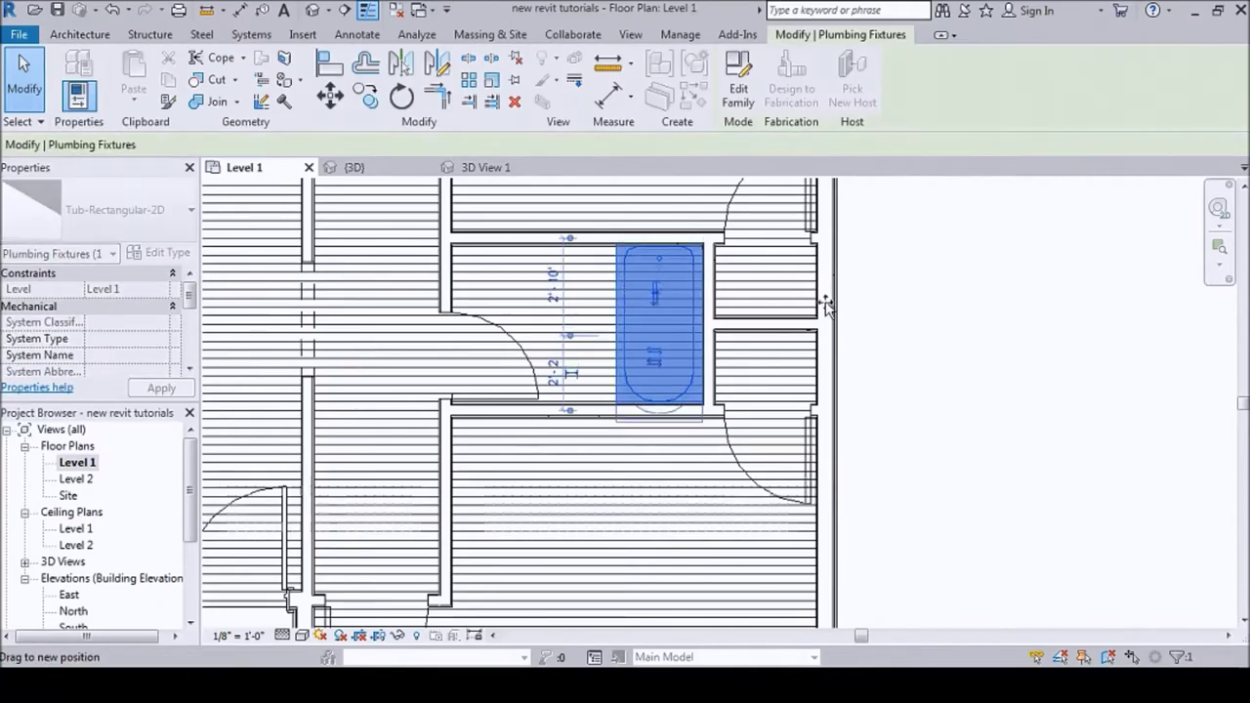
pyautogui.scroll(2, 507, 284)
pyautogui.press('Escape')
pyautogui.scroll(3, 543, 355)
pyautogui.scroll(-6, 847, 396)
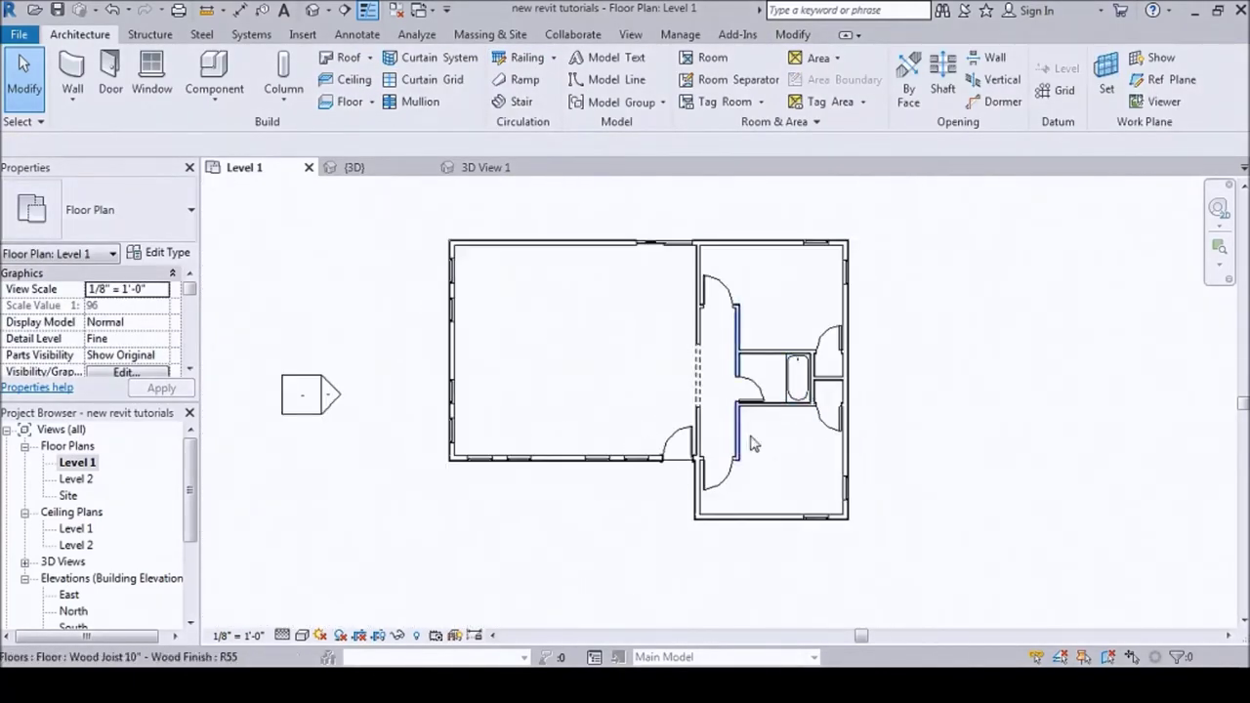
# - Crossing-select all the house's walls and floors, move them left, and deselect
pyautogui.scroll(2, 749, 227)
pyautogui.scroll(-1, 758, 205)
pyautogui.scroll(2, 586, 234)
pyautogui.scroll(-4, 618, 400)
pyautogui.scroll(-1, 644, 508)
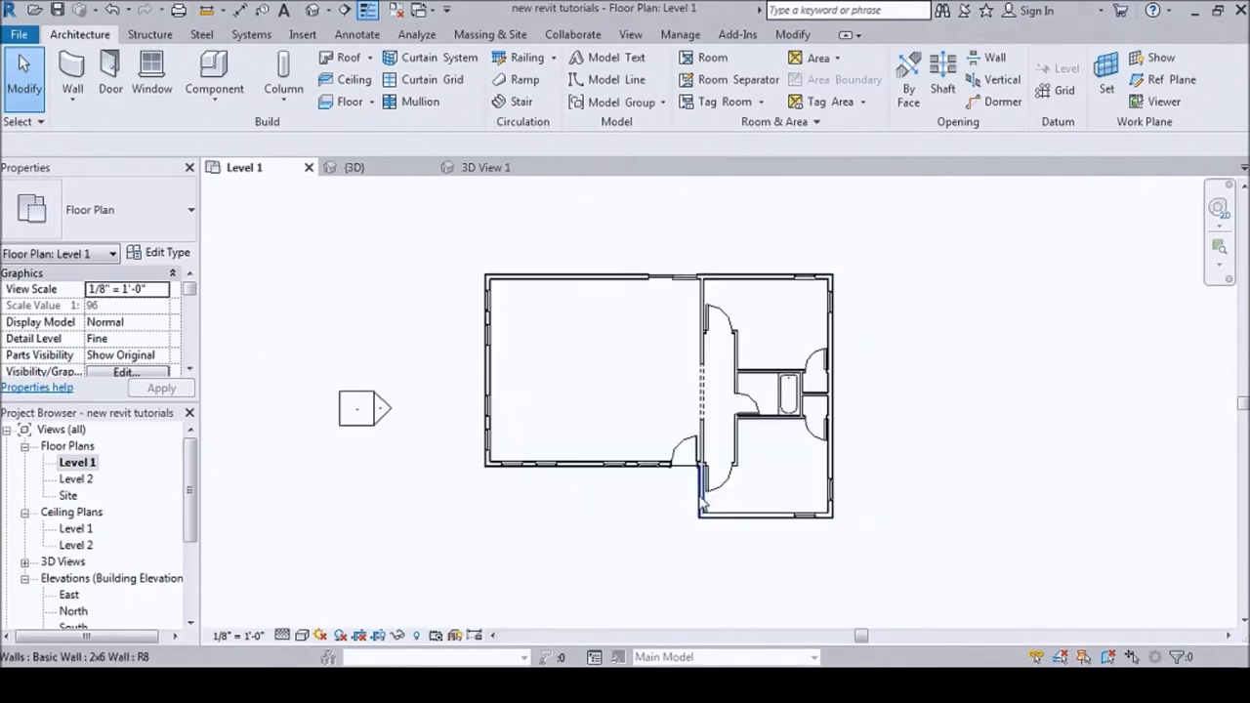
pyautogui.scroll(1, 701, 499)
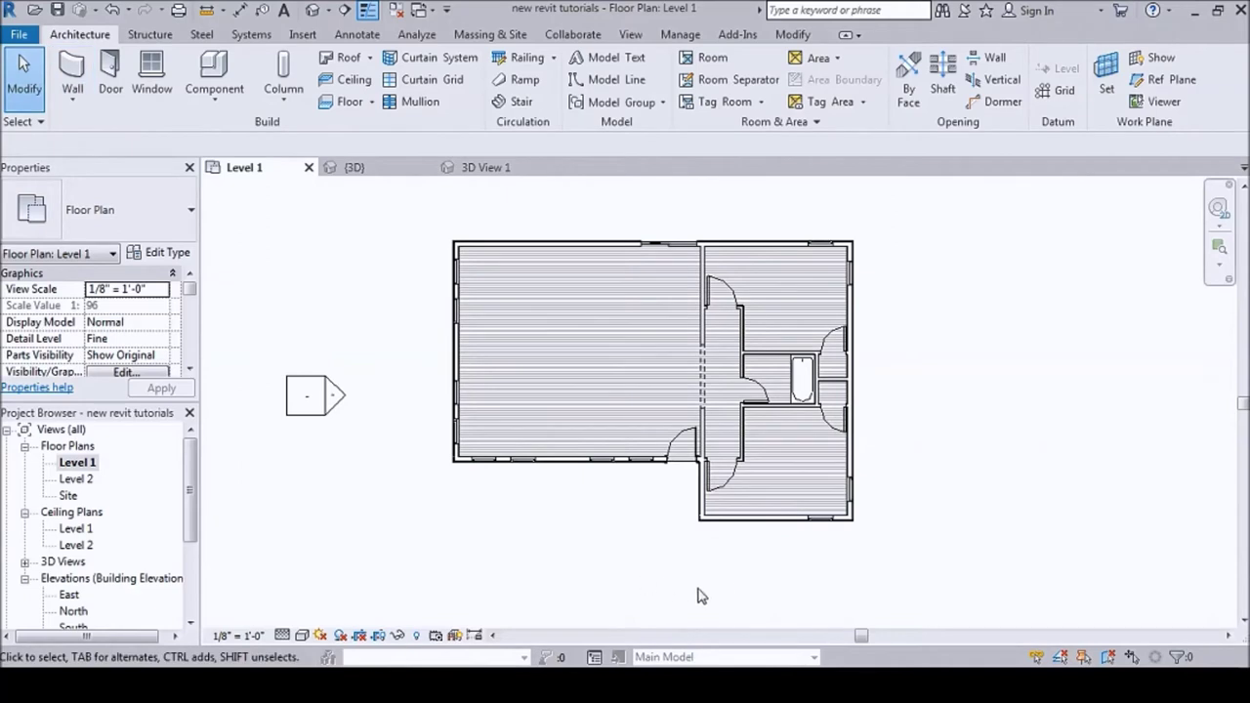
pyautogui.moveTo(752, 560); pyautogui.dragTo(365, 215)
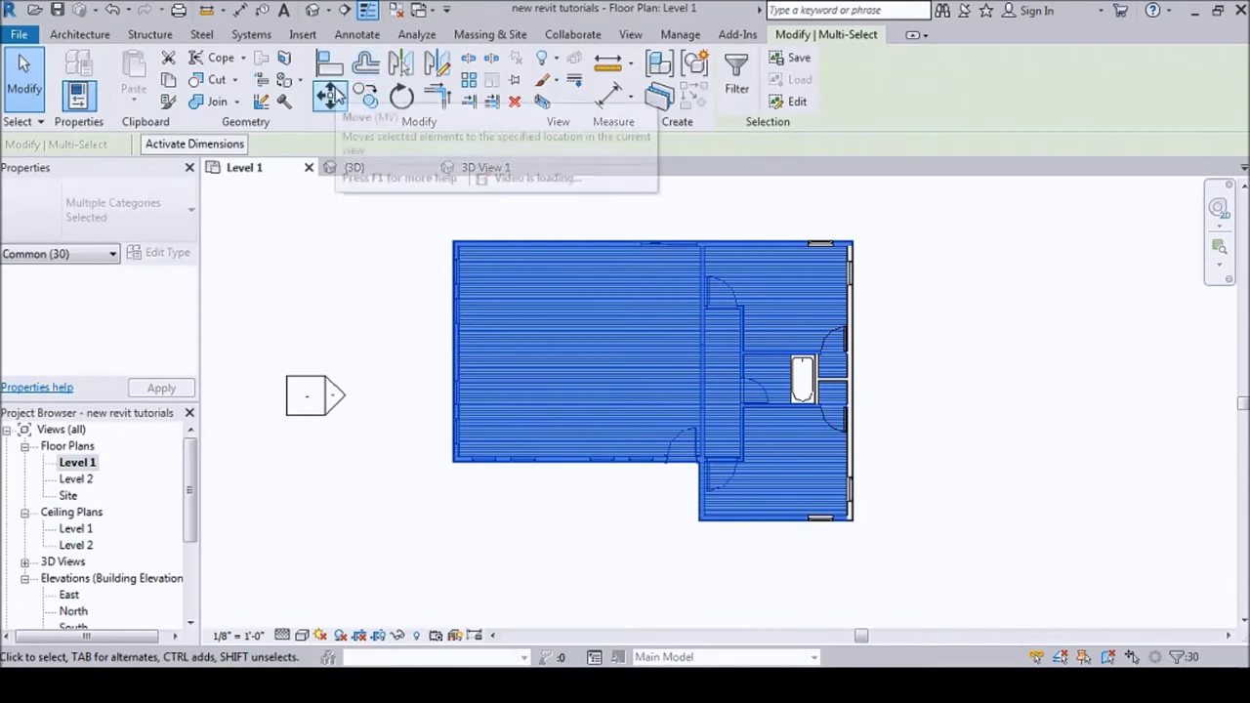
pyautogui.click(332, 94)
pyautogui.scroll(1, 435, 255)
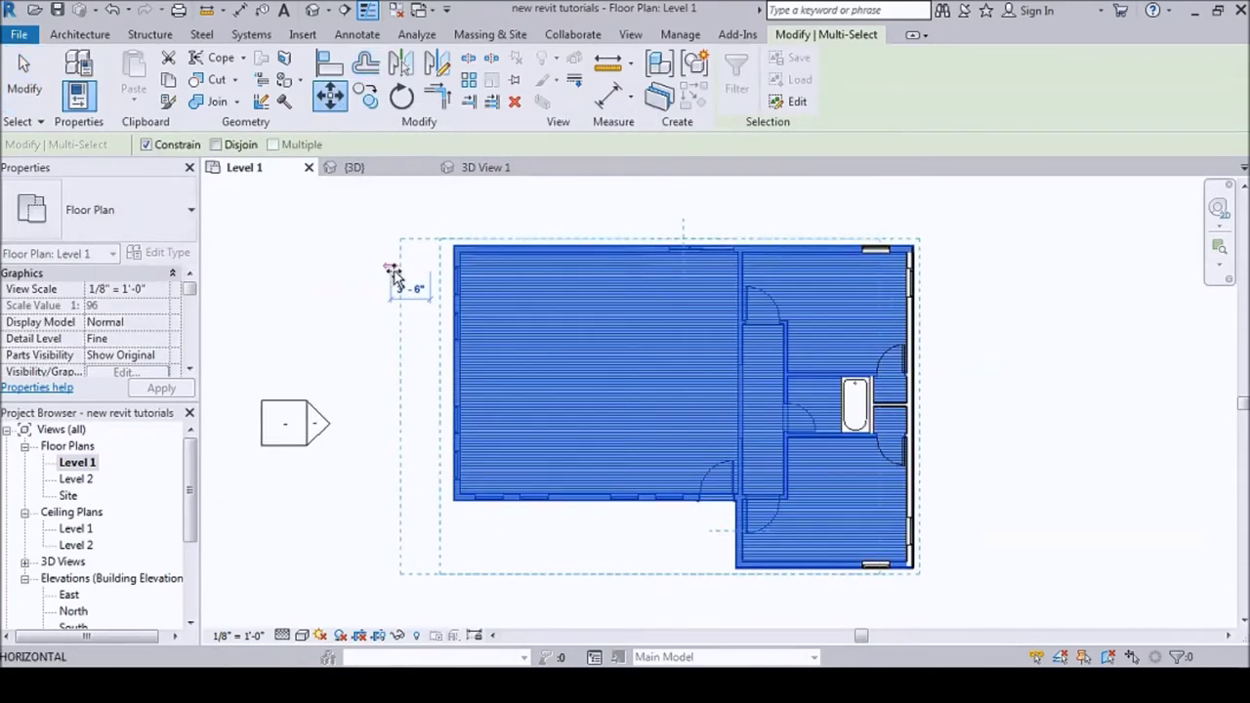
pyautogui.click(390, 273)
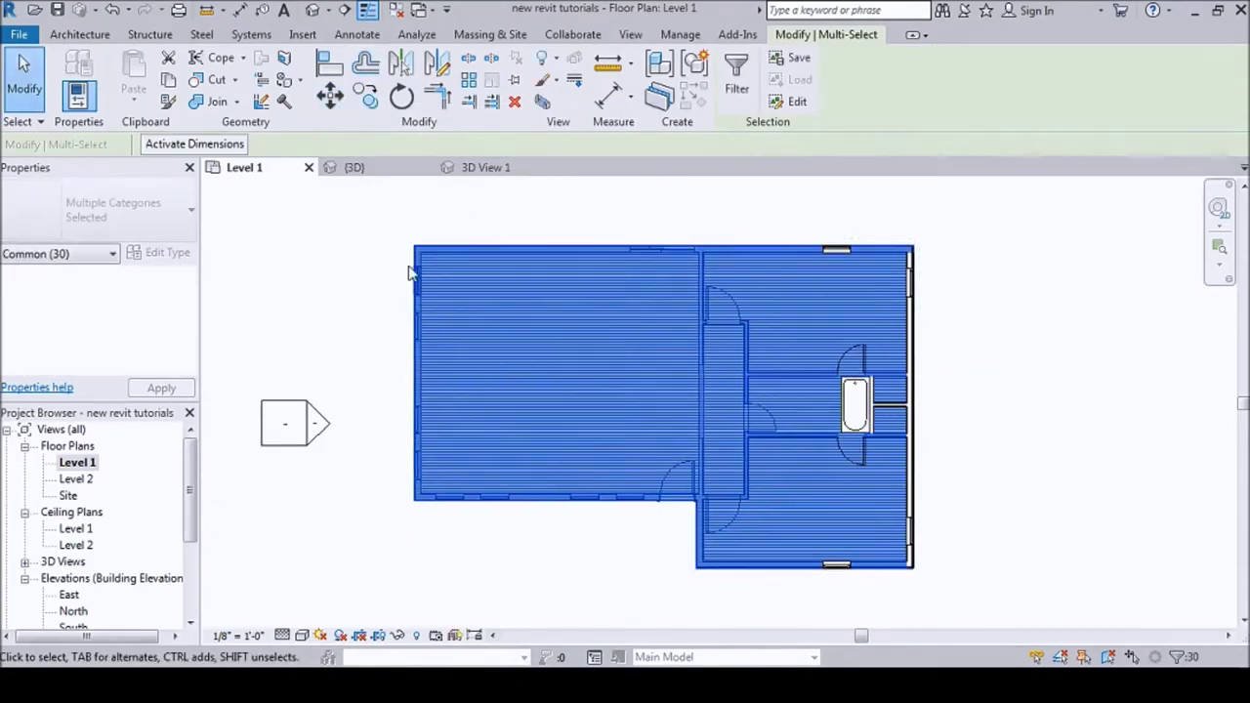
pyautogui.click(610, 199)
pyautogui.scroll(4, 924, 412)
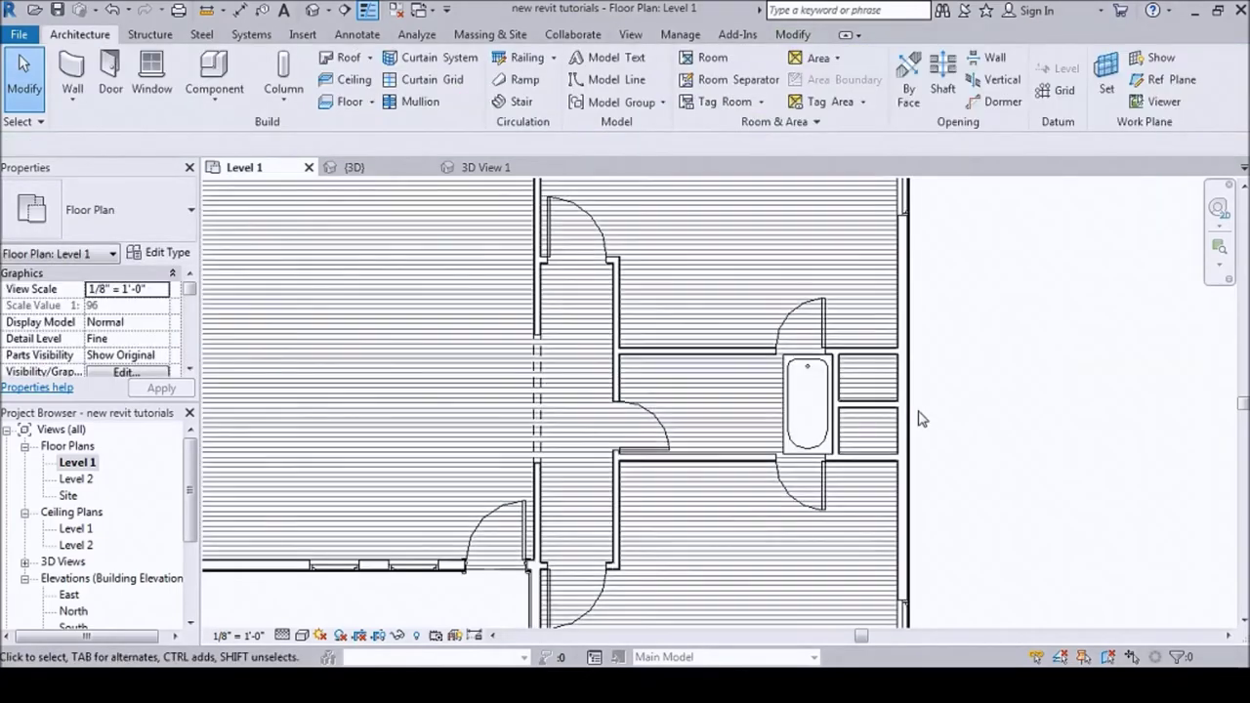
# - Delete the bathtub from the central bathroom
pyautogui.scroll(1, 923, 414)
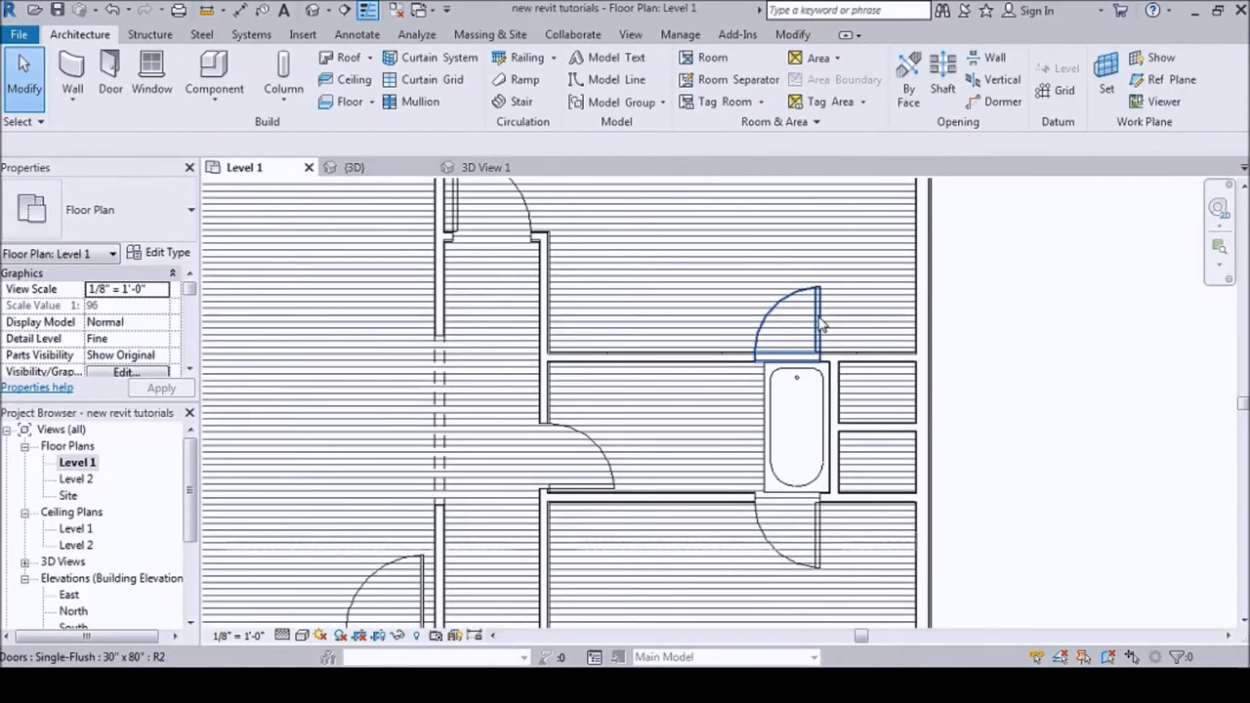
pyautogui.click(821, 325)
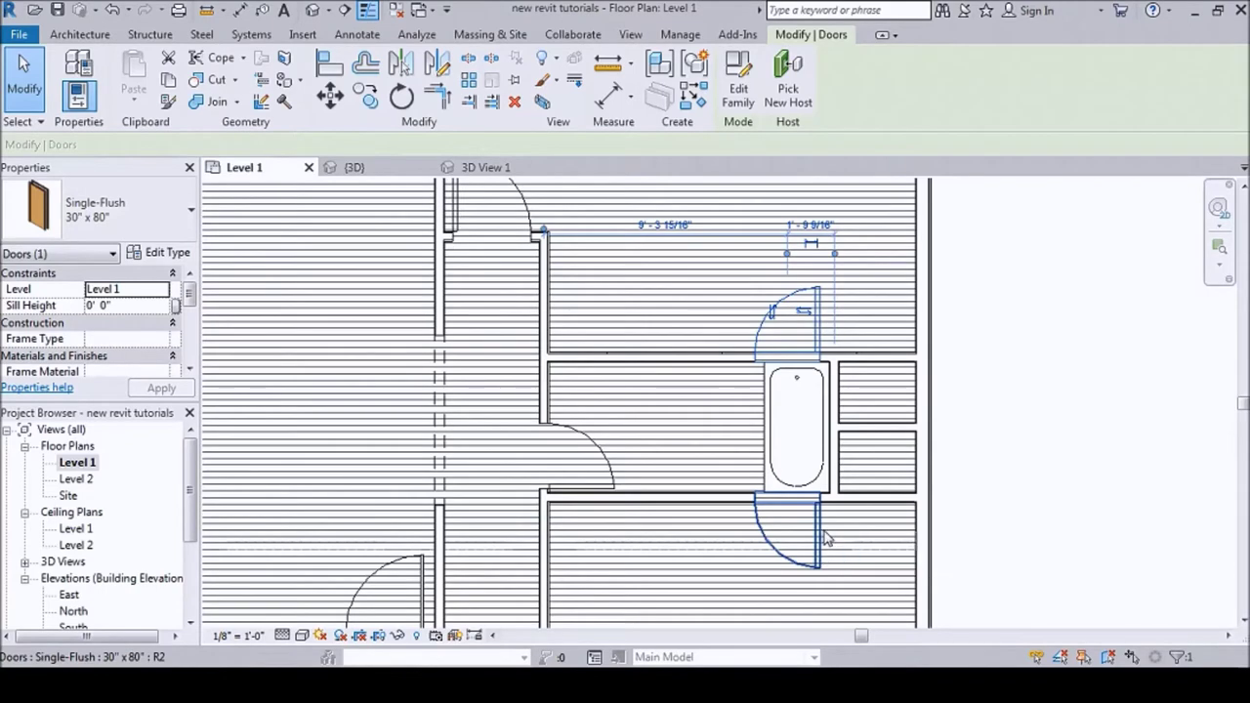
pyautogui.press('Escape')
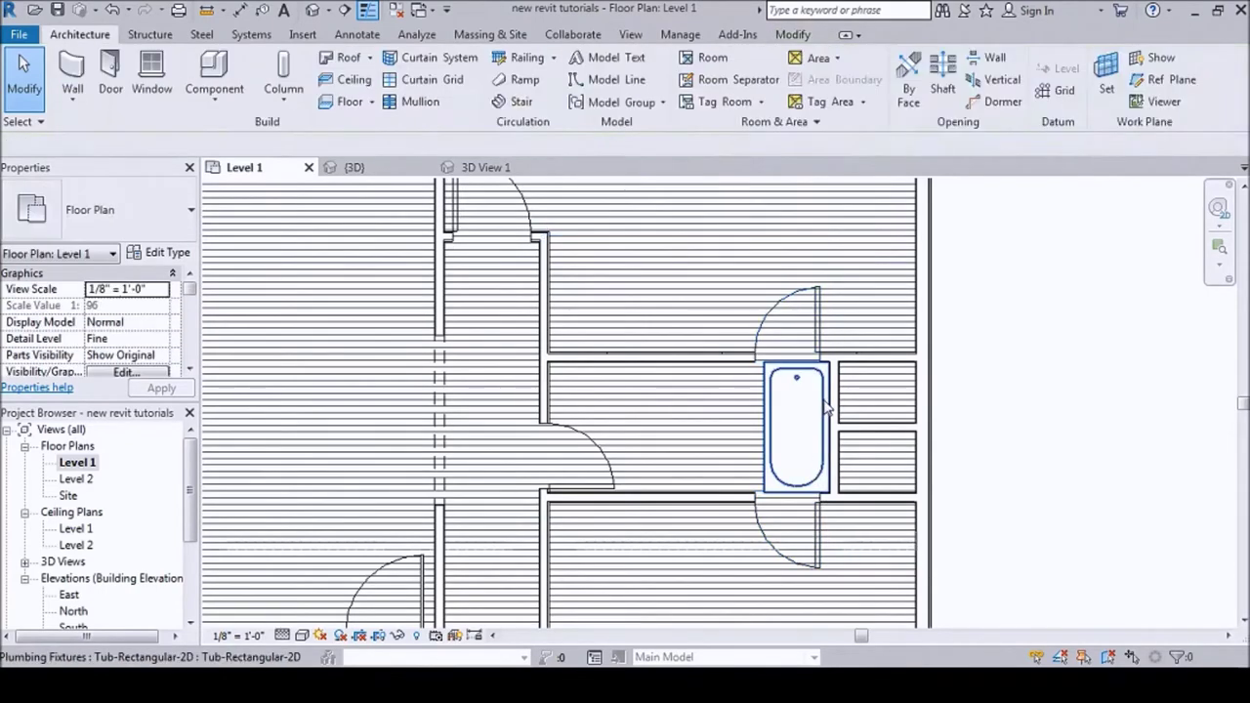
pyautogui.scroll(-3, 725, 395)
pyautogui.scroll(3, 725, 395)
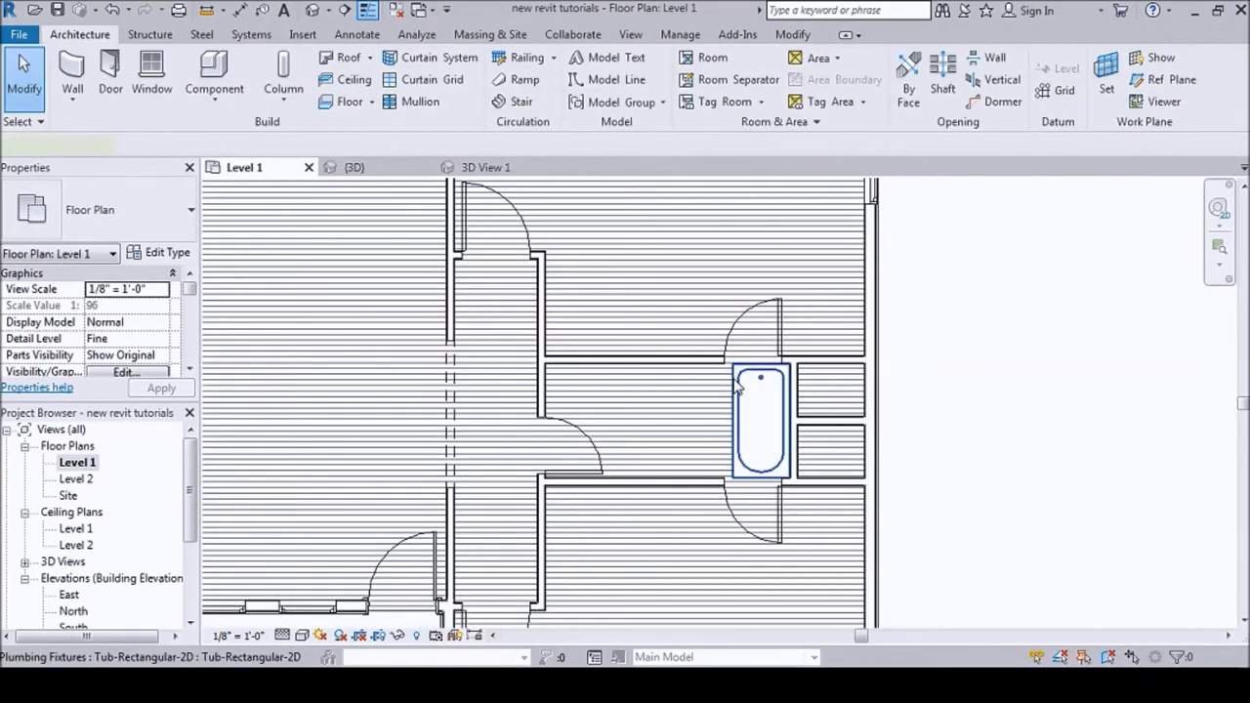
pyautogui.click(729, 381)
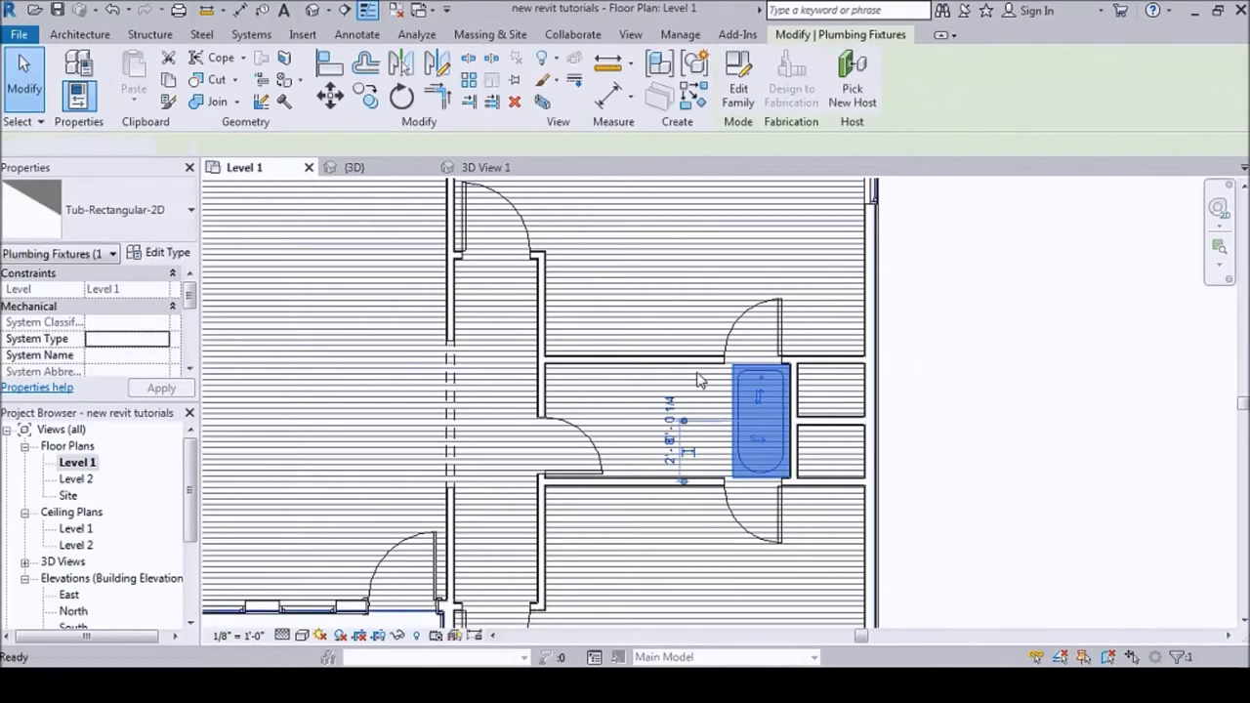
pyautogui.press('Delete')
# - Shift the wall right of the bathroom leftward and slide the upper-right door toward the east wall
pyautogui.click(791, 390)
pyautogui.moveTo(790, 390); pyautogui.dragTo(715, 398)
pyautogui.click(966, 427)
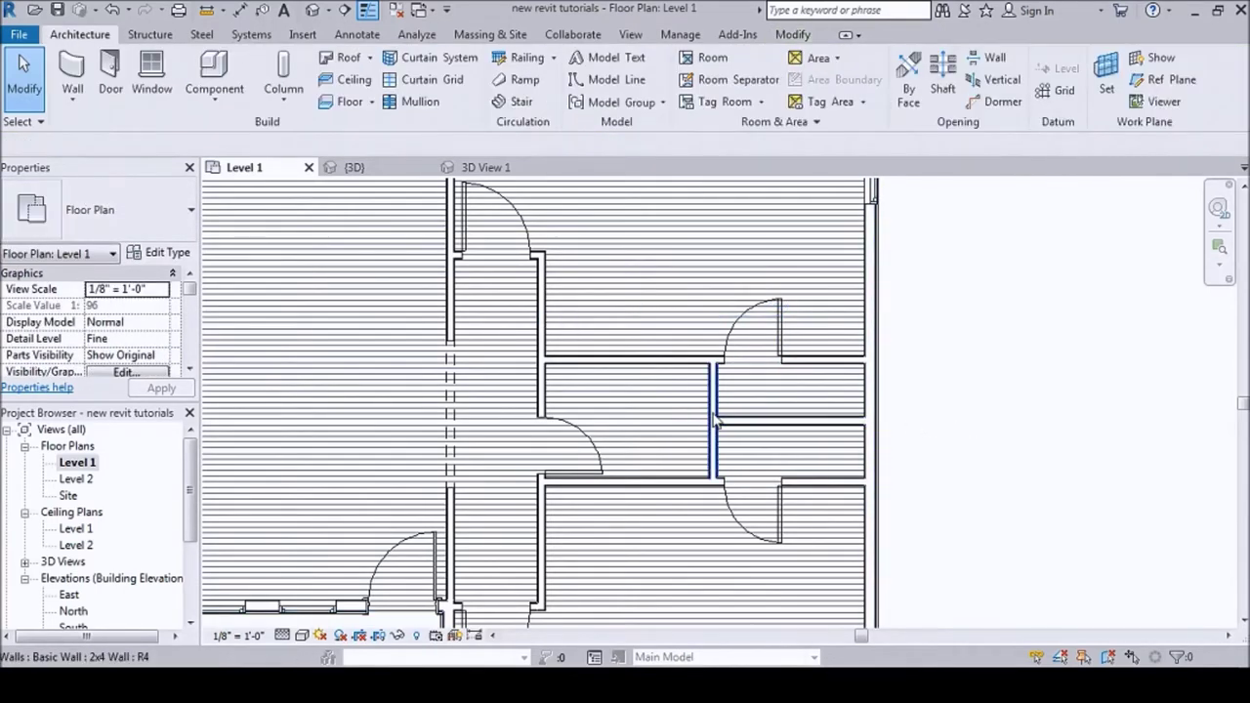
pyautogui.scroll(2, 800, 363)
pyautogui.scroll(-1, 800, 362)
pyautogui.moveTo(835, 296); pyautogui.dragTo(921, 296)
pyautogui.click(1054, 335)
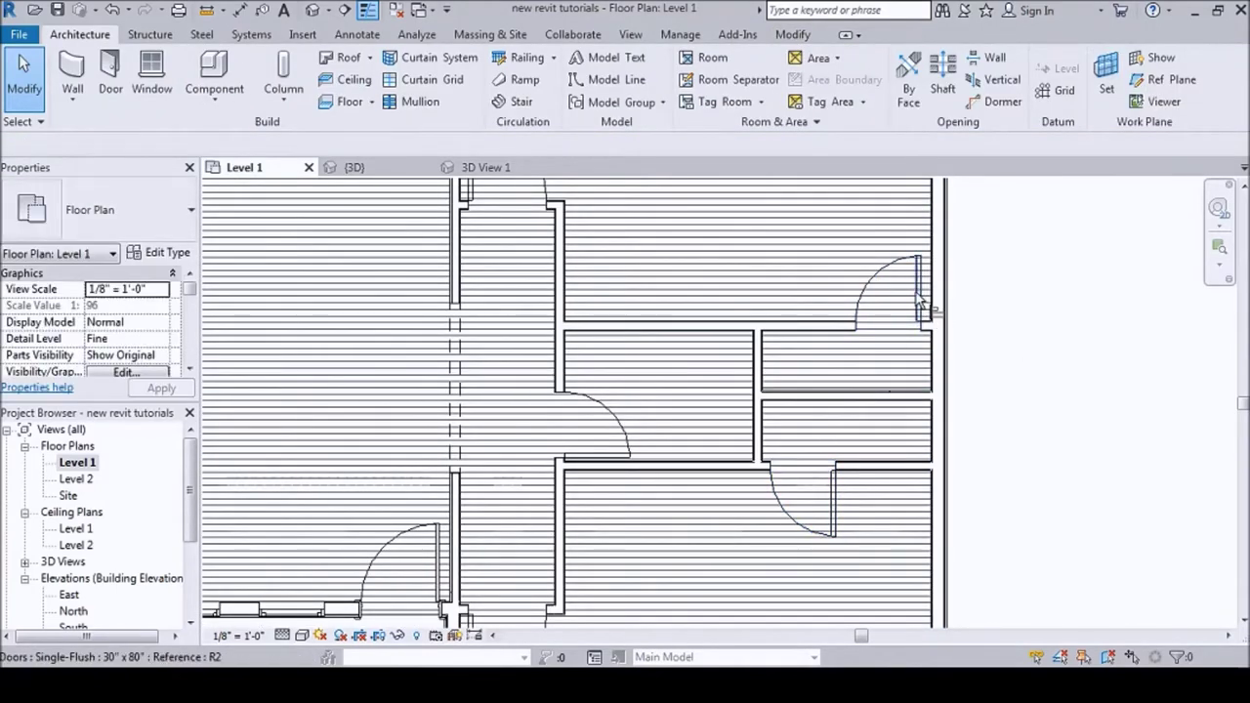
# - Try the Align tool (AL) twice, cancelling each attempt
pyautogui.press('a')
pyautogui.press('l')
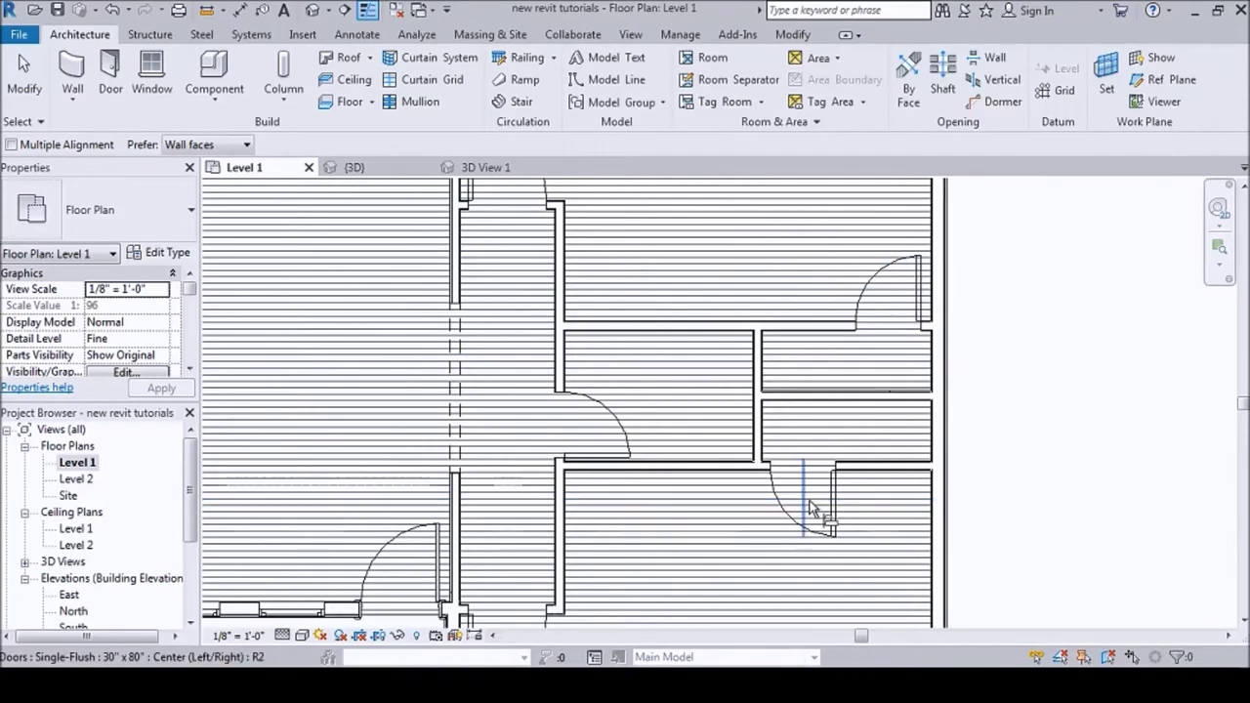
pyautogui.press('Escape')
pyautogui.press('Escape')
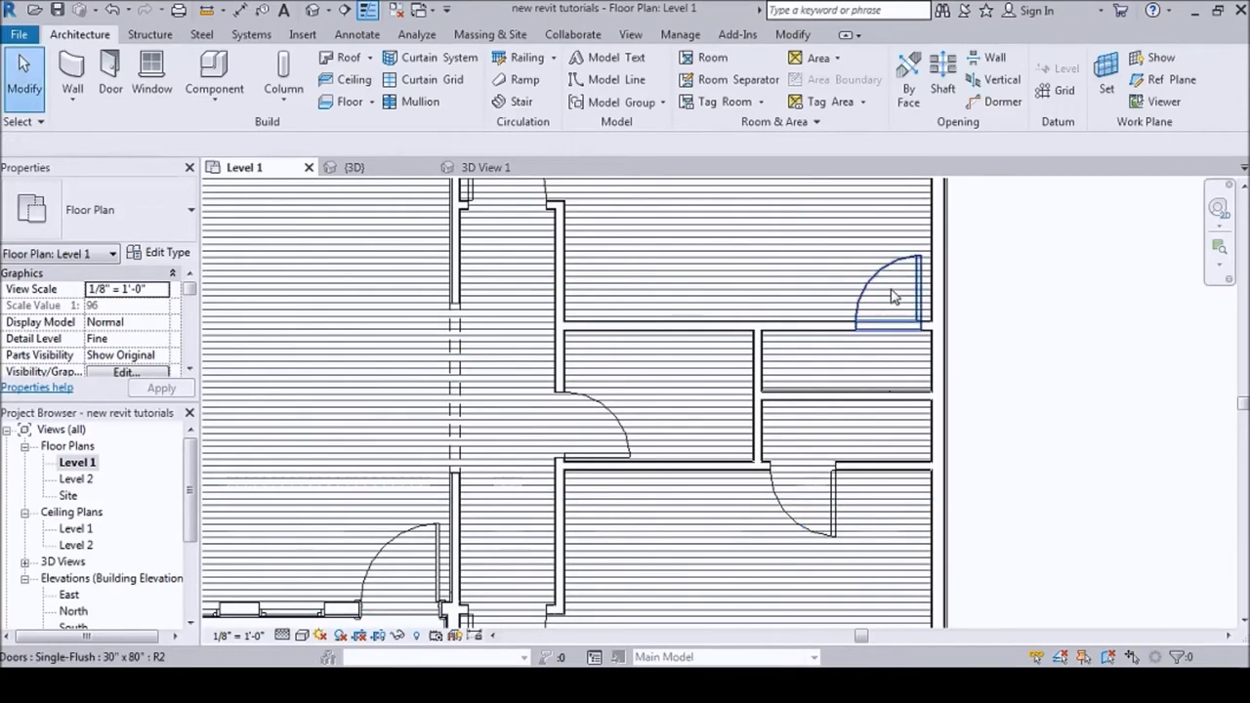
pyautogui.press('l')
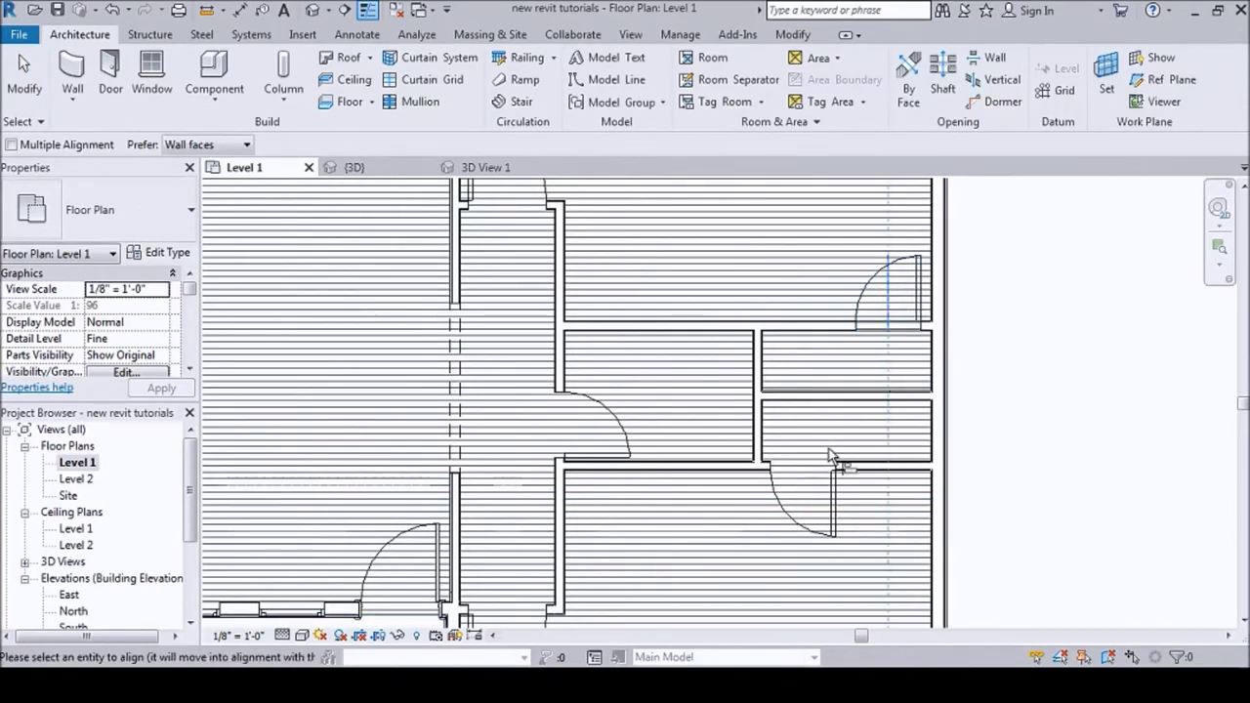
pyautogui.press('Escape')
# - Zoom to fit and drag the short vertical partition wall slightly right
pyautogui.press('z')
pyautogui.press('f')
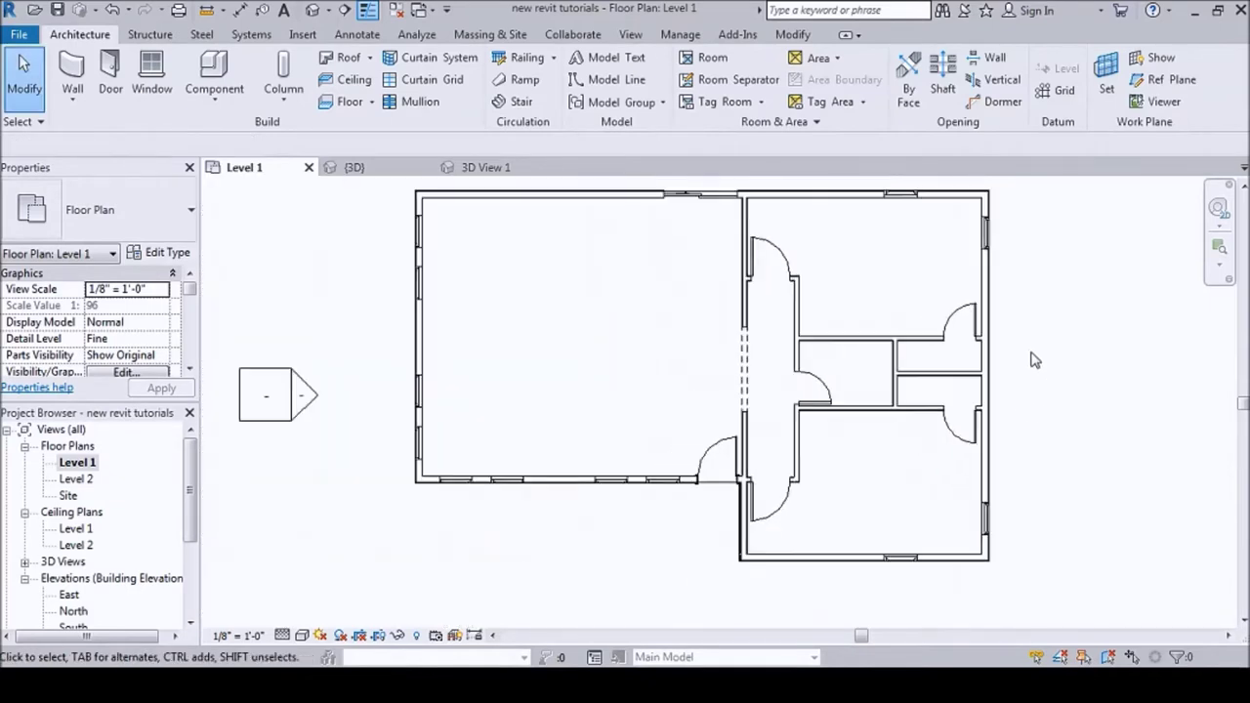
pyautogui.scroll(2, 906, 381)
pyautogui.click(907, 342)
pyautogui.scroll(1, 907, 347)
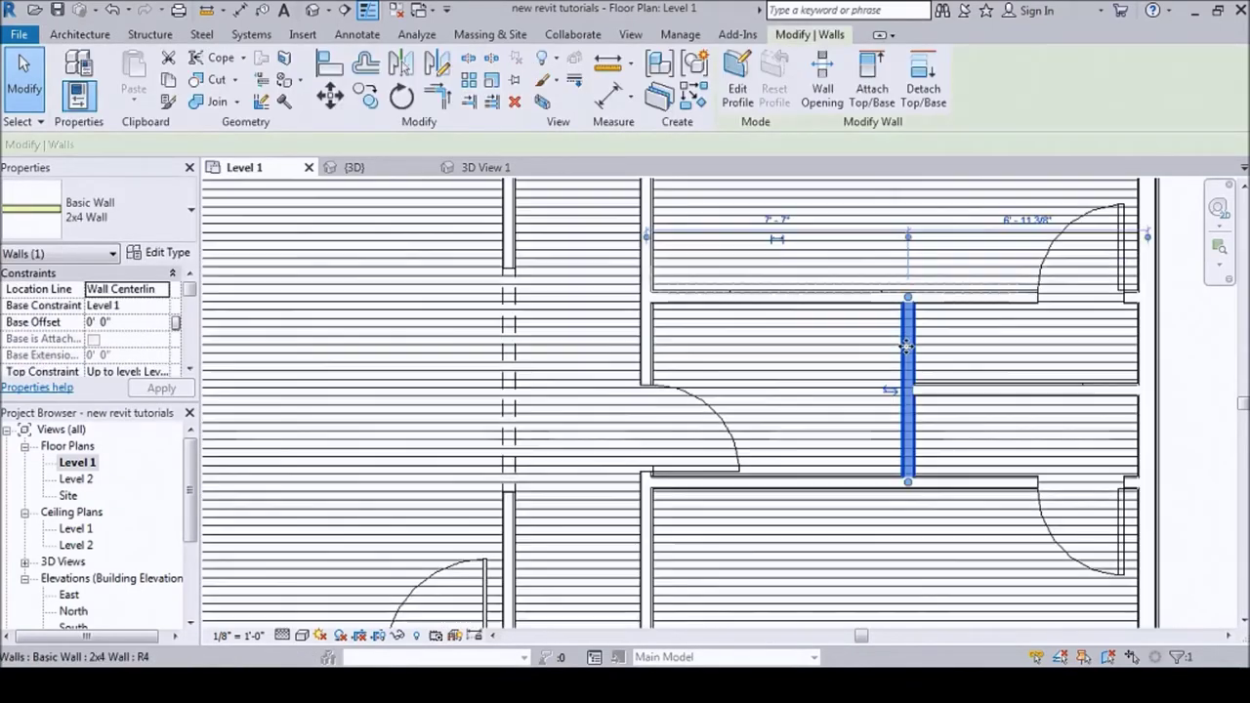
pyautogui.moveTo(920, 345); pyautogui.dragTo(924, 354)
pyautogui.press('Escape')
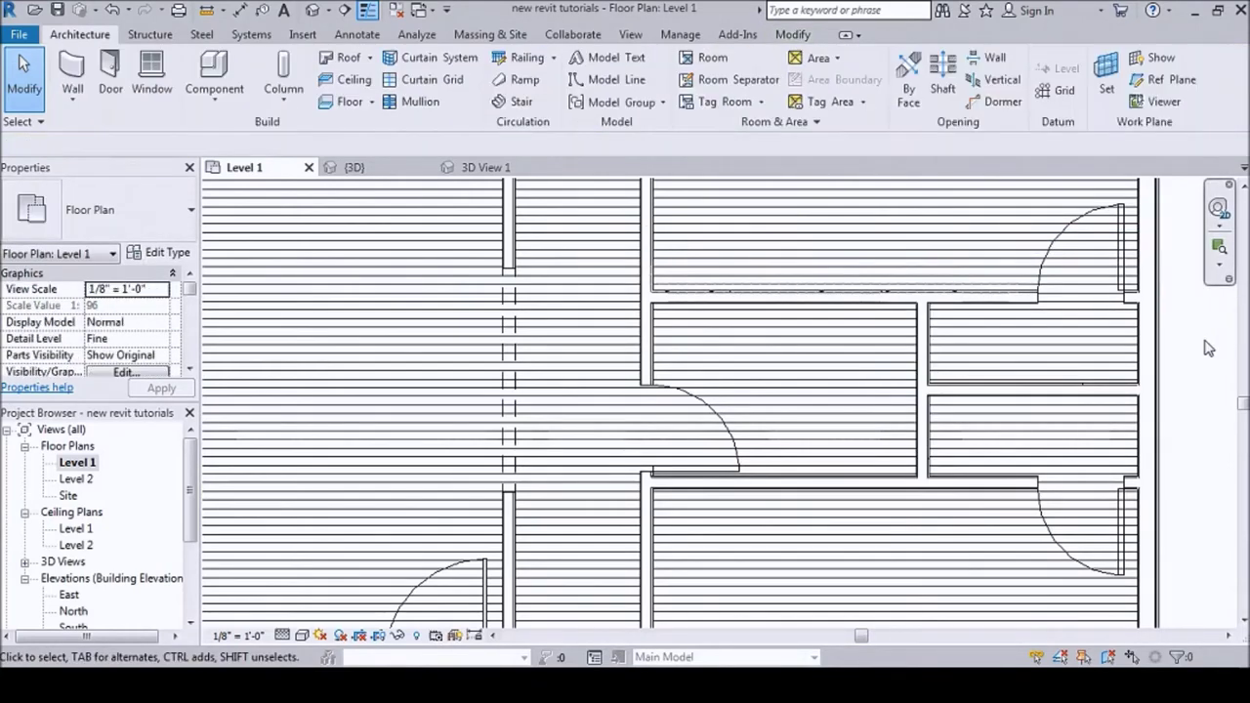
# - Set the partition wall's temporary dimension to 8' 6"
pyautogui.scroll(-2, 834, 390)
pyautogui.scroll(2, 835, 390)
pyautogui.click(813, 391)
pyautogui.scroll(1, 813, 410)
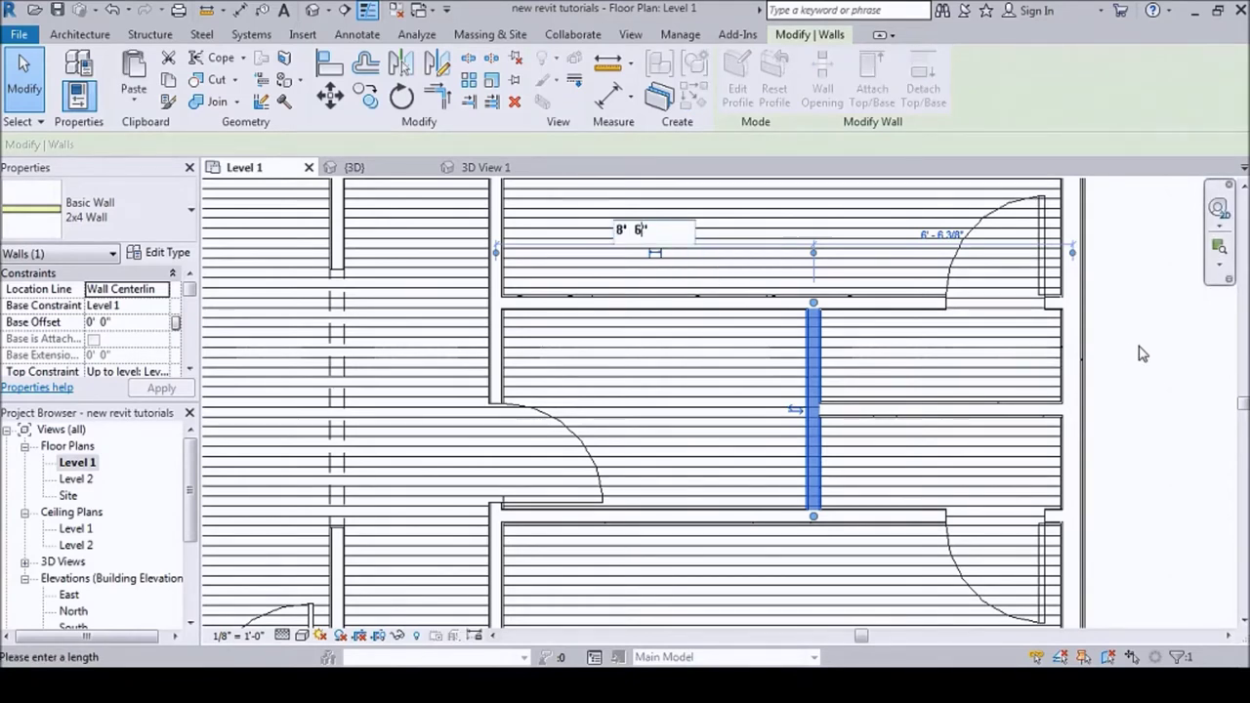
pyautogui.press('Return')
pyautogui.press('Escape')
pyautogui.scroll(-2, 856, 368)
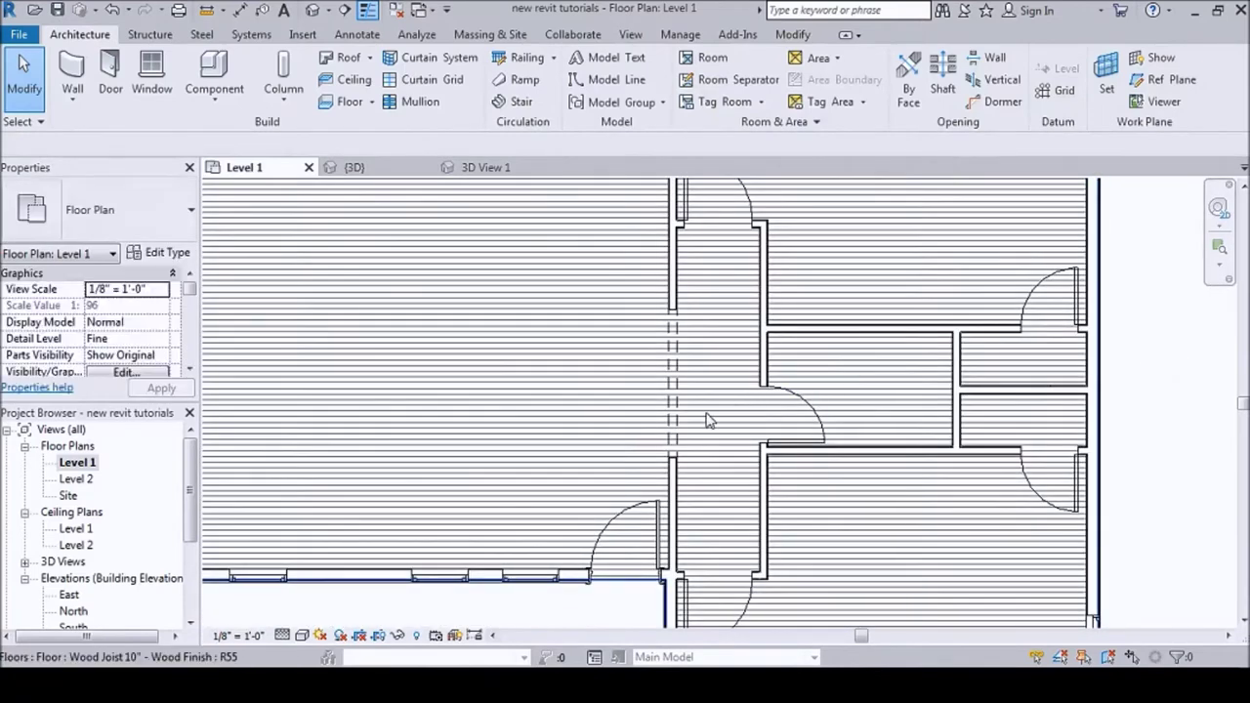
pyautogui.scroll(-4, 710, 420)
pyautogui.scroll(3, 608, 279)
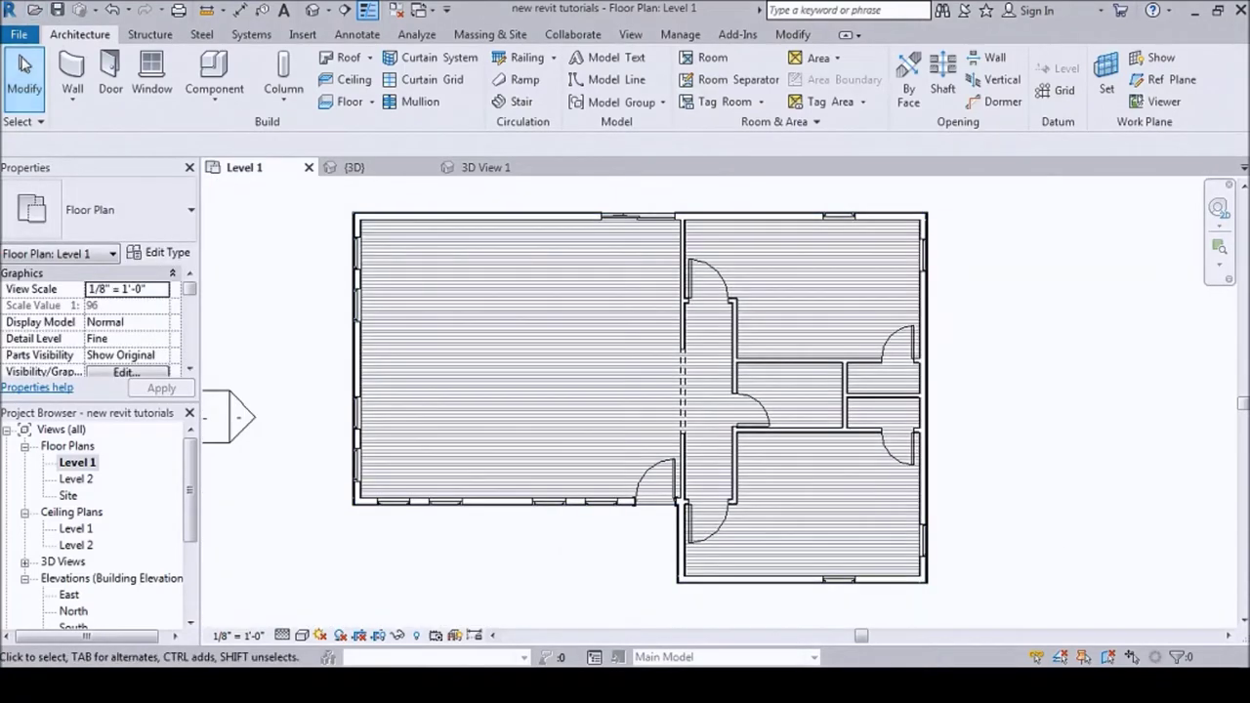
pyautogui.click(214, 70)
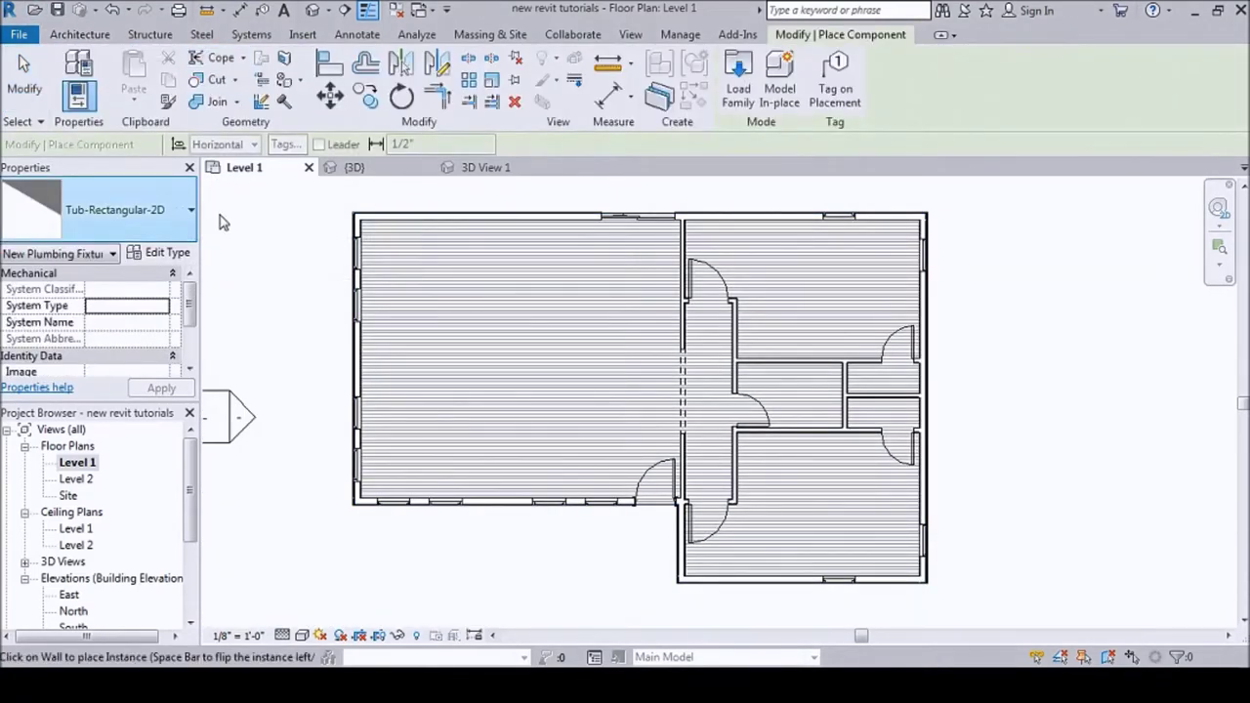
# - Place a flipped Tub-Rectangular-2D bathtub against the resized bathroom wall
pyautogui.scroll(5, 827, 388)
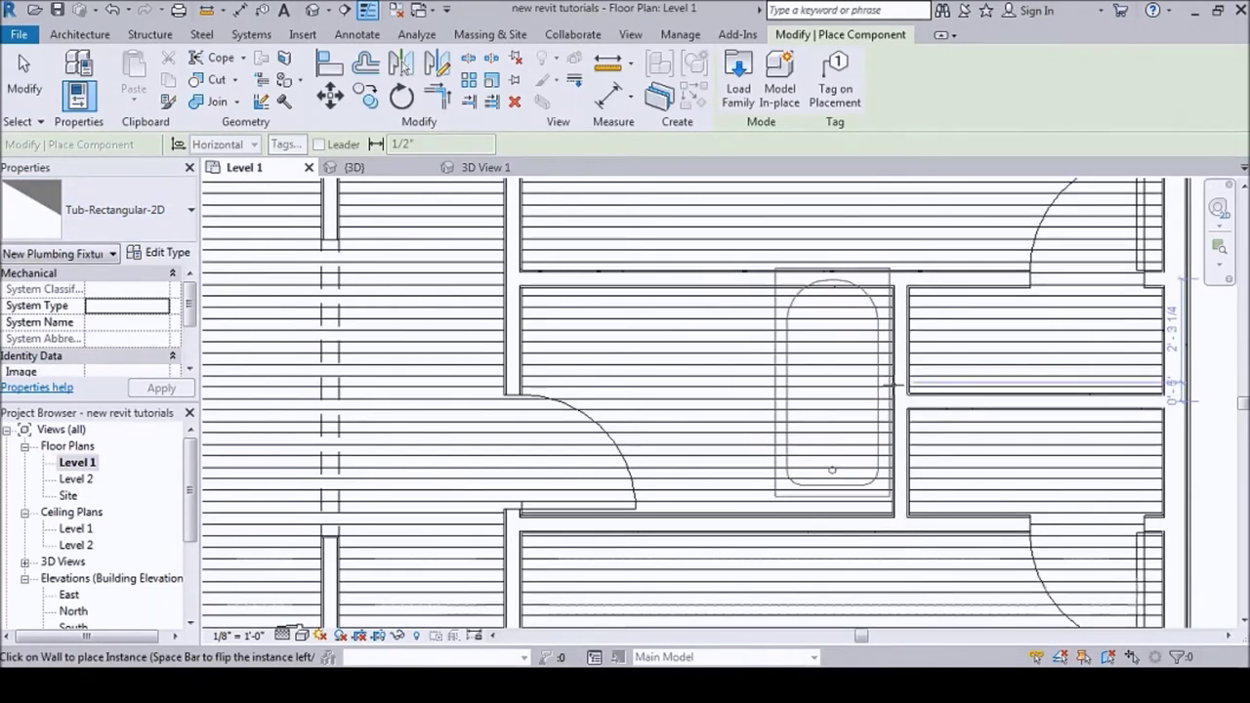
pyautogui.press('space')
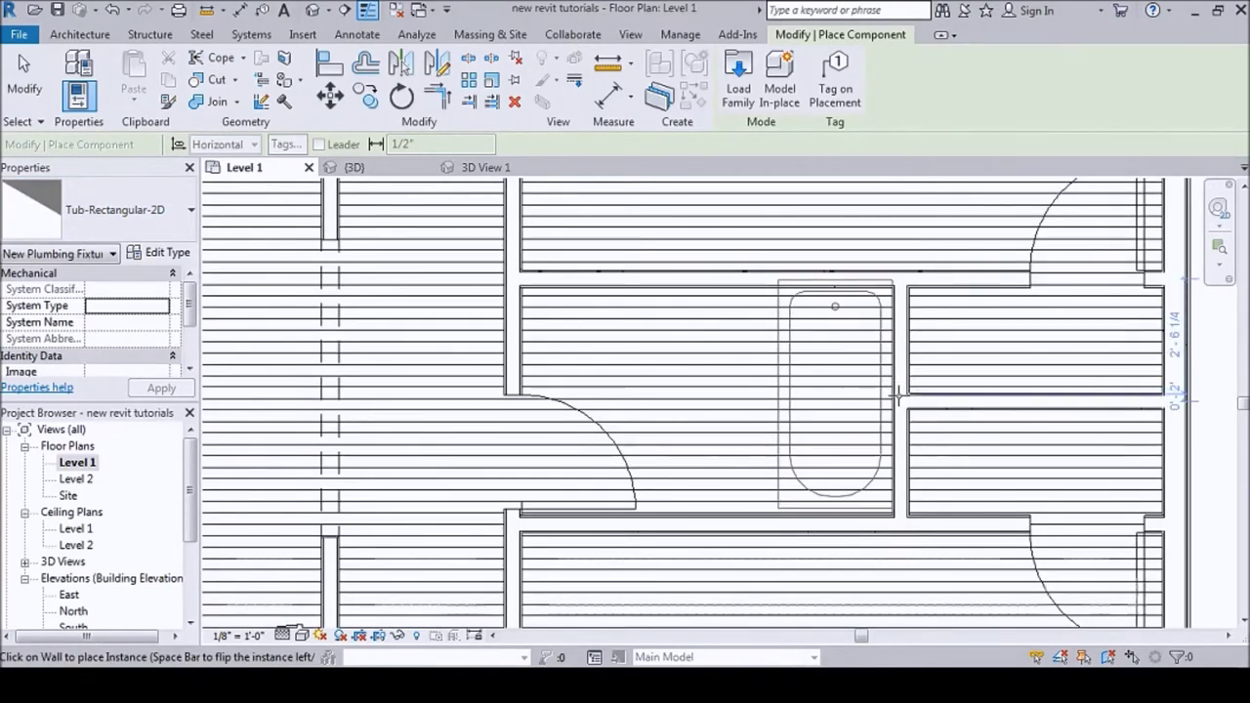
pyautogui.click(895, 389)
pyautogui.scroll(3, 870, 432)
pyautogui.press('Escape')
pyautogui.press('Escape')
# - Move the bathtub tight against the bathroom wall, then open the component type list
pyautogui.click(755, 289)
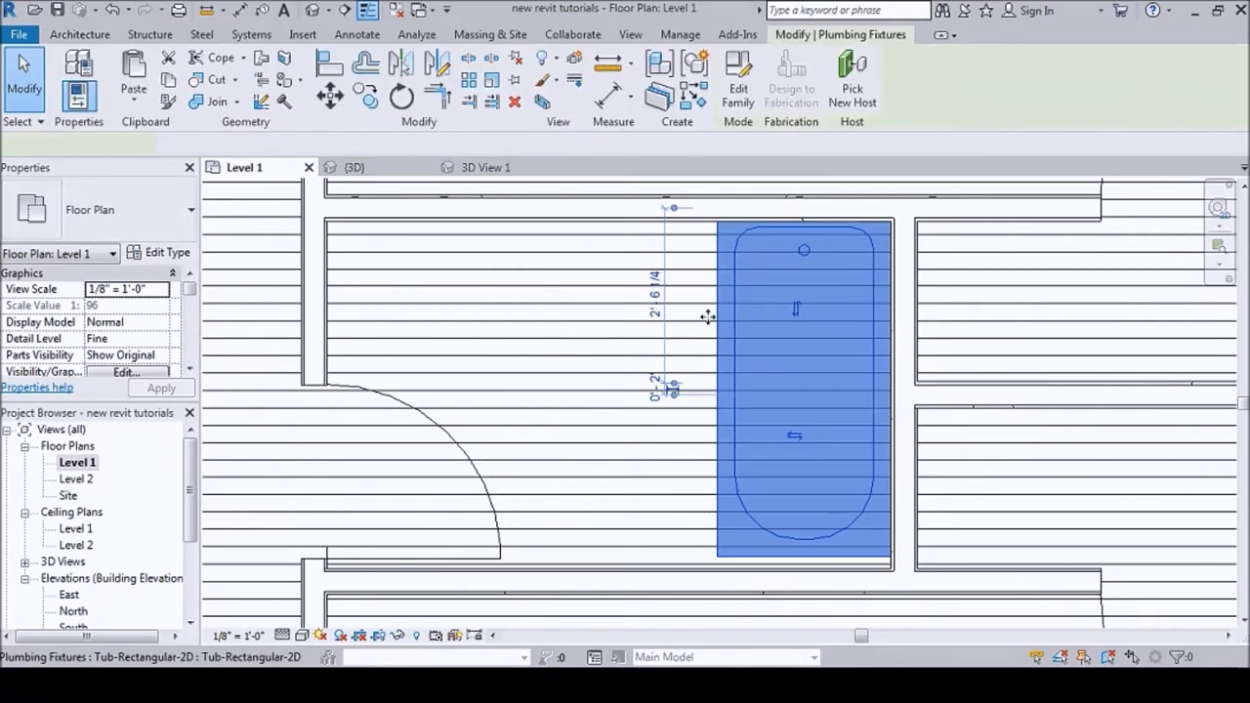
pyautogui.scroll(3, 849, 532)
pyautogui.scroll(3, 849, 532)
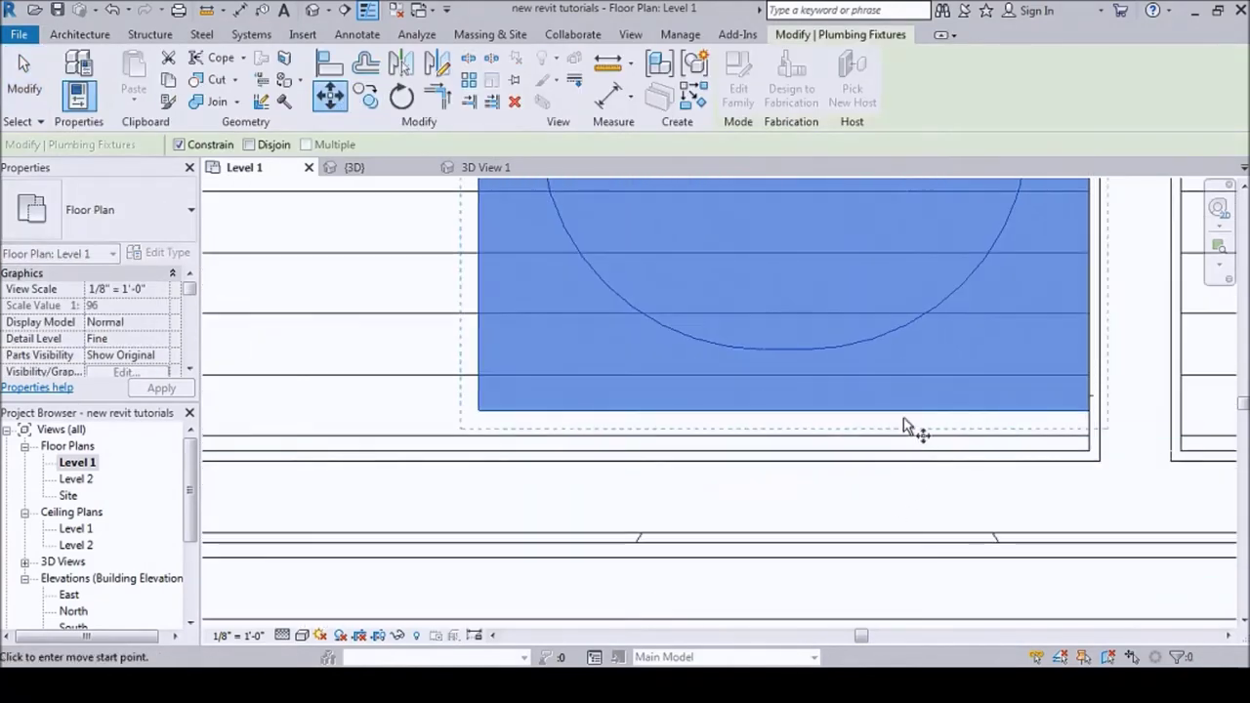
pyautogui.click(907, 447)
pyautogui.scroll(-5, 907, 446)
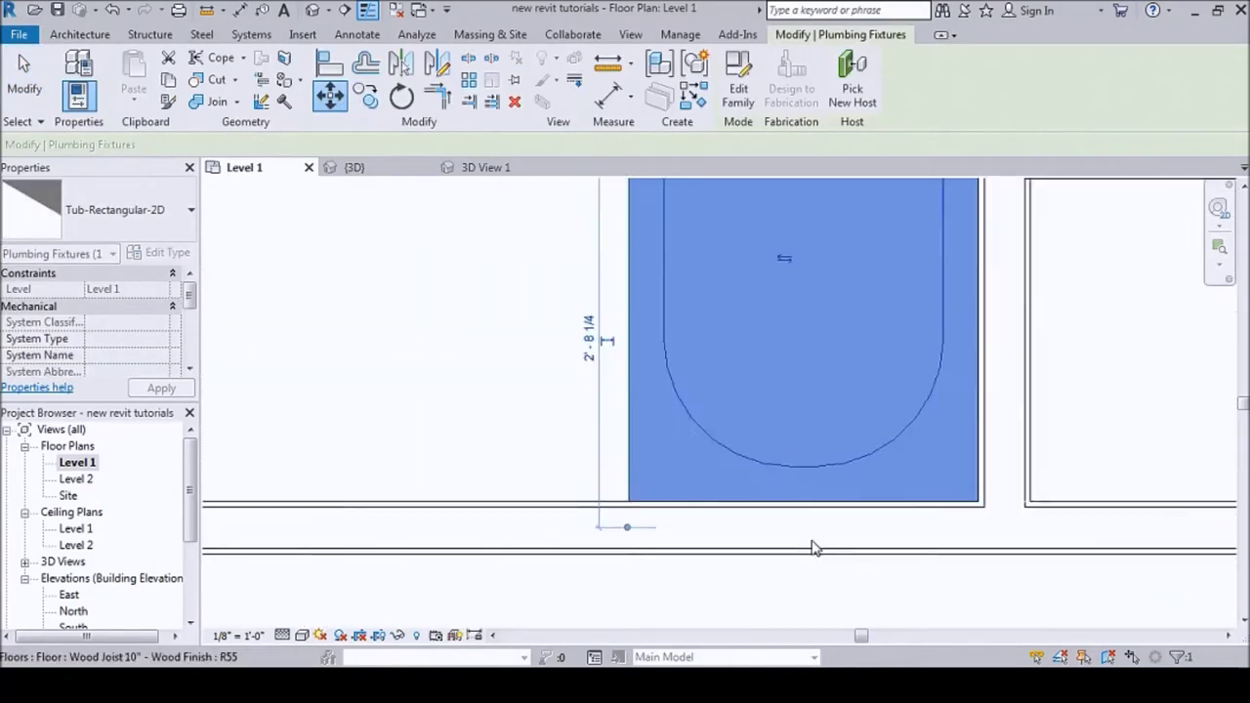
pyautogui.click(1133, 435)
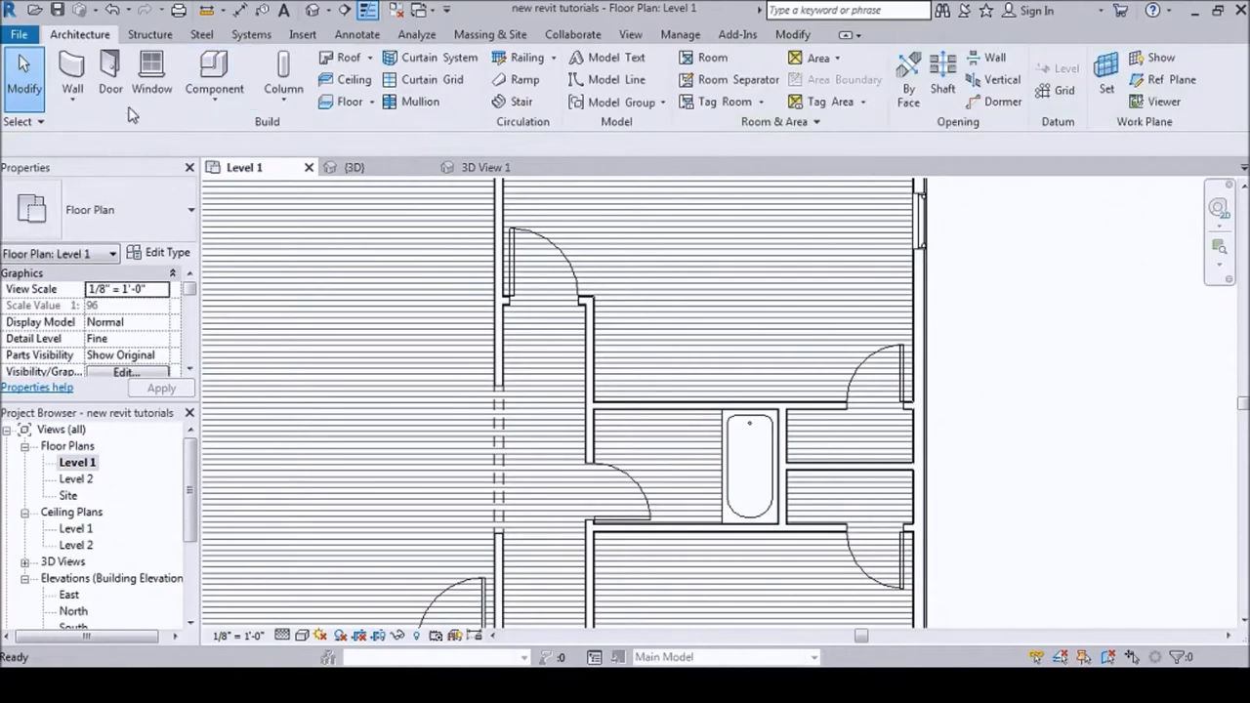
pyautogui.click(192, 66)
pyautogui.click(146, 203)
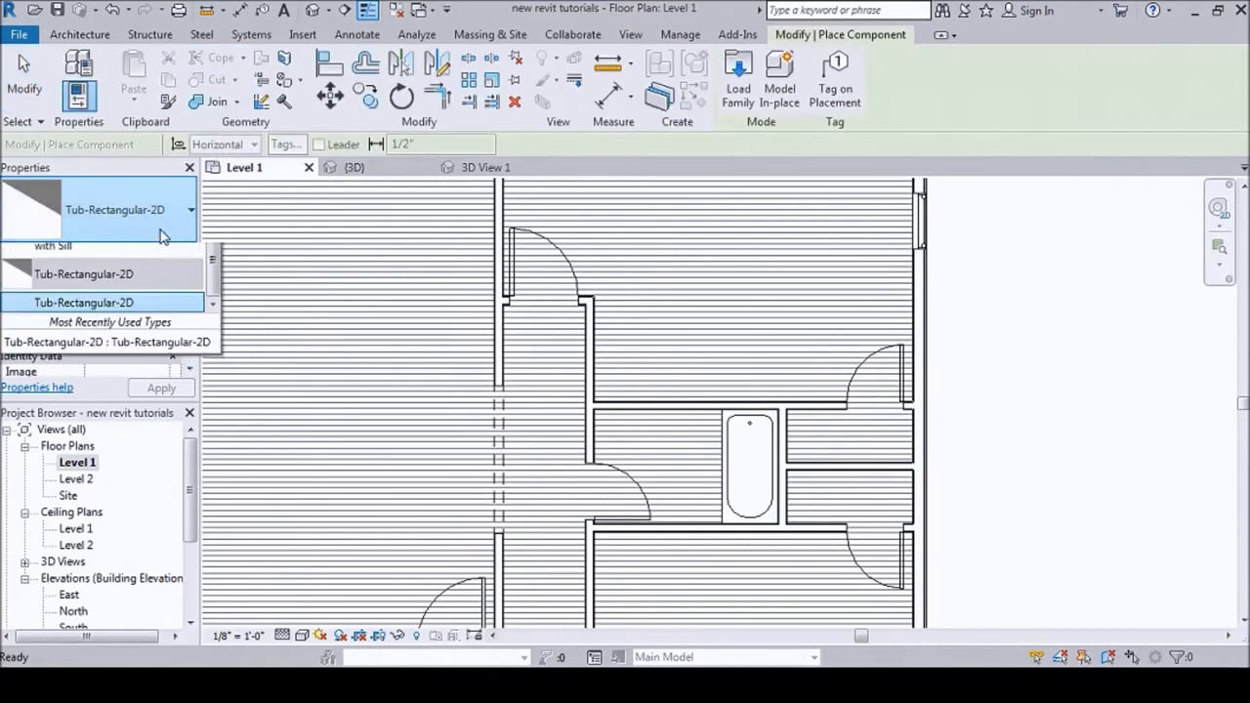
# - Load the Toilet-Domestic-2D family from Fixtures > Water Closets and accept its type
pyautogui.moveTo(214, 488)
pyautogui.mouseDown()
pyautogui.moveTo(211, 439)
pyautogui.moveTo(196, 504)
pyautogui.mouseUp()
pyautogui.click(195, 512)
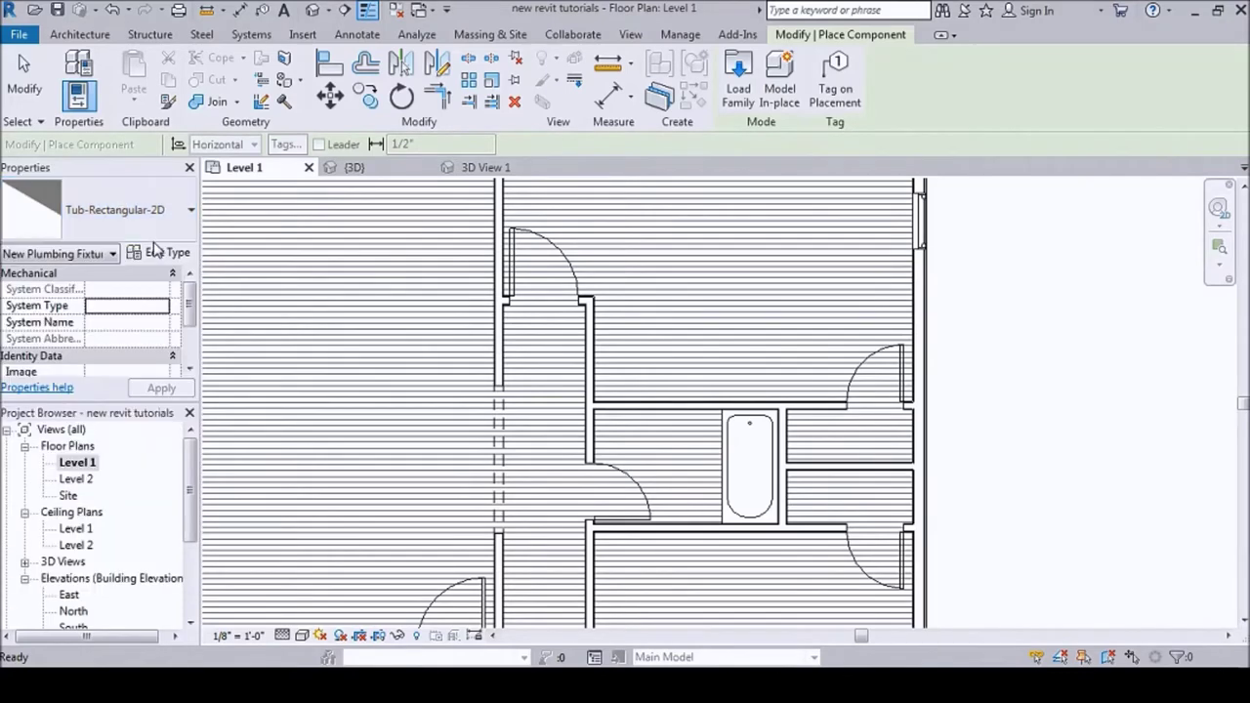
pyautogui.click(158, 252)
pyautogui.click(1025, 60)
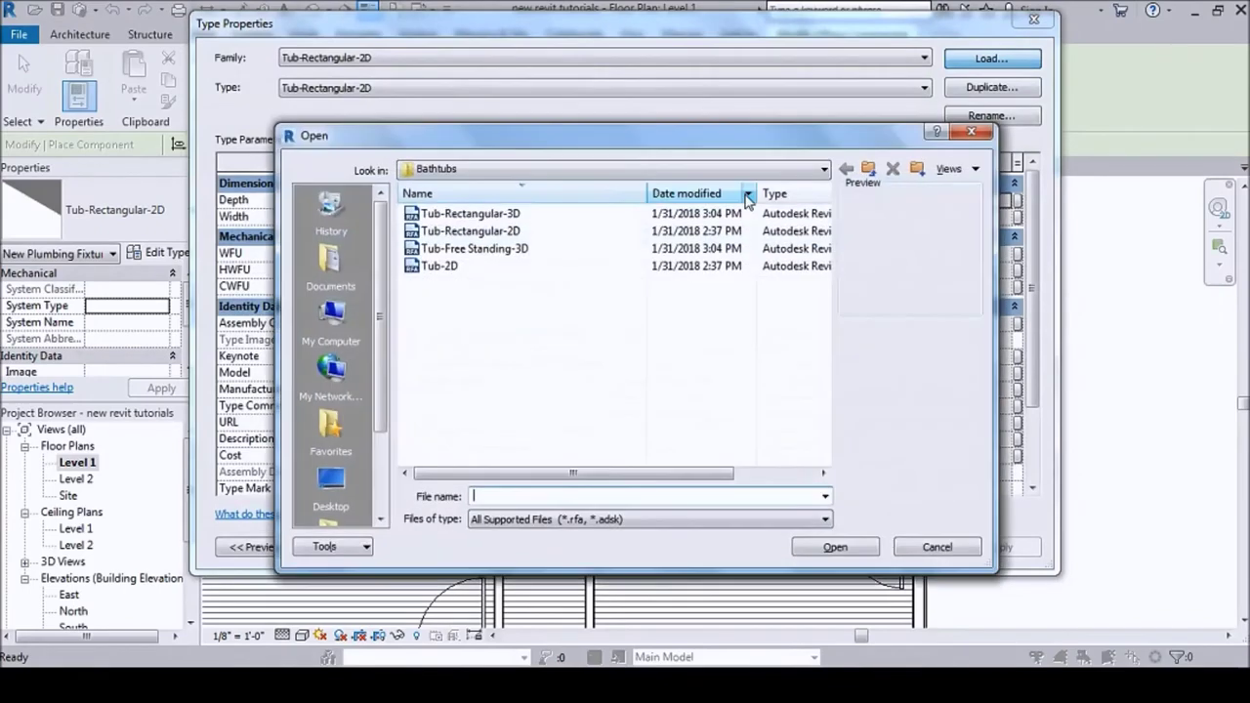
pyautogui.click(869, 170)
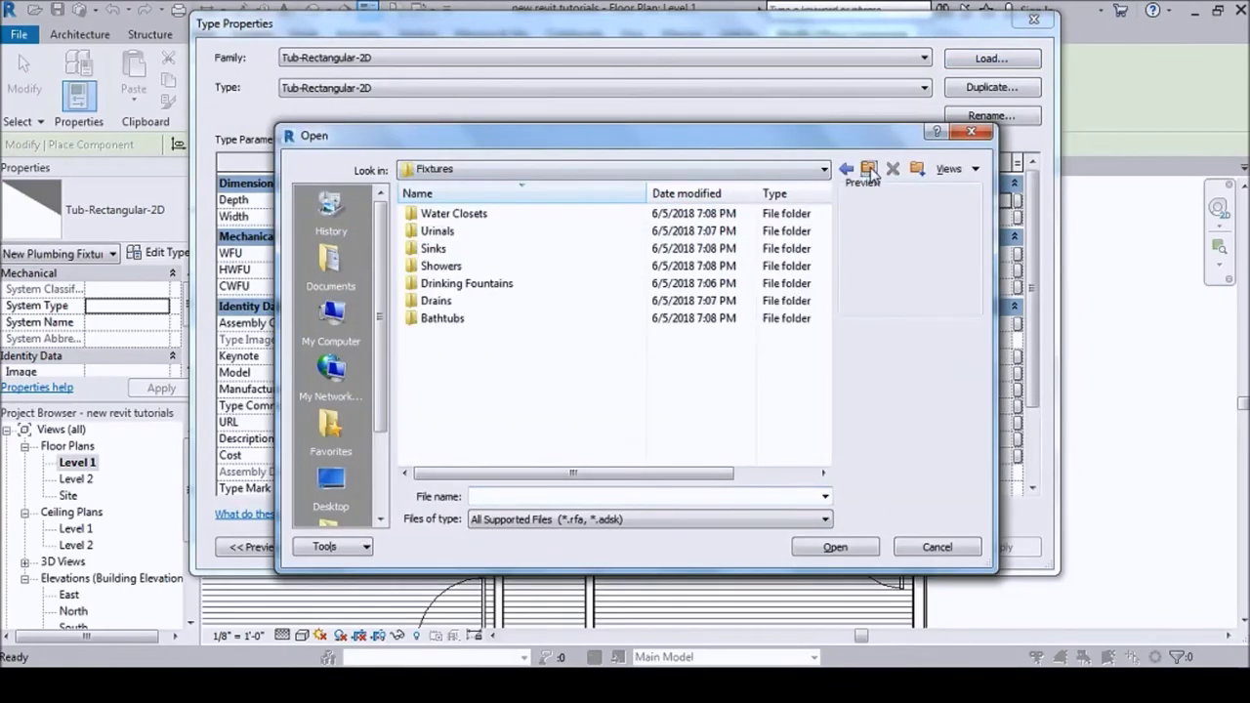
pyautogui.click(444, 216)
pyautogui.doubleClick(450, 214)
pyautogui.click(480, 232)
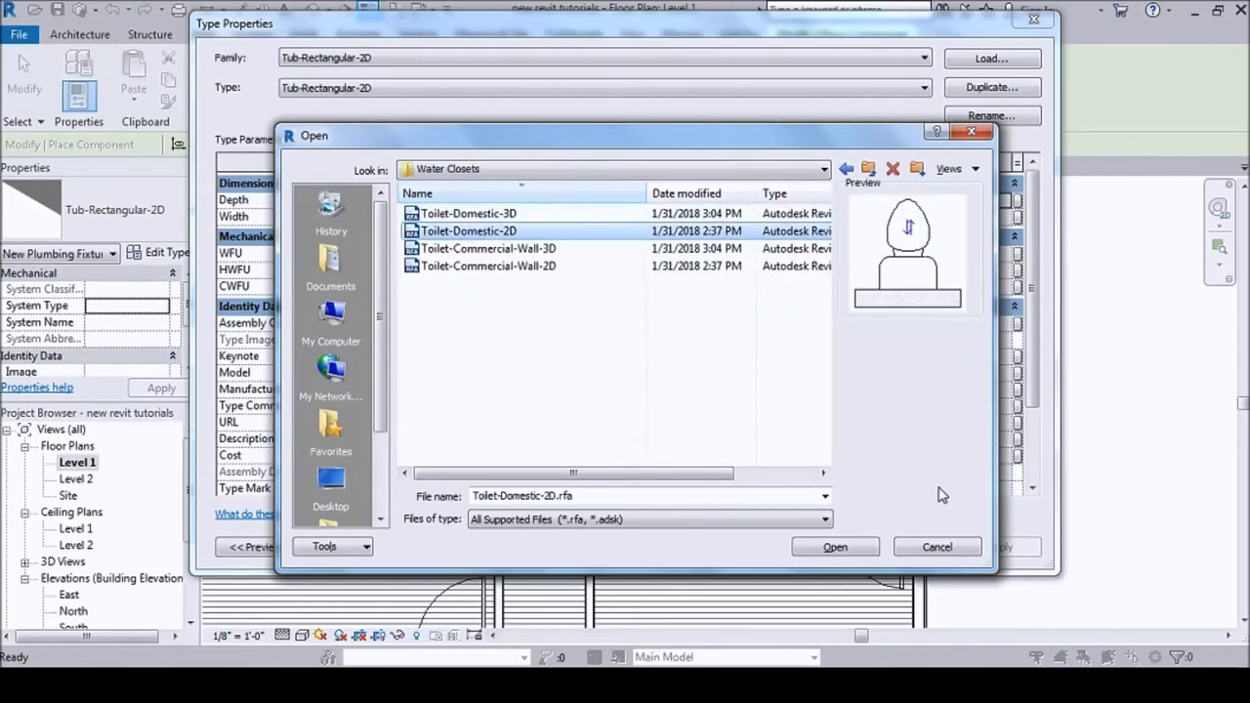
pyautogui.click(836, 547)
pyautogui.click(818, 545)
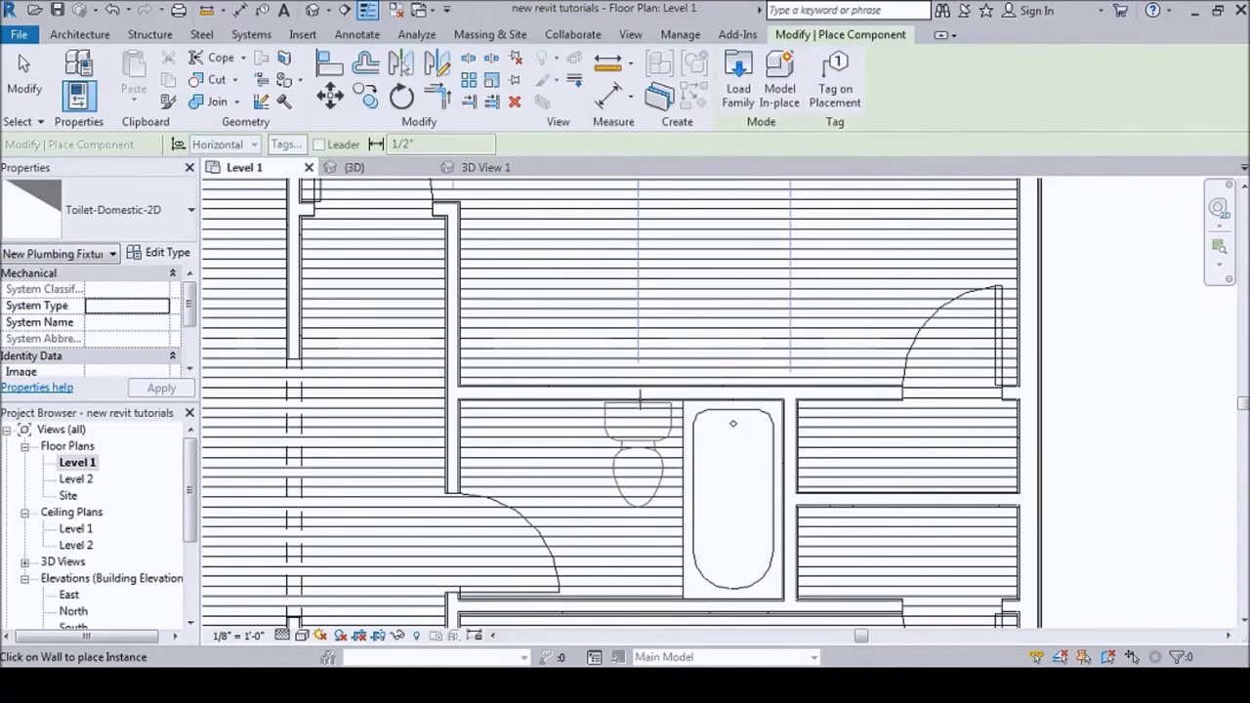
# - Place the toilet against the bathroom wall beside the bathtub
pyautogui.click(640, 459)
pyautogui.press('Escape')
pyautogui.press('Escape')
pyautogui.scroll(3, 649, 478)
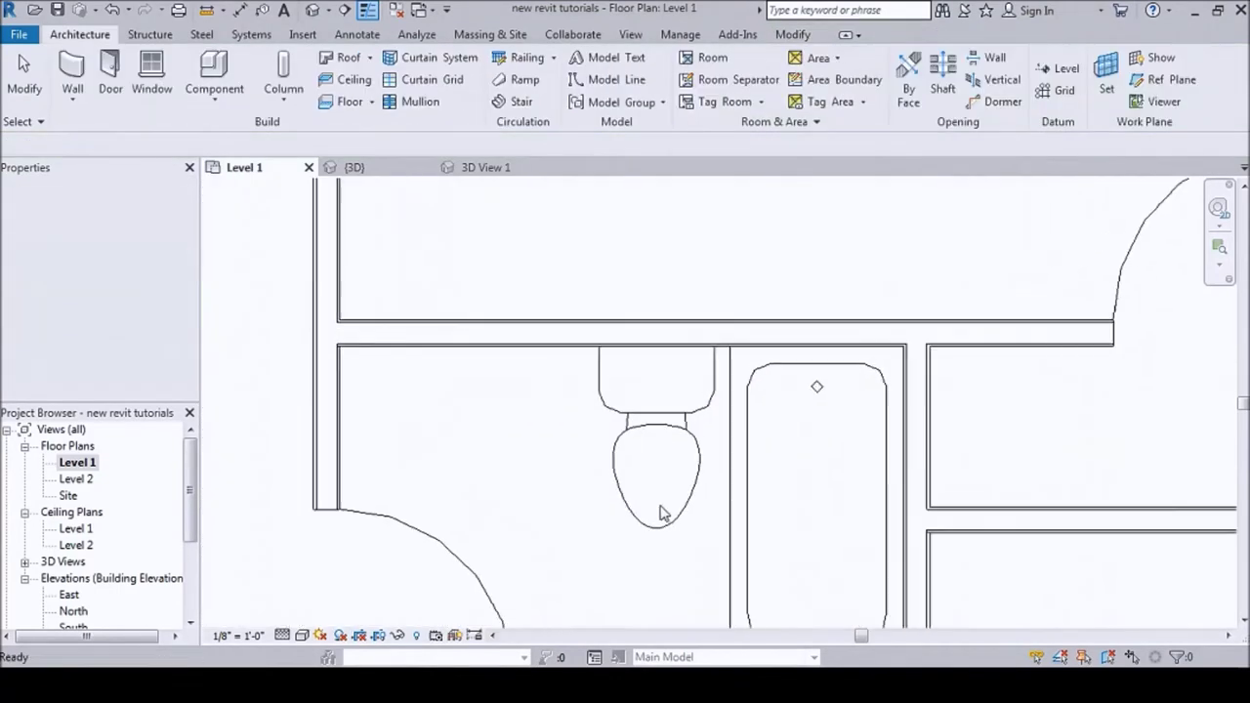
pyautogui.click(633, 86)
pyautogui.scroll(5, 729, 346)
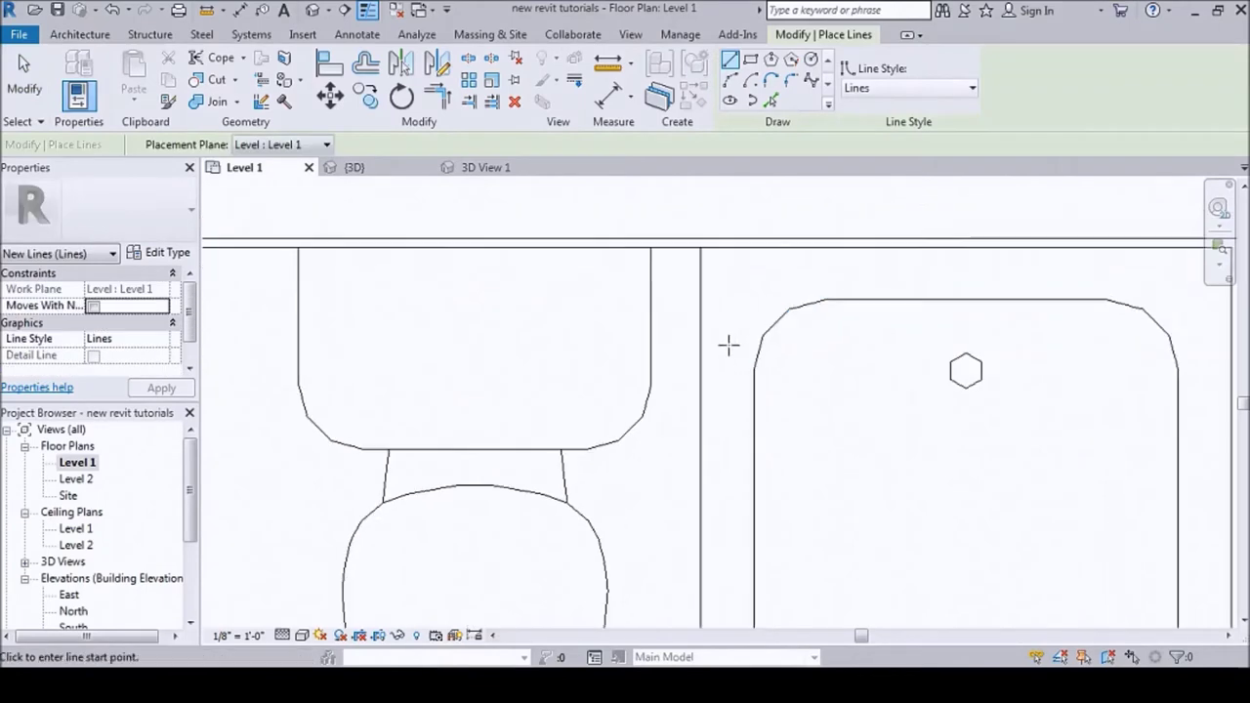
pyautogui.click(688, 310)
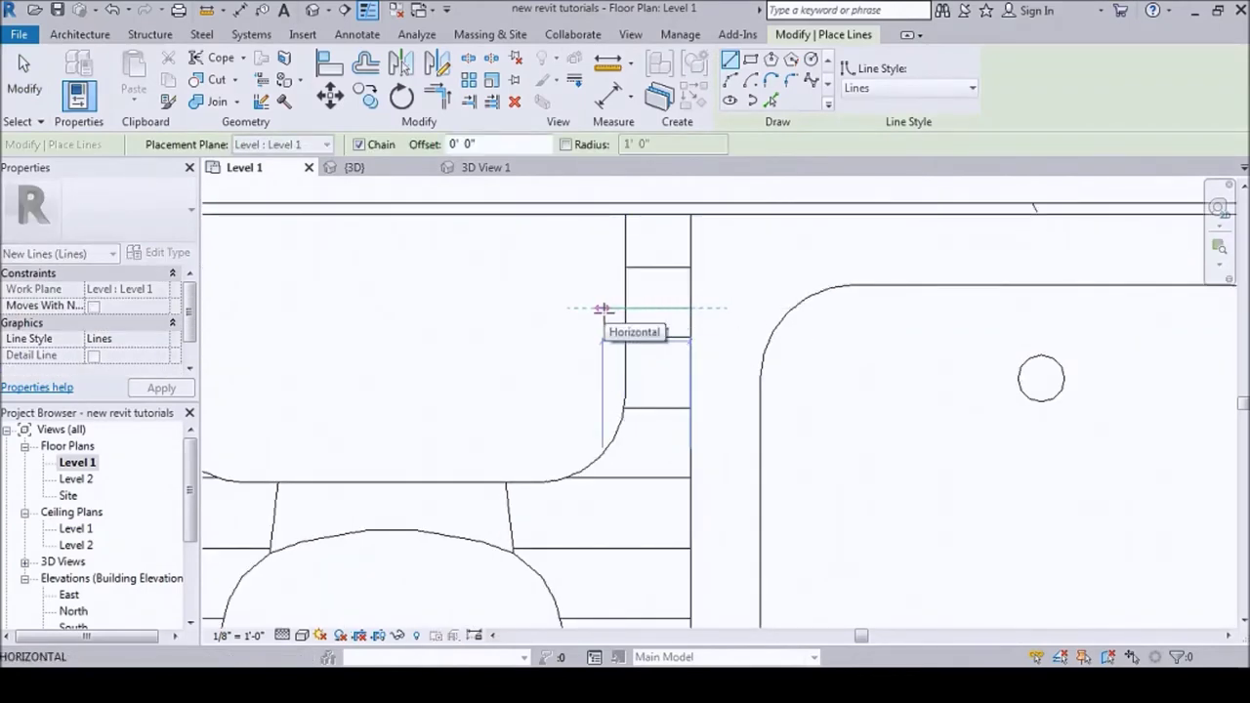
pyautogui.press('Return')
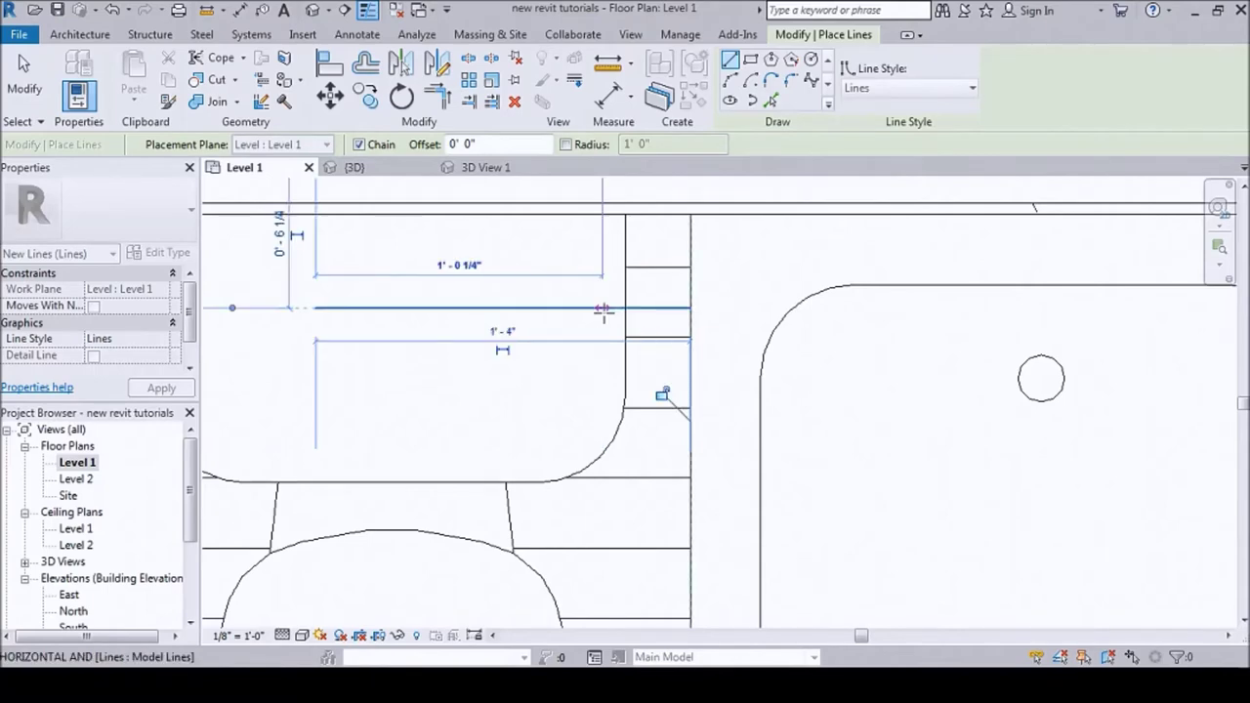
pyautogui.press('Escape')
pyautogui.press('Escape')
pyautogui.click(616, 340)
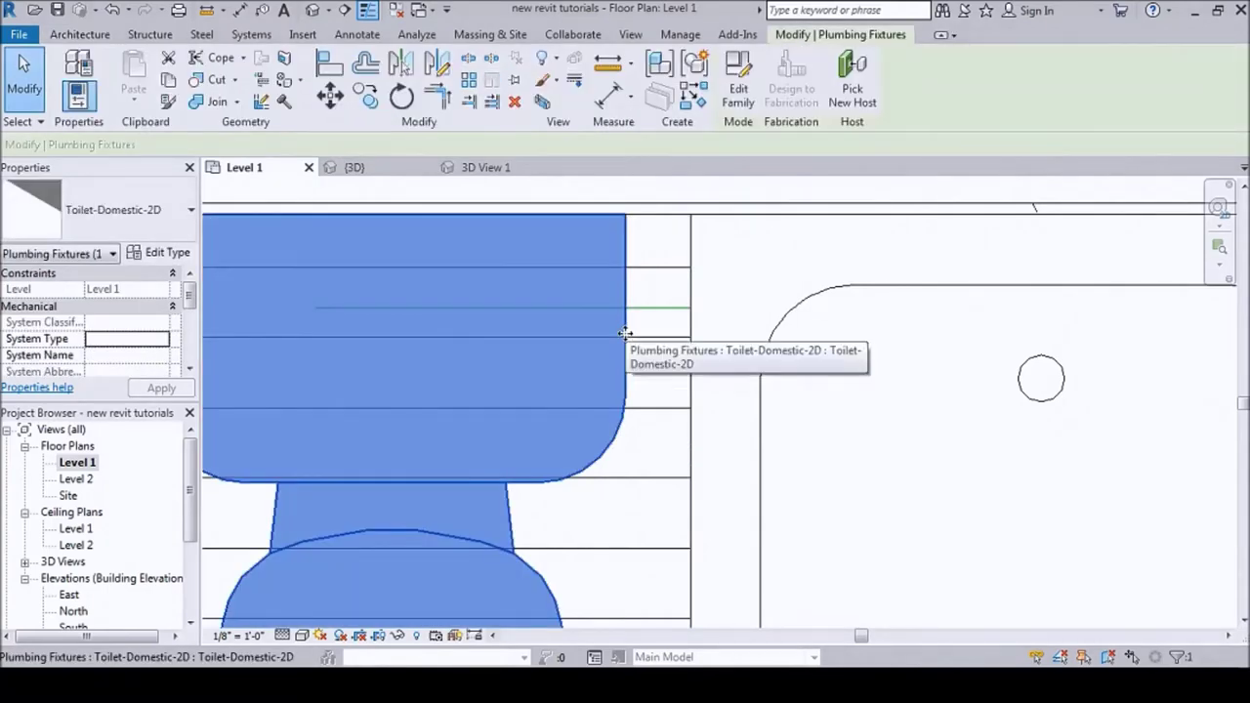
pyautogui.press('v')
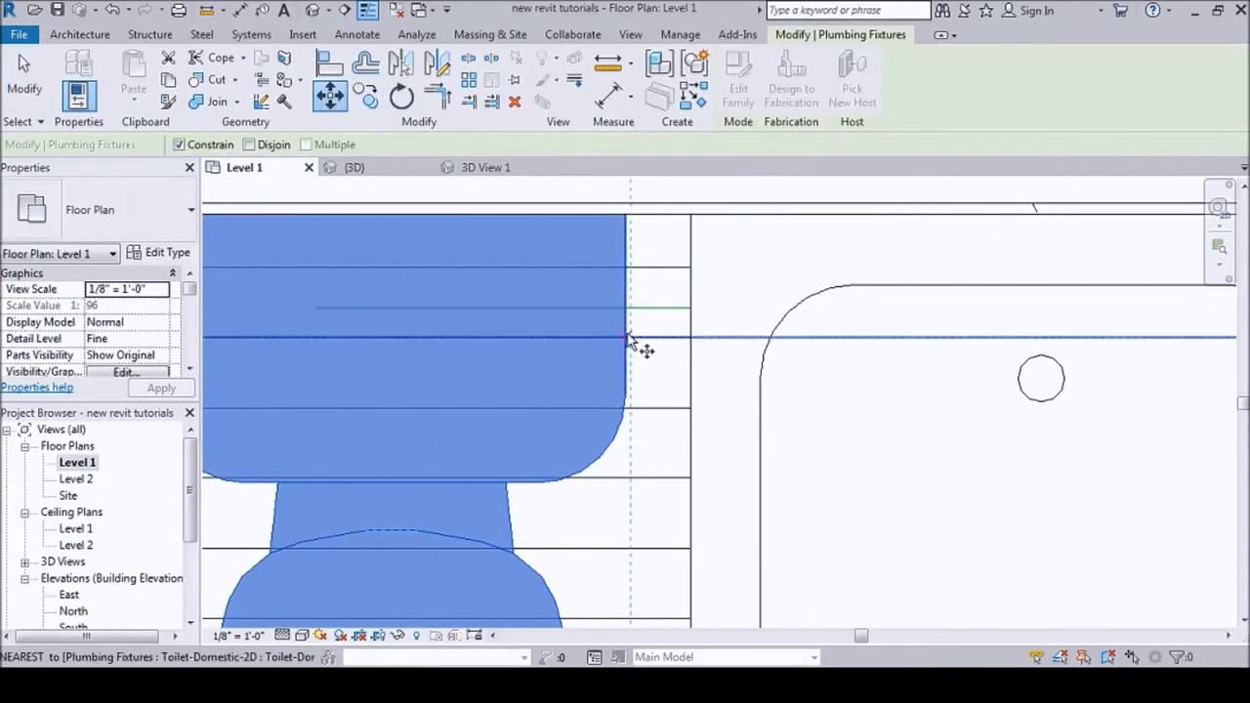
pyautogui.press('Escape')
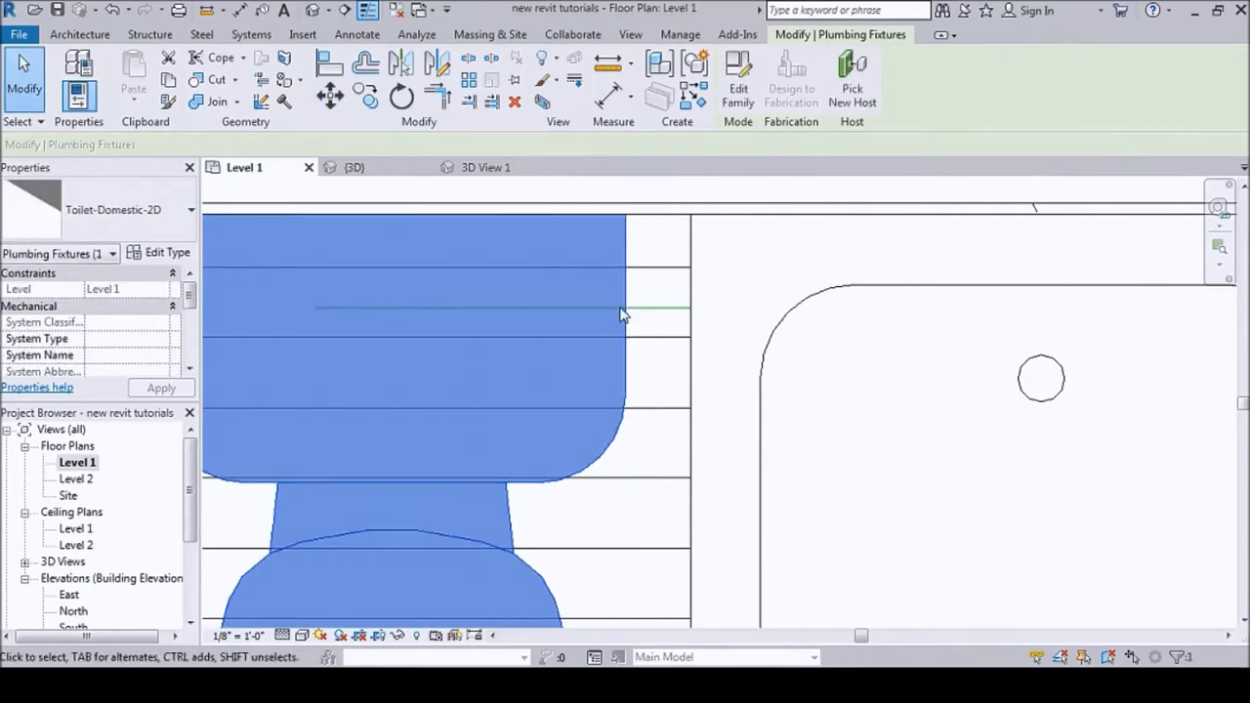
pyautogui.press('v')
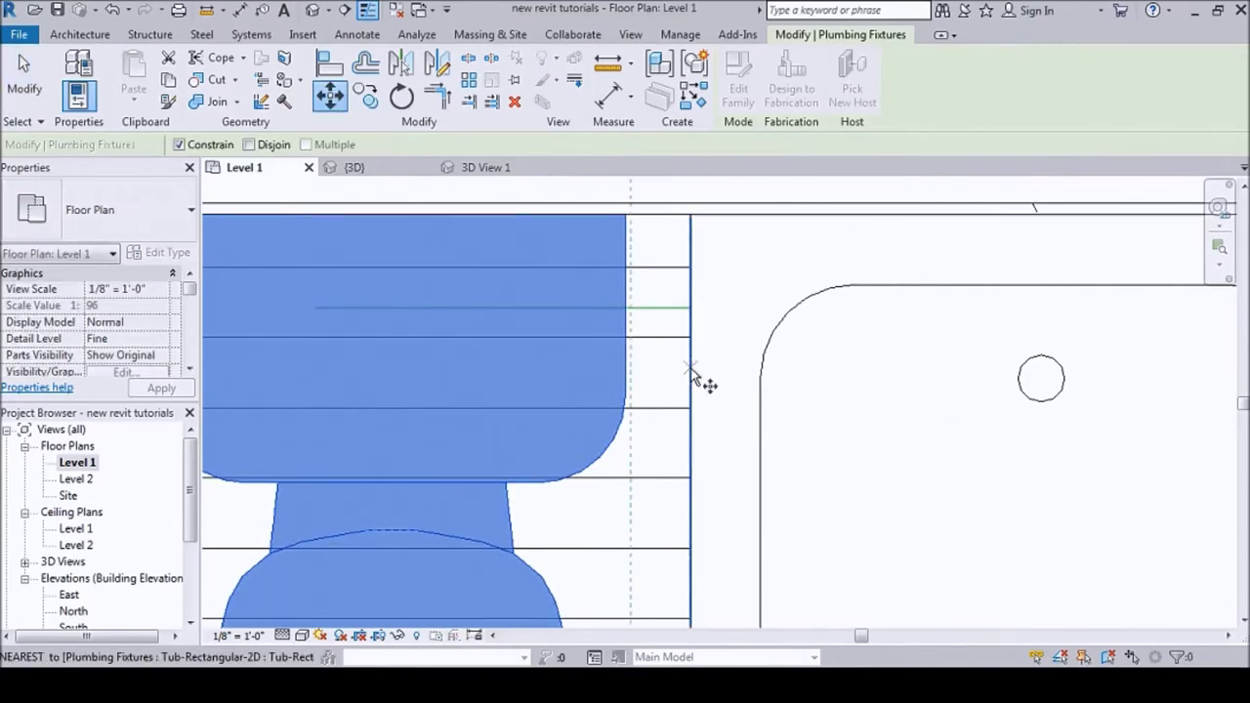
pyautogui.click(623, 308)
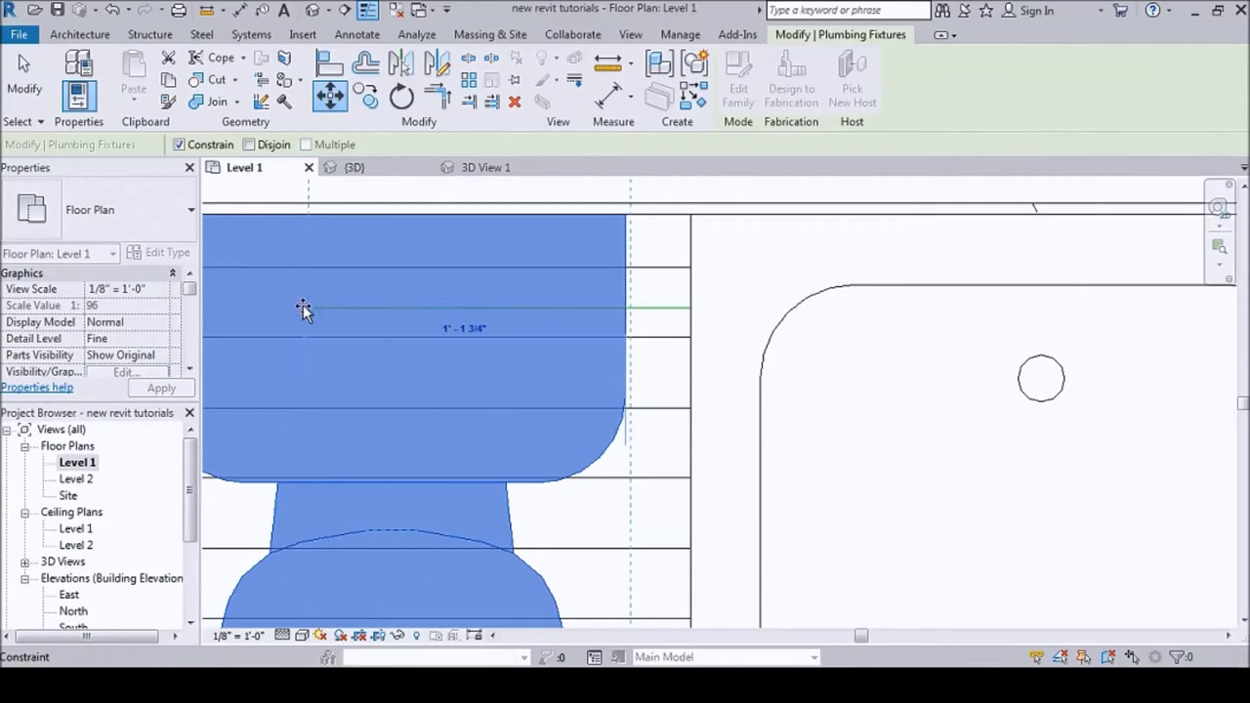
pyautogui.scroll(-2, 455, 315)
pyautogui.press('Escape')
pyautogui.scroll(-1, 496, 316)
pyautogui.click(497, 326)
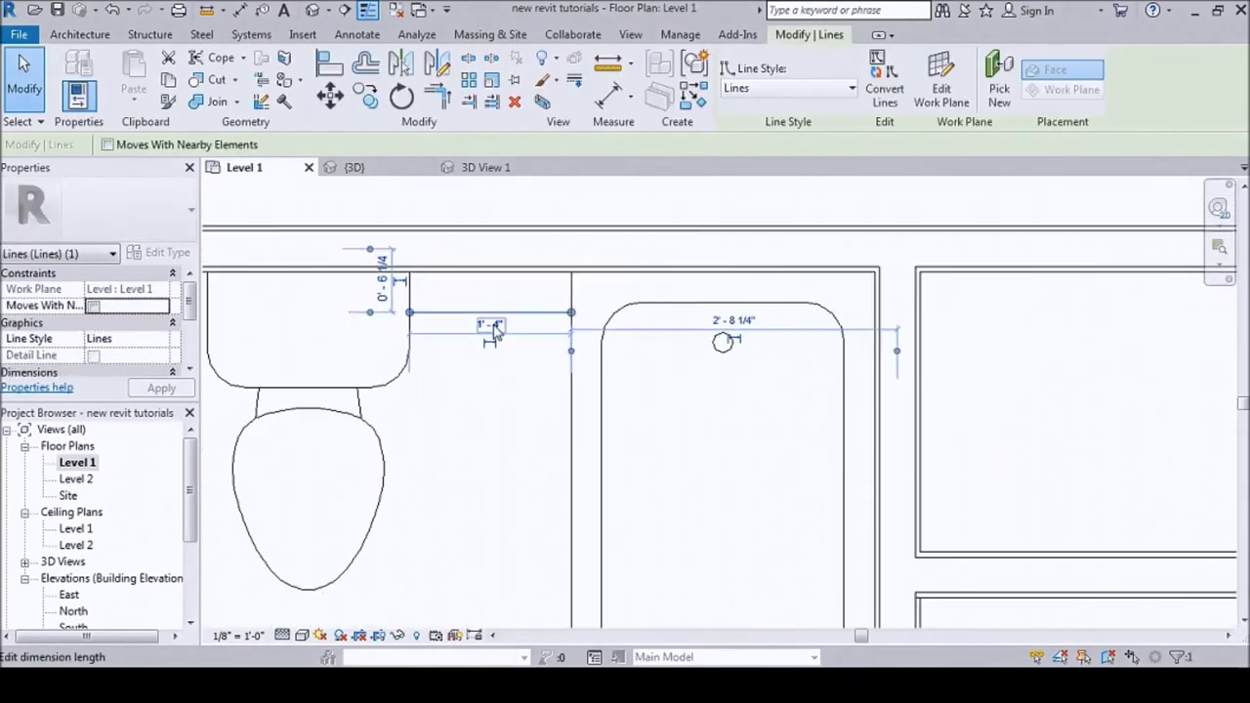
pyautogui.click(629, 382)
pyautogui.scroll(-4, 629, 383)
pyautogui.scroll(1, 354, 331)
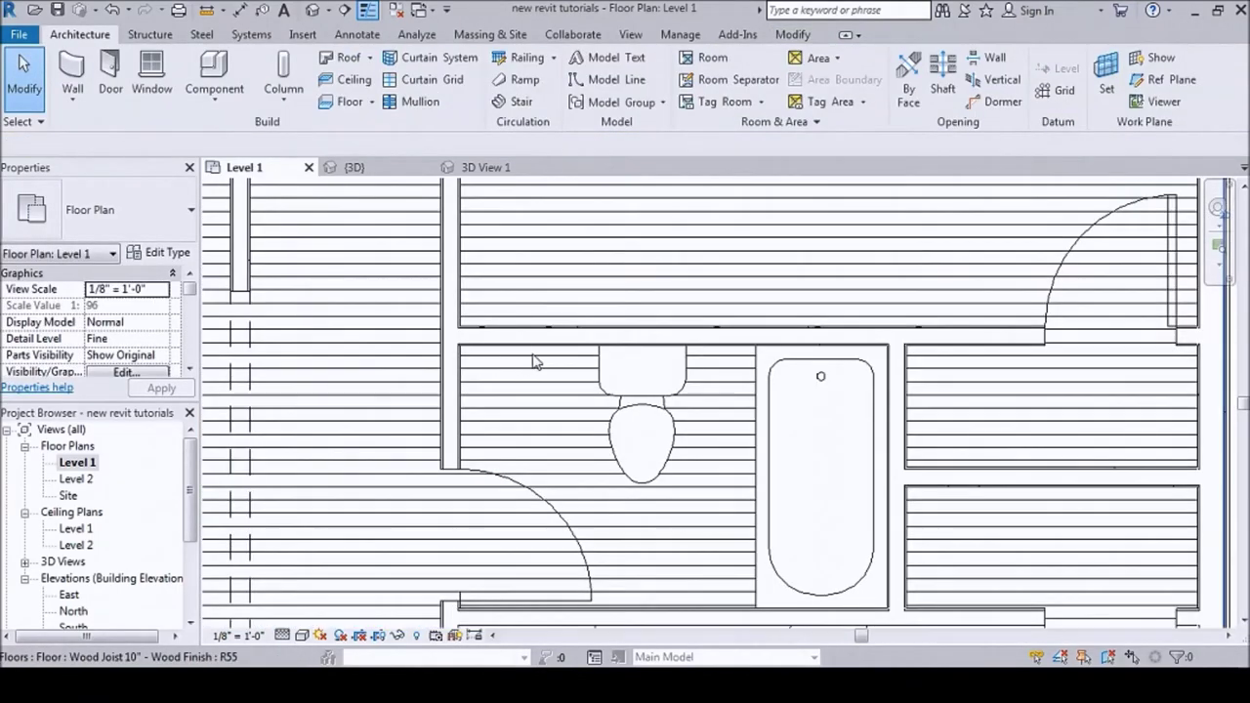
pyautogui.scroll(1, 554, 295)
pyautogui.scroll(1, 527, 342)
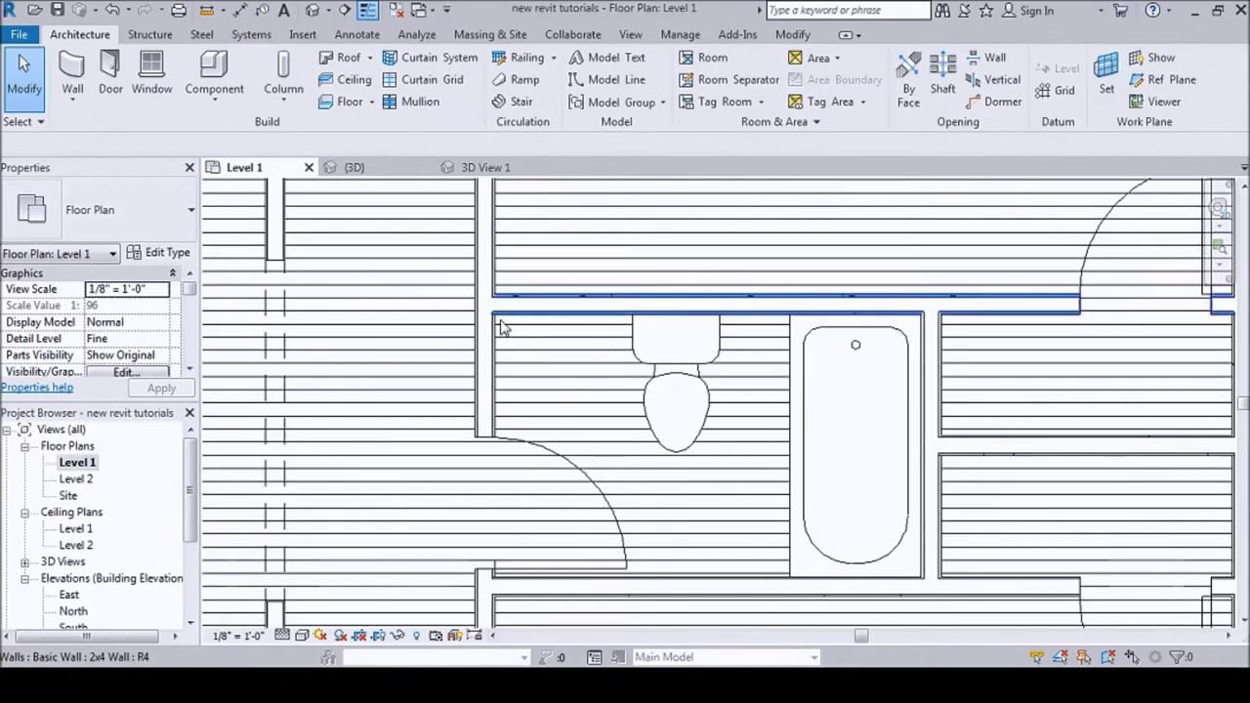
# - Browse up to the US Imperial library and into Casework > Base Cabinets
pyautogui.click(191, 74)
pyautogui.click(159, 252)
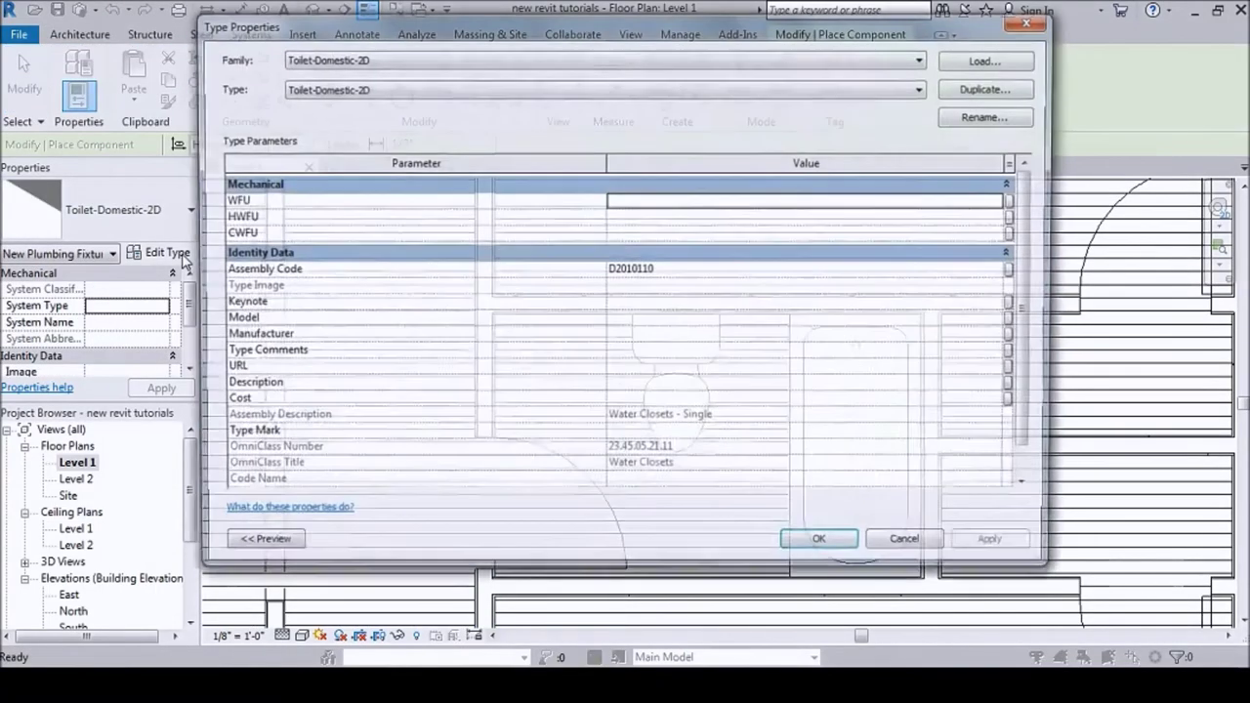
pyautogui.click(991, 59)
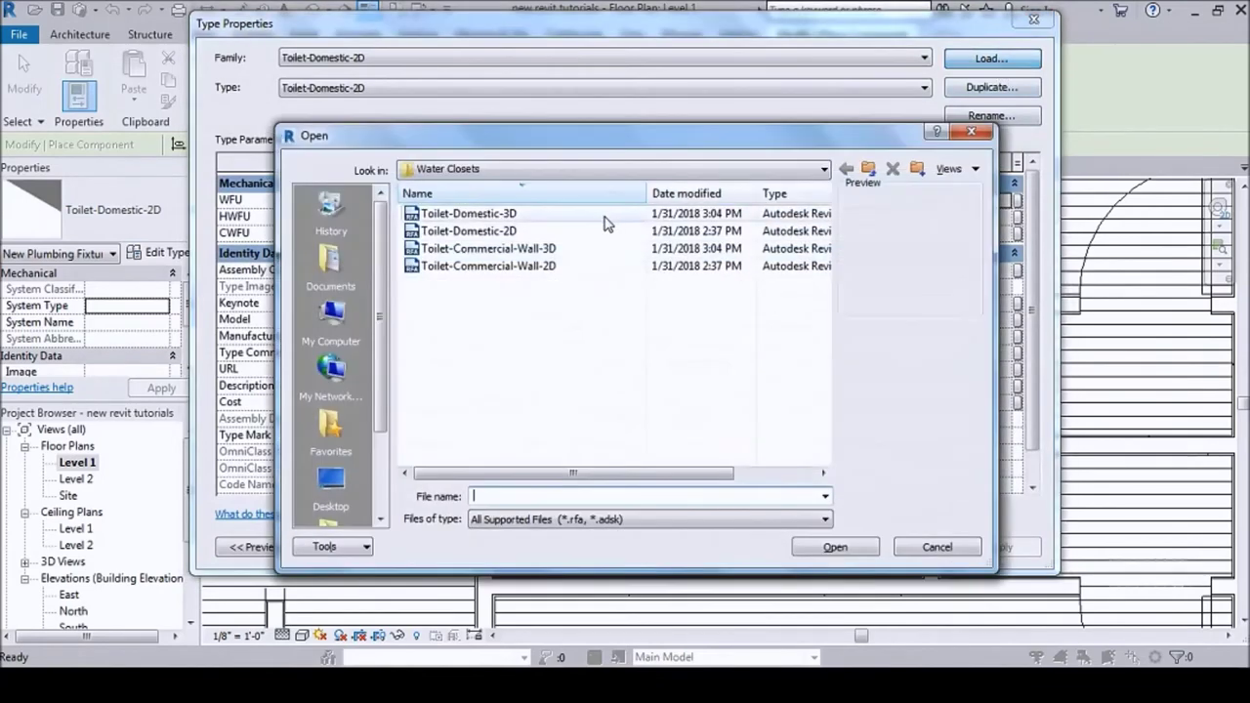
pyautogui.click(868, 170)
pyautogui.click(869, 169)
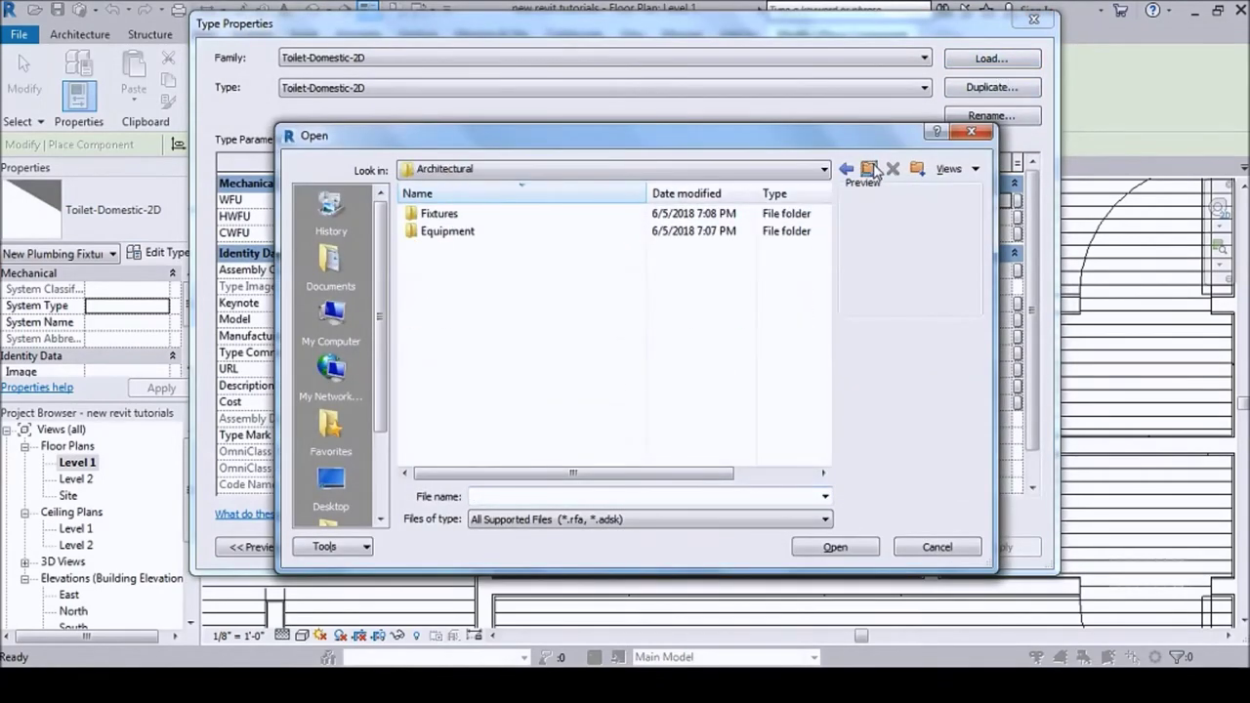
pyautogui.click(868, 170)
pyautogui.moveTo(827, 249); pyautogui.dragTo(827, 420)
pyautogui.doubleClick(439, 390)
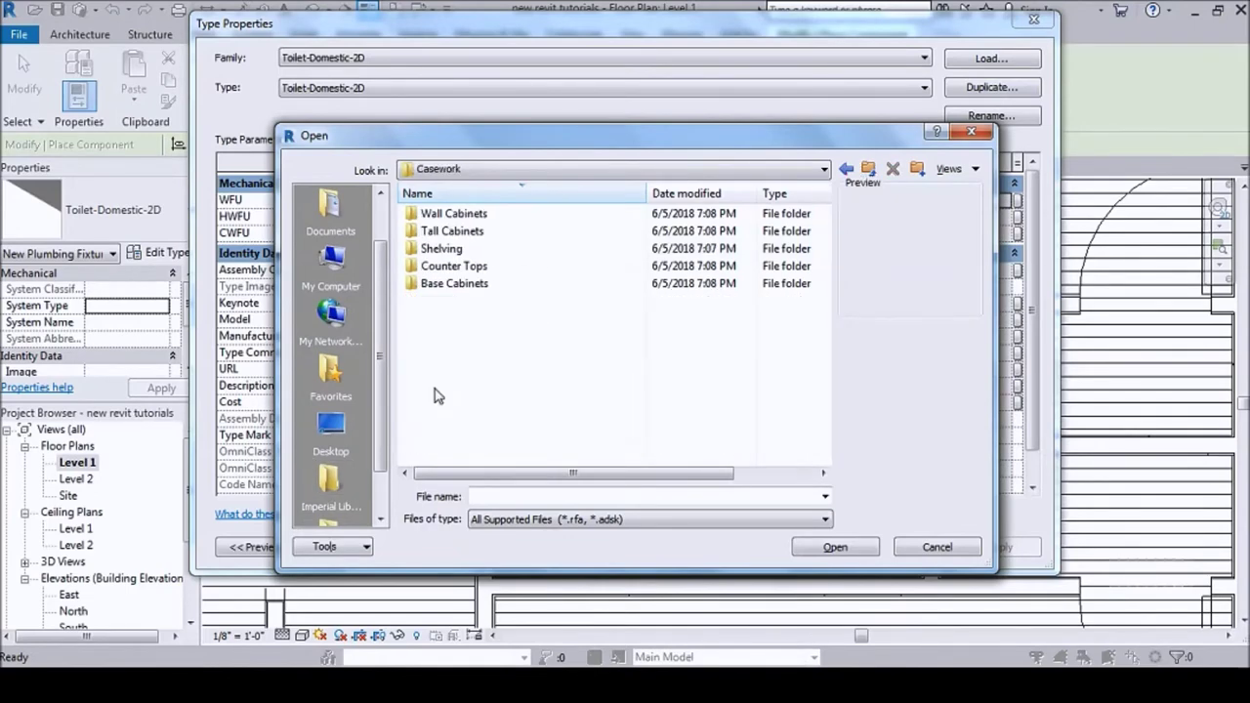
pyautogui.doubleClick(457, 284)
# - Load the Vanity Cabinet-Double Door Sink Unit family and accept its 24" type
pyautogui.click(462, 215)
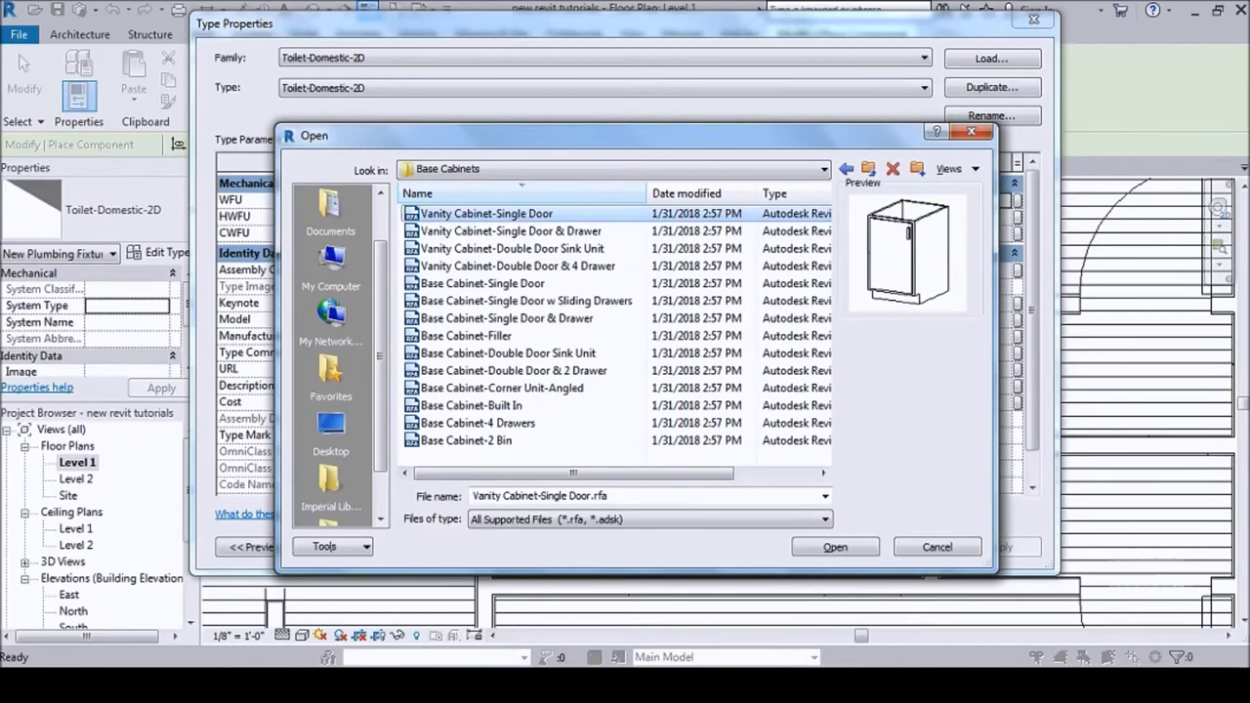
pyautogui.press('Down')
pyautogui.press('Down')
pyautogui.press('Down')
pyautogui.press('Up')
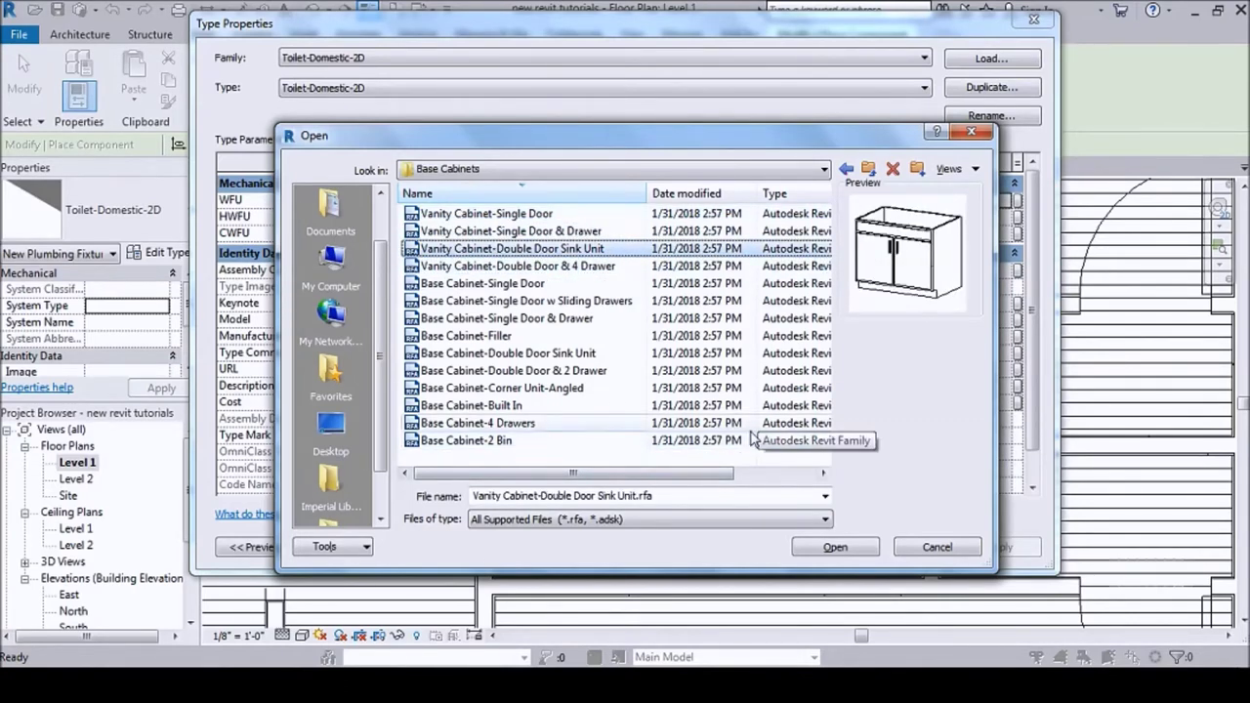
pyautogui.click(553, 230)
pyautogui.click(528, 249)
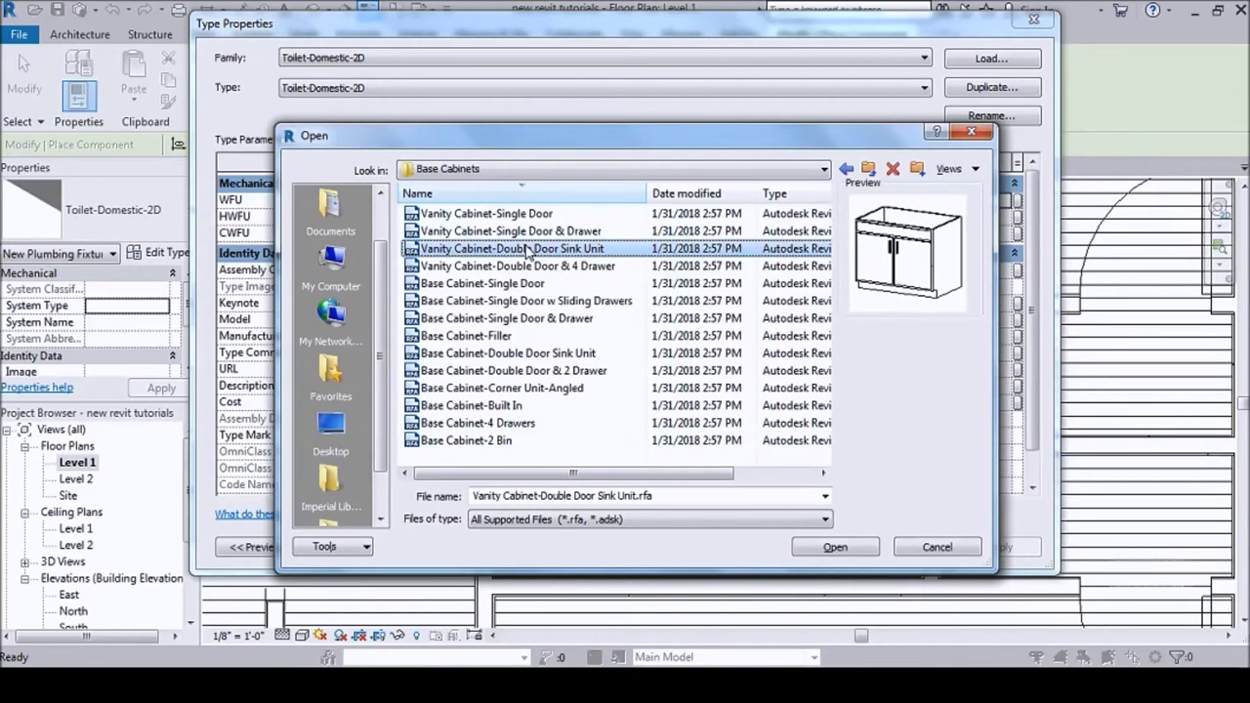
pyautogui.click(858, 552)
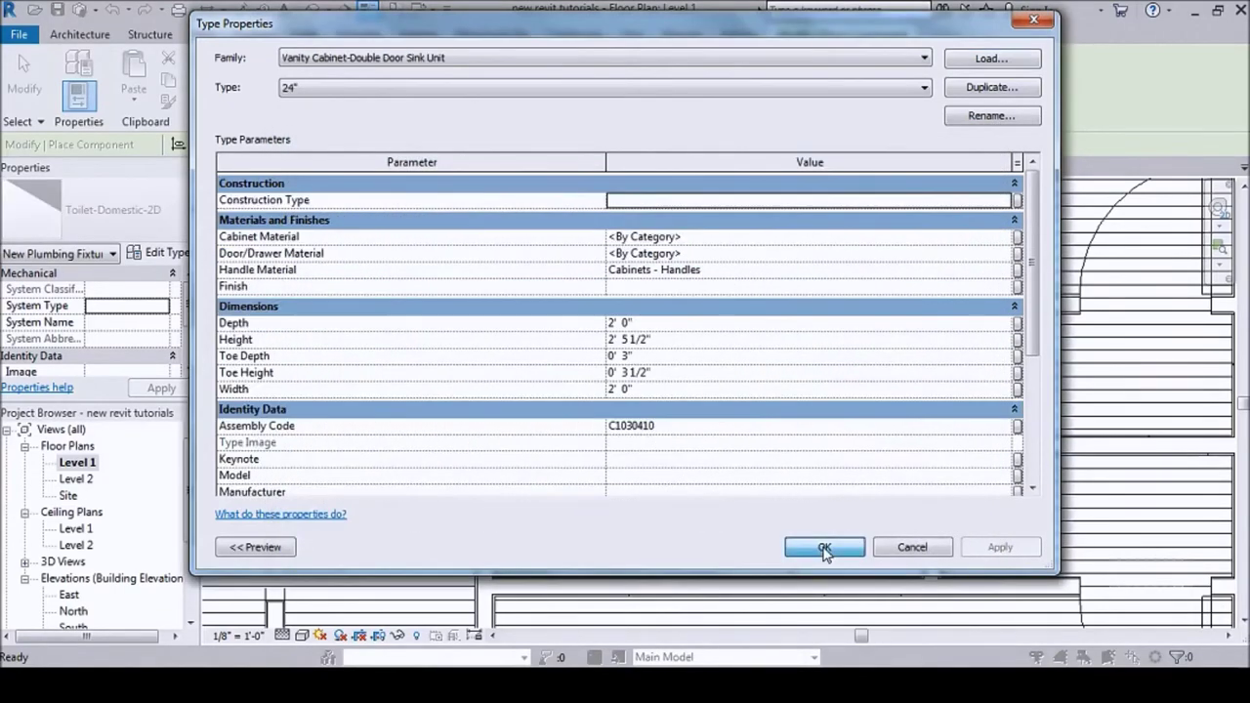
pyautogui.click(825, 549)
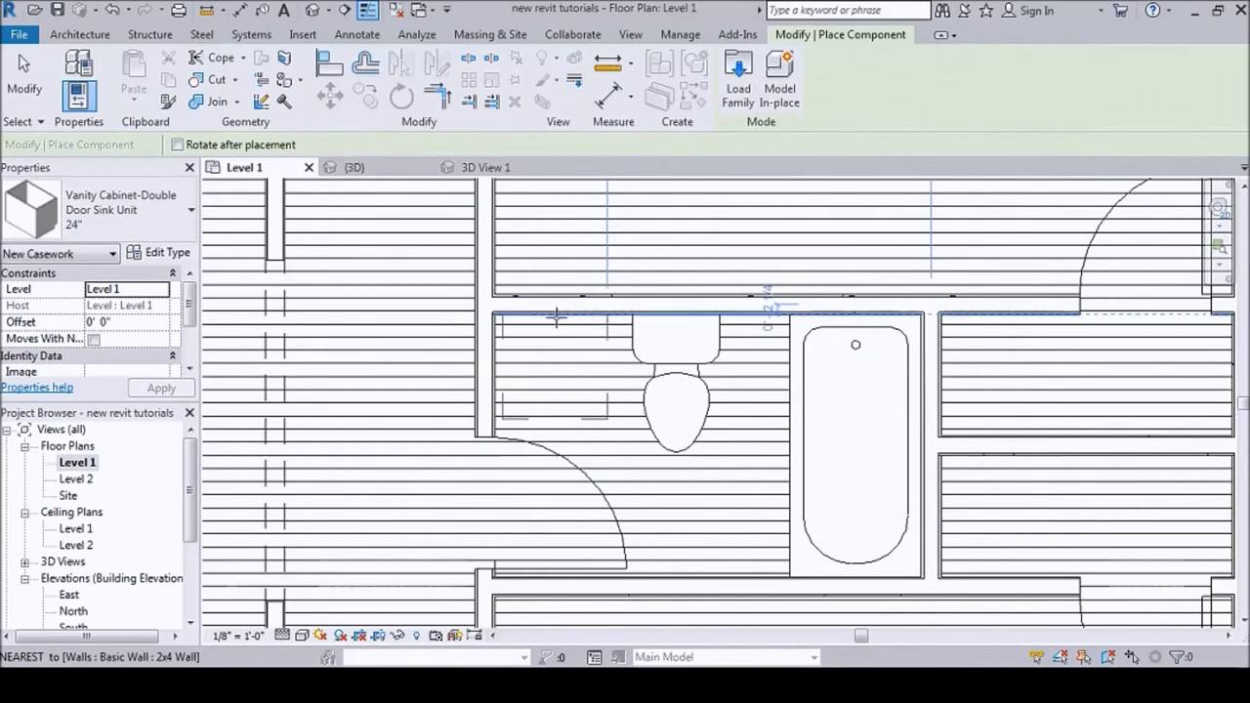
# - Switch the vanity cabinet type to the 42" size
pyautogui.click(116, 211)
pyautogui.click(73, 471)
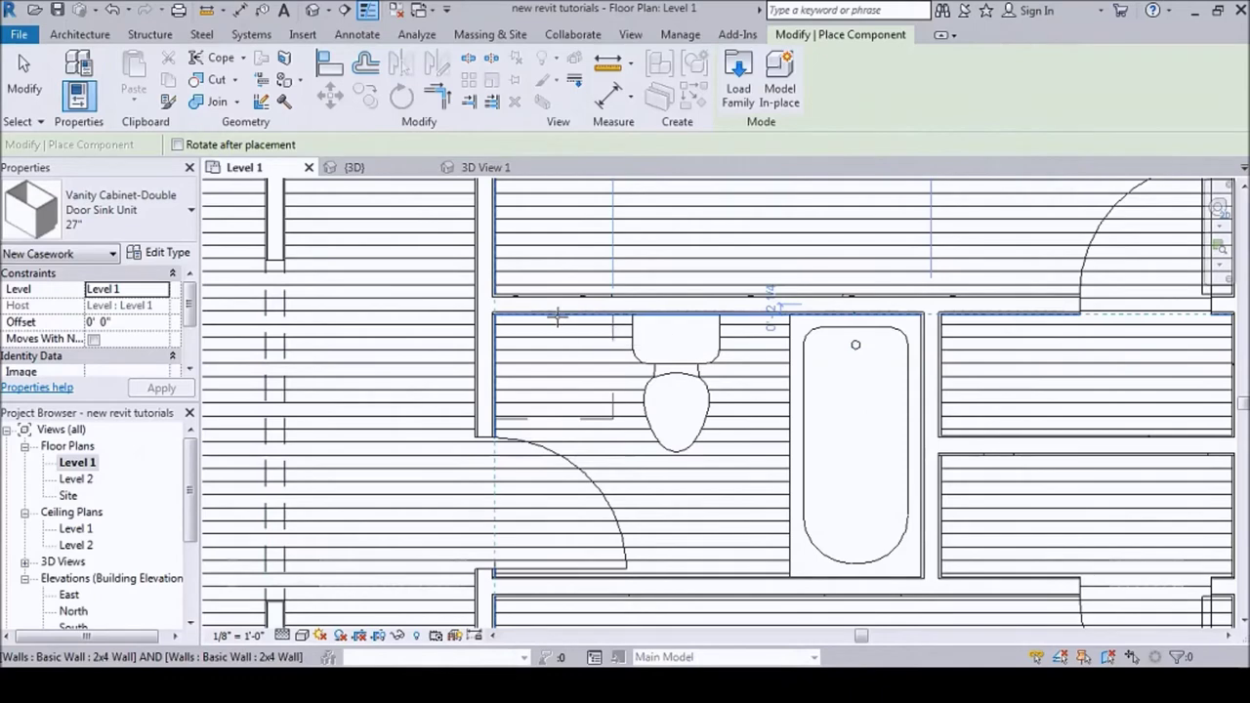
pyautogui.scroll(-5, 556, 314)
pyautogui.scroll(4, 557, 314)
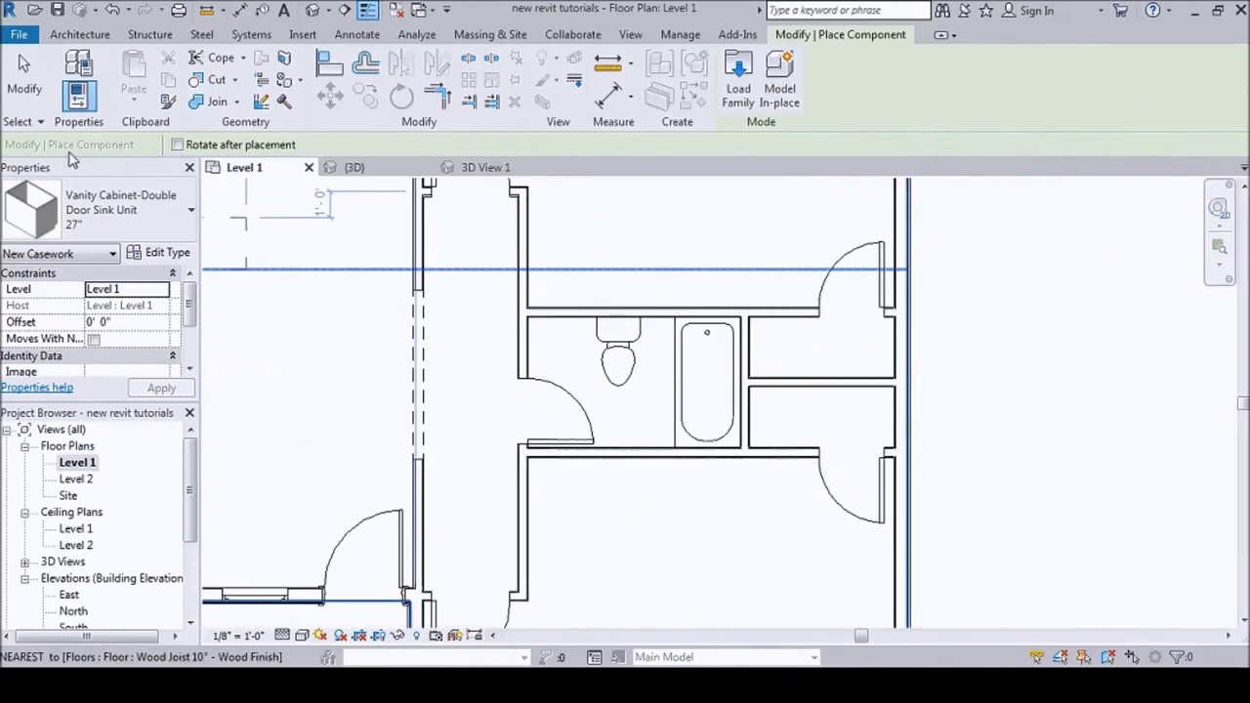
pyautogui.click(115, 211)
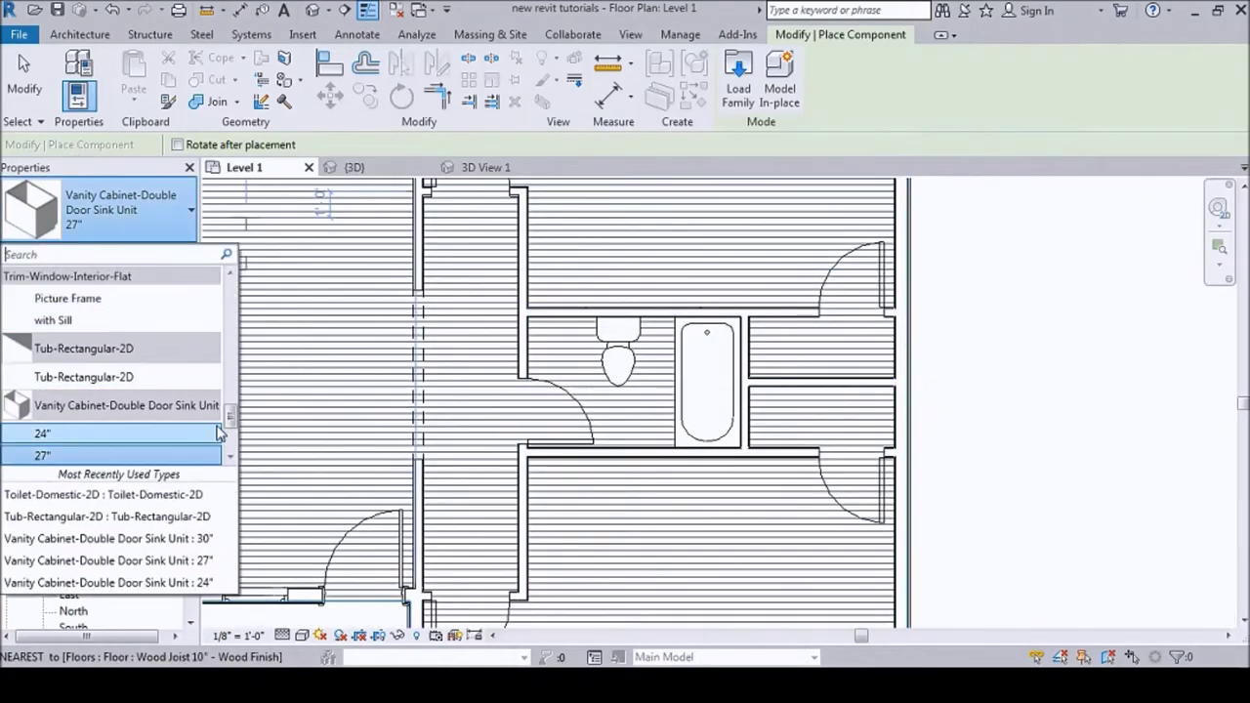
pyautogui.scroll(-1, 231, 425)
pyautogui.scroll(-2, 231, 425)
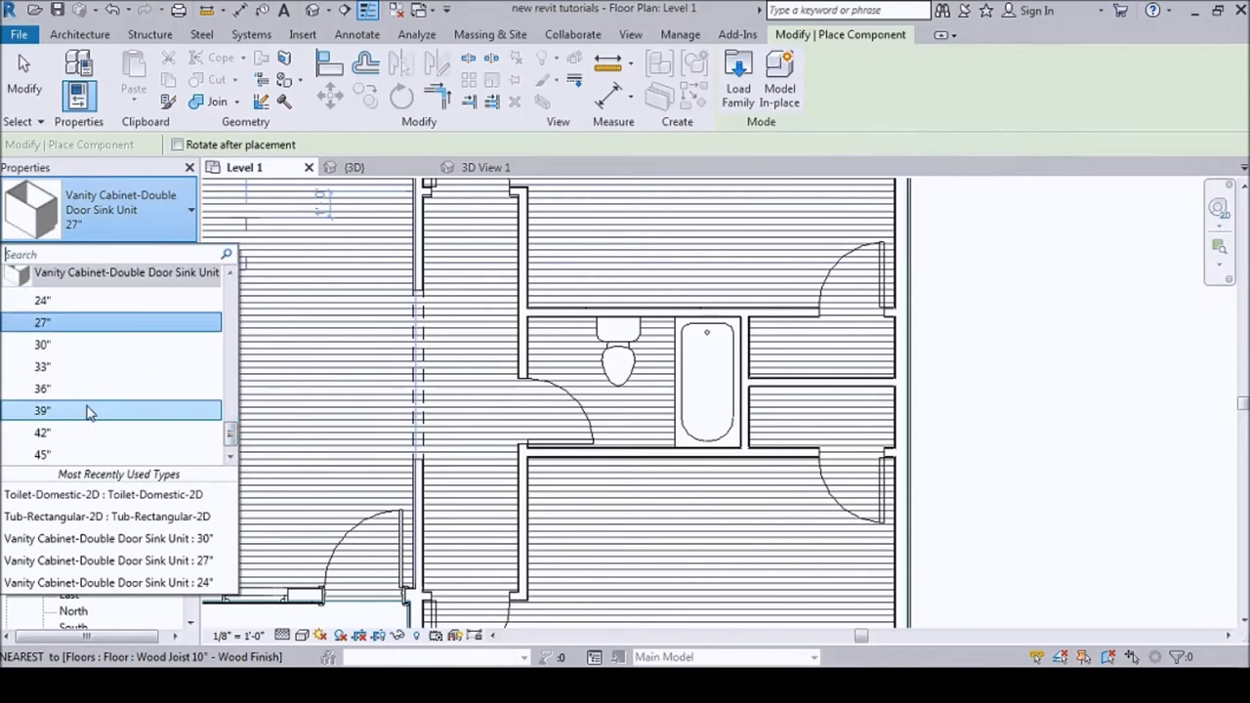
pyautogui.click(41, 432)
pyautogui.scroll(2, 555, 353)
pyautogui.scroll(1, 555, 354)
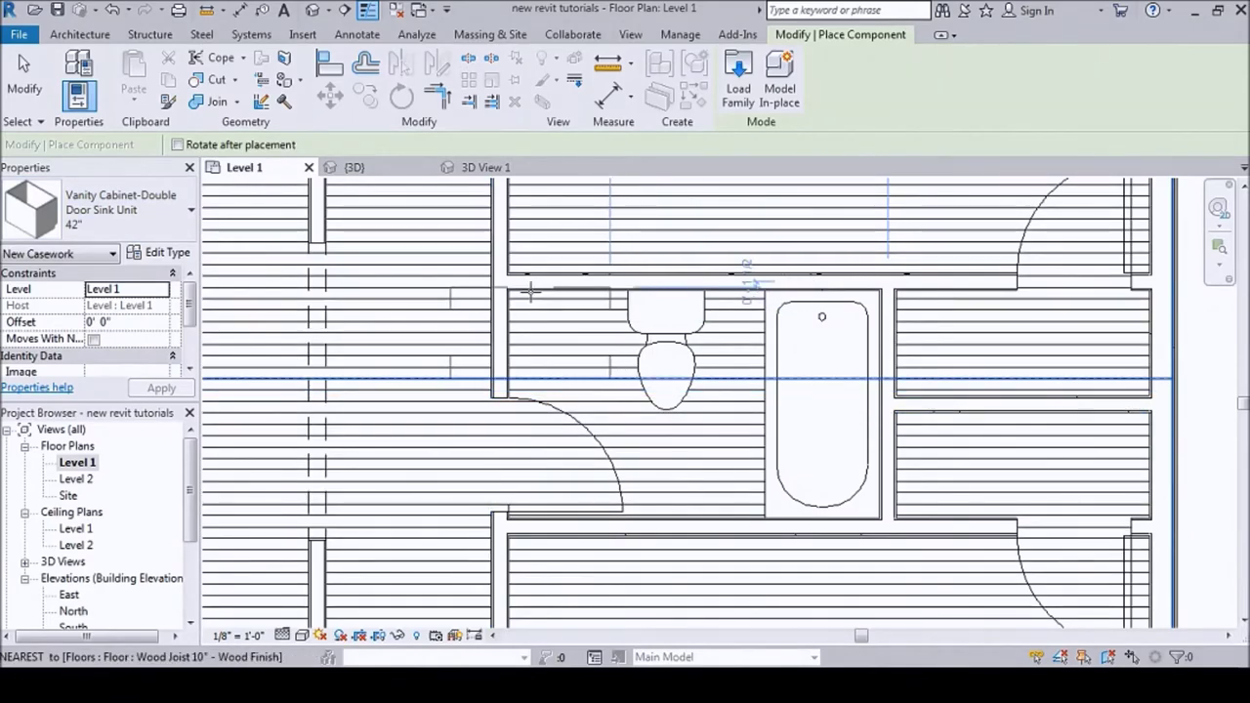
# - Place the 42" vanity against the wall beside the toilet
pyautogui.click(528, 291)
pyautogui.scroll(-4, 528, 291)
pyautogui.press('Escape')
pyautogui.press('Escape')
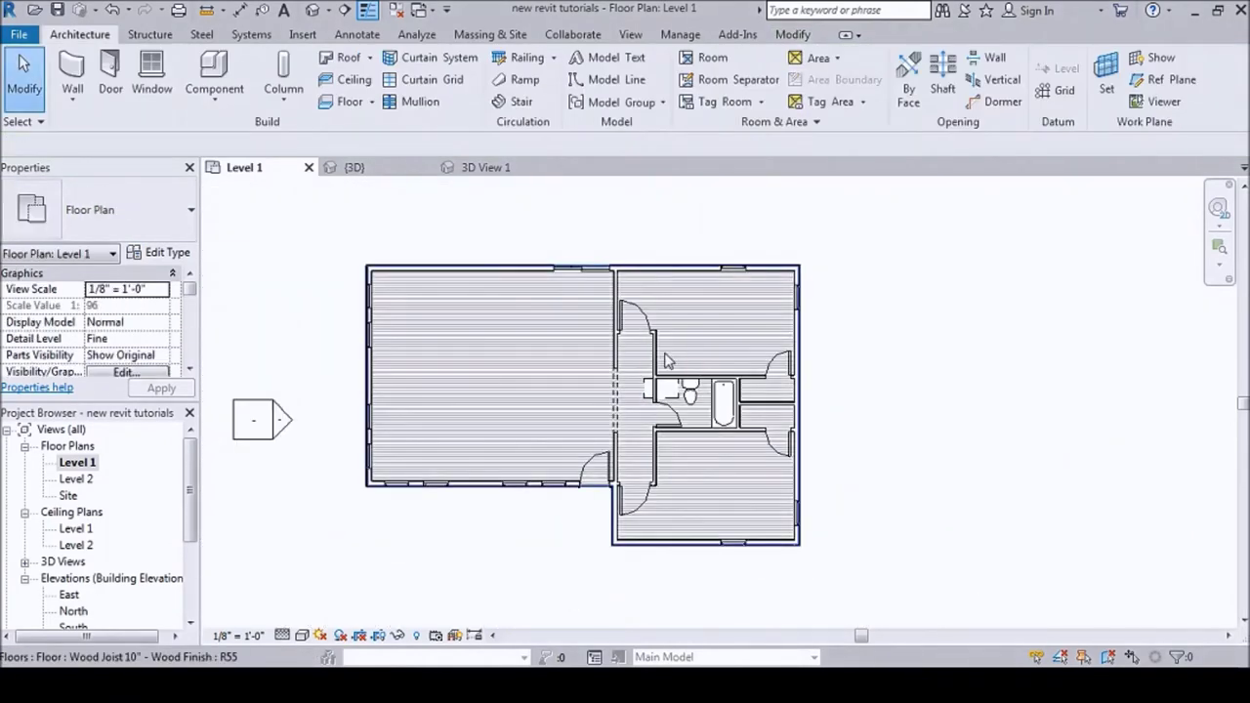
pyautogui.click(656, 359)
pyautogui.scroll(2, 670, 322)
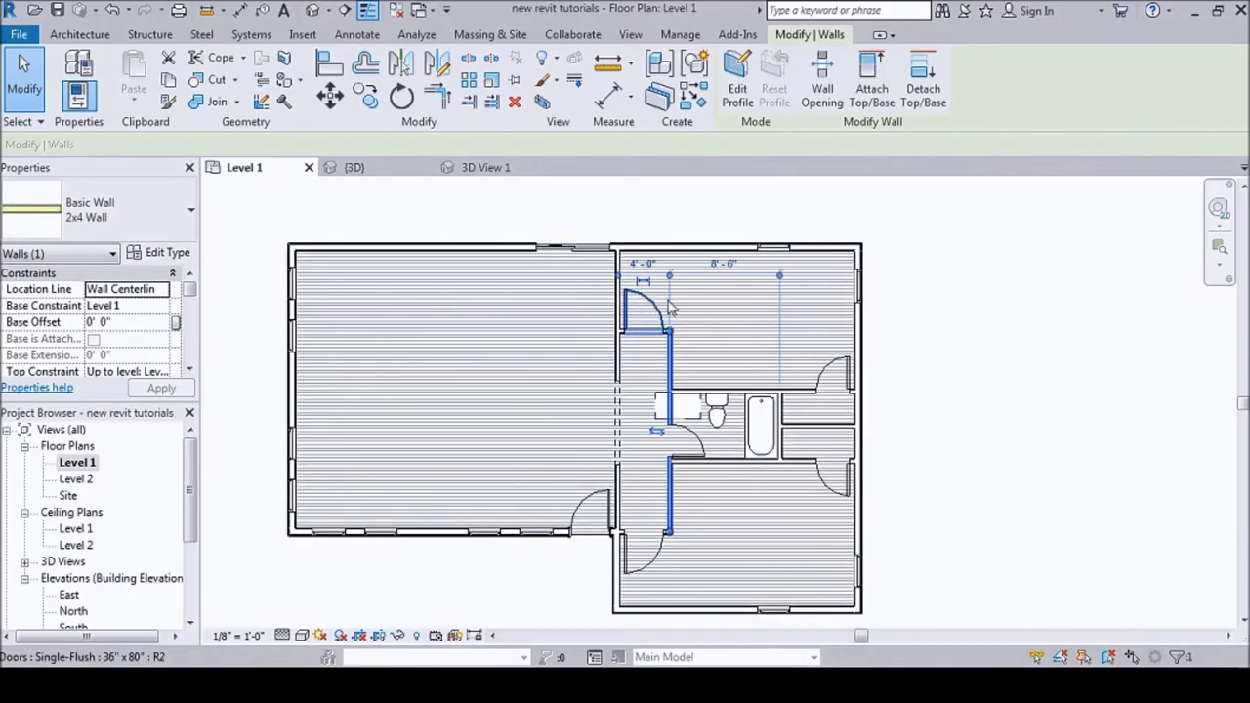
pyautogui.scroll(-2, 669, 308)
pyautogui.moveTo(392, 207); pyautogui.dragTo(725, 587)
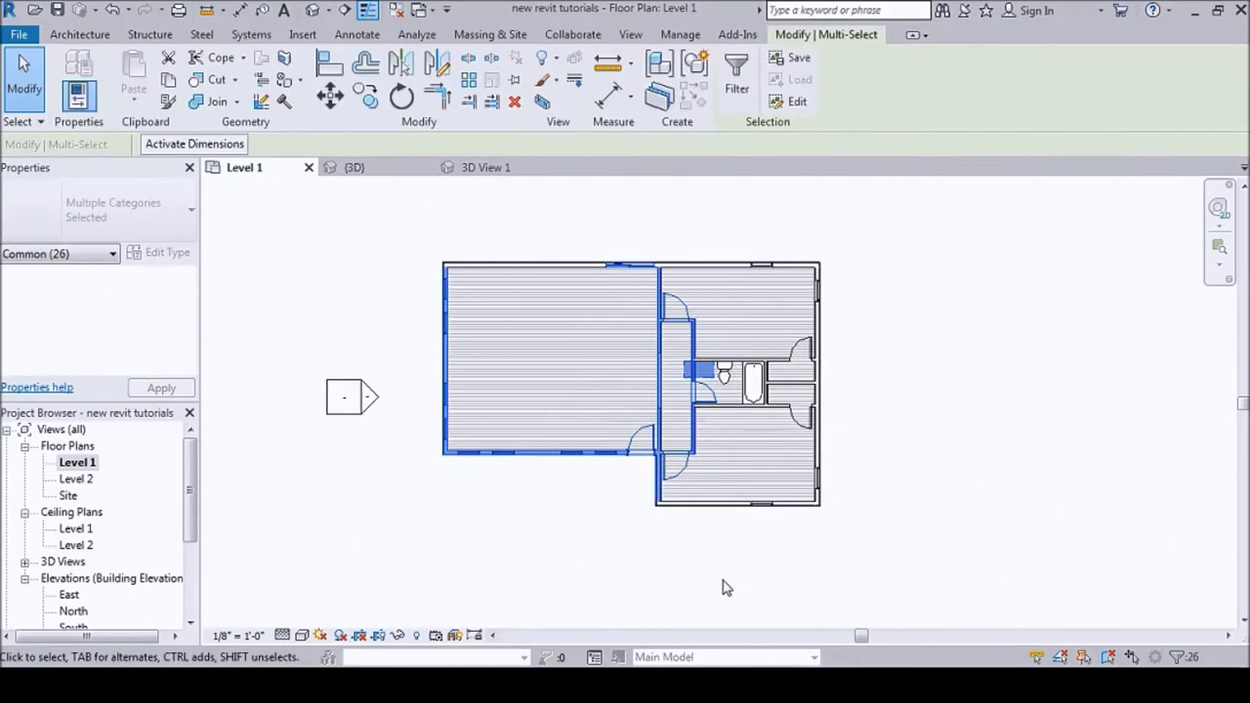
pyautogui.press('Escape')
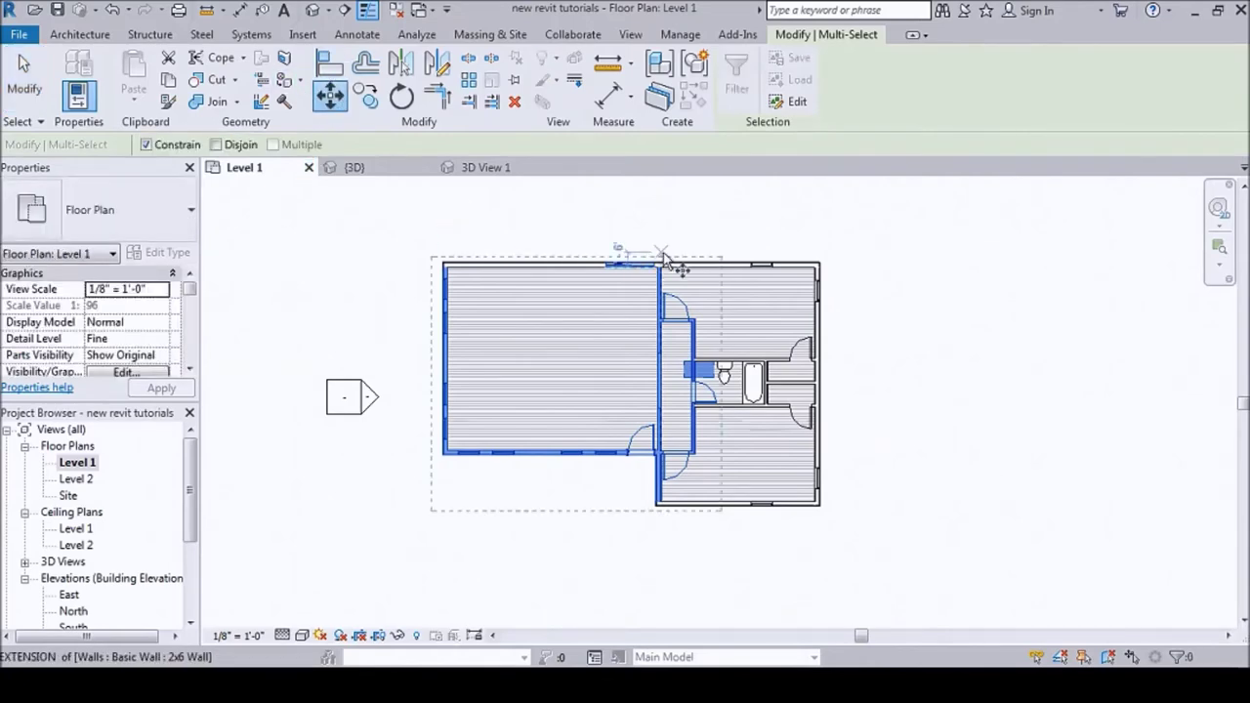
pyautogui.scroll(3, 439, 355)
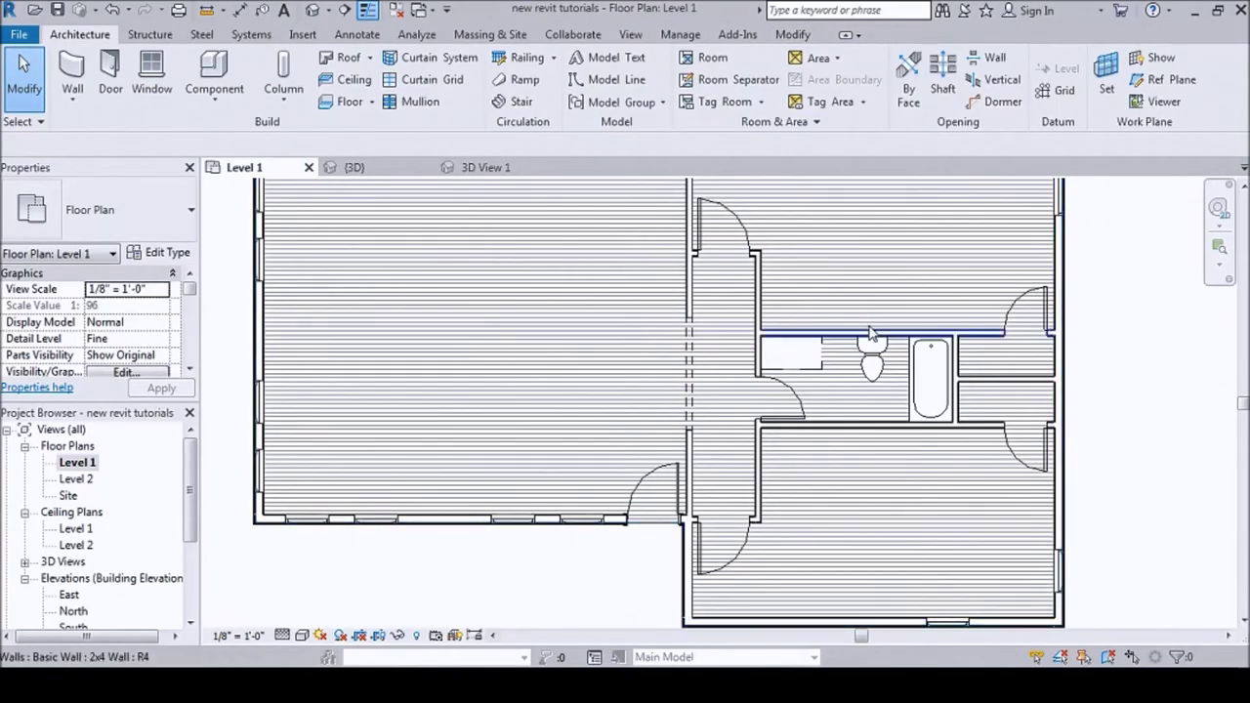
pyautogui.scroll(2, 872, 354)
pyautogui.click(767, 353)
pyautogui.scroll(-4, 992, 562)
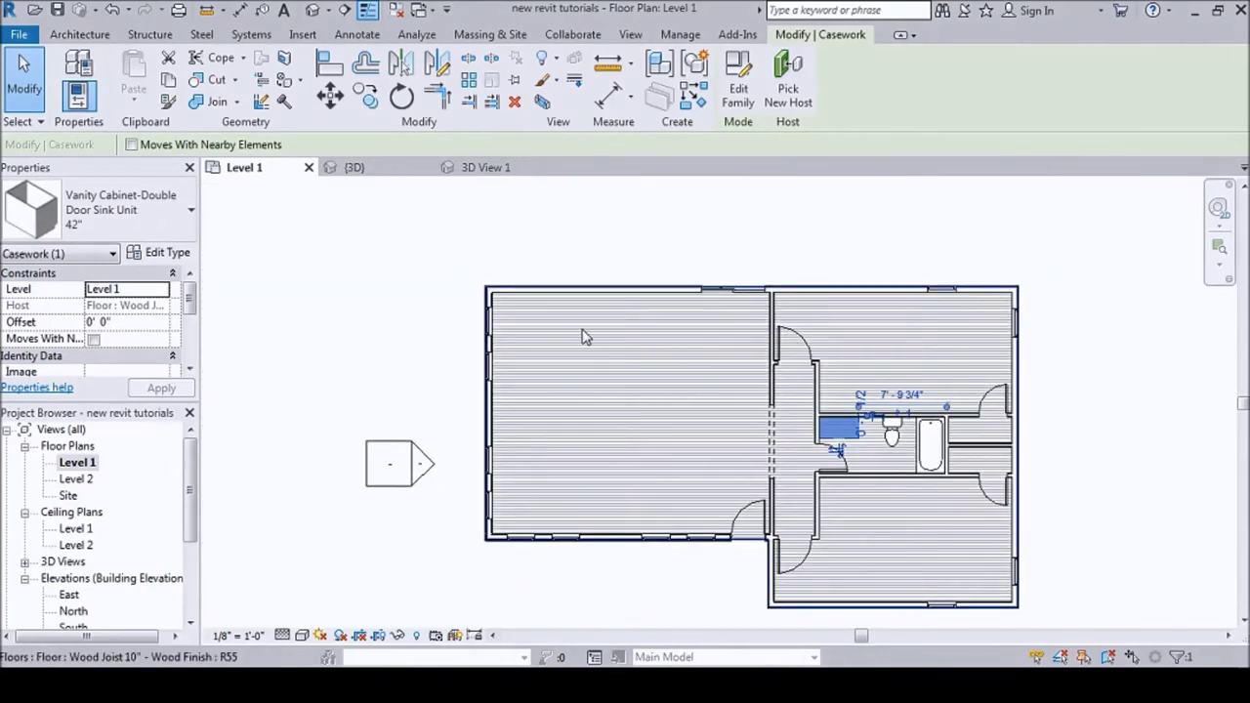
pyautogui.scroll(-2, 684, 352)
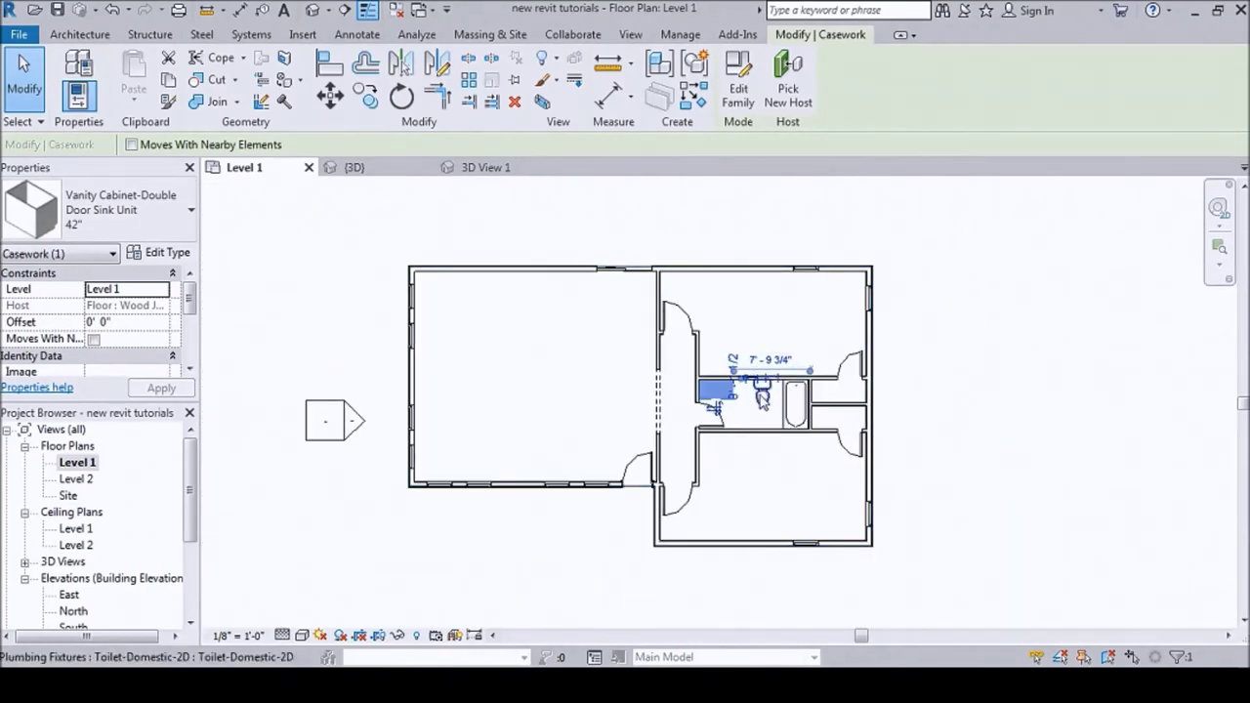
pyautogui.scroll(3, 764, 396)
pyautogui.scroll(-3, 752, 475)
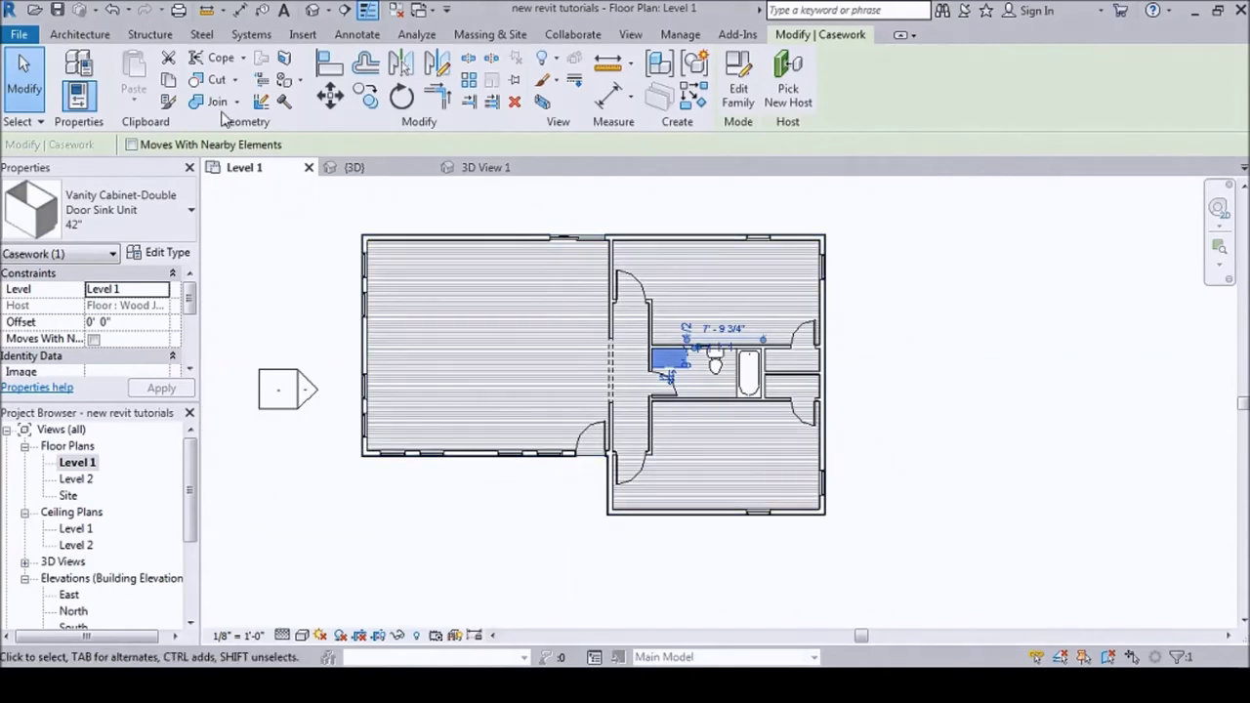
pyautogui.click(106, 200)
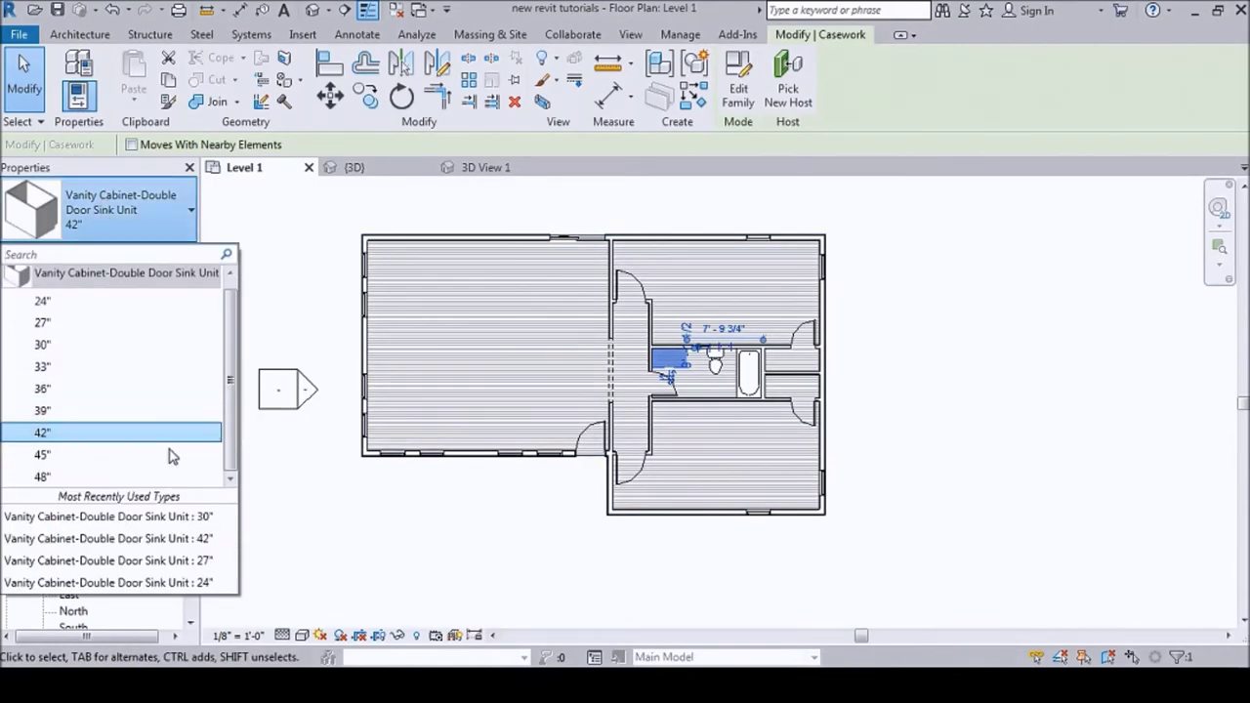
# - Change the bathroom vanity cabinet to the 48" size
pyautogui.click(59, 477)
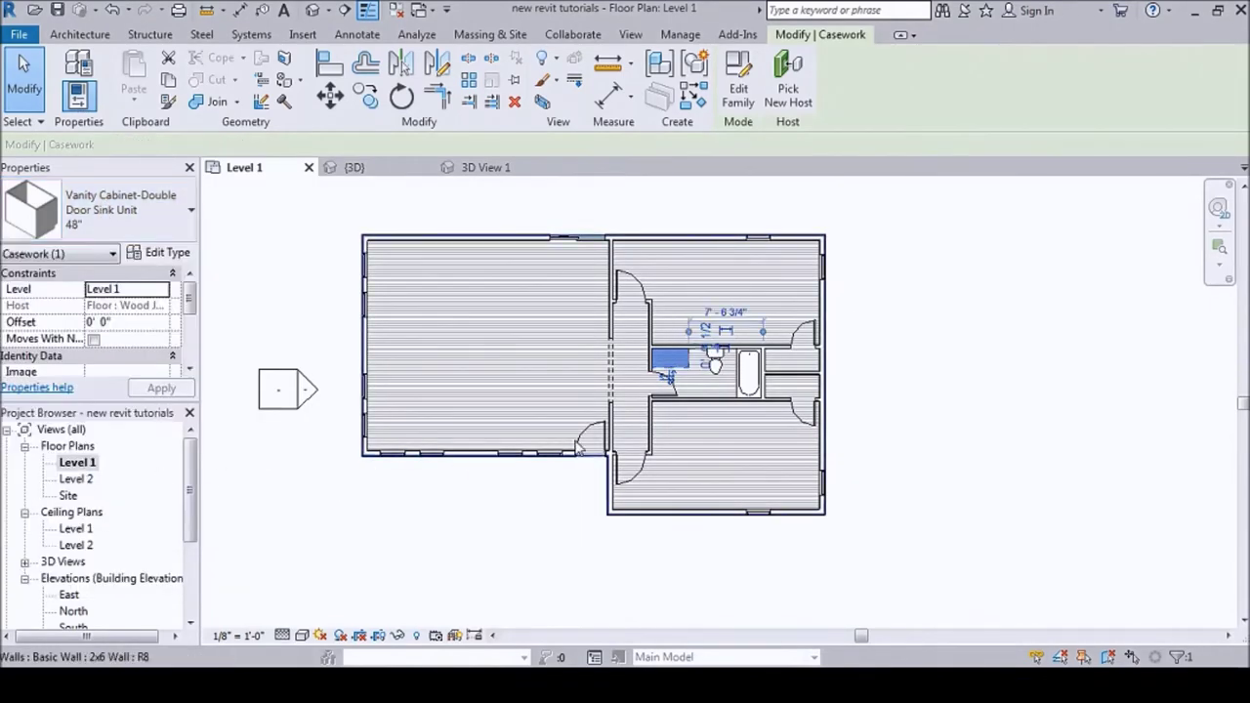
pyautogui.click(948, 329)
pyautogui.scroll(3, 693, 386)
pyautogui.scroll(2, 696, 385)
# - Move the vanity with MV so it sits flush against the left wall beside the toilet
pyautogui.click(688, 390)
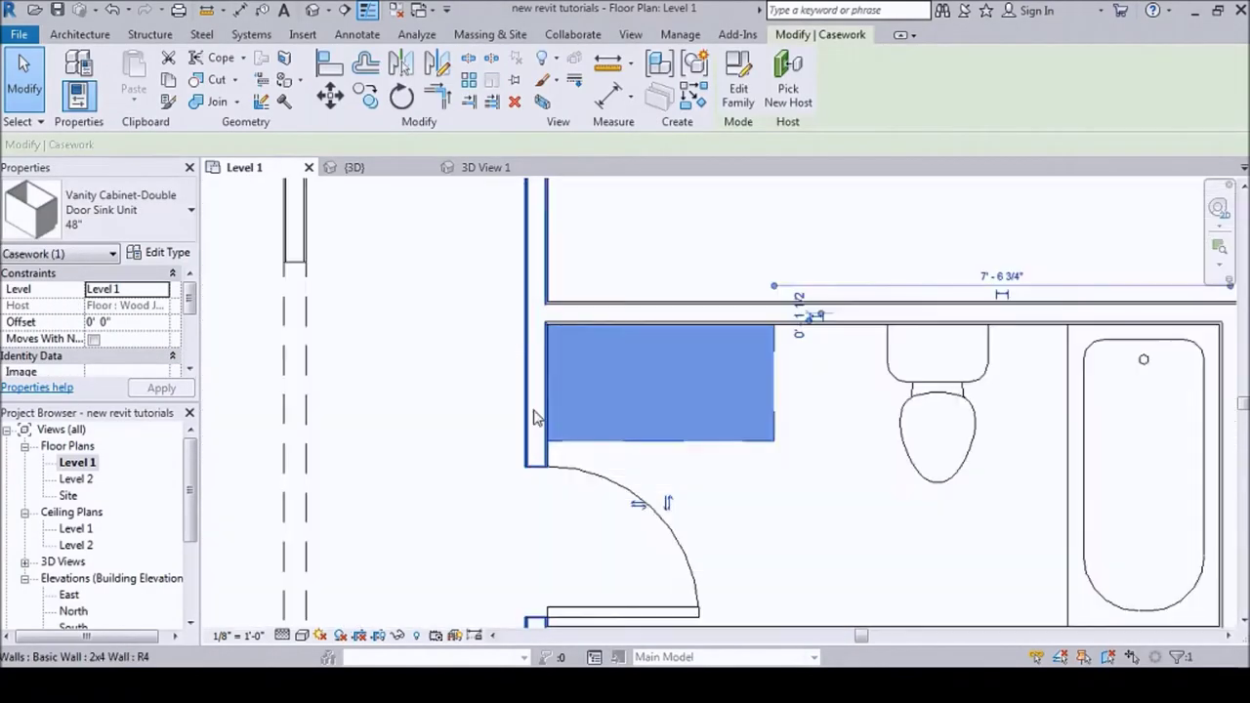
pyautogui.scroll(3, 546, 420)
pyautogui.press('m')
pyautogui.press('v')
pyautogui.click(590, 311)
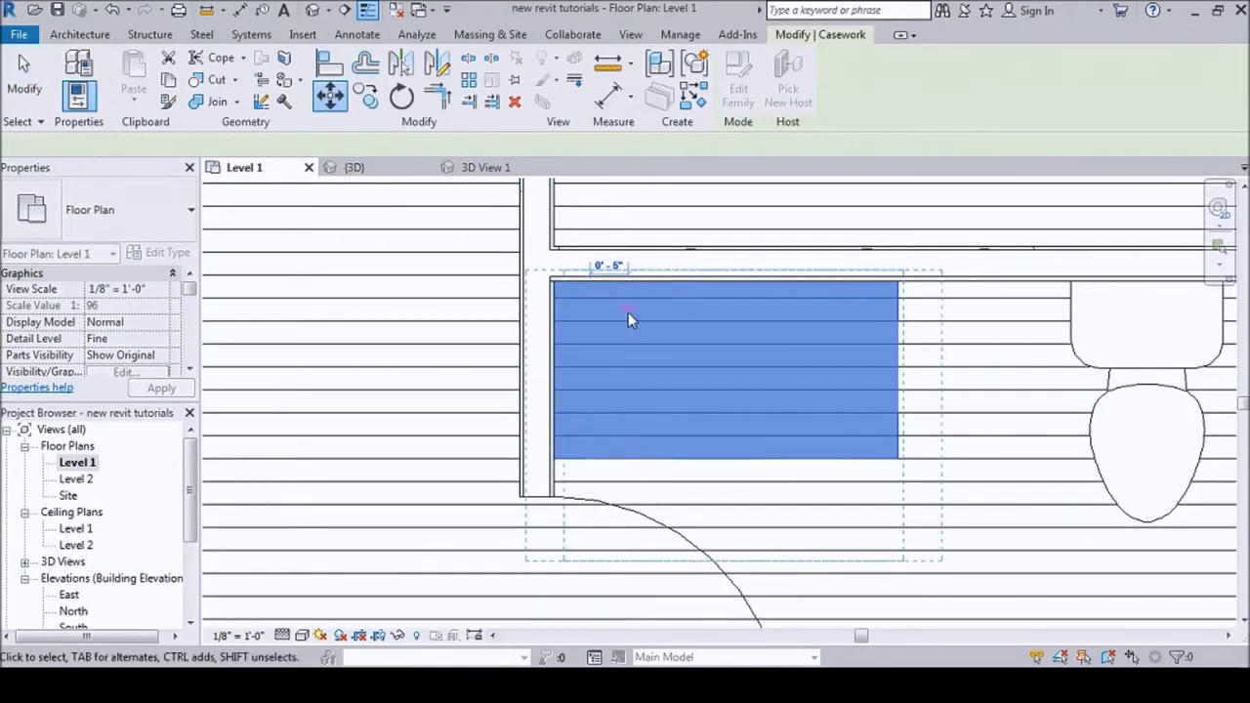
pyautogui.click(330, 94)
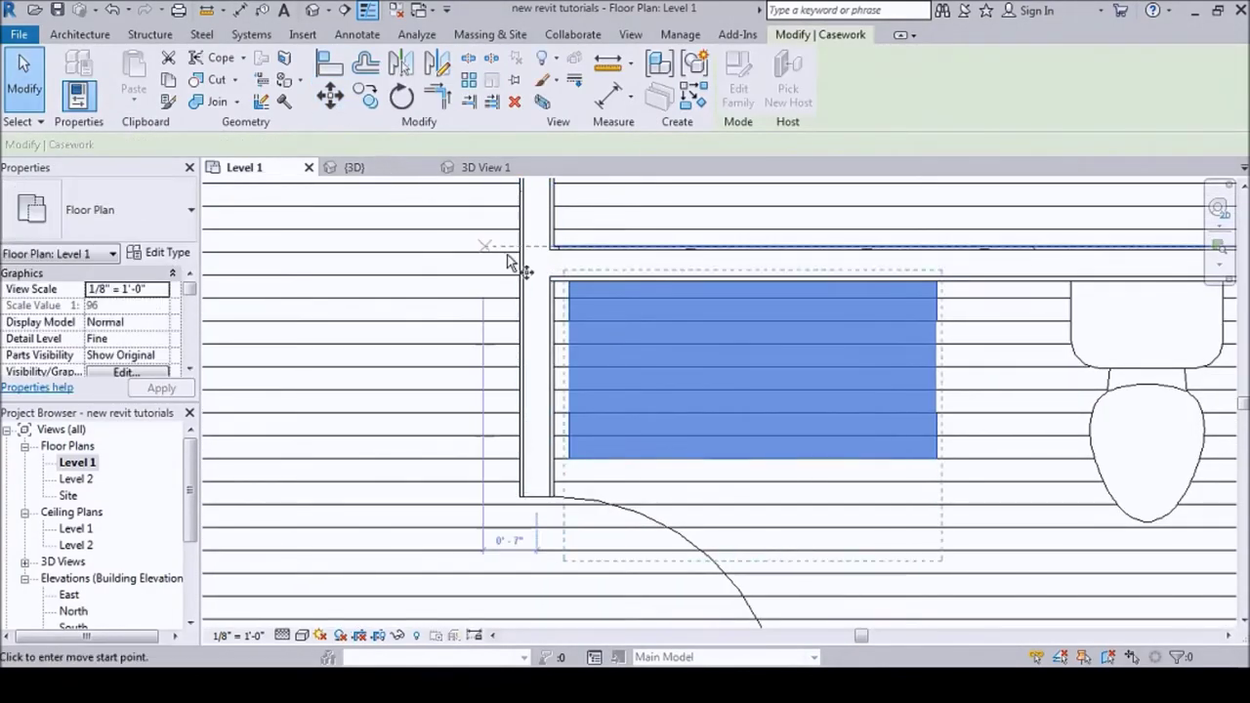
pyautogui.click(579, 298)
pyautogui.click(558, 289)
pyautogui.scroll(-3, 684, 332)
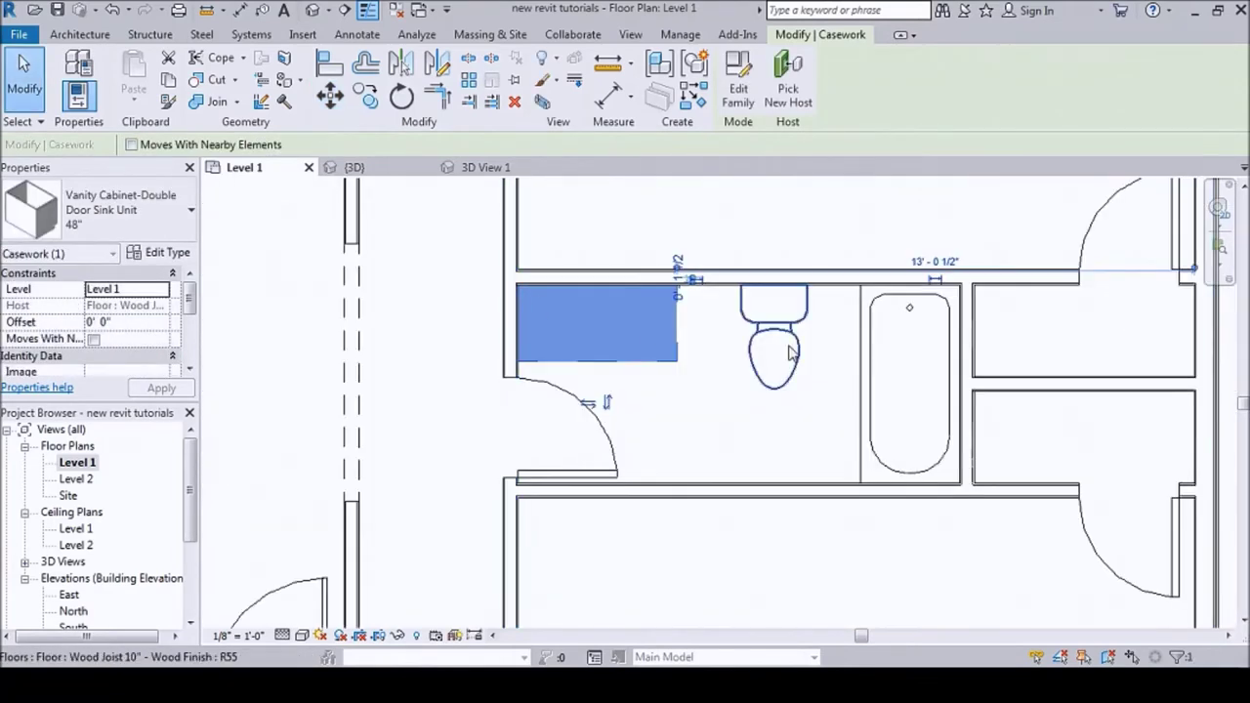
pyautogui.scroll(-2, 791, 353)
pyautogui.click(935, 298)
pyautogui.scroll(1, 625, 617)
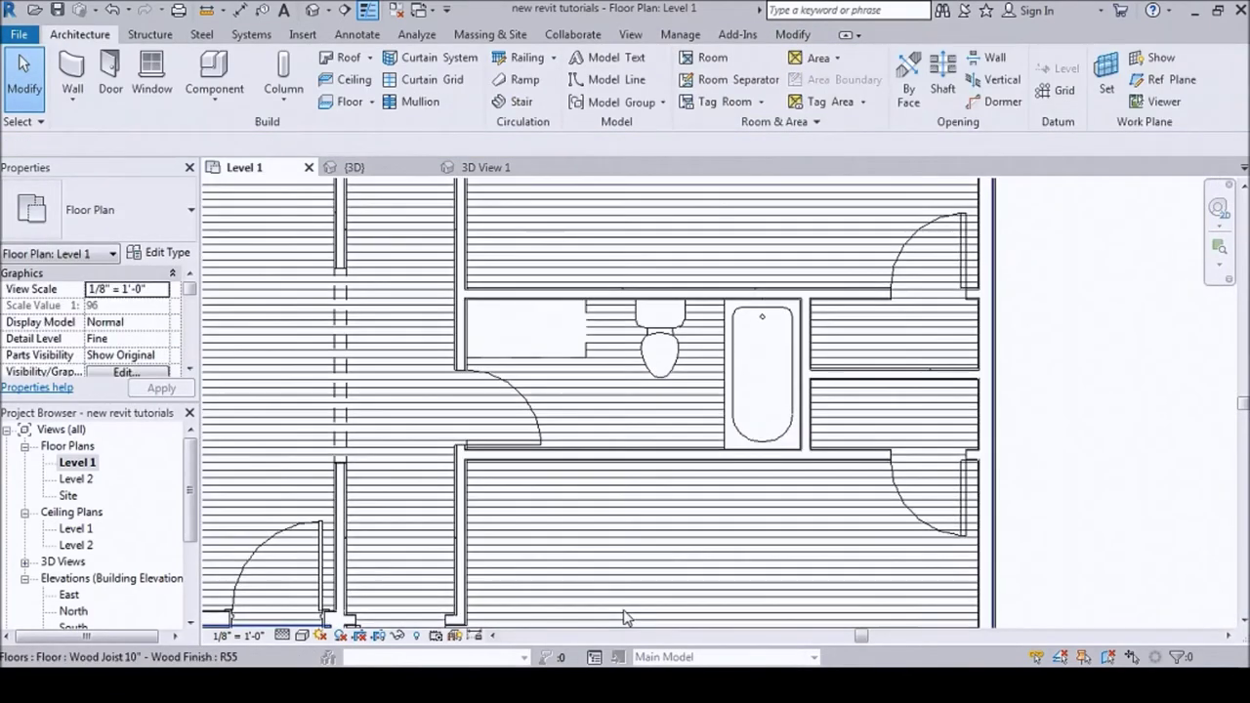
# - Browse the library to Plumbing > Architectural > Fixtures > Sinks
pyautogui.click(198, 62)
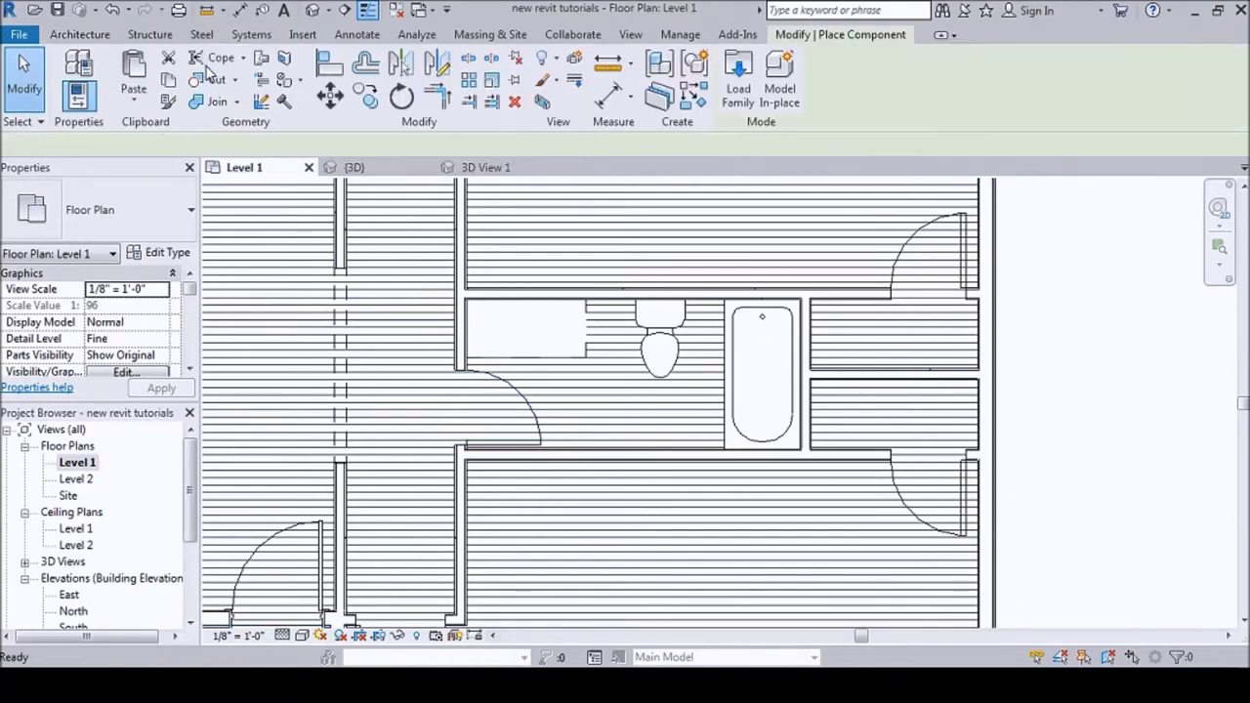
pyautogui.click(161, 252)
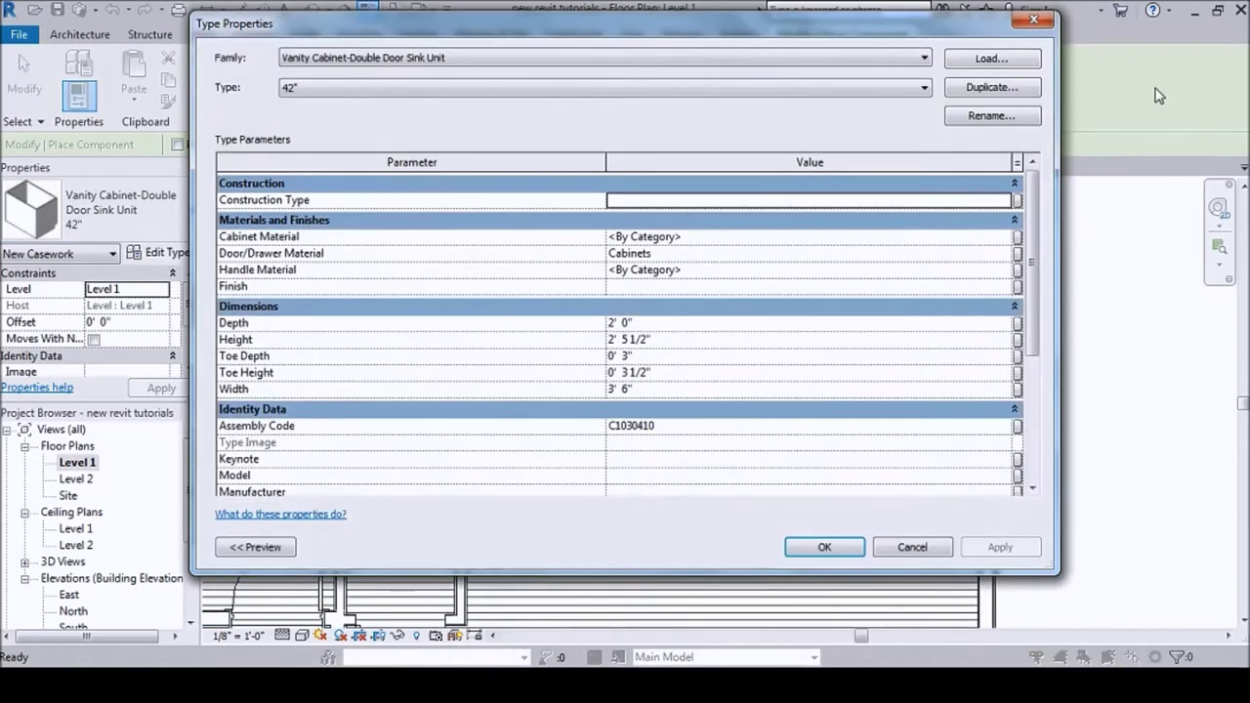
pyautogui.click(991, 61)
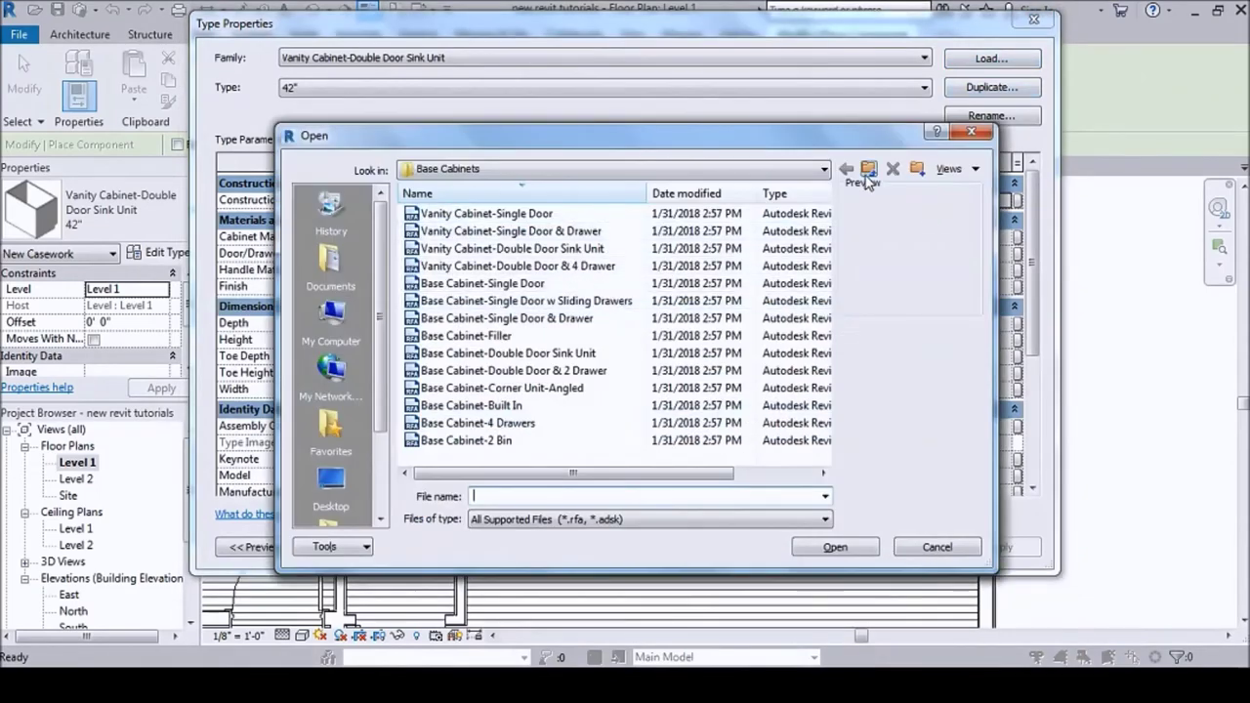
pyautogui.doubleClick(866, 169)
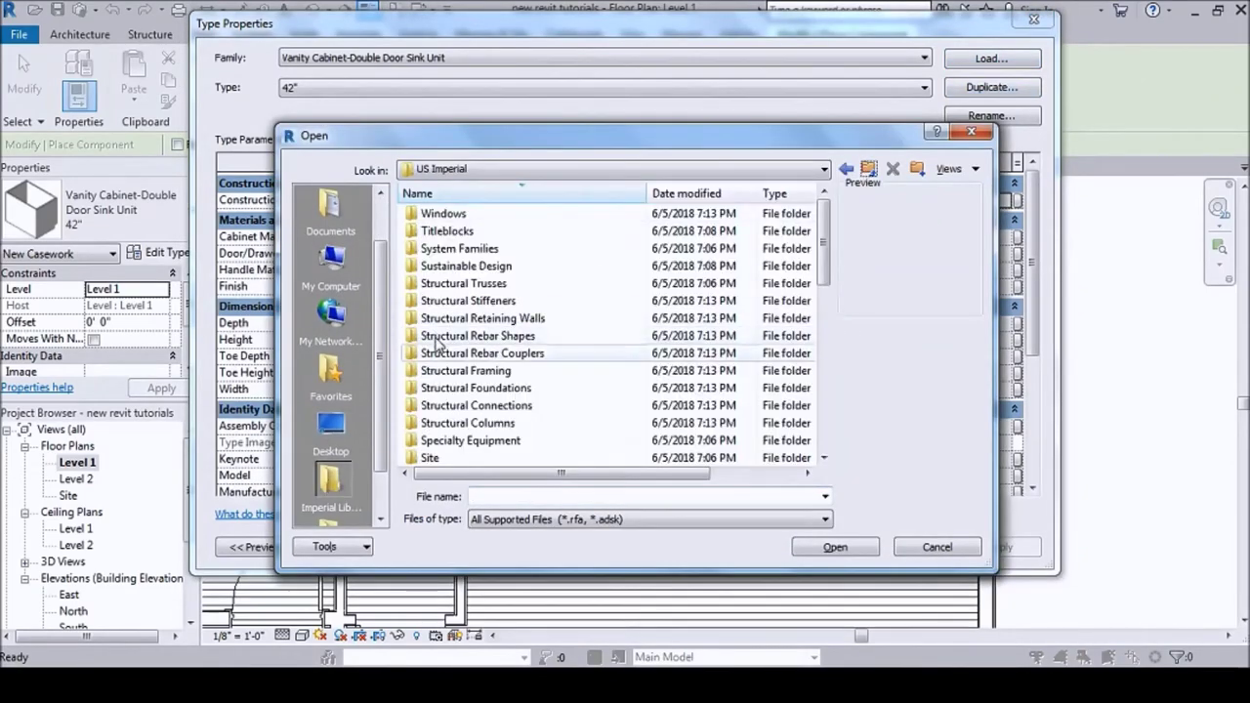
pyautogui.moveTo(820, 312); pyautogui.dragTo(820, 337)
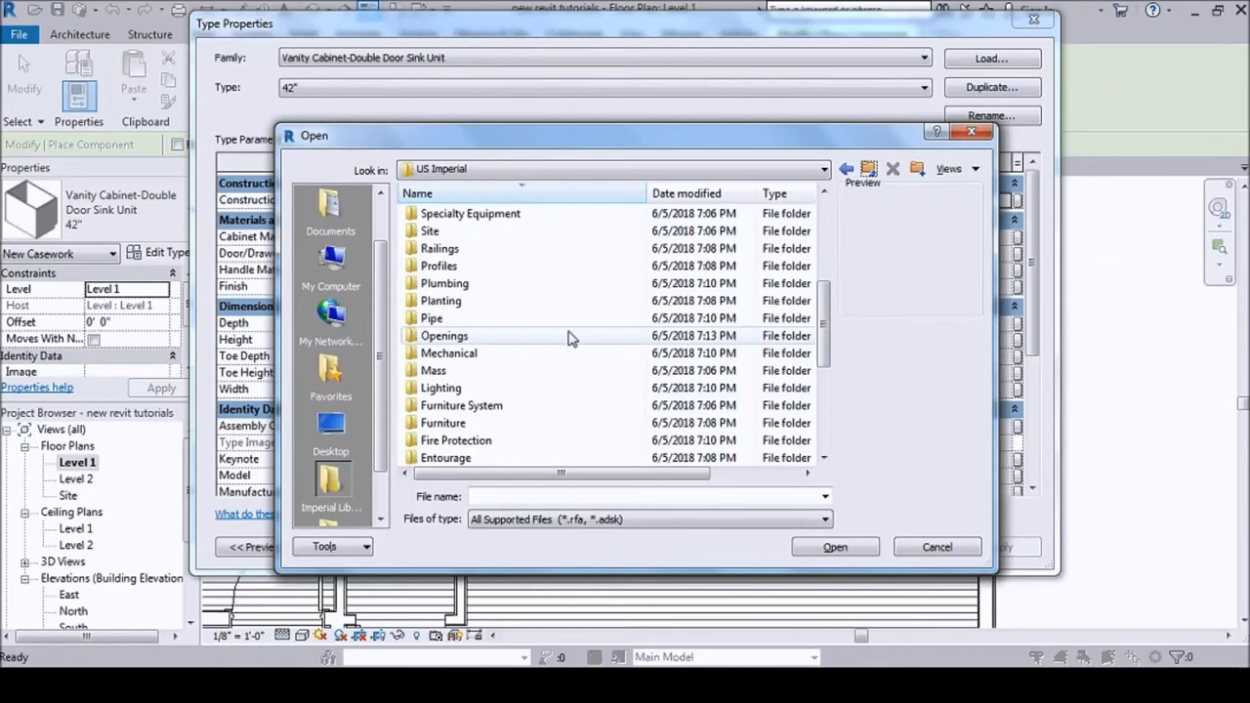
pyautogui.doubleClick(441, 284)
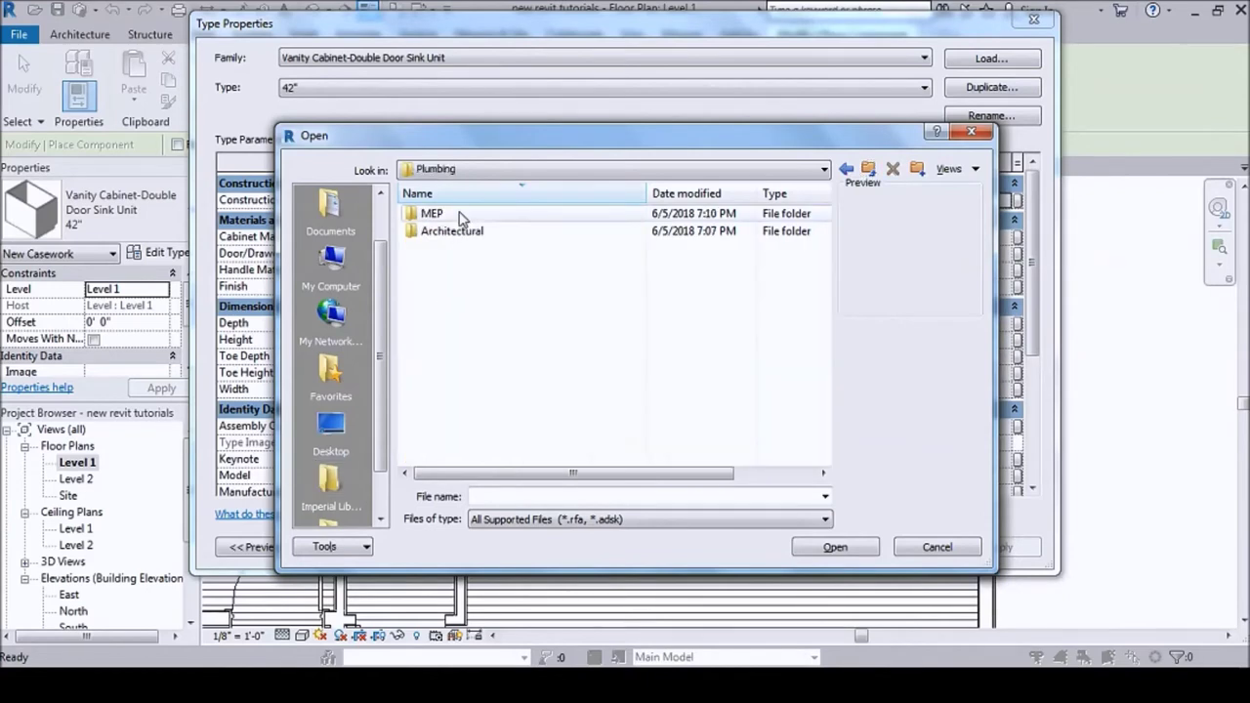
pyautogui.click(440, 234)
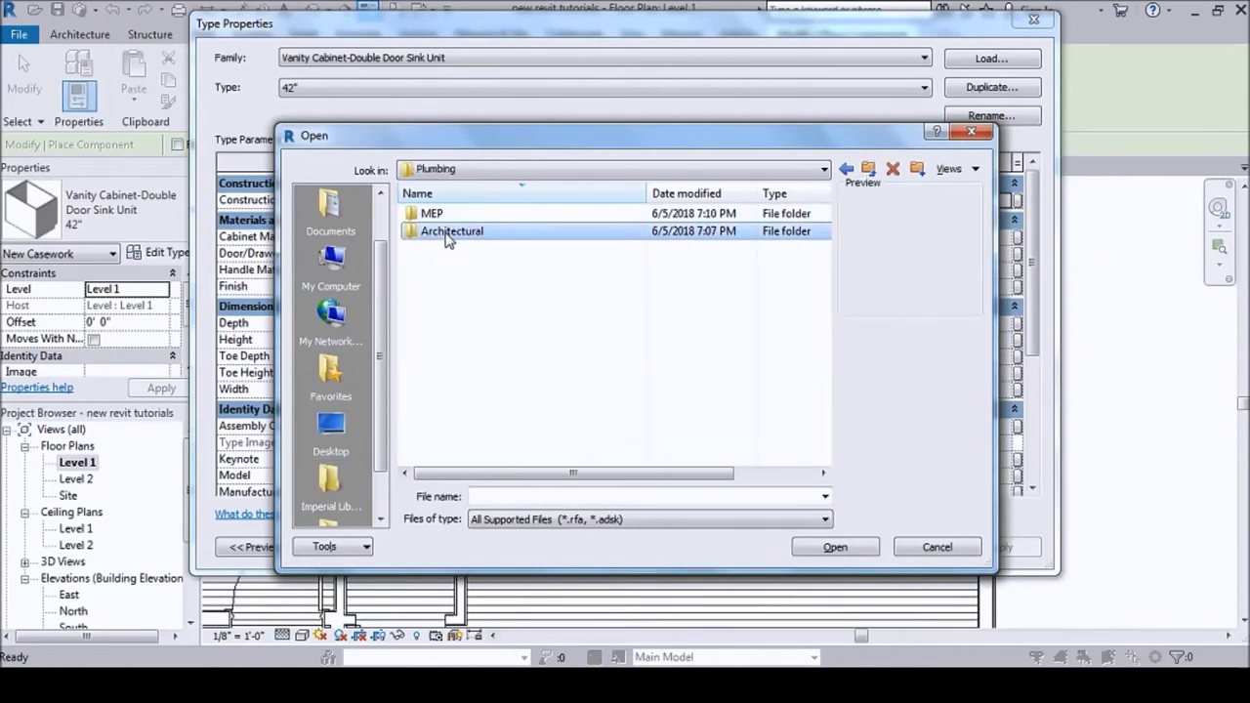
pyautogui.doubleClick(445, 235)
pyautogui.doubleClick(436, 217)
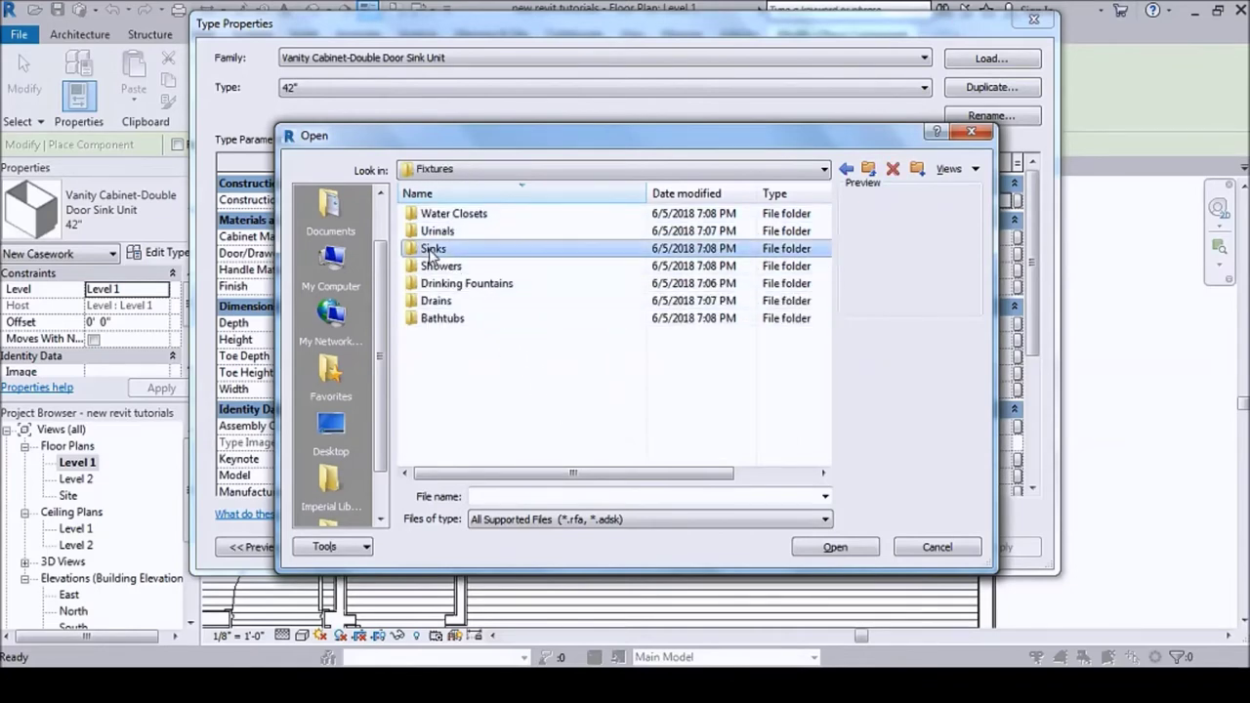
pyautogui.doubleClick(437, 248)
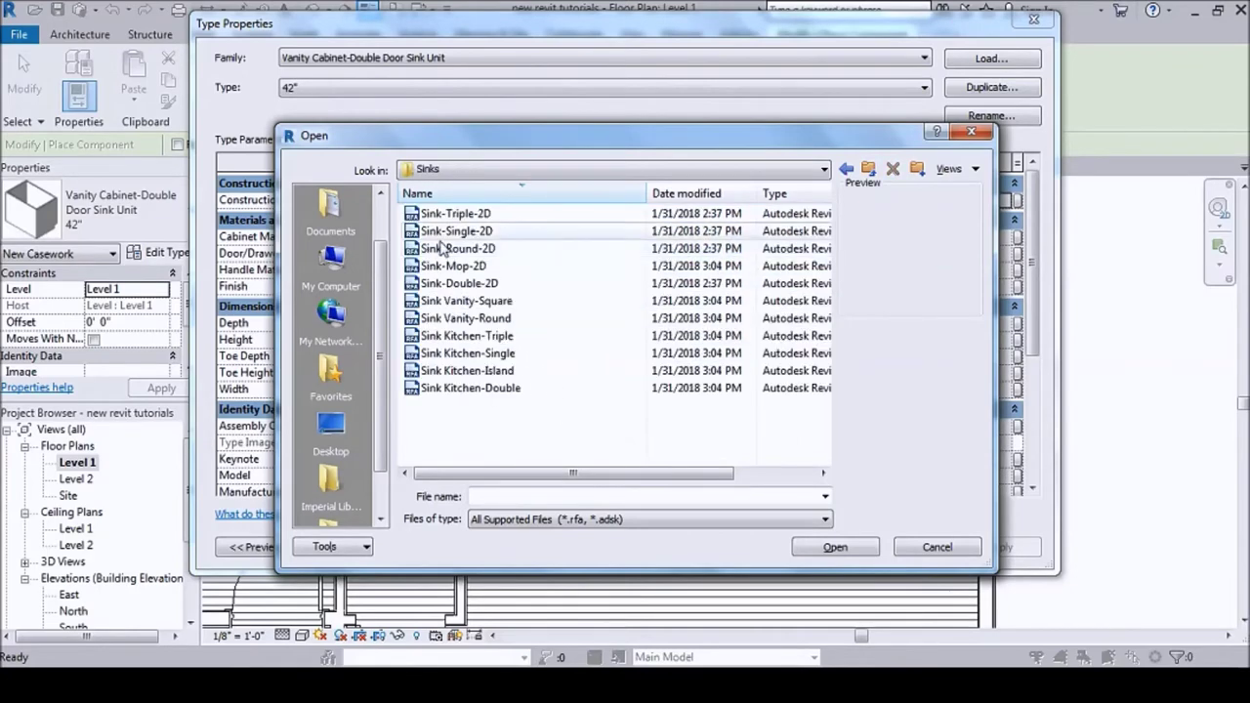
# - Load the Sink Vanity-Round family with its 19" x 19" type
pyautogui.click(449, 319)
pyautogui.click(447, 304)
pyautogui.click(442, 320)
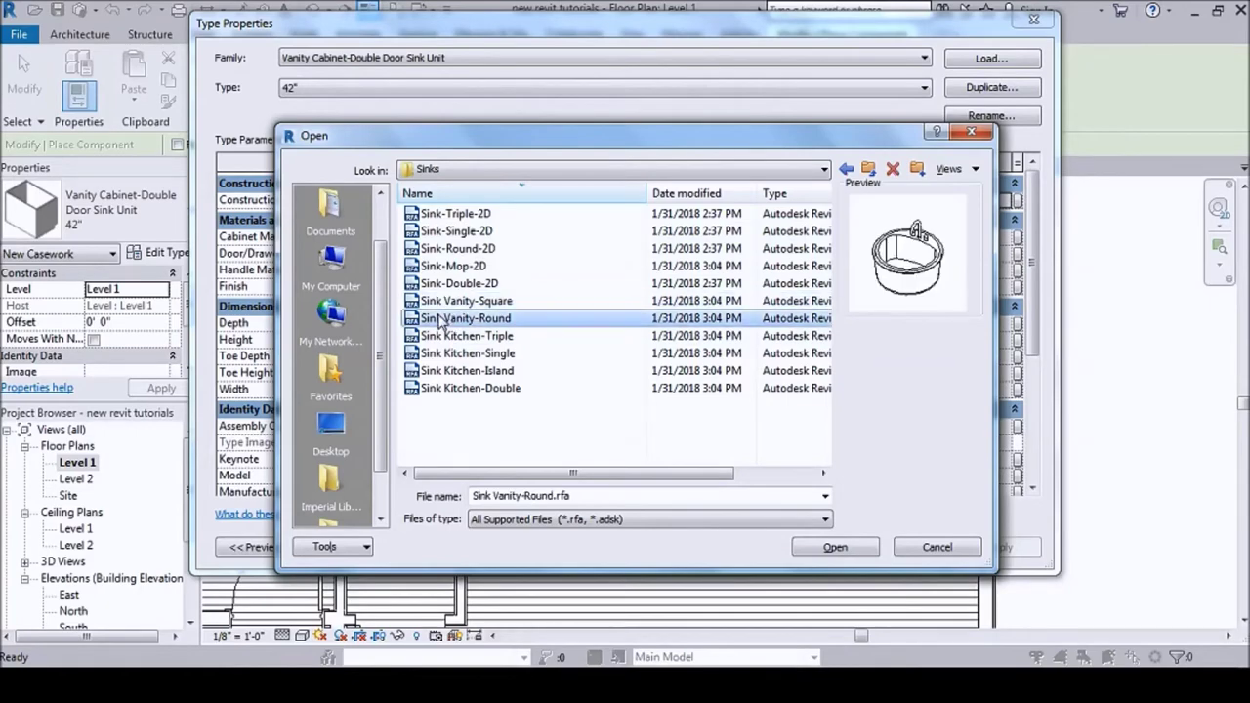
pyautogui.click(832, 548)
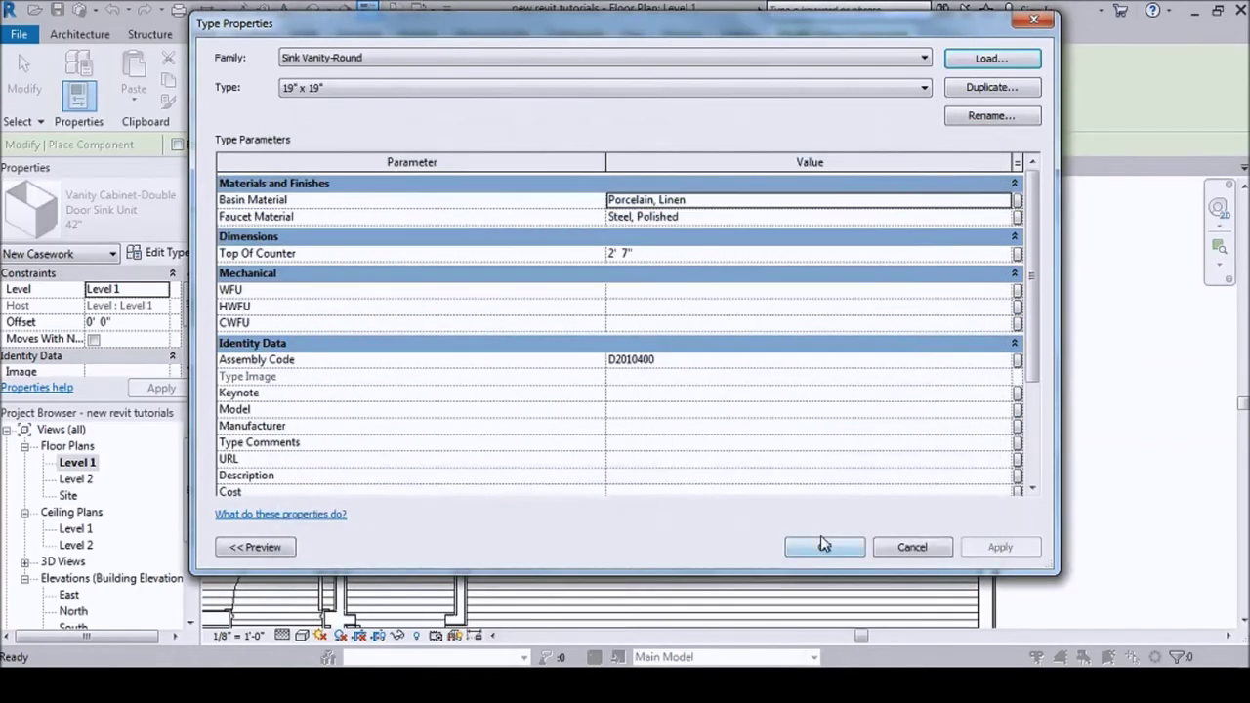
pyautogui.click(823, 547)
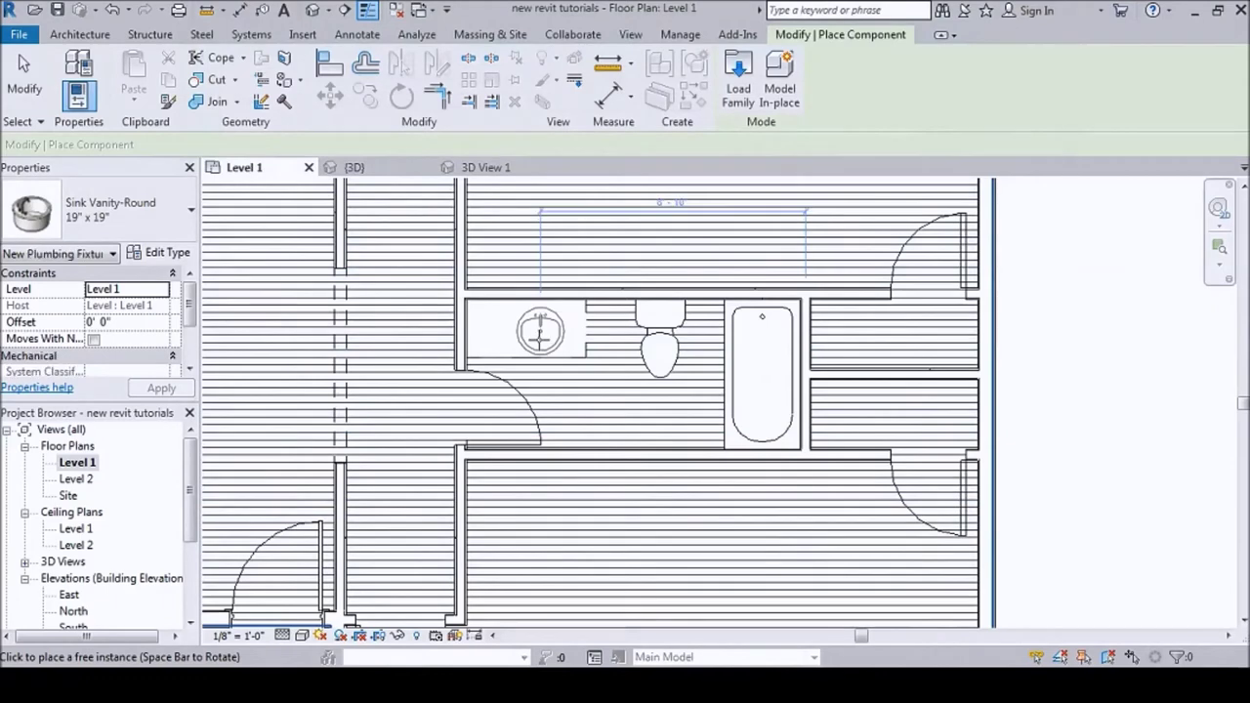
# - Place the round sink in the vanity counter
pyautogui.scroll(3, 530, 337)
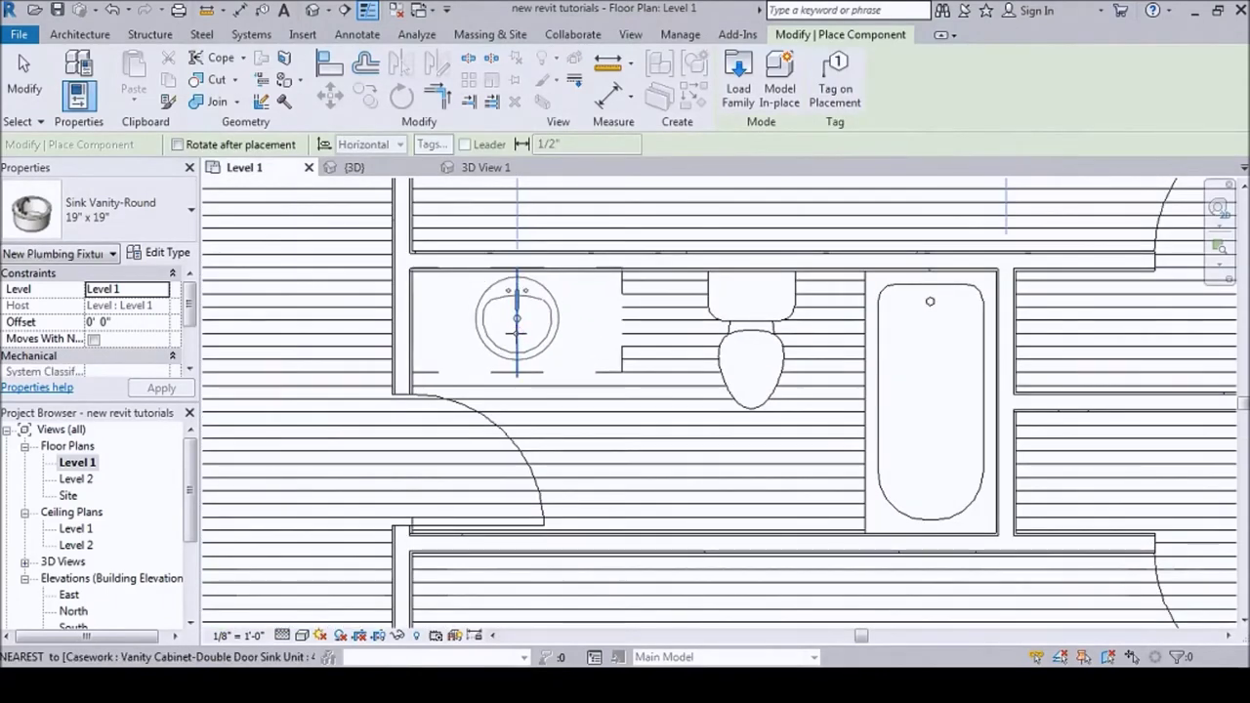
pyautogui.click(518, 332)
pyautogui.click(23, 73)
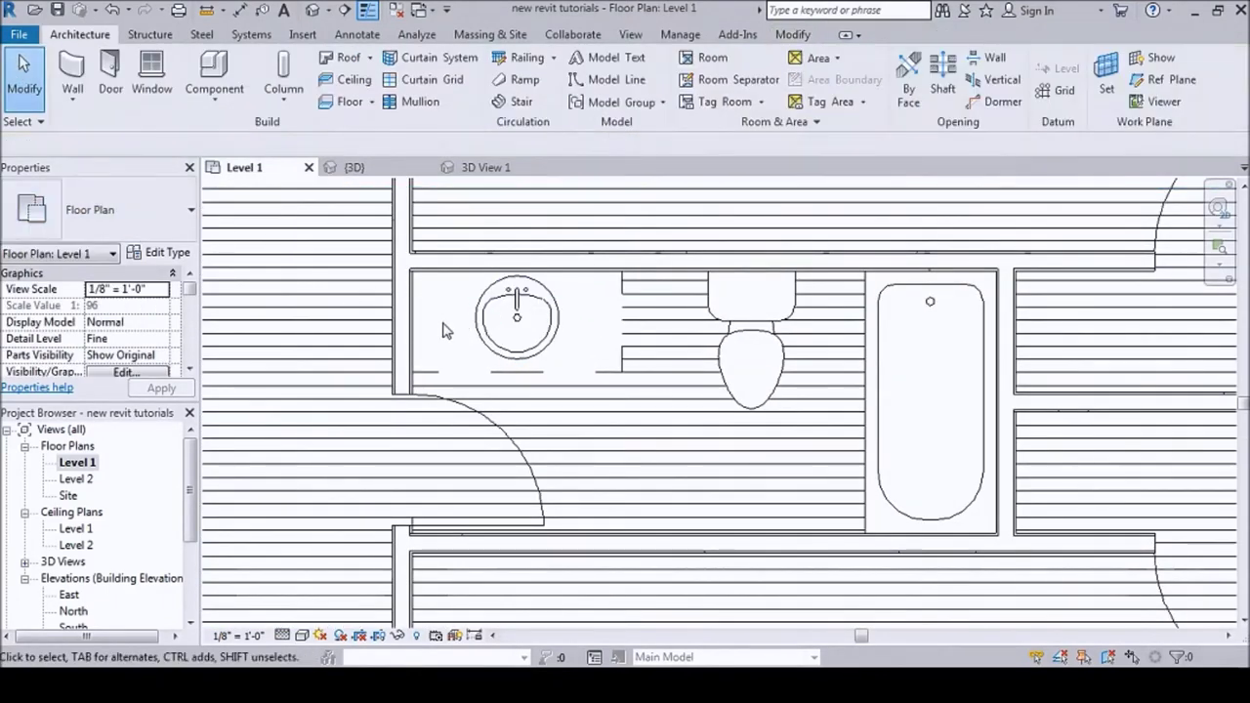
pyautogui.scroll(-5, 441, 329)
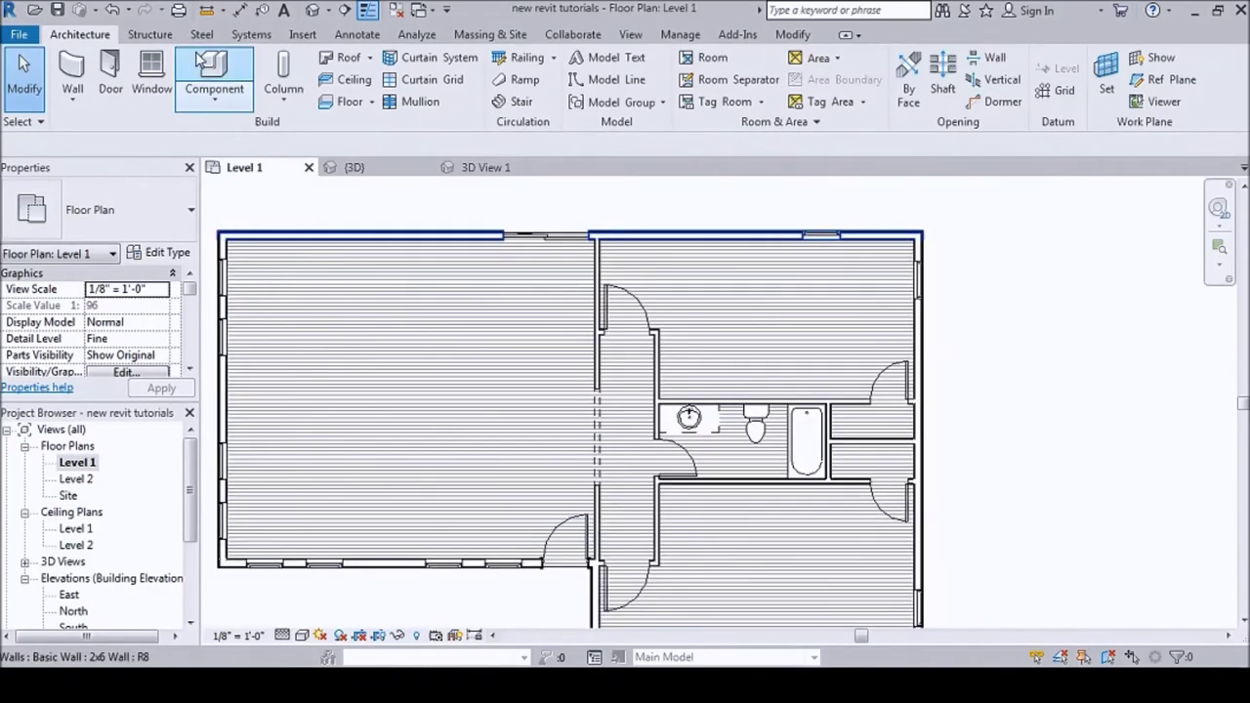
# - Load Bed-Standard from US Imperial > Furniture > Beds and accept the Double 54" x 75" type
pyautogui.click(214, 71)
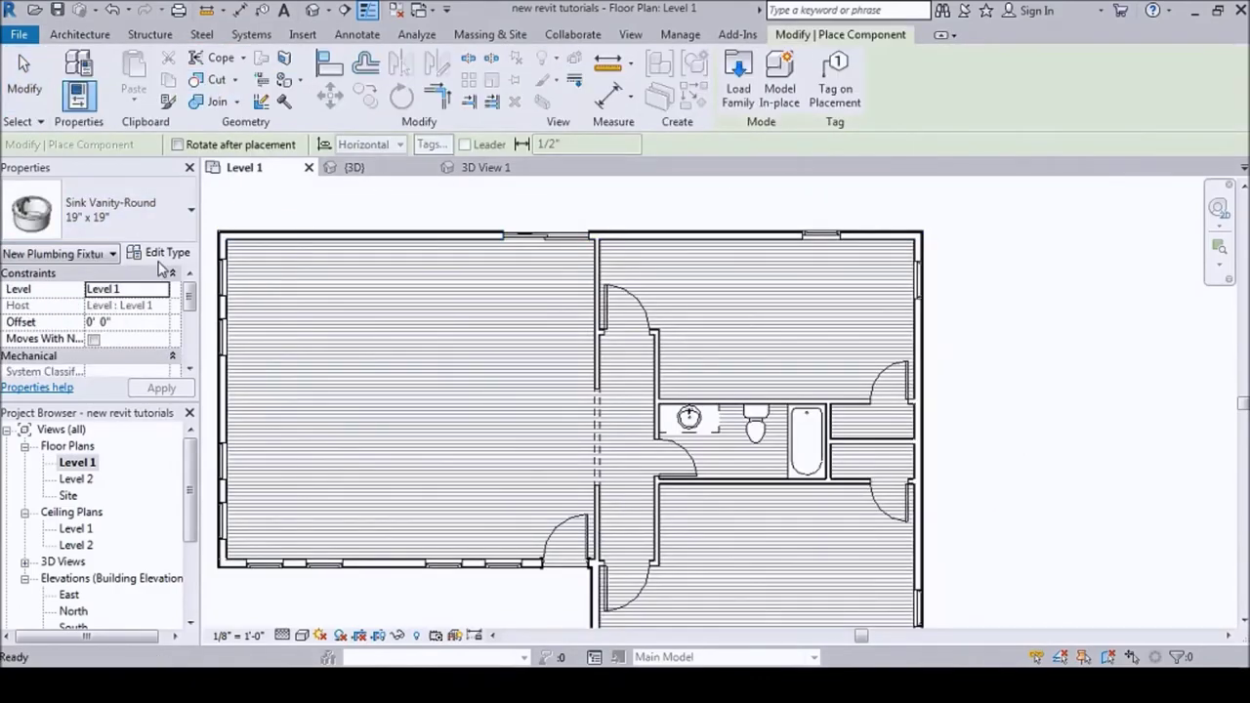
pyautogui.click(160, 253)
pyautogui.click(967, 62)
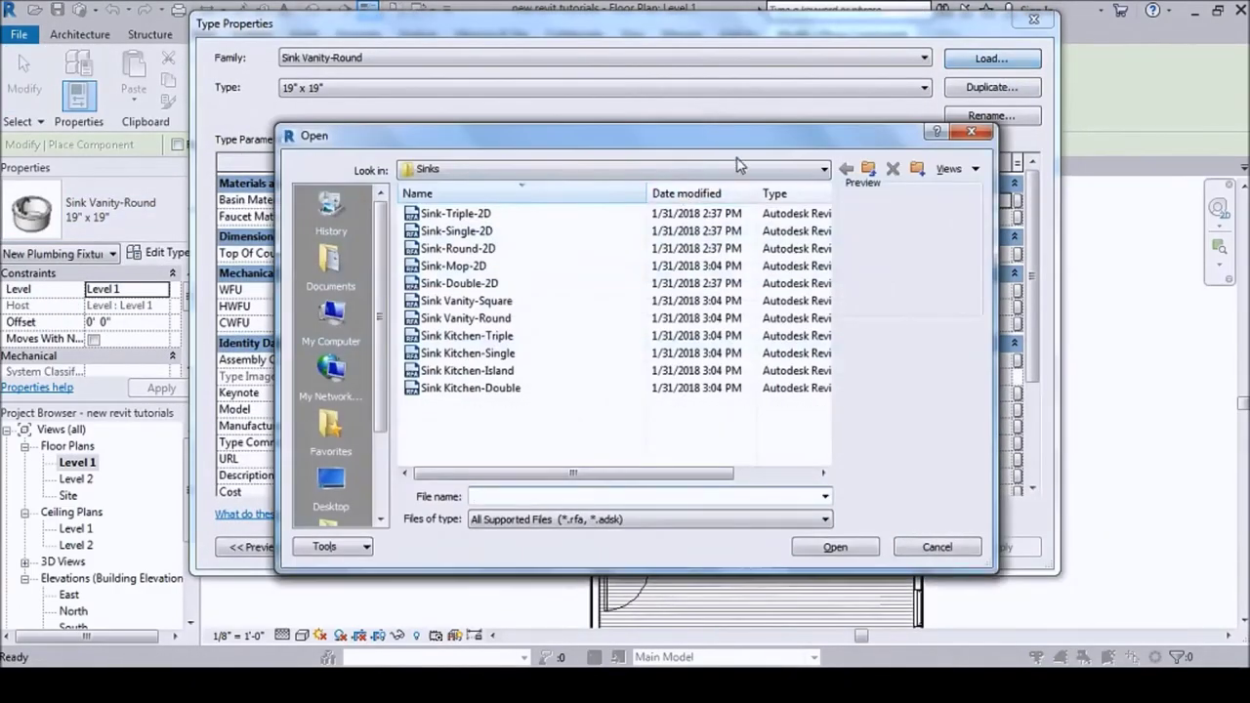
pyautogui.click(868, 169)
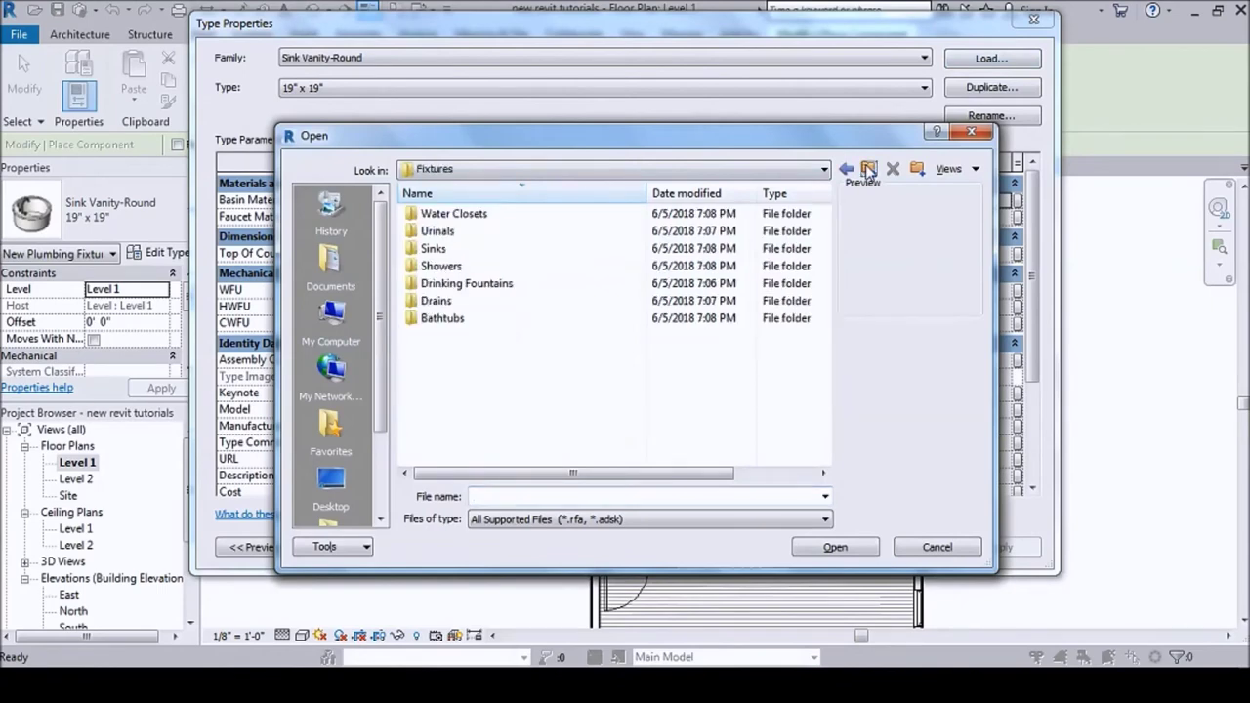
pyautogui.click(868, 169)
pyautogui.click(867, 169)
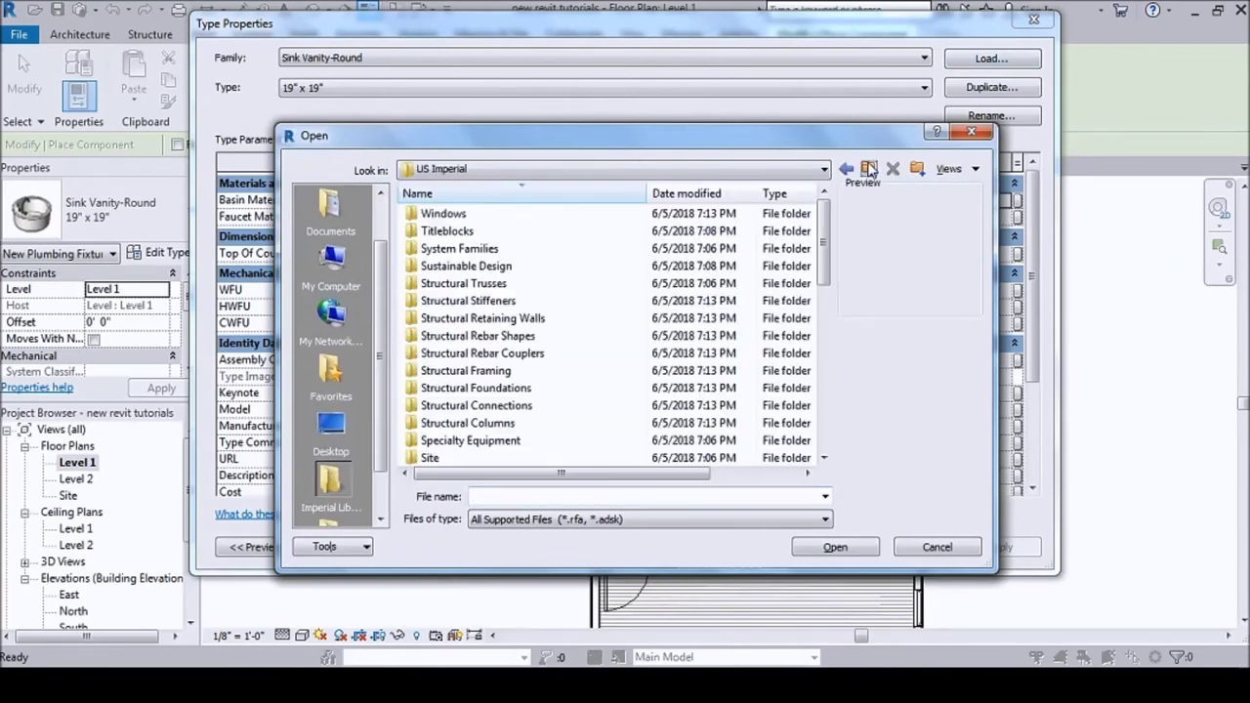
pyautogui.moveTo(821, 250); pyautogui.dragTo(683, 354)
pyautogui.doubleClick(446, 354)
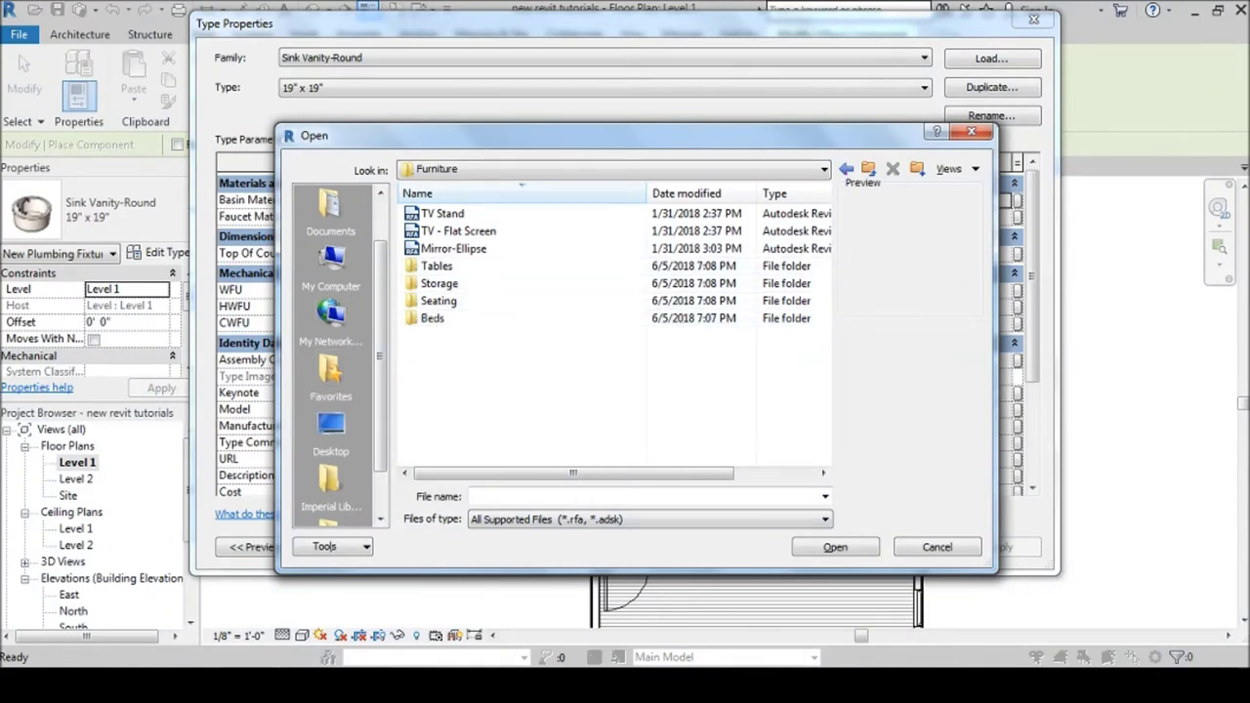
pyautogui.doubleClick(430, 319)
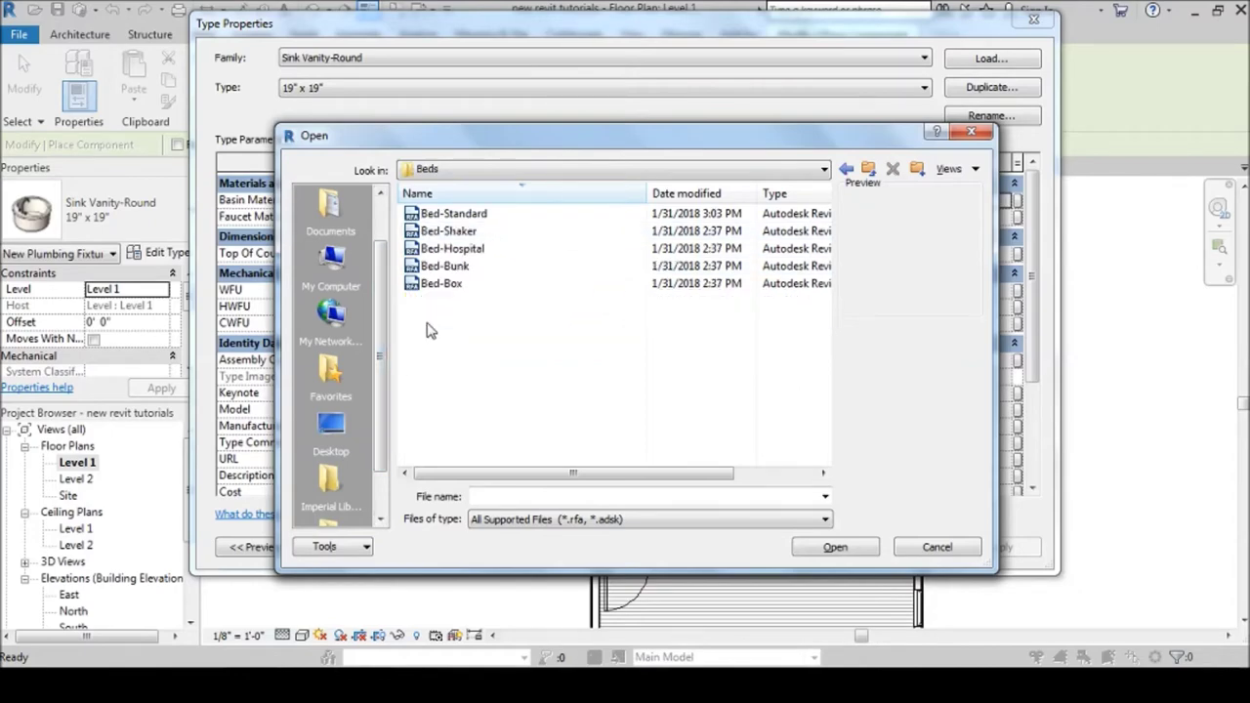
pyautogui.doubleClick(455, 213)
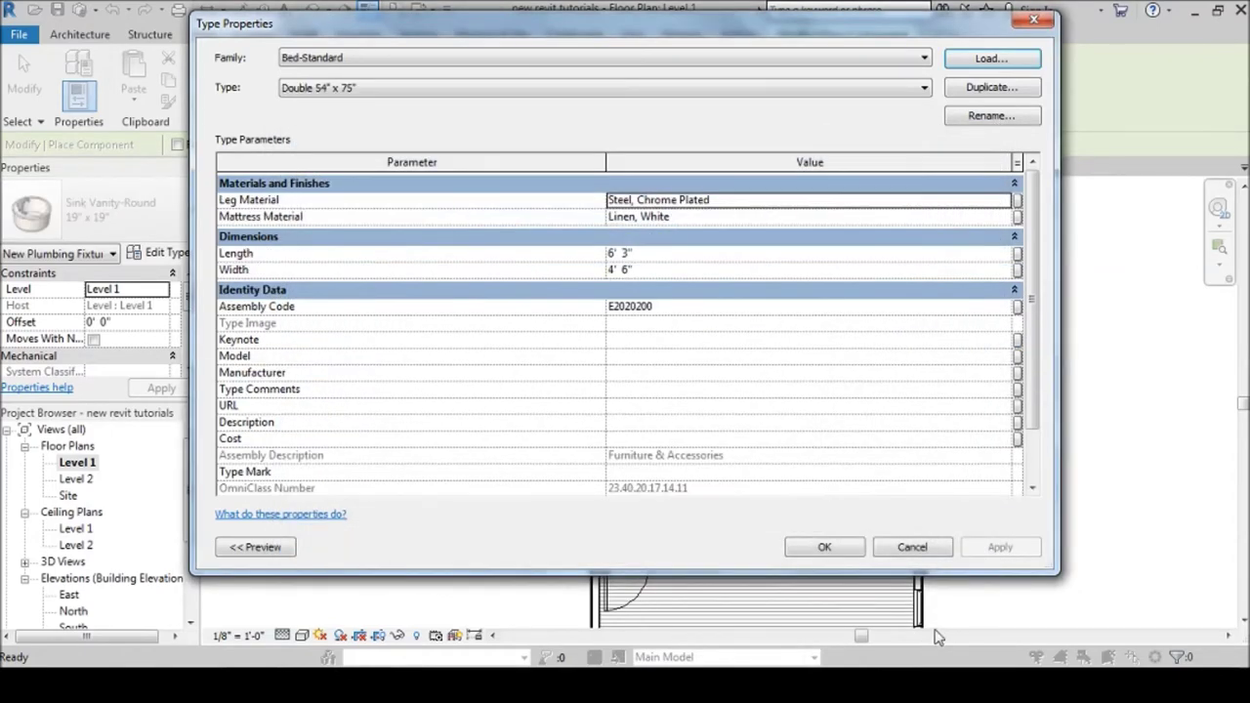
pyautogui.click(824, 547)
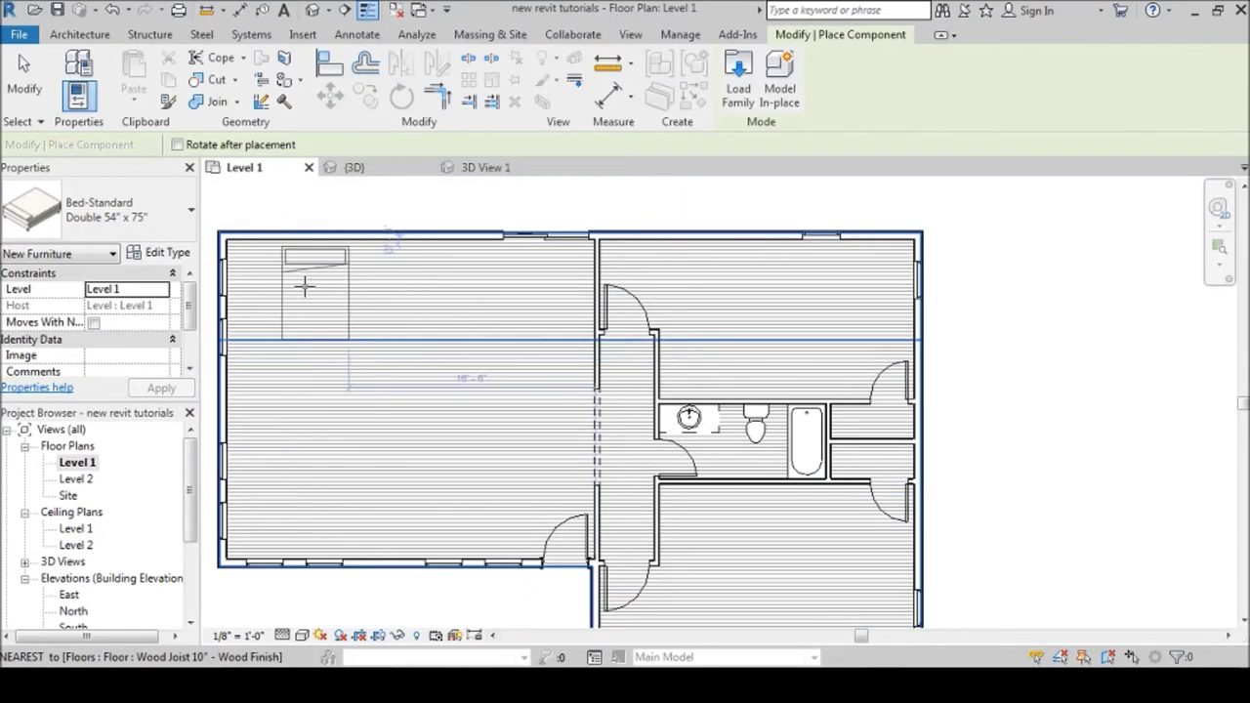
# - Place Queen 60" x 79" beds in the upper and lower bedrooms and dismiss the save reminder
pyautogui.click(170, 215)
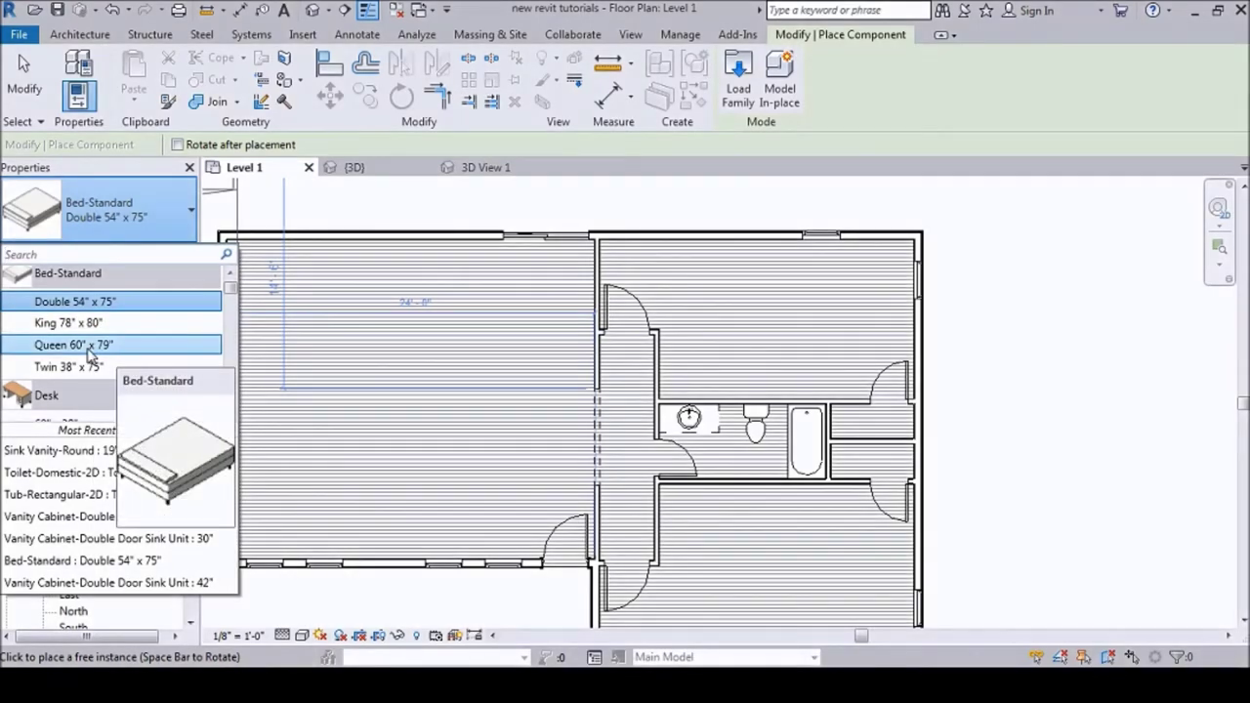
pyautogui.click(87, 351)
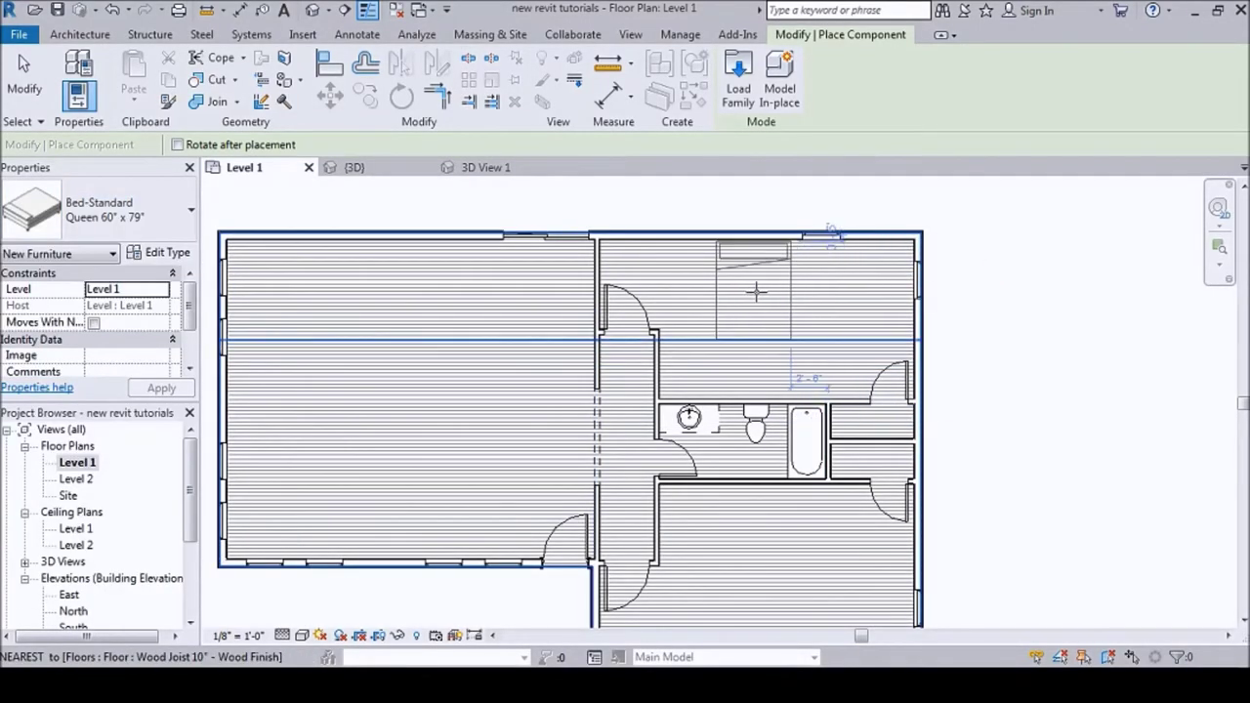
pyautogui.click(724, 343)
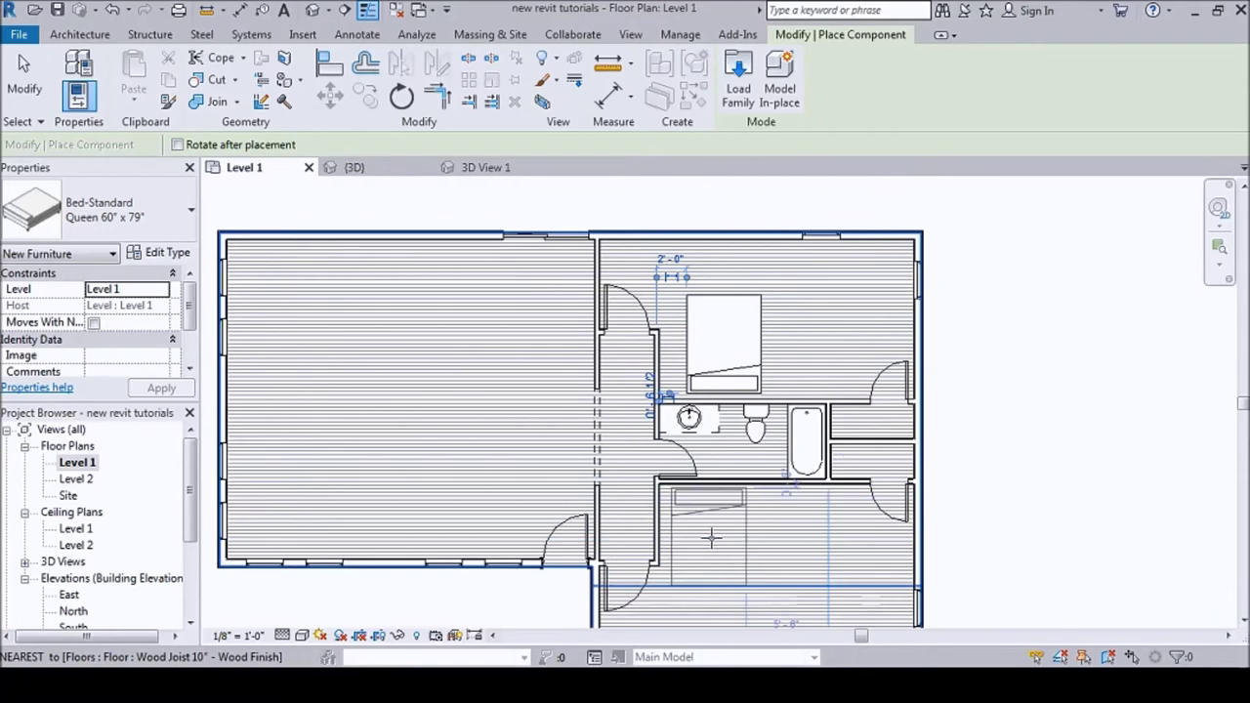
pyautogui.click(720, 530)
pyautogui.scroll(-2, 712, 369)
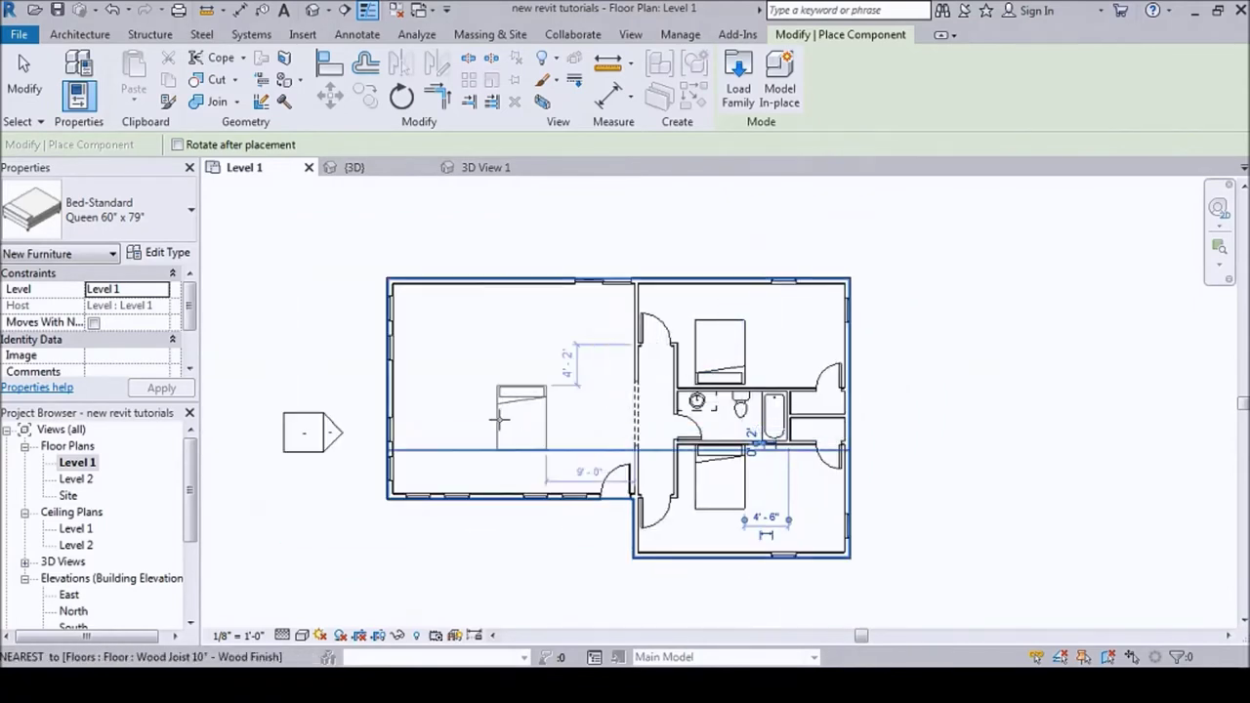
pyautogui.press('Escape')
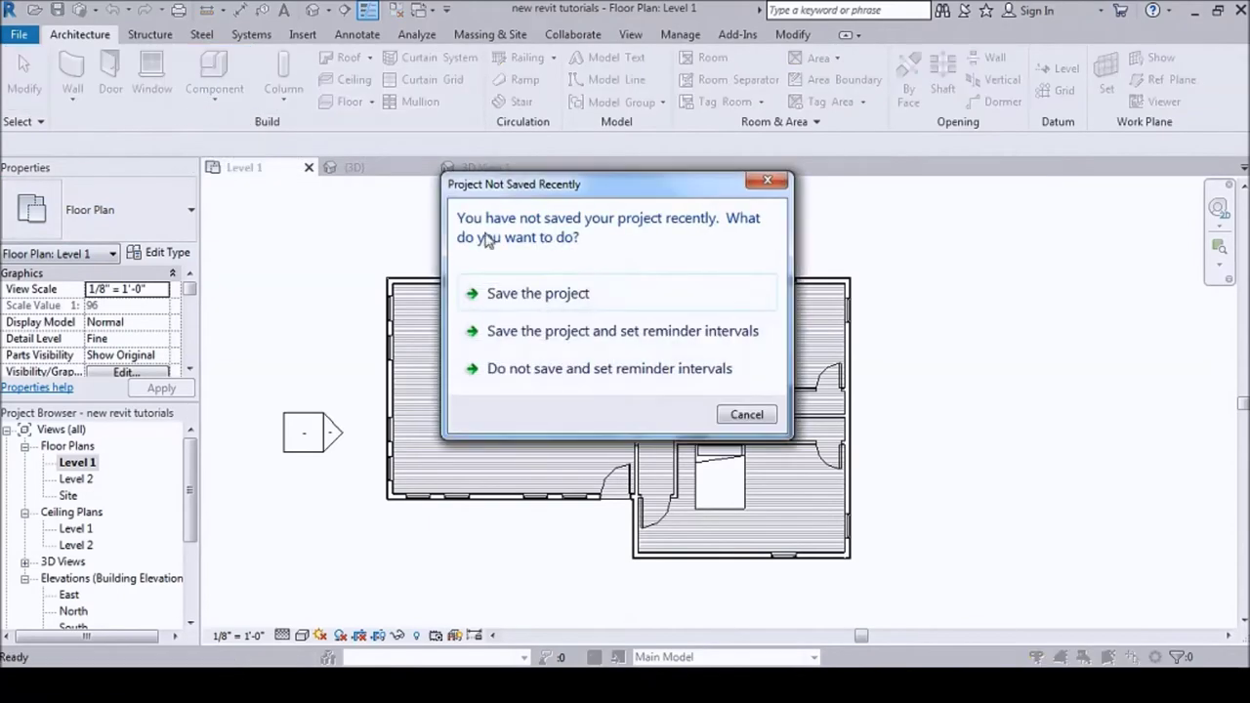
pyautogui.click(746, 415)
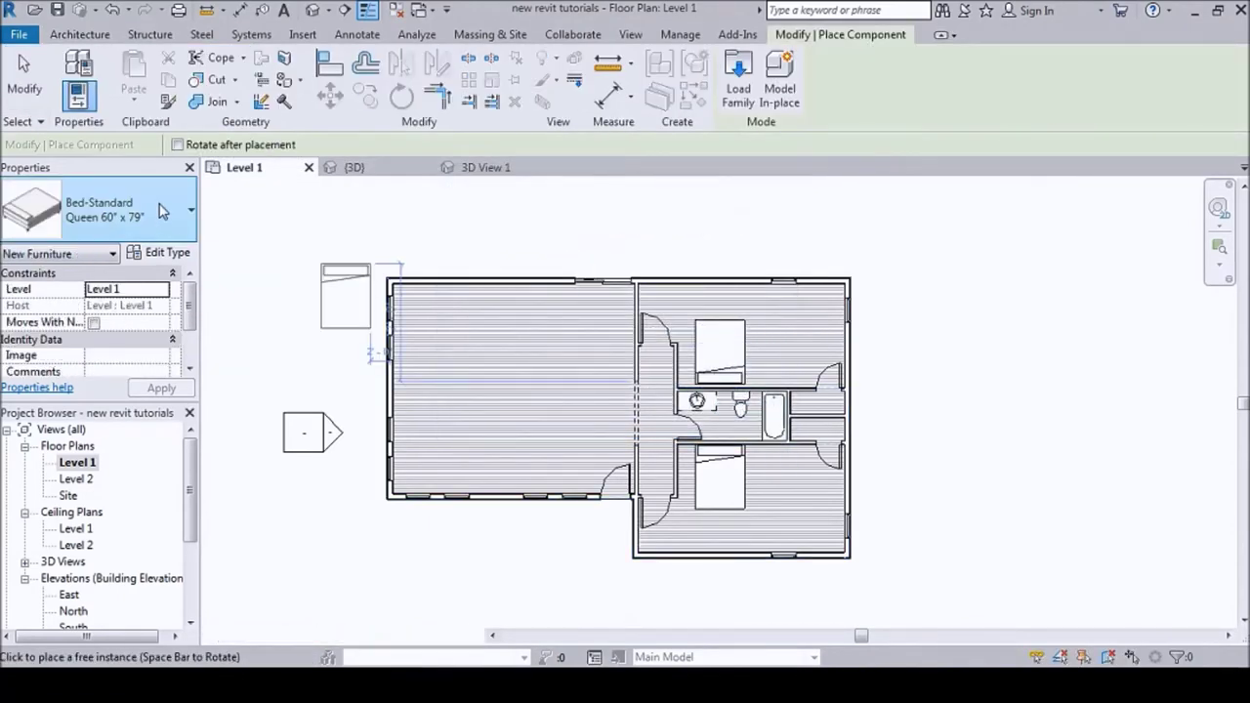
# - Select the Desk 60" x 30" Student type and rotate it diagonally for the upper bedroom corner
pyautogui.click(161, 210)
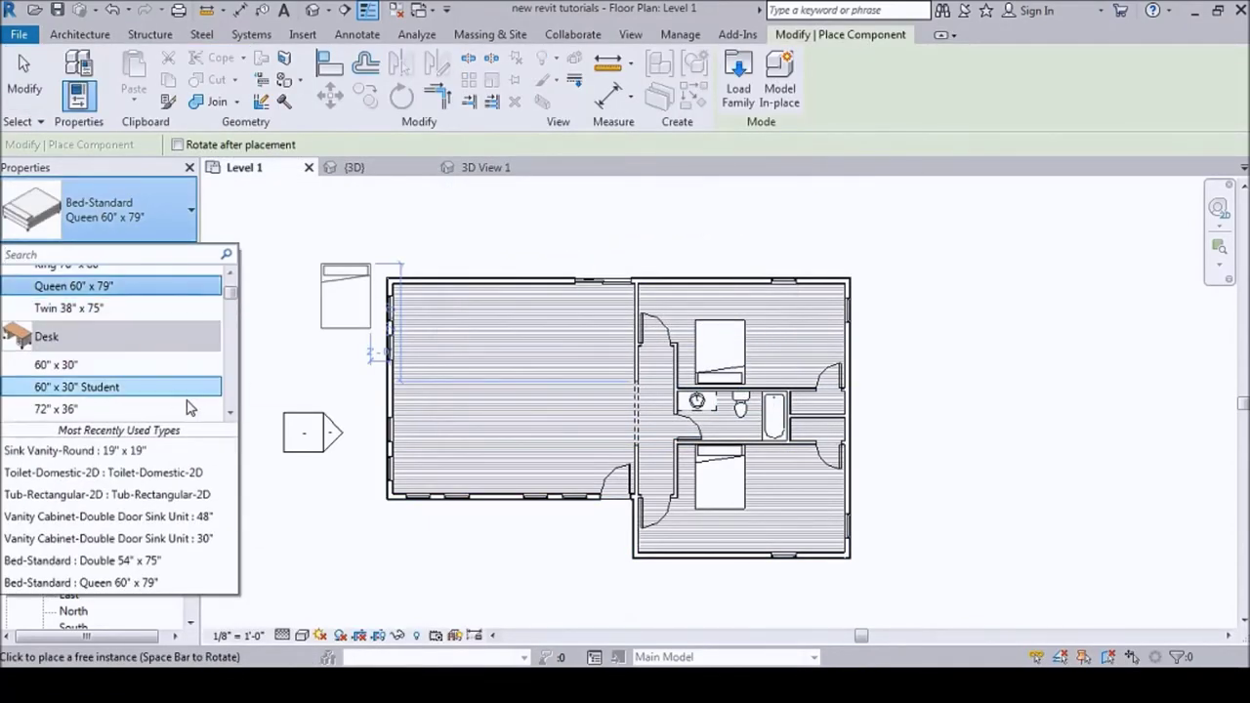
pyautogui.click(159, 388)
pyautogui.scroll(5, 737, 391)
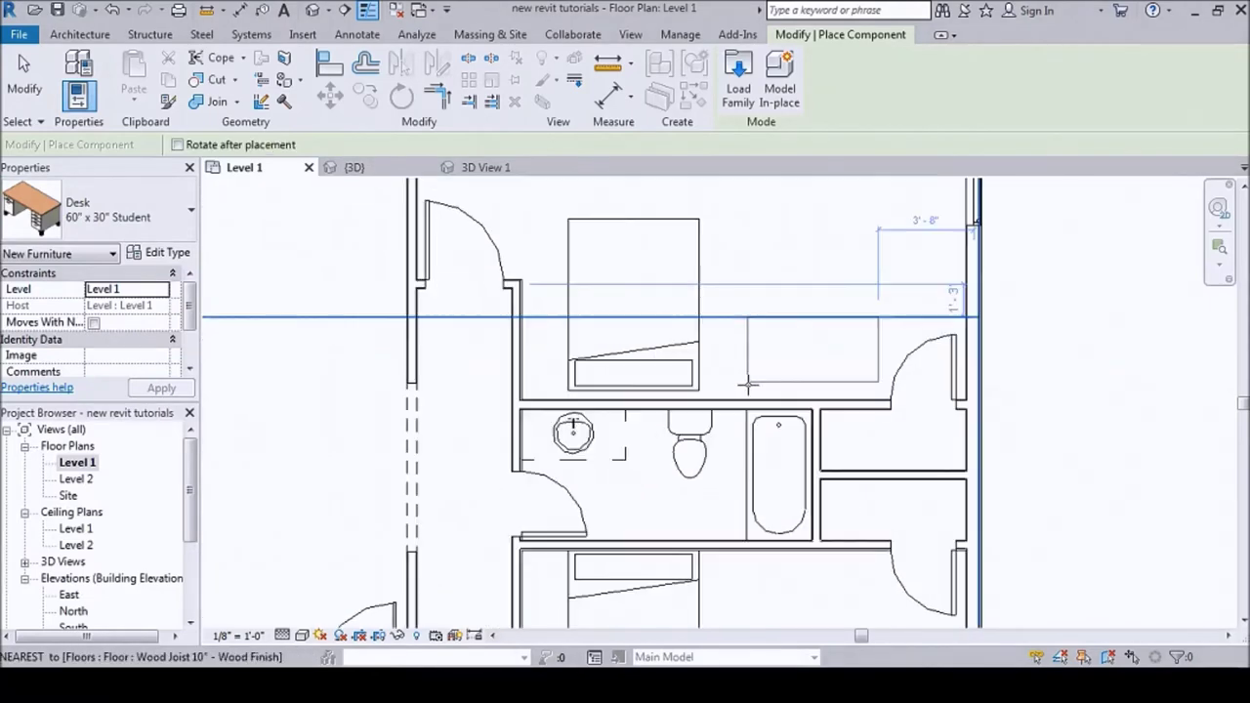
pyautogui.scroll(-2, 737, 391)
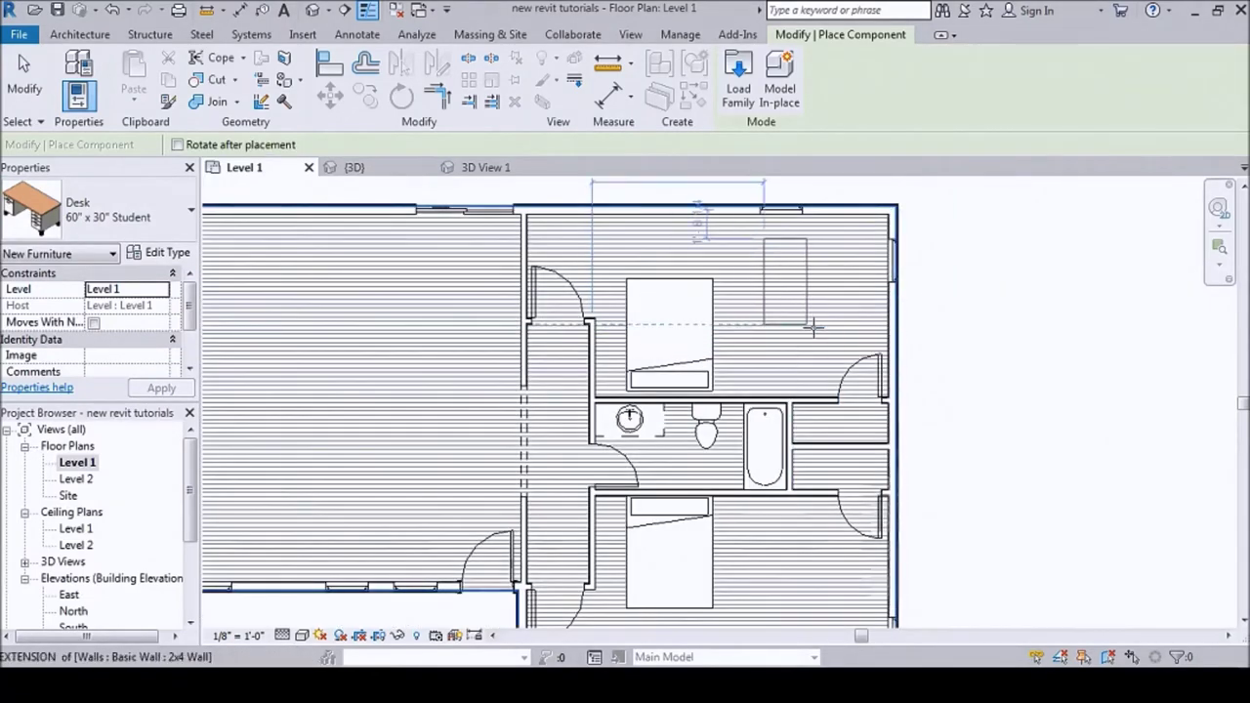
pyautogui.press('space')
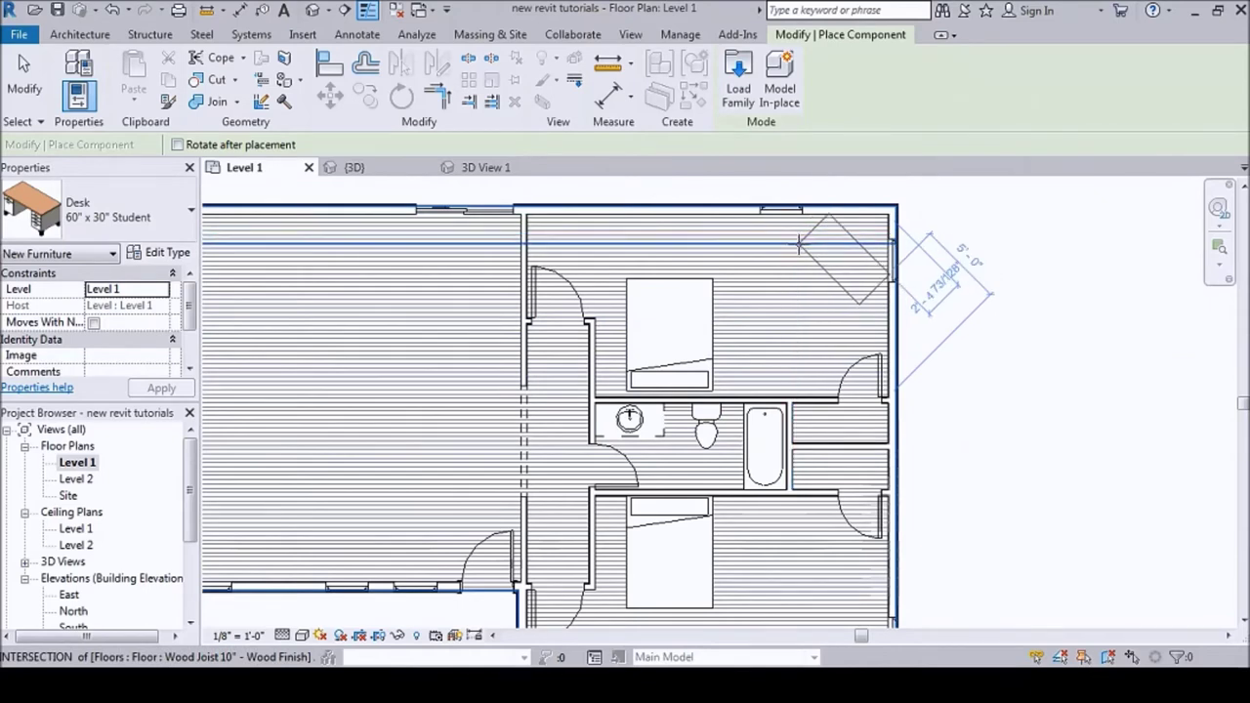
pyautogui.scroll(-4, 793, 248)
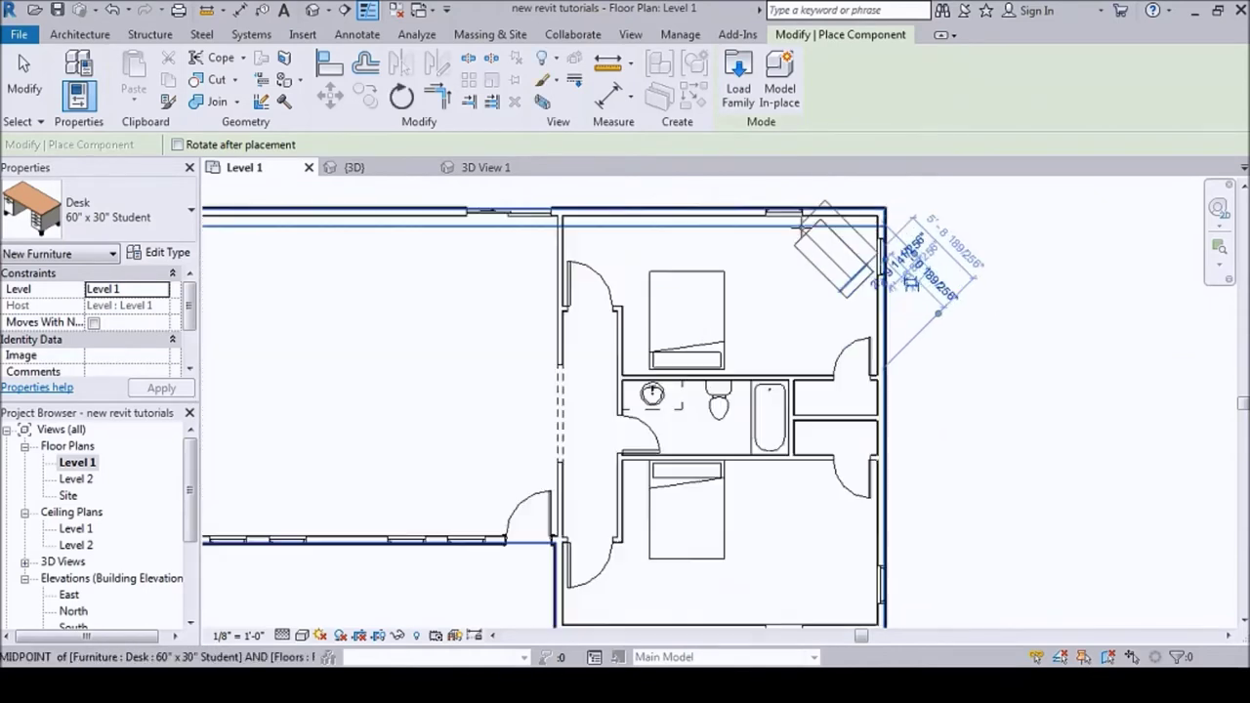
pyautogui.scroll(5, 819, 495)
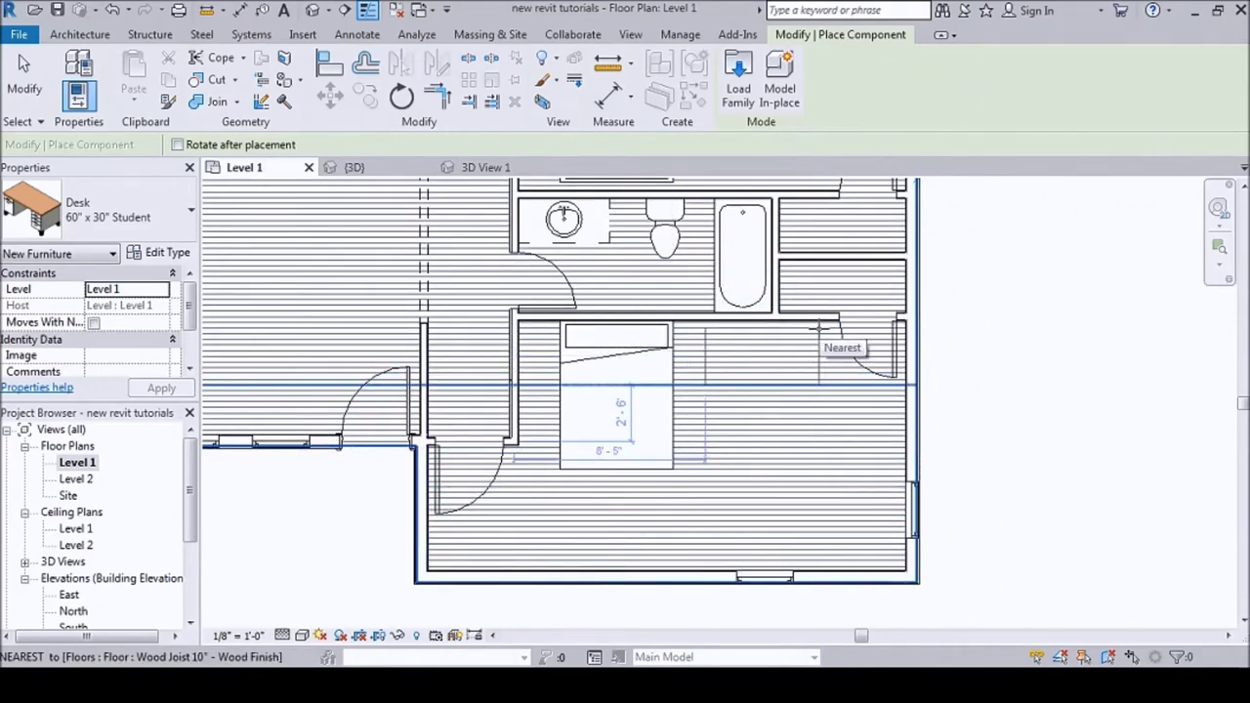
pyautogui.scroll(-2, 674, 353)
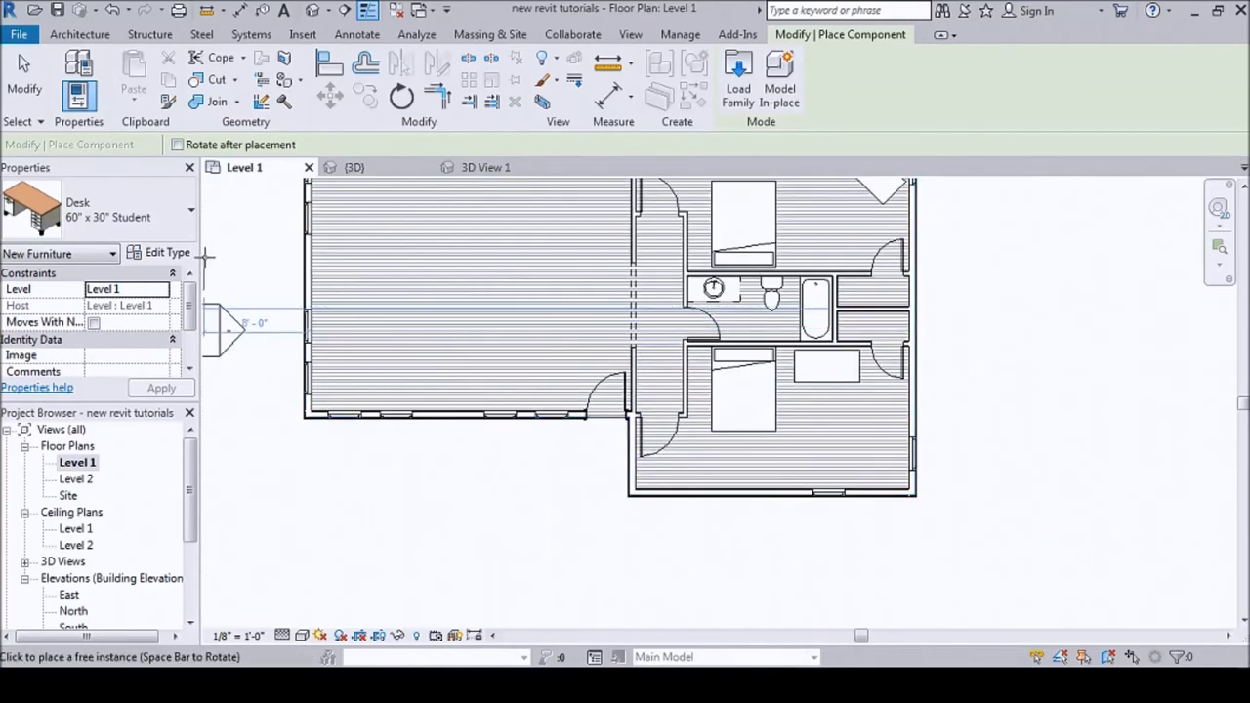
pyautogui.click(169, 254)
# - Load the Chair-Desk family from the Seating folder
pyautogui.click(991, 57)
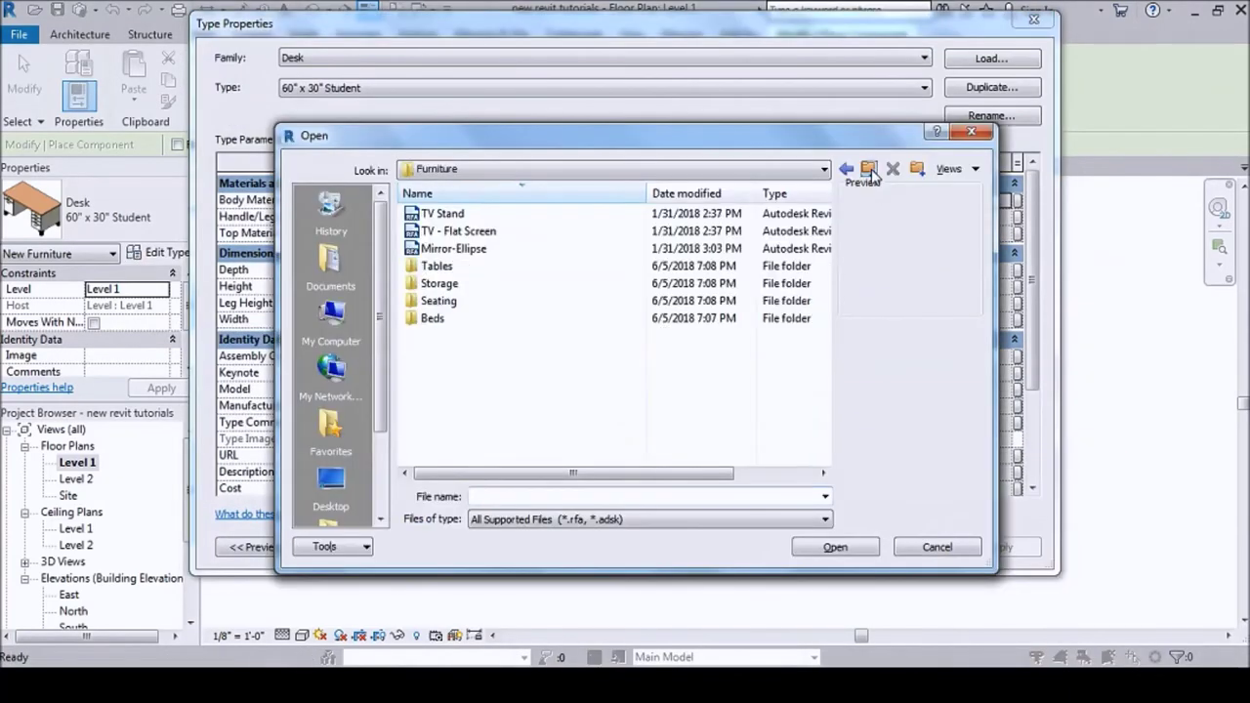
pyautogui.doubleClick(438, 302)
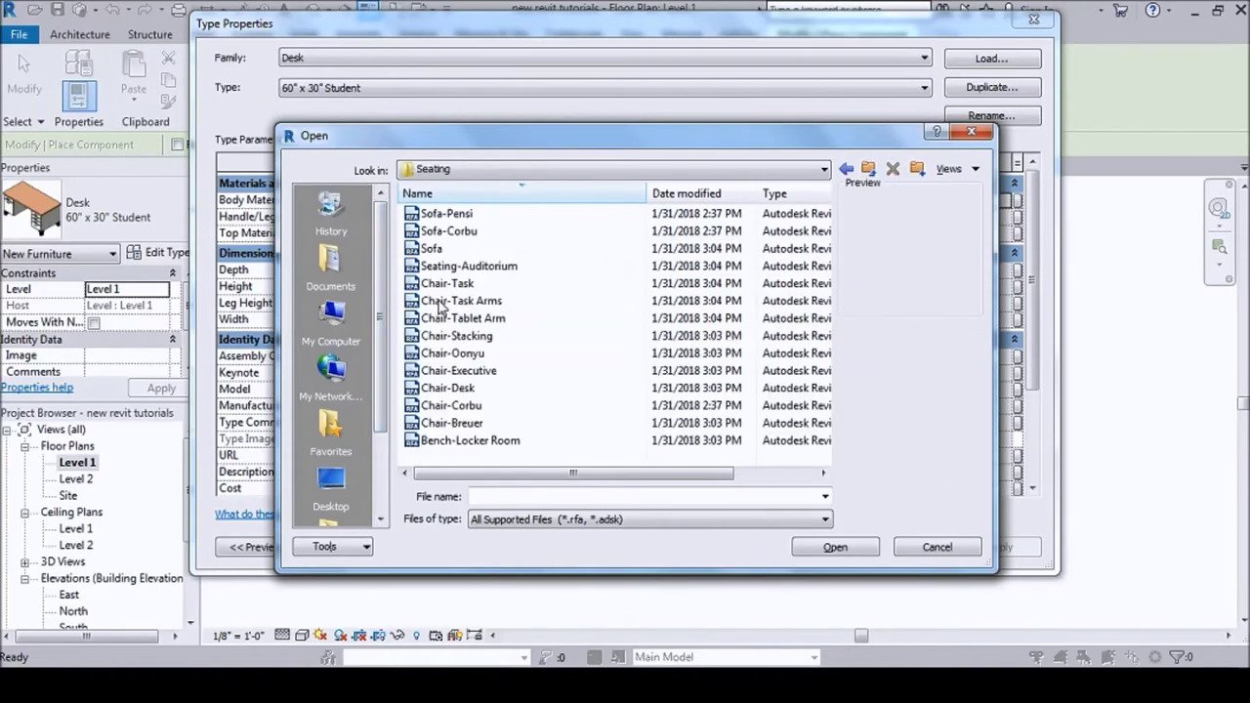
pyautogui.click(449, 390)
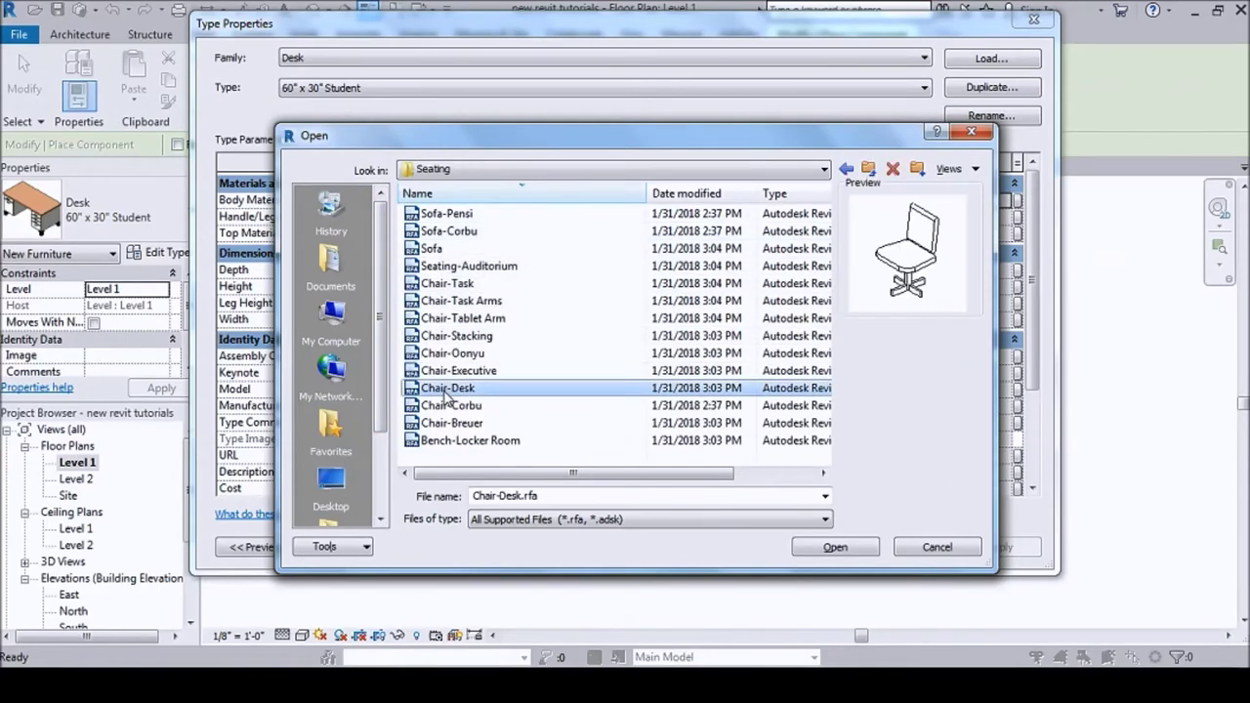
pyautogui.click(832, 547)
pyautogui.click(828, 547)
# - Place a rotated desk chair at the upper bedroom's angled desk
pyautogui.scroll(5, 660, 327)
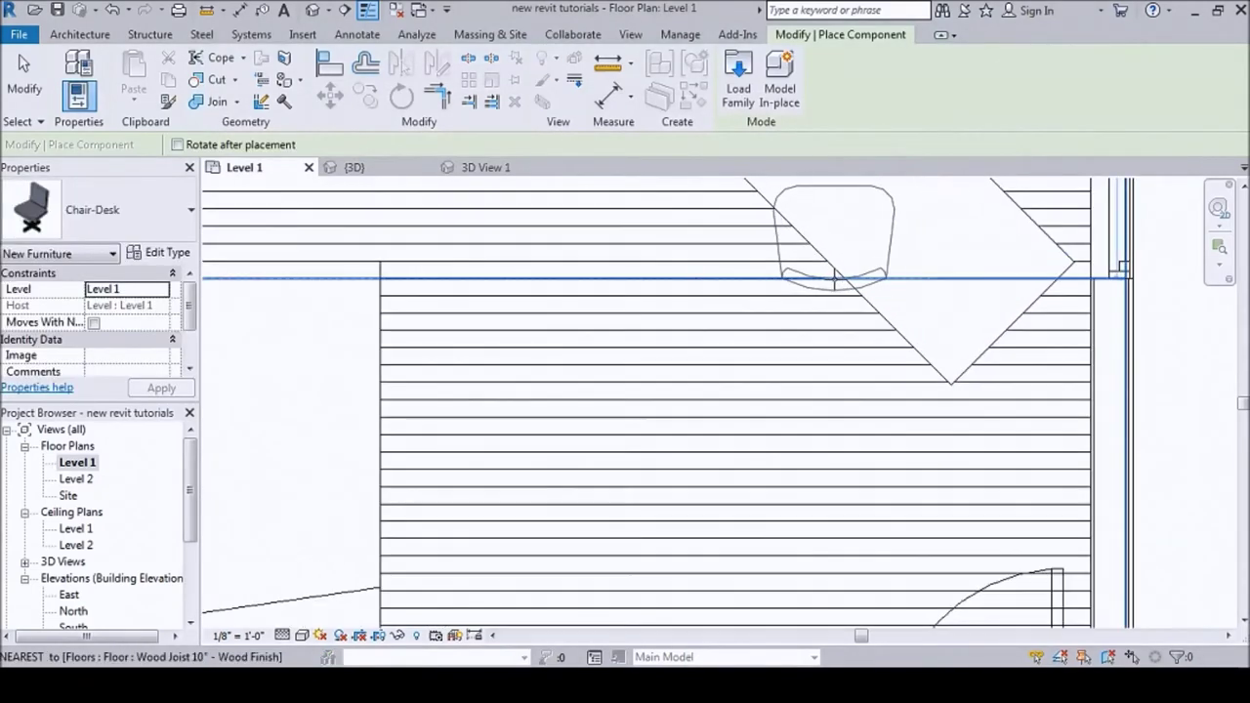
pyautogui.press('space')
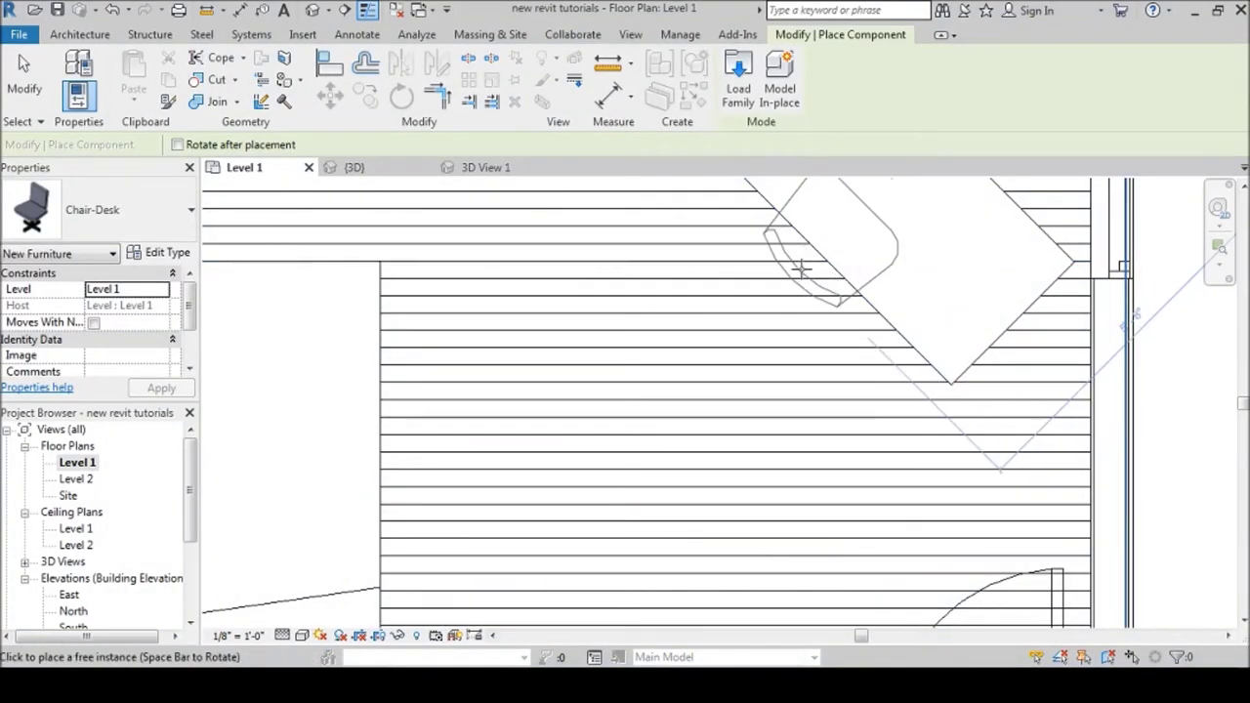
pyautogui.click(800, 268)
pyautogui.scroll(-4, 801, 269)
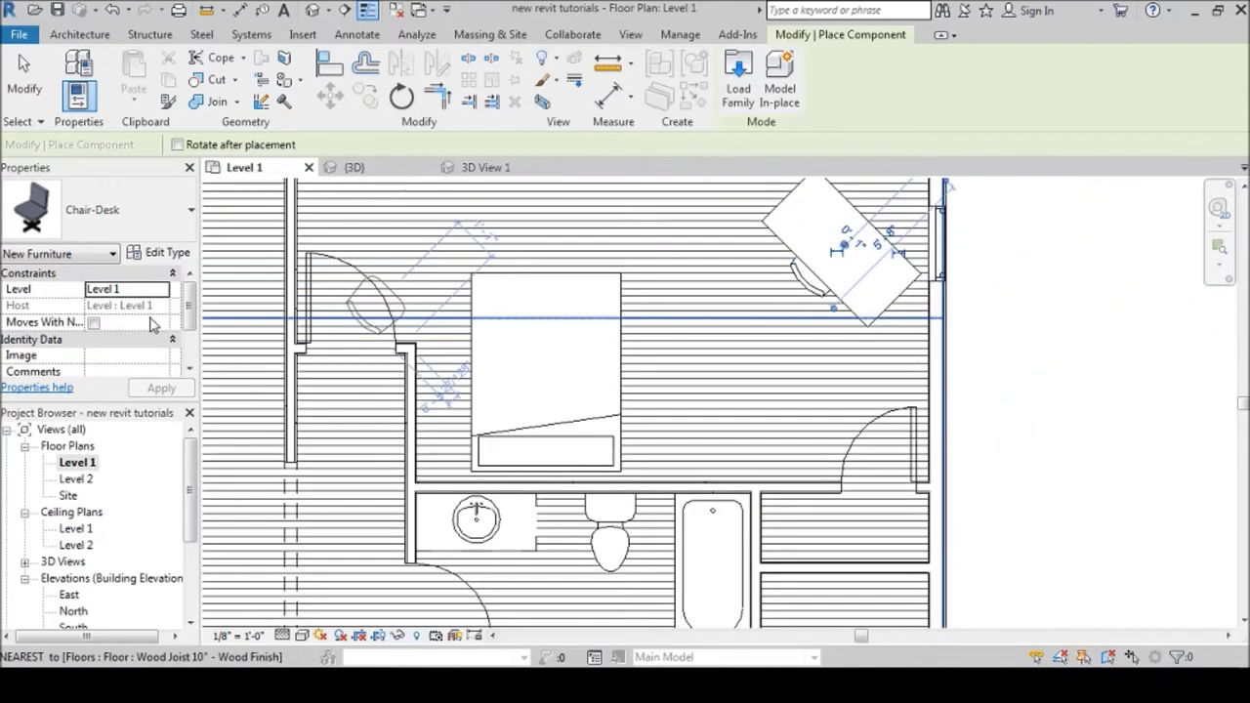
pyautogui.click(43, 102)
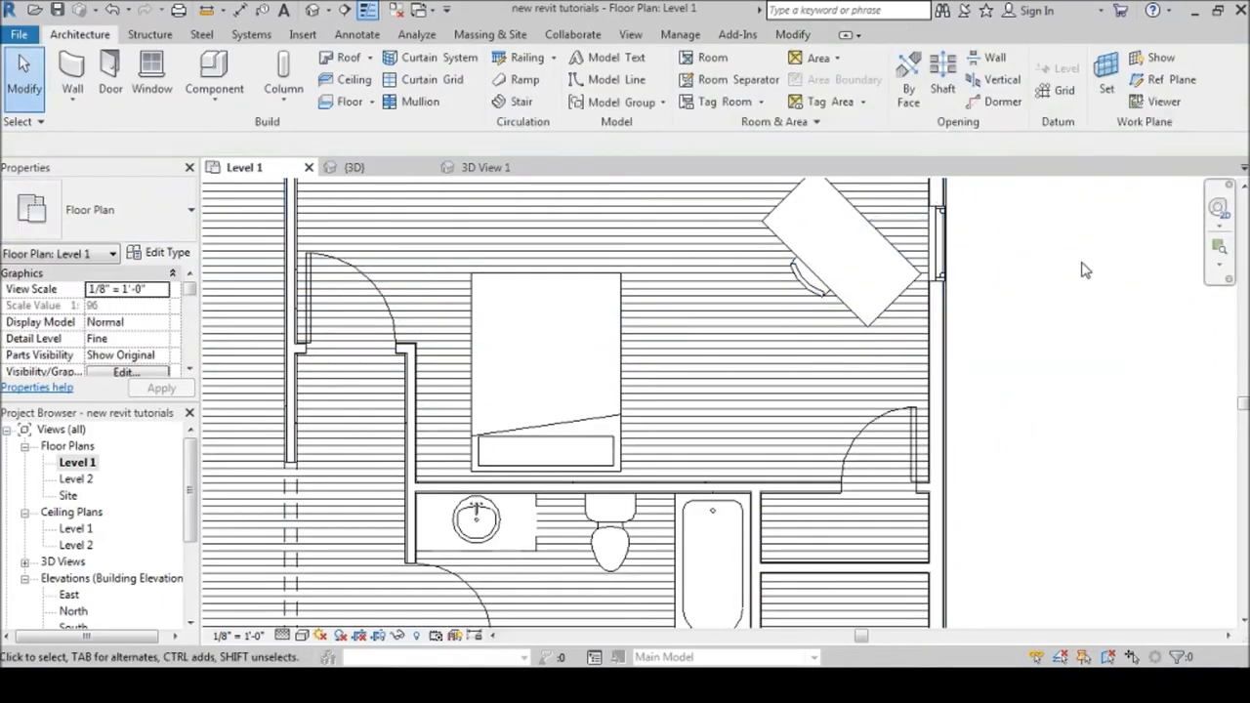
pyautogui.scroll(-3, 1084, 270)
pyautogui.scroll(2, 901, 354)
pyautogui.scroll(-2, 804, 235)
pyautogui.scroll(2, 745, 325)
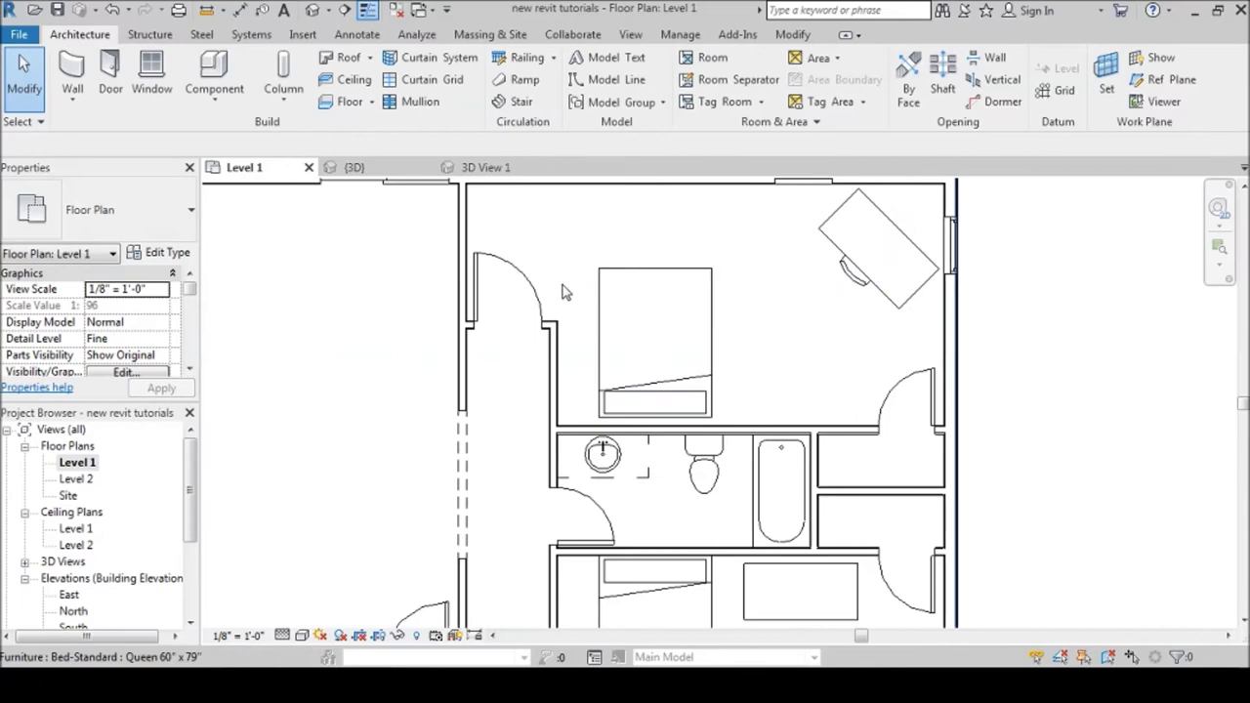
# - Place a second desk chair at the lower bedroom desk
pyautogui.press('c')
pyautogui.press('m')
pyautogui.scroll(-2, 714, 349)
pyautogui.scroll(4, 714, 349)
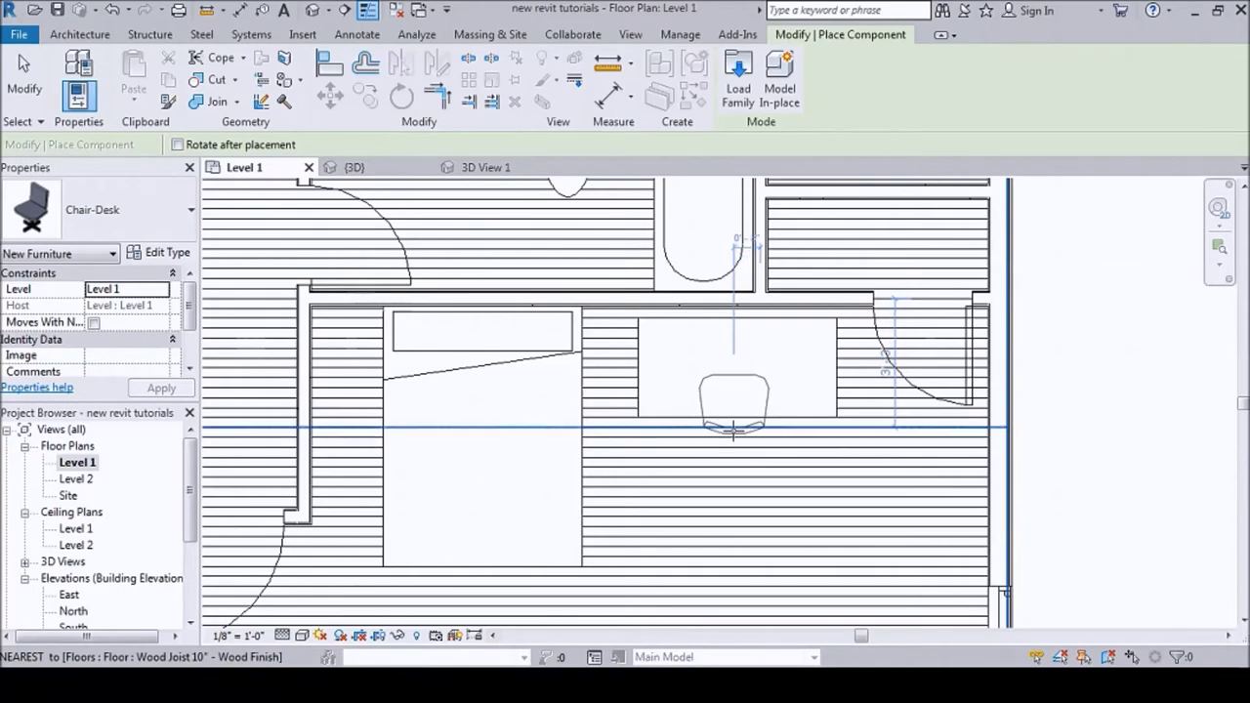
pyautogui.click(733, 422)
pyautogui.click(15, 93)
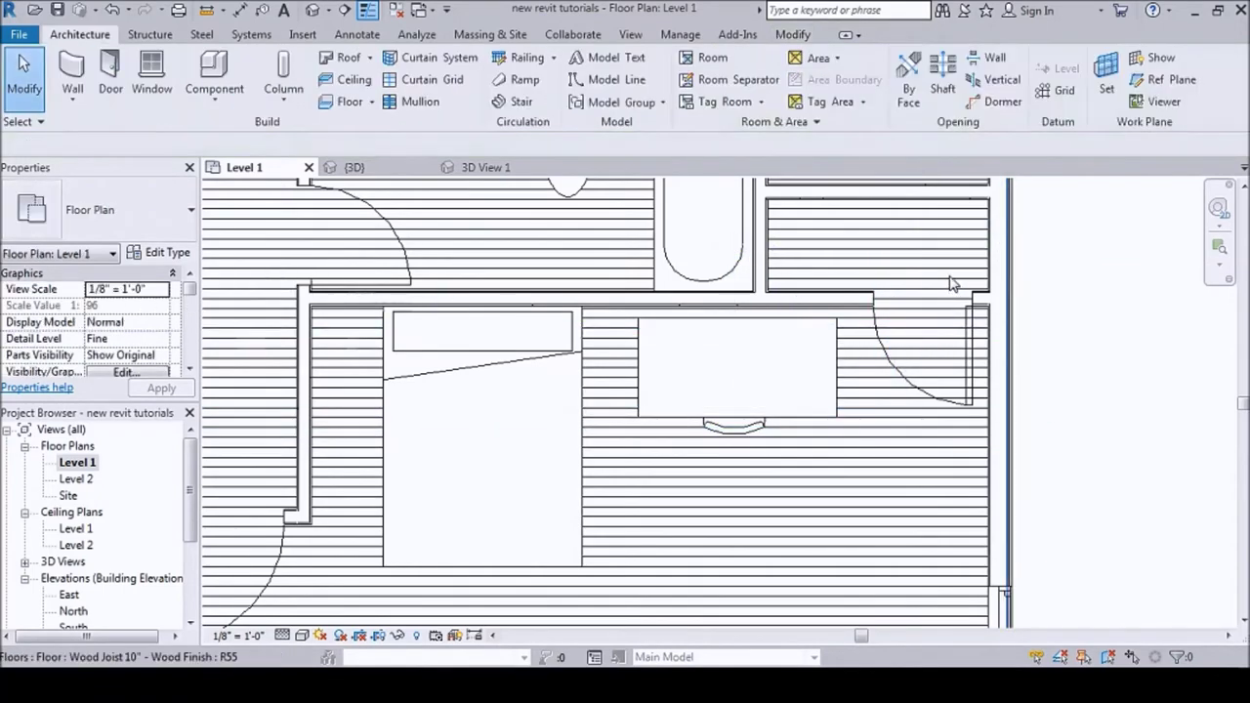
pyautogui.scroll(-5, 1032, 329)
pyautogui.scroll(2, 986, 380)
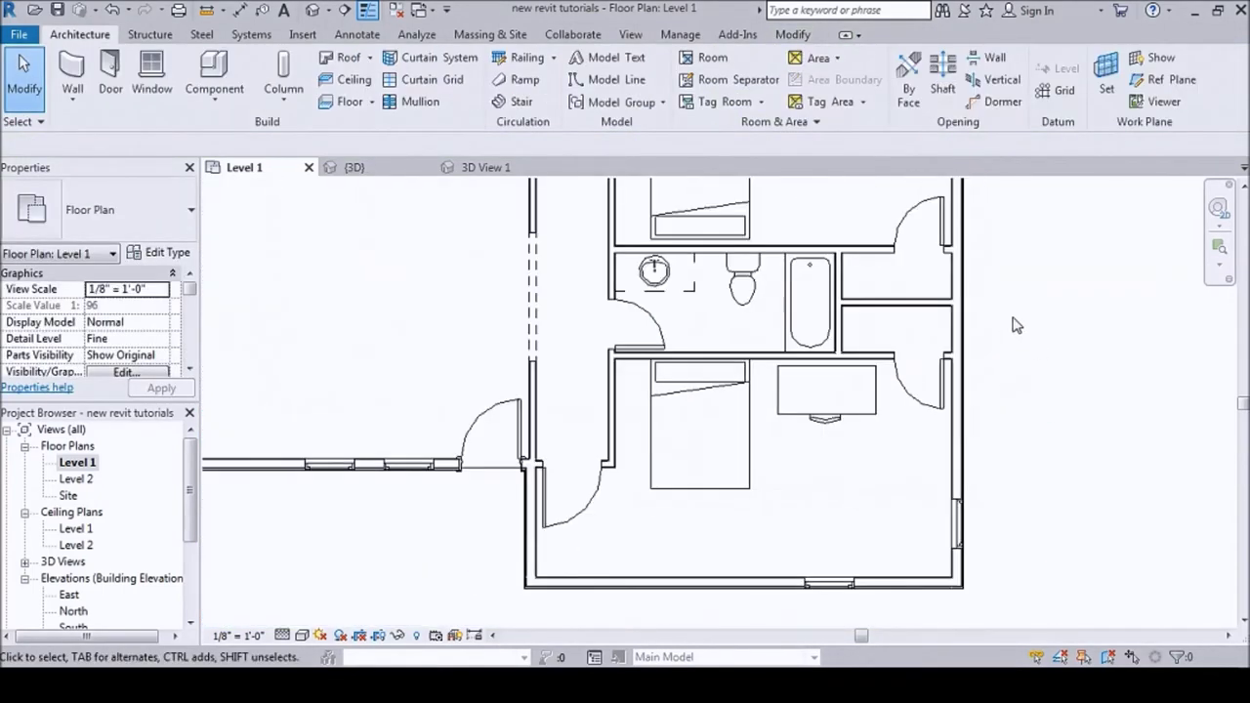
pyautogui.scroll(-1, 628, 469)
pyautogui.scroll(-1, 515, 342)
pyautogui.scroll(2, 515, 342)
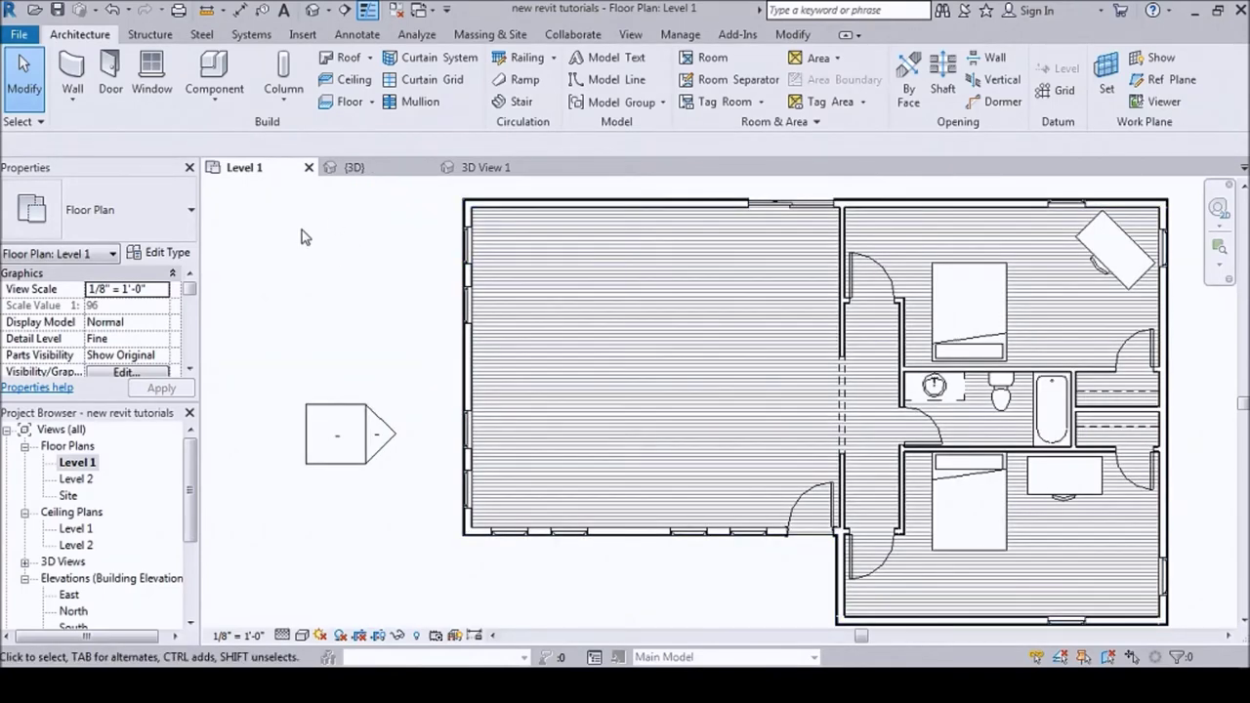
# - Start loading another furniture family through the component's type properties
pyautogui.click(205, 76)
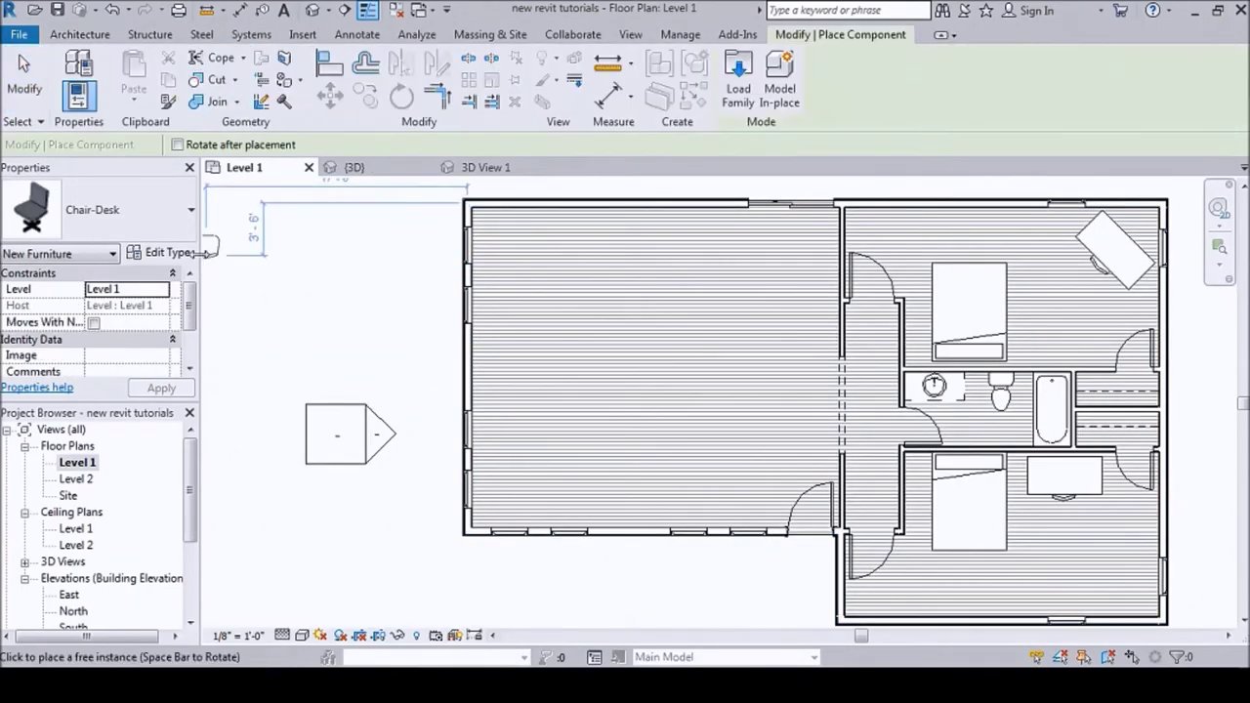
pyautogui.click(161, 254)
pyautogui.click(962, 61)
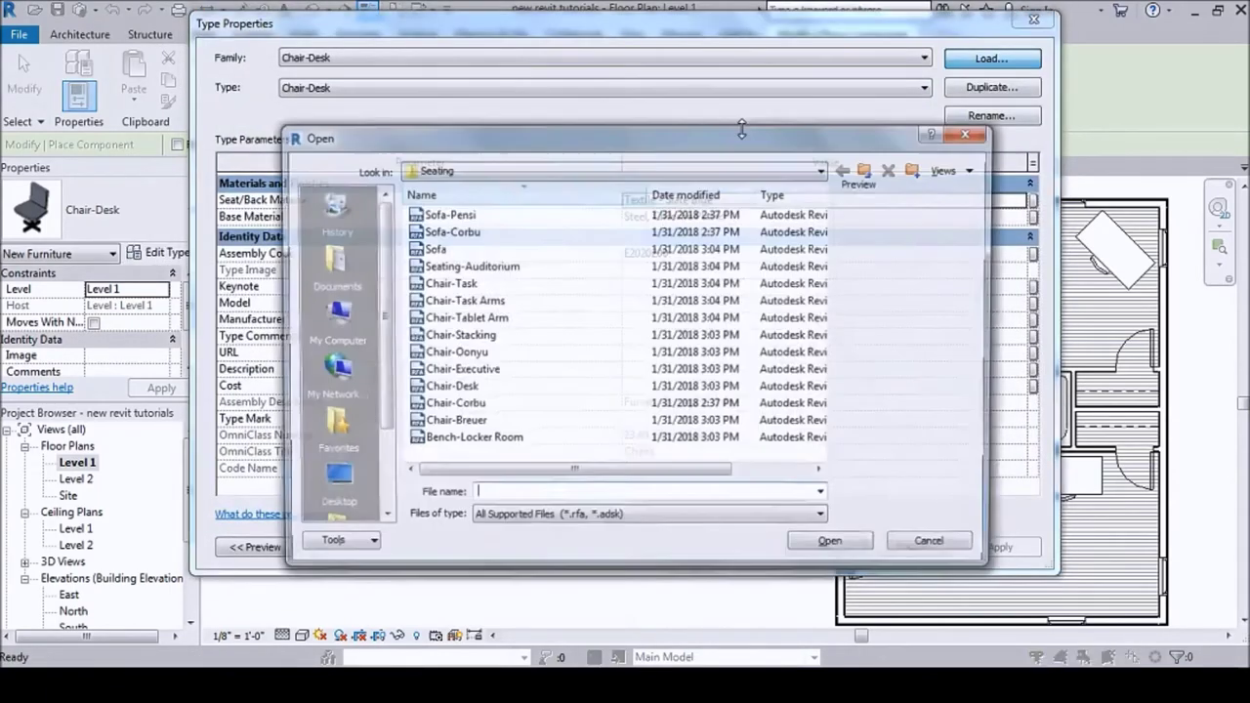
# - Browse the family library up to US Imperial and into Casework > Base Cabinets
pyautogui.click(869, 170)
pyautogui.click(868, 170)
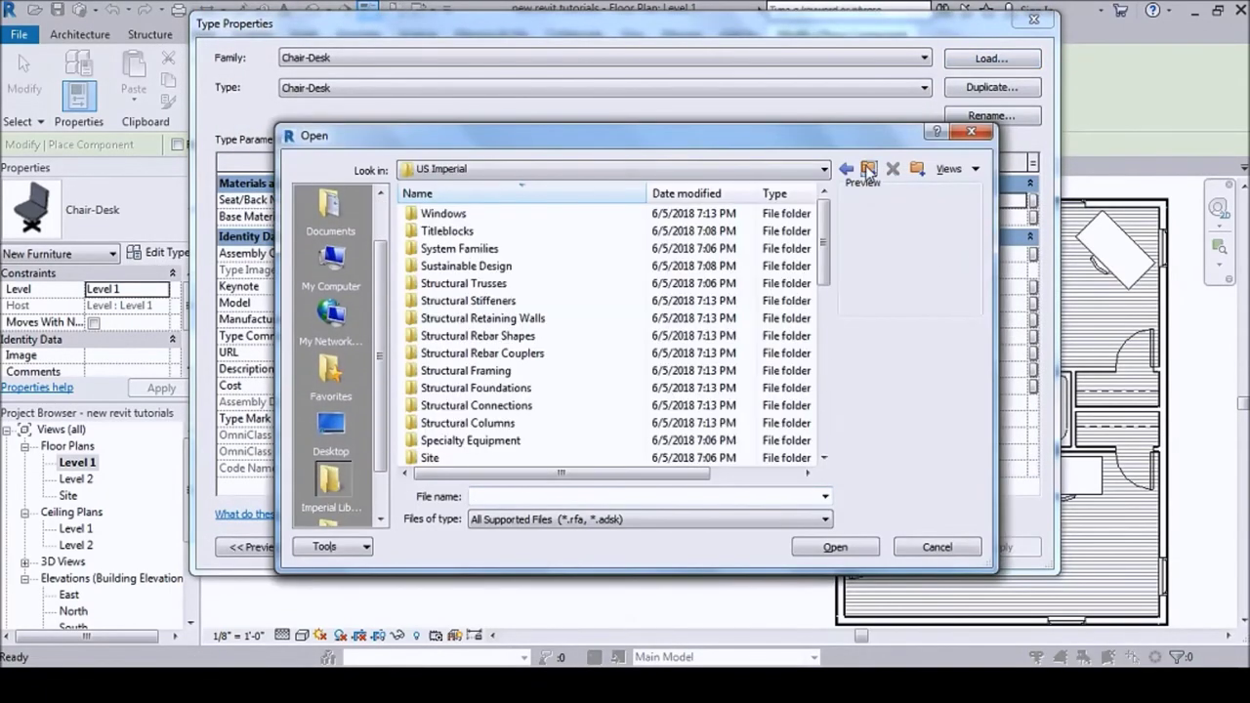
pyautogui.moveTo(821, 228); pyautogui.dragTo(828, 404)
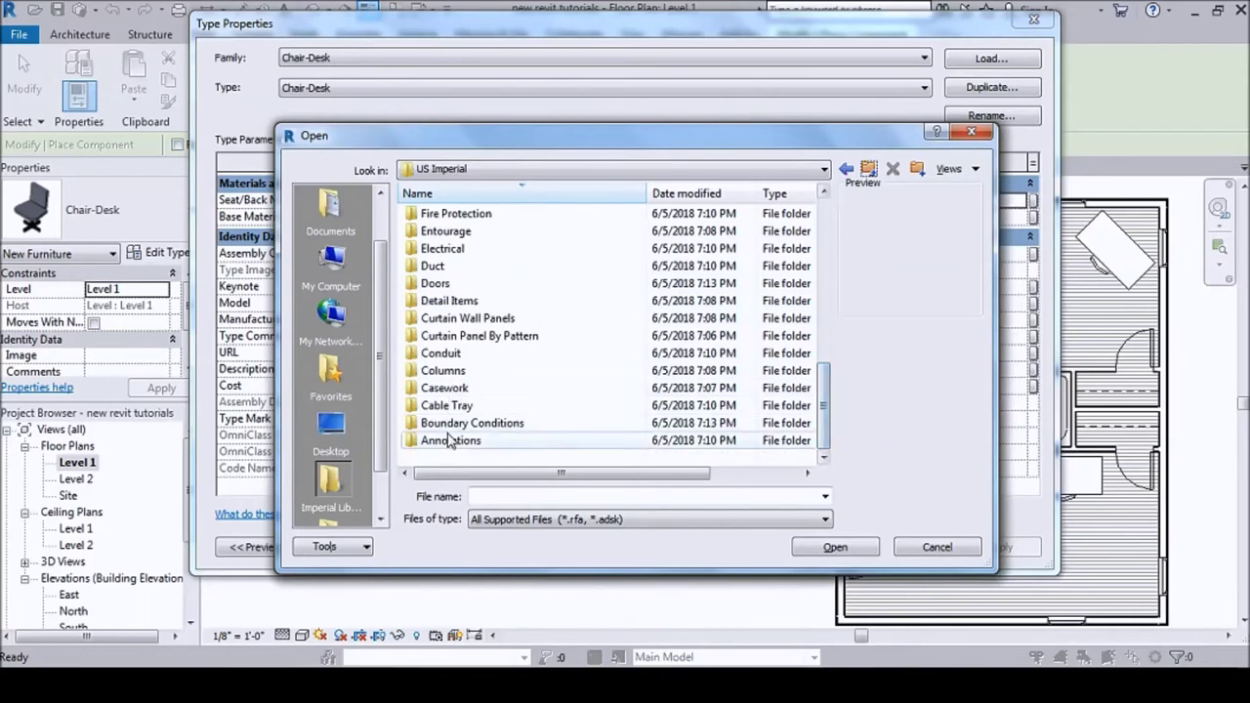
pyautogui.doubleClick(447, 390)
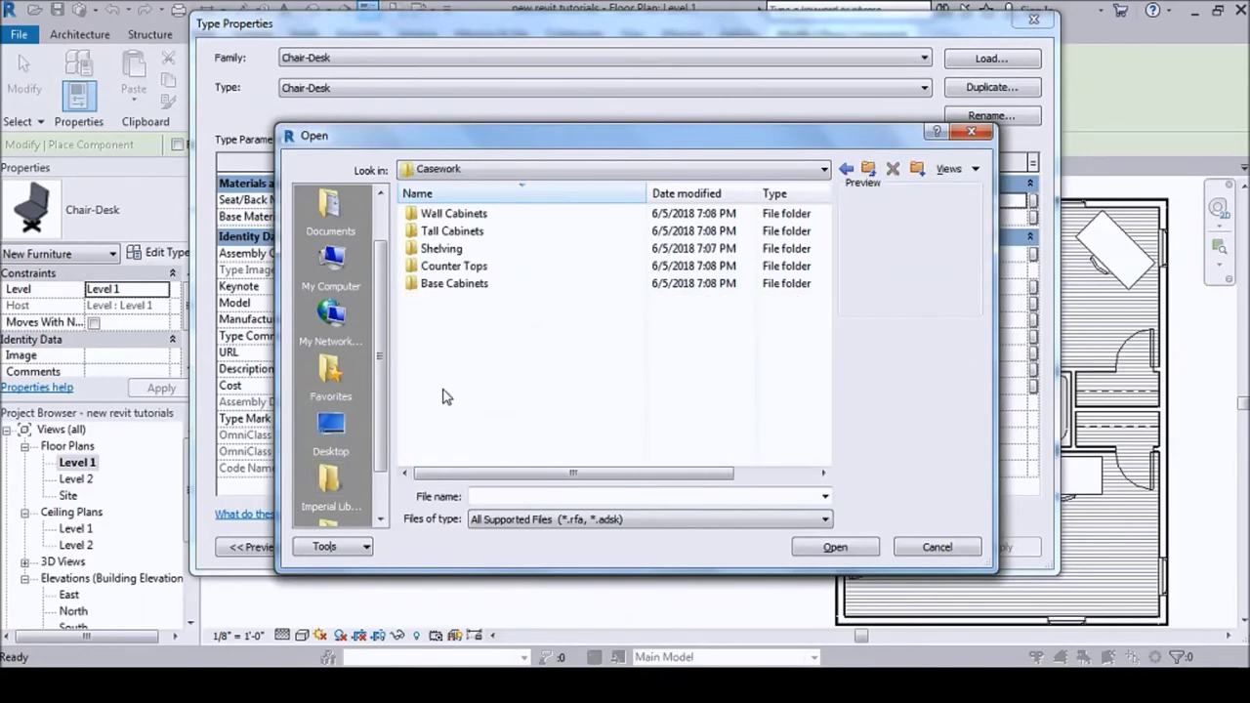
pyautogui.doubleClick(474, 291)
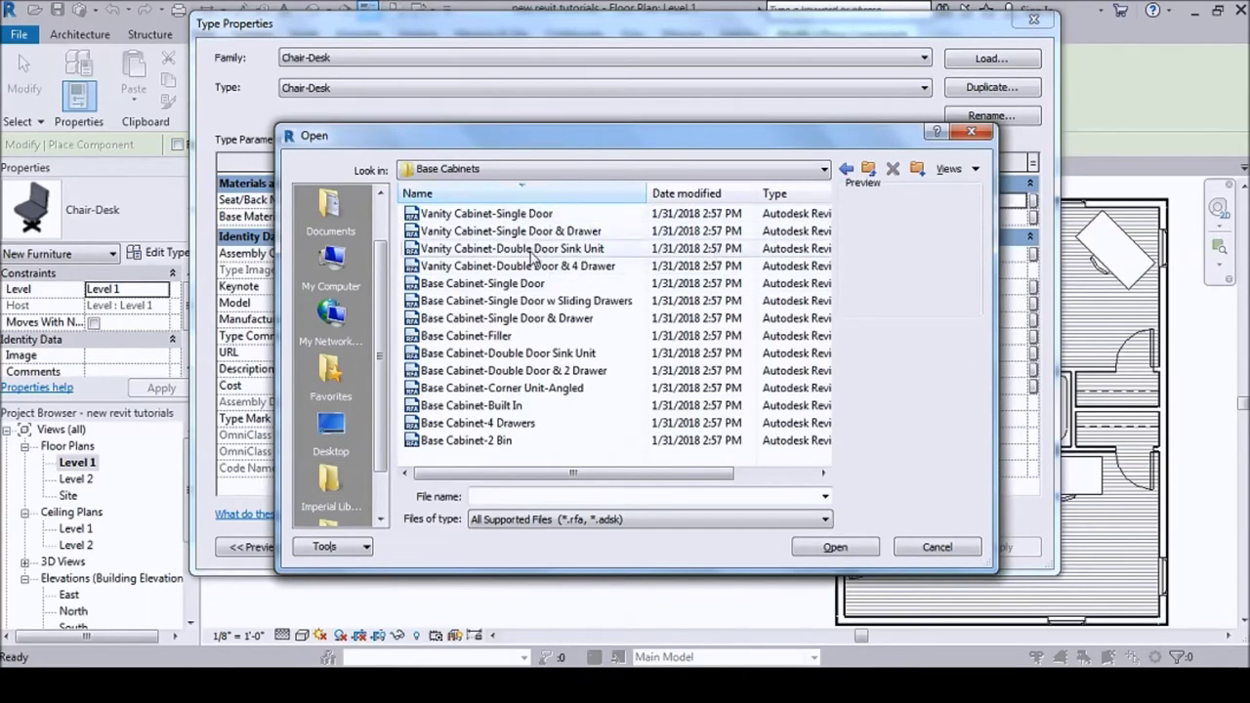
# - Load the Base Cabinet-Corner Unit-Angled family and accept its 36" type
pyautogui.click(513, 303)
pyautogui.press('Down')
pyautogui.press('Down')
pyautogui.press('Down')
pyautogui.press('Down')
pyautogui.press('Down')
pyautogui.press('Down')
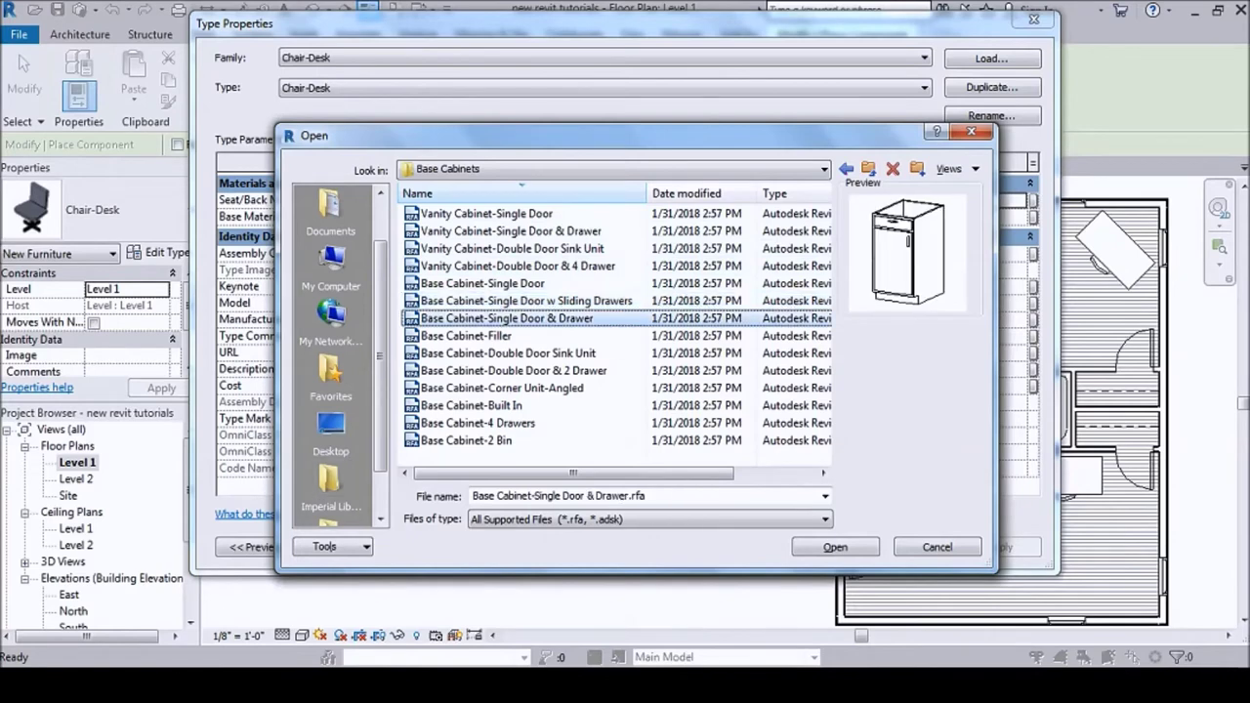
pyautogui.press('Down')
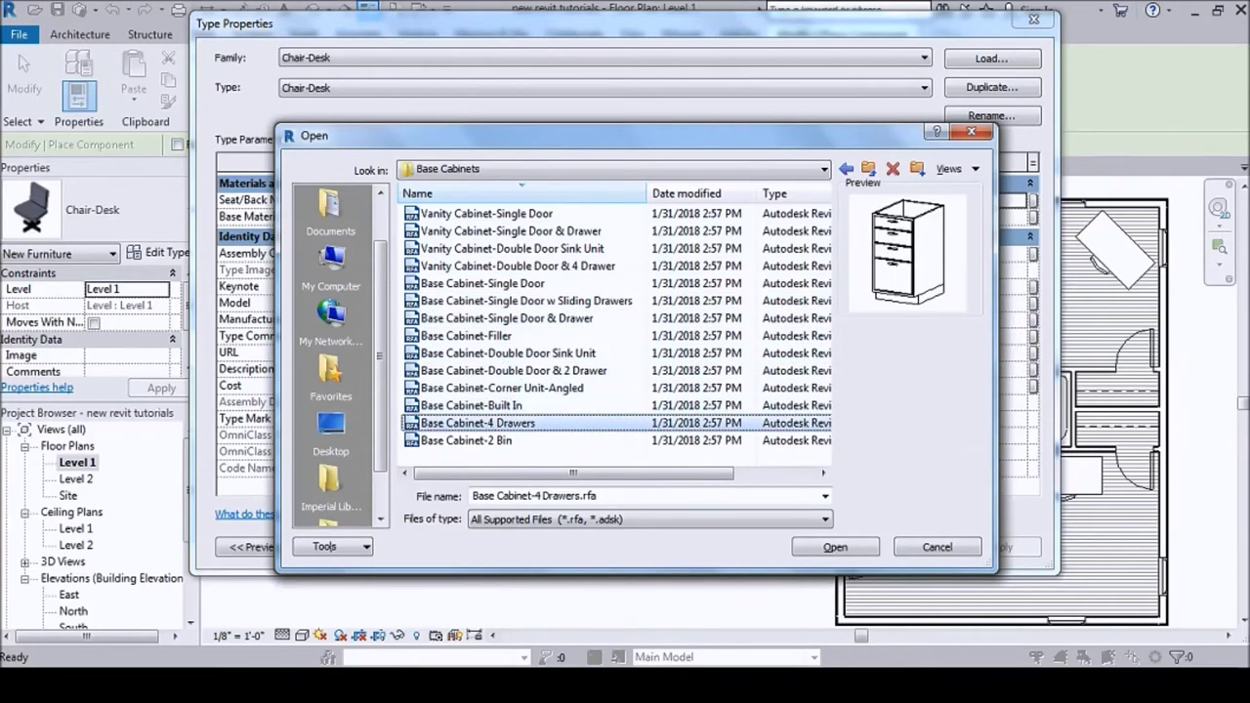
pyautogui.press('Up')
pyautogui.press('Up')
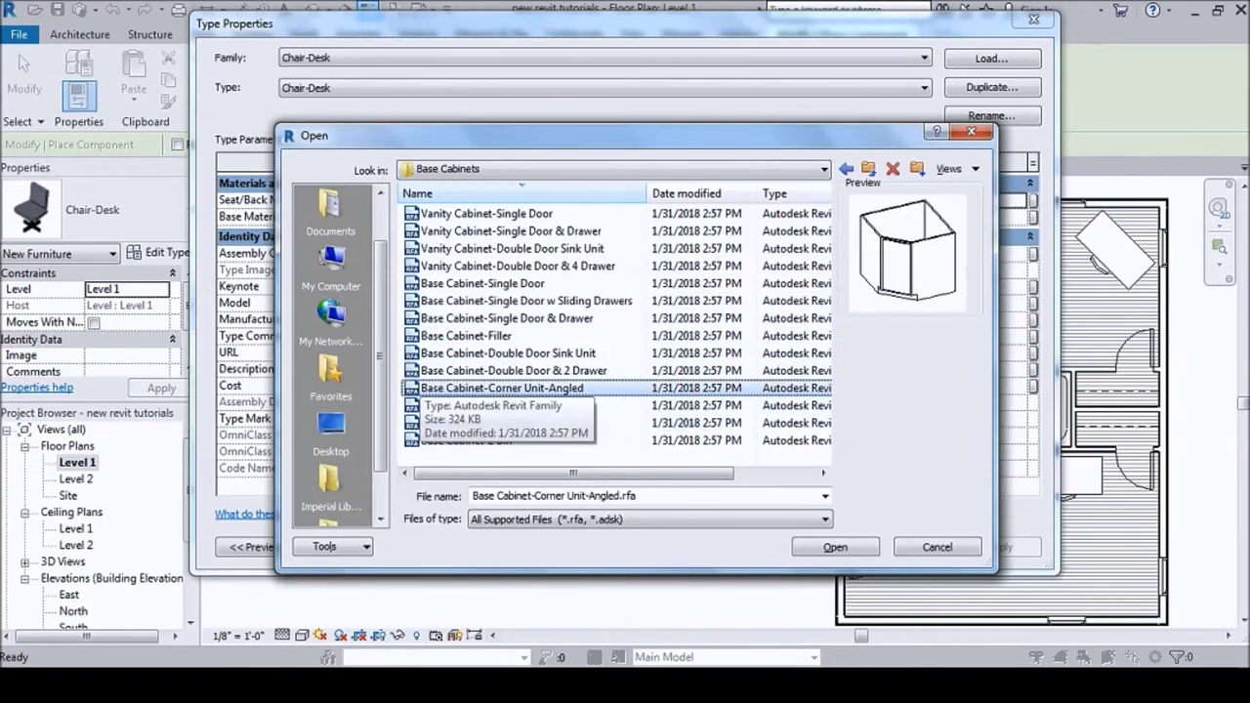
pyautogui.click(835, 548)
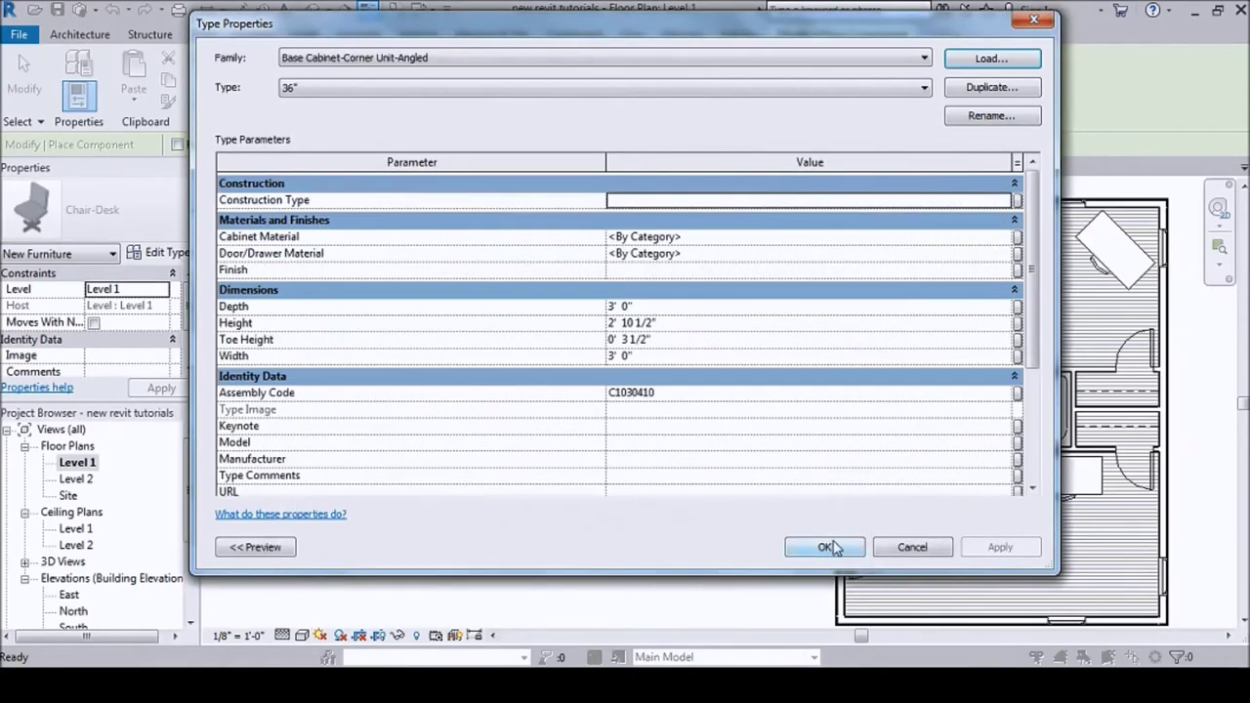
pyautogui.click(829, 548)
pyautogui.scroll(5, 507, 284)
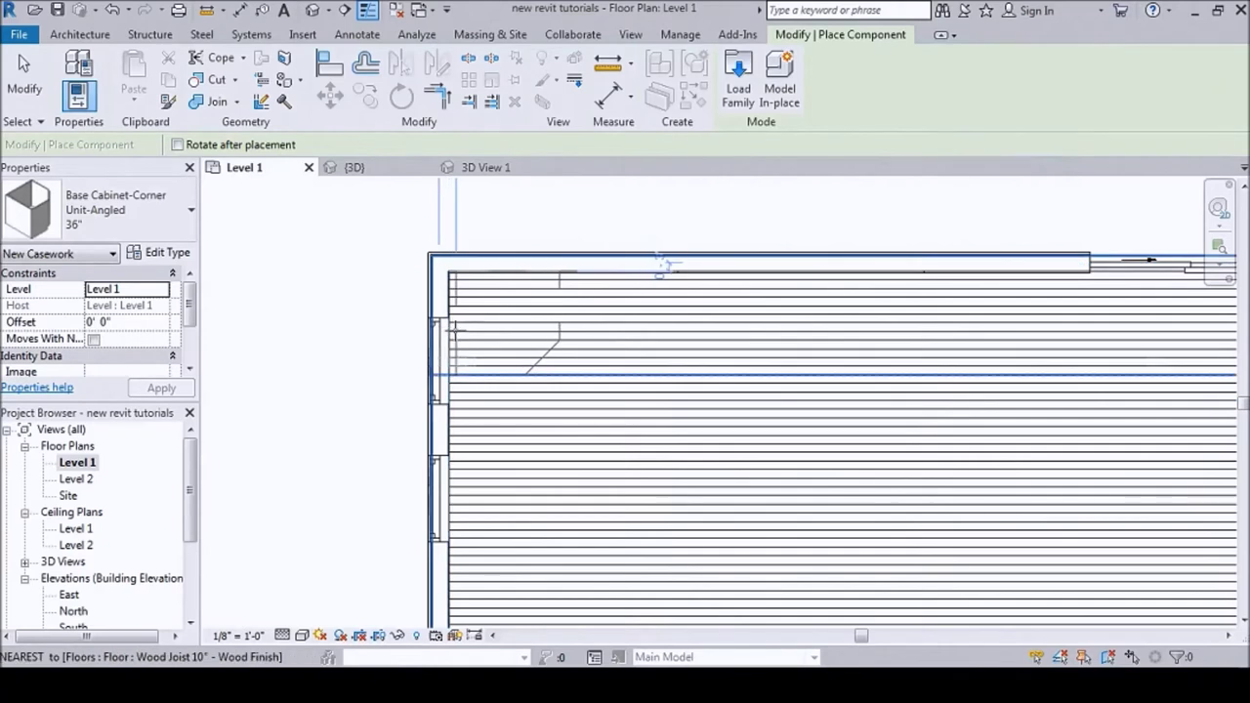
pyautogui.scroll(-2, 659, 263)
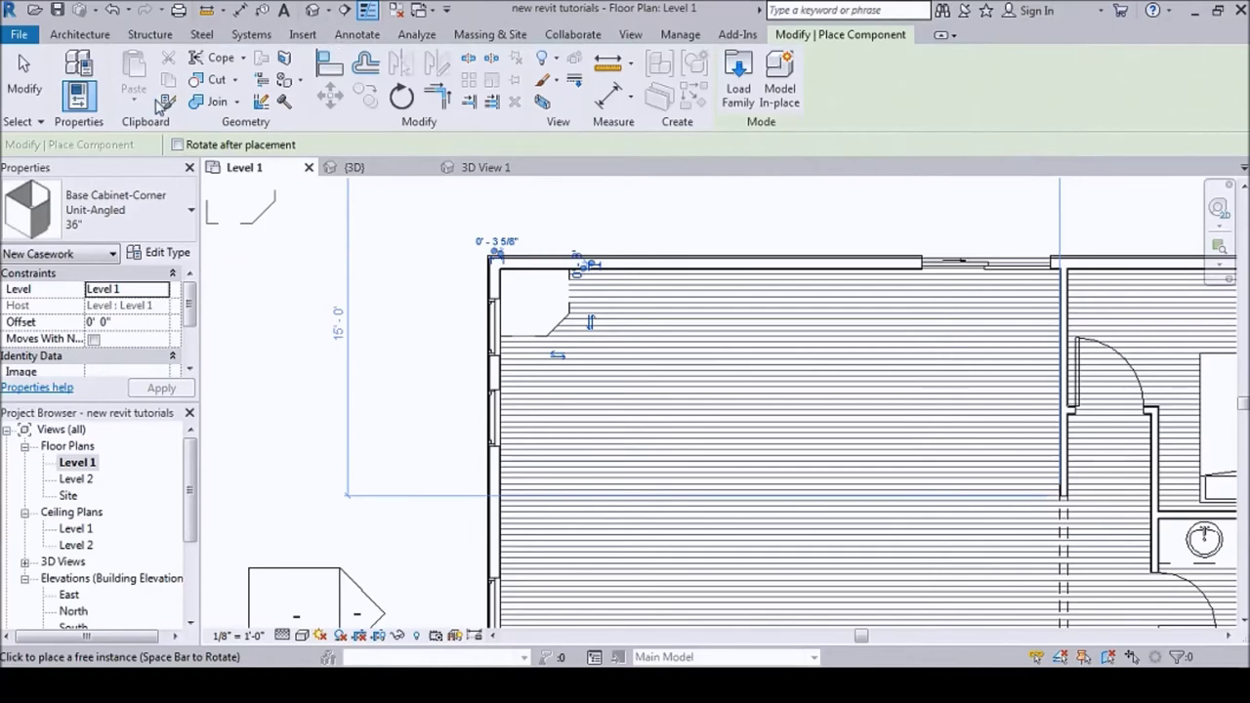
pyautogui.click(176, 253)
# - Load the Base Cabinet-Double Door & 2 Drawer family with its 30" type
pyautogui.click(1013, 62)
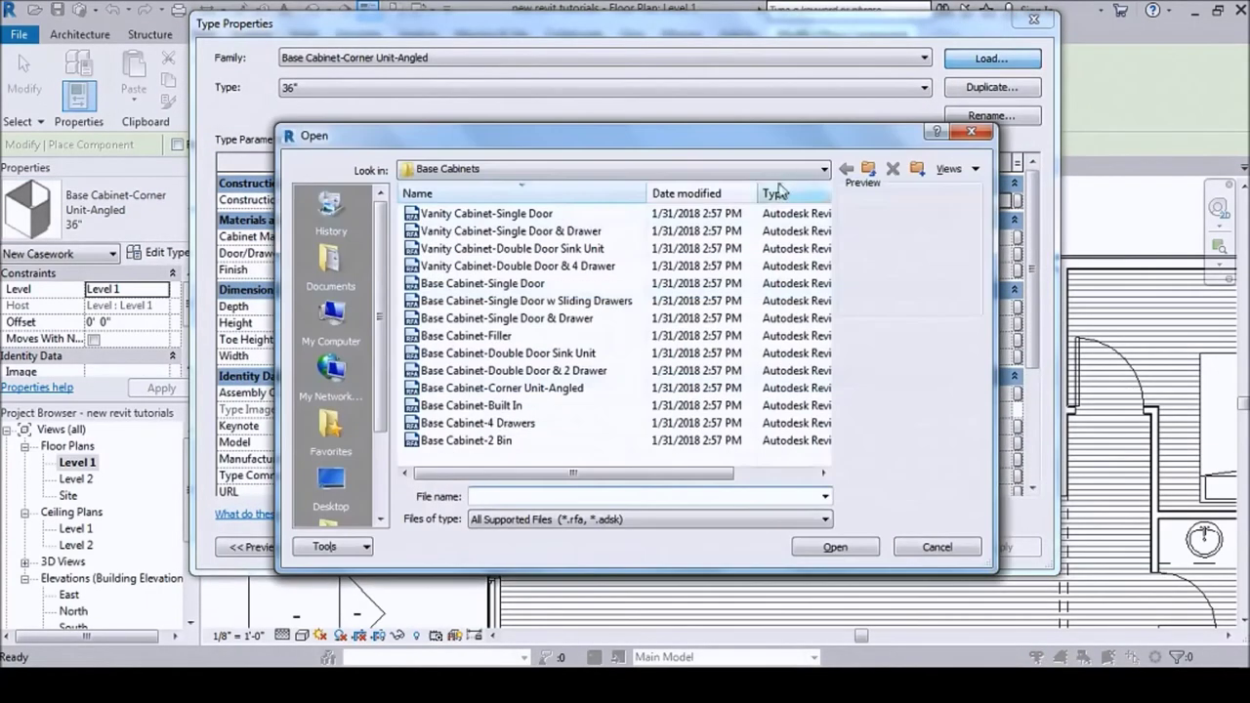
pyautogui.click(500, 441)
pyautogui.click(491, 410)
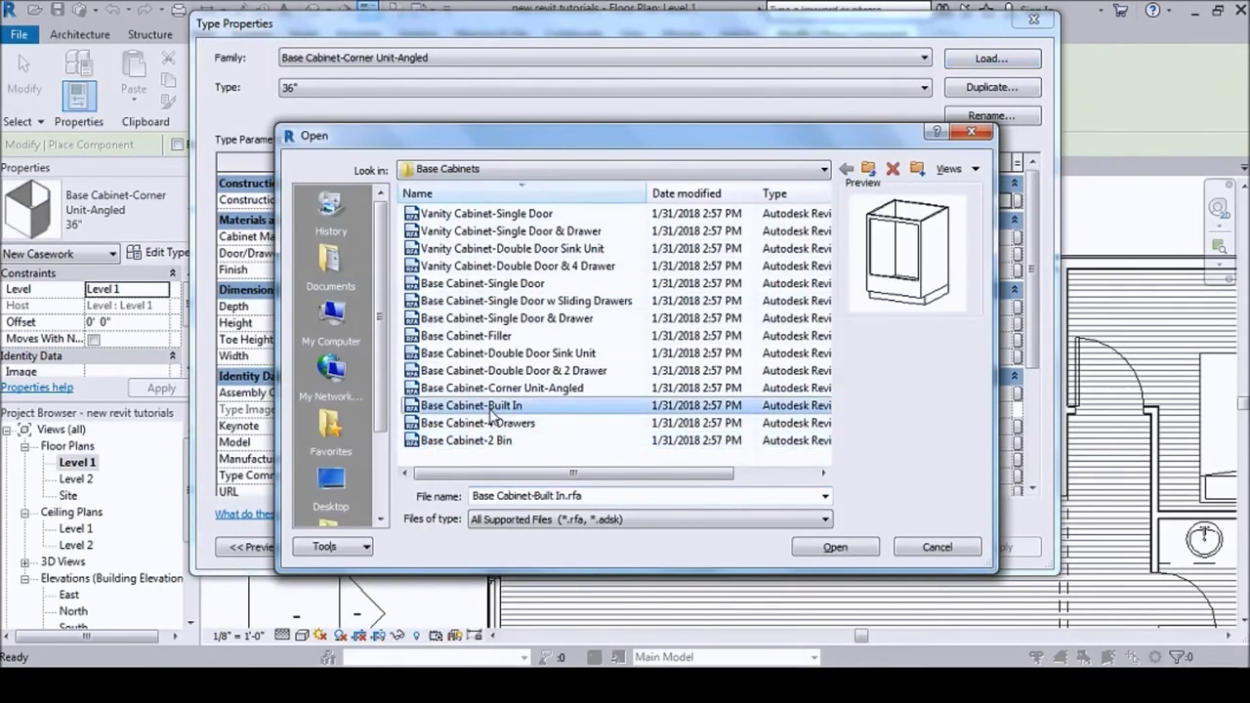
pyautogui.press('Up')
pyautogui.press('Up')
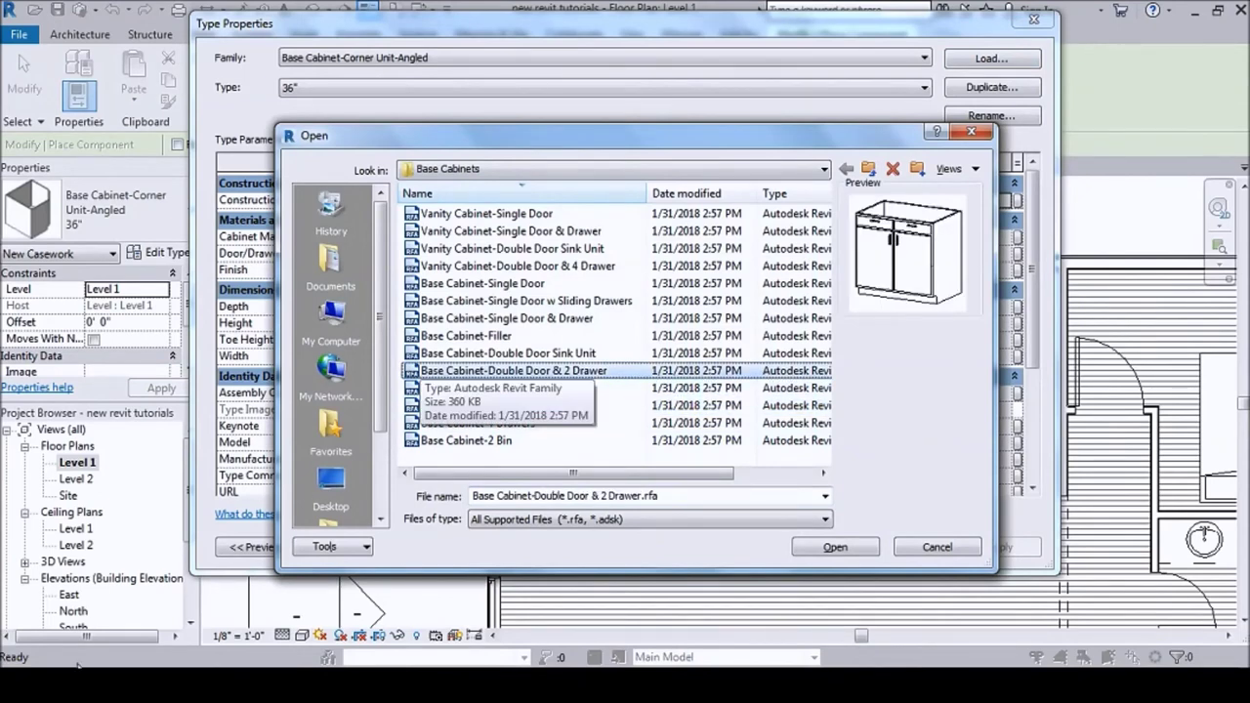
pyautogui.click(835, 549)
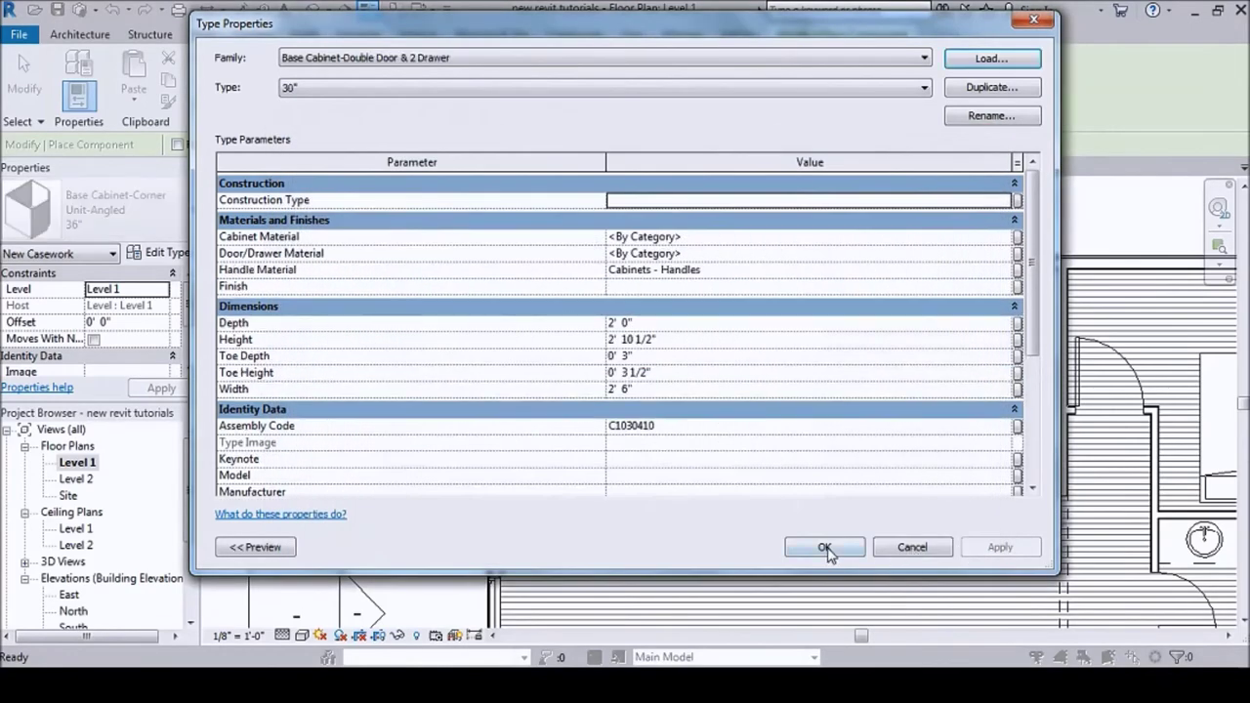
pyautogui.click(827, 626)
# - Place a 30" double-door cabinet against the left wall beside the corner unit
pyautogui.scroll(3, 570, 362)
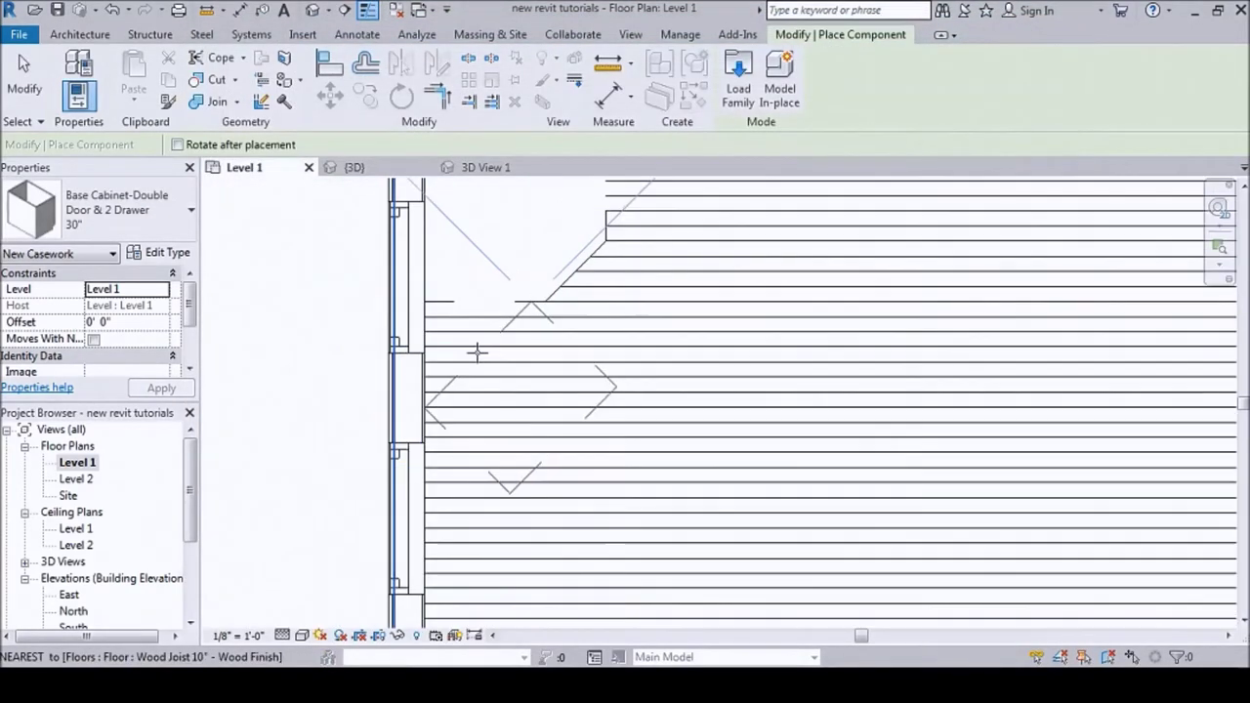
pyautogui.click(414, 381)
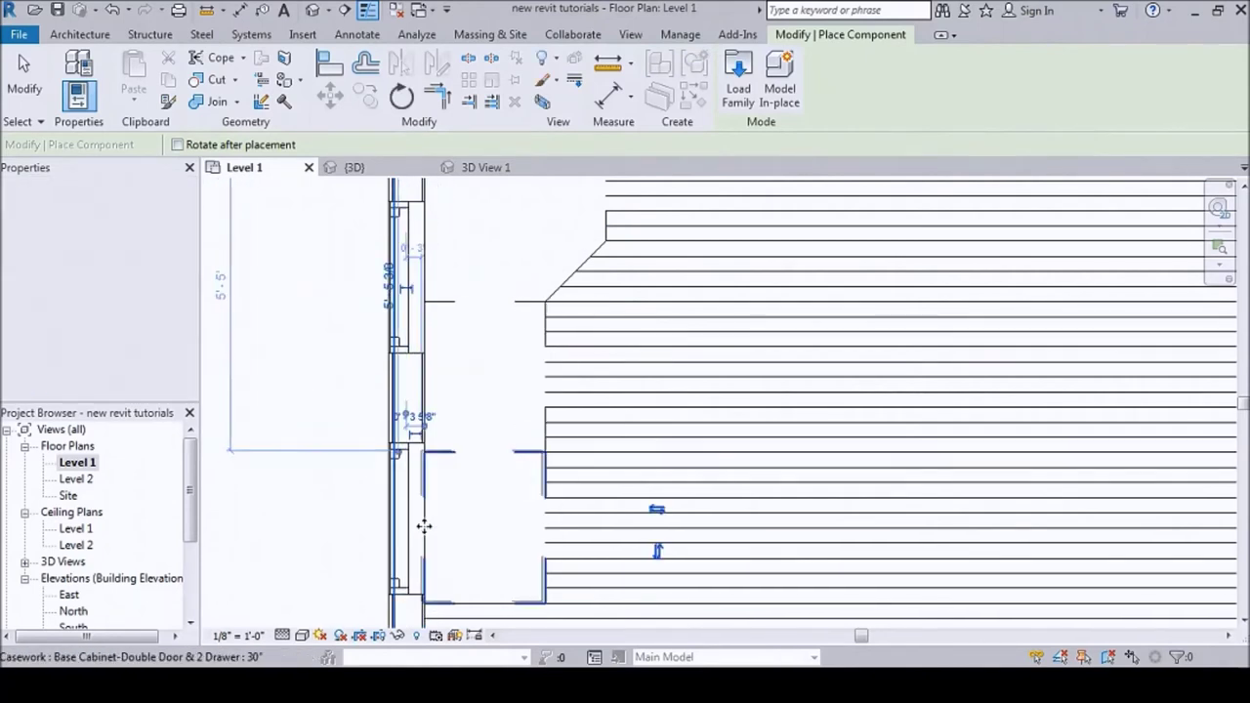
pyautogui.scroll(-2, 522, 283)
pyautogui.scroll(2, 516, 421)
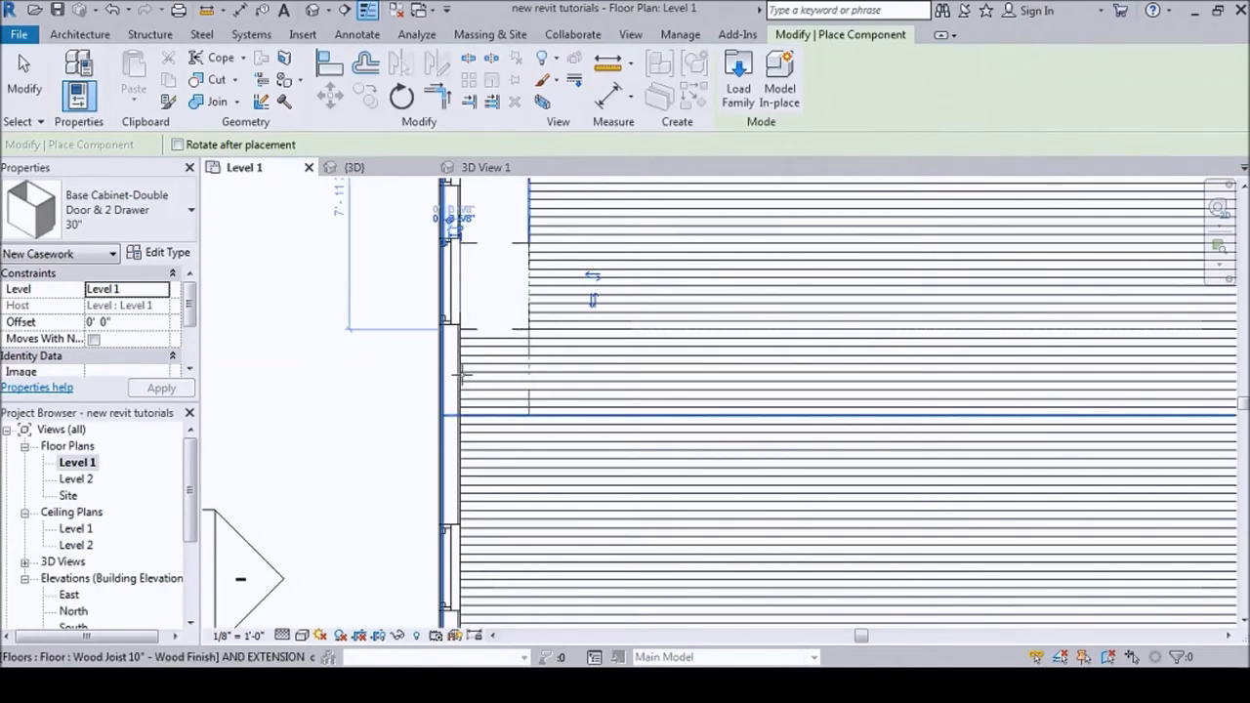
pyautogui.scroll(-5, 464, 376)
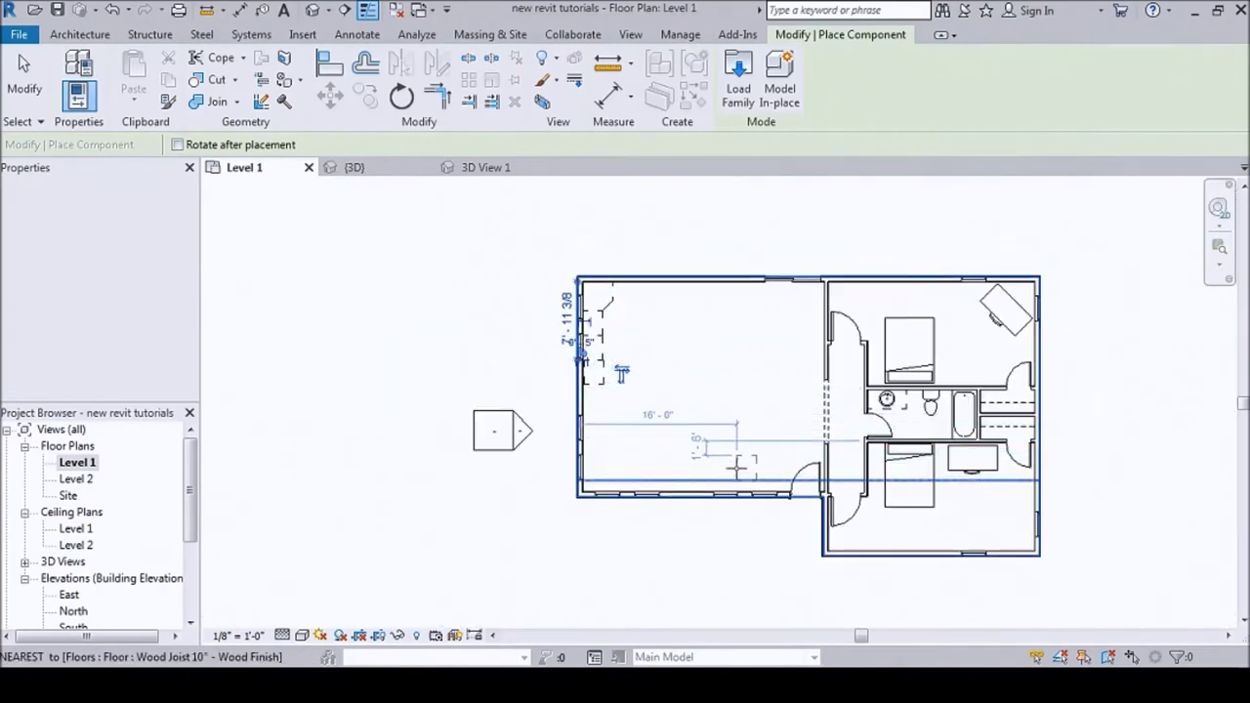
pyautogui.scroll(4, 610, 301)
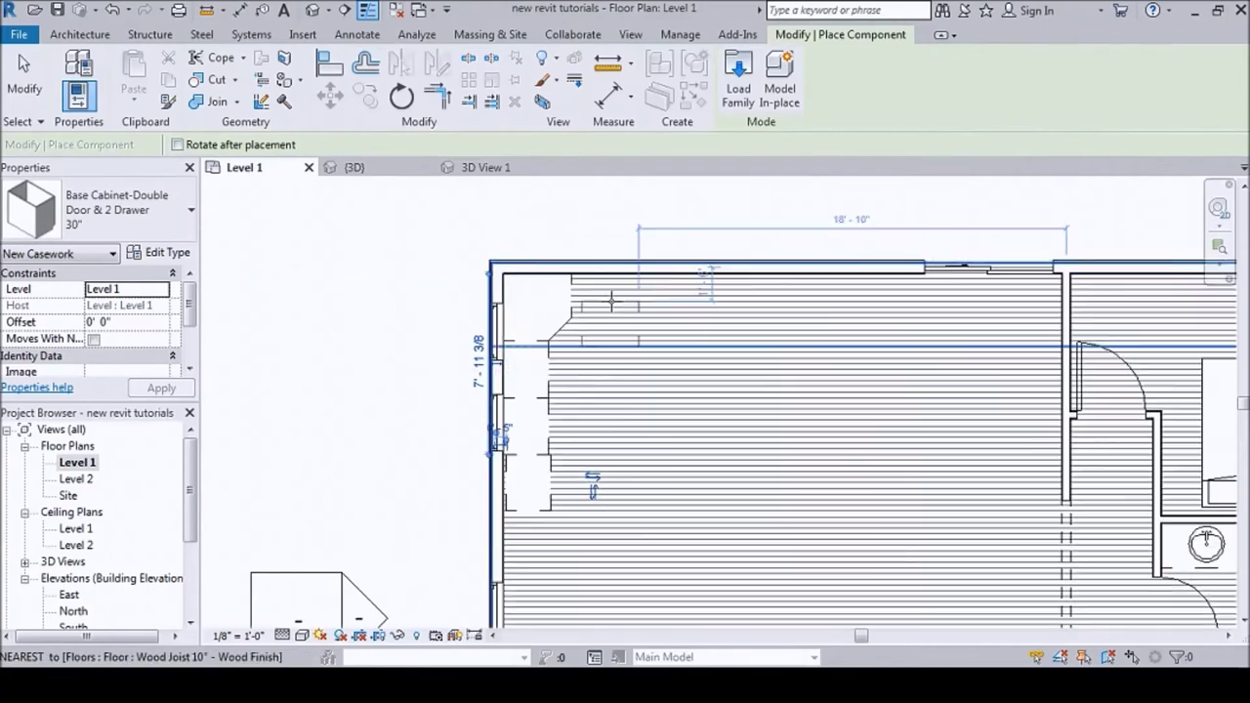
pyautogui.scroll(2, 610, 298)
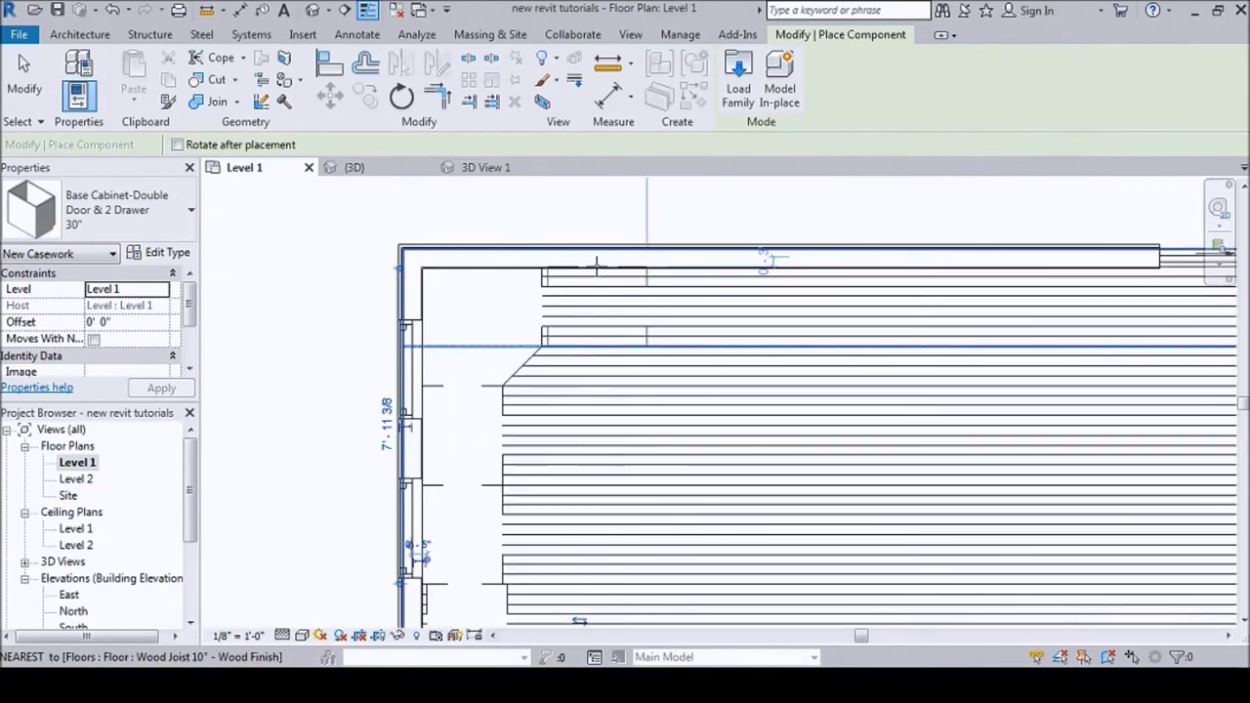
pyautogui.scroll(5, 589, 265)
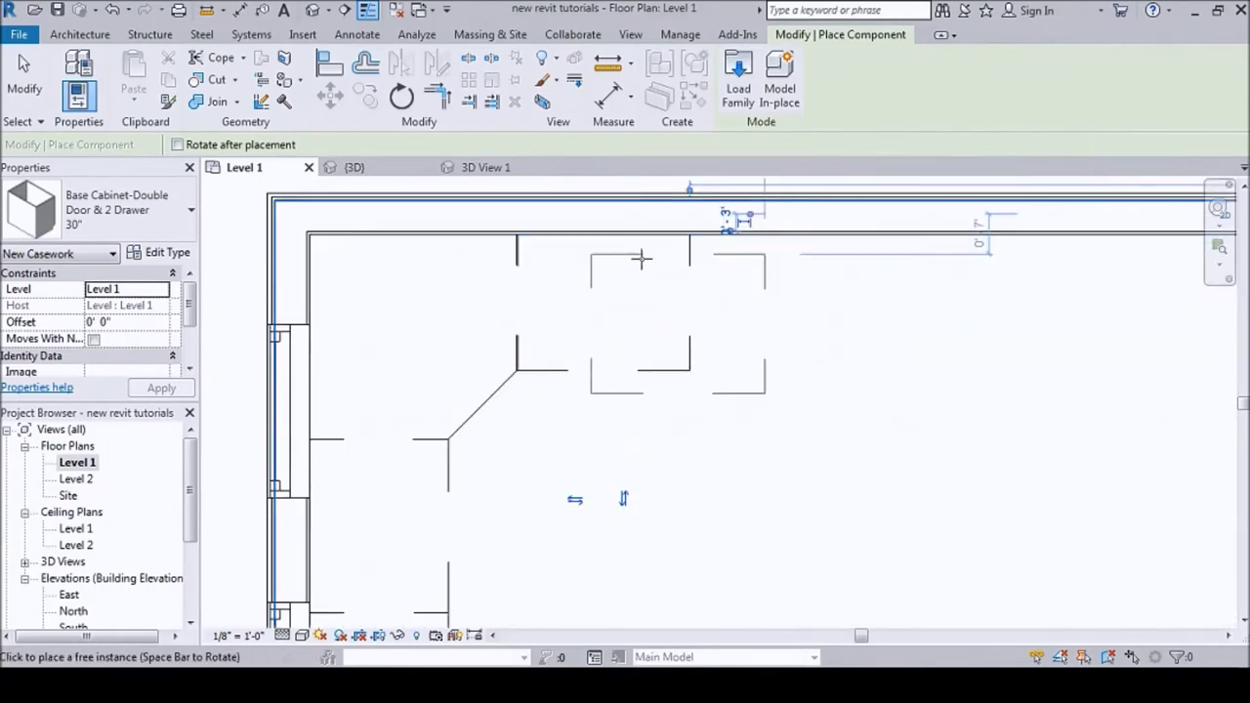
pyautogui.press('Escape')
pyautogui.scroll(3, 467, 388)
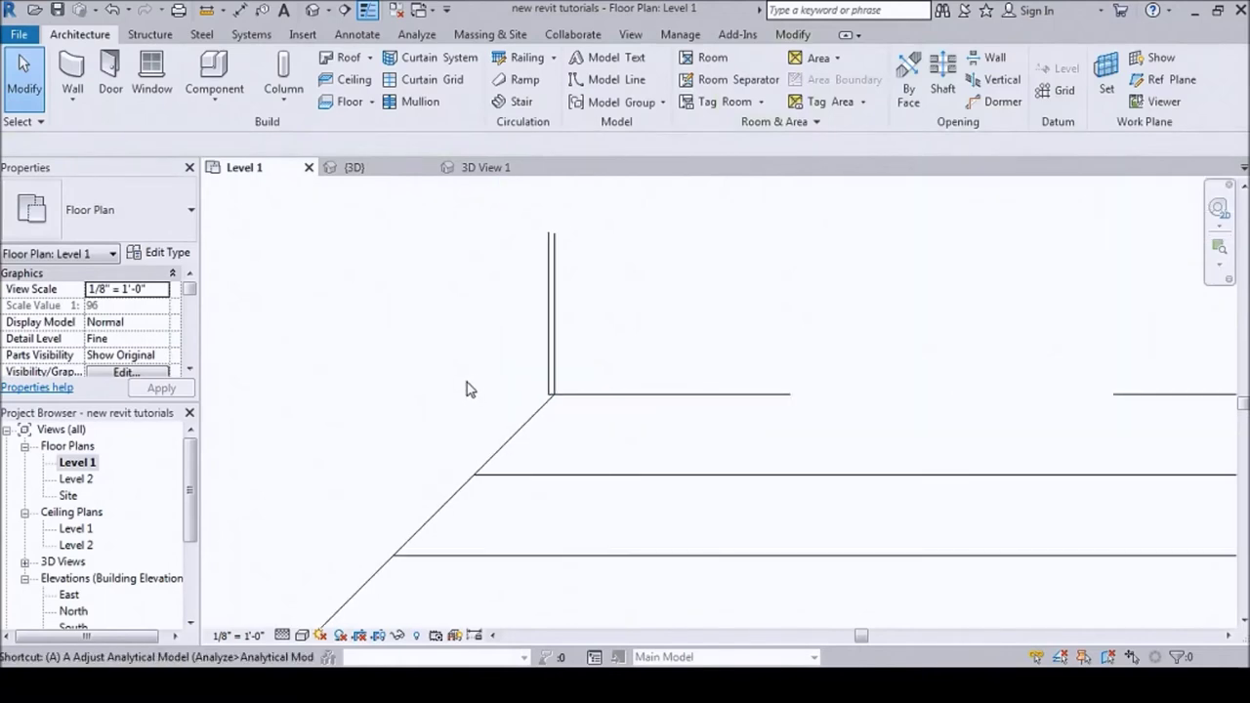
# - Align the base cabinet's edge to the wall face with AL
pyautogui.scroll(2, 527, 376)
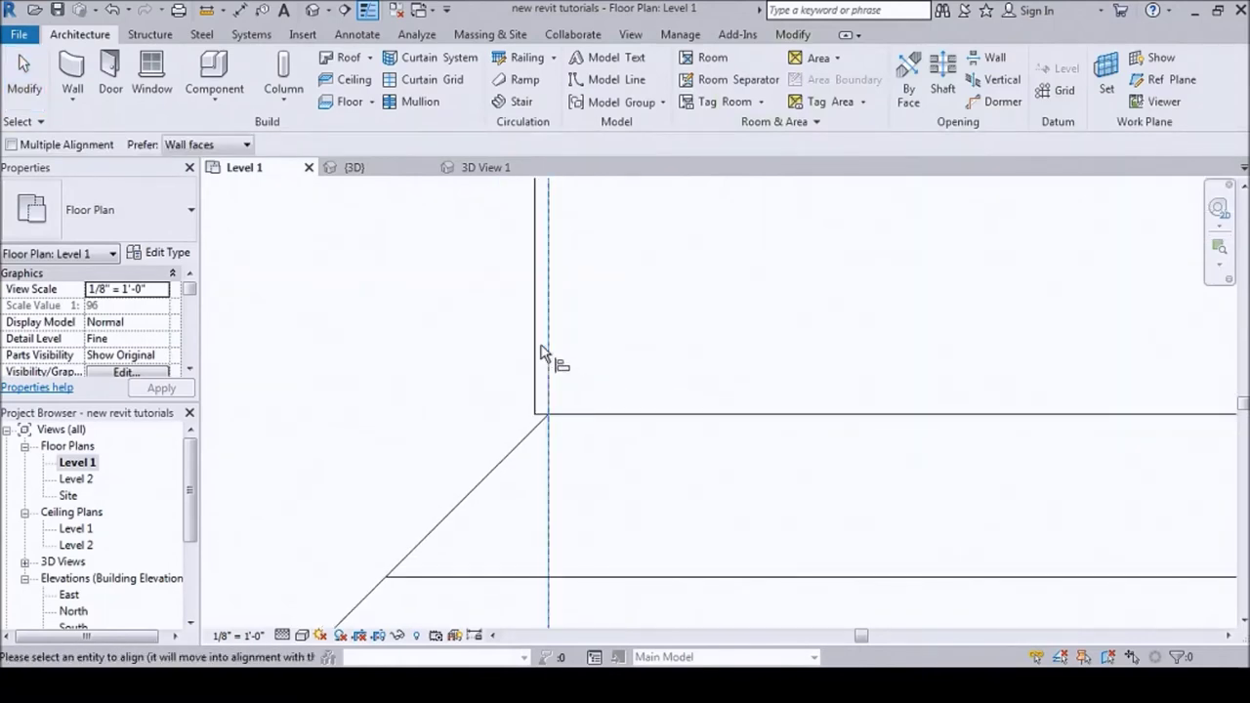
pyautogui.press('Escape')
pyautogui.press('Escape')
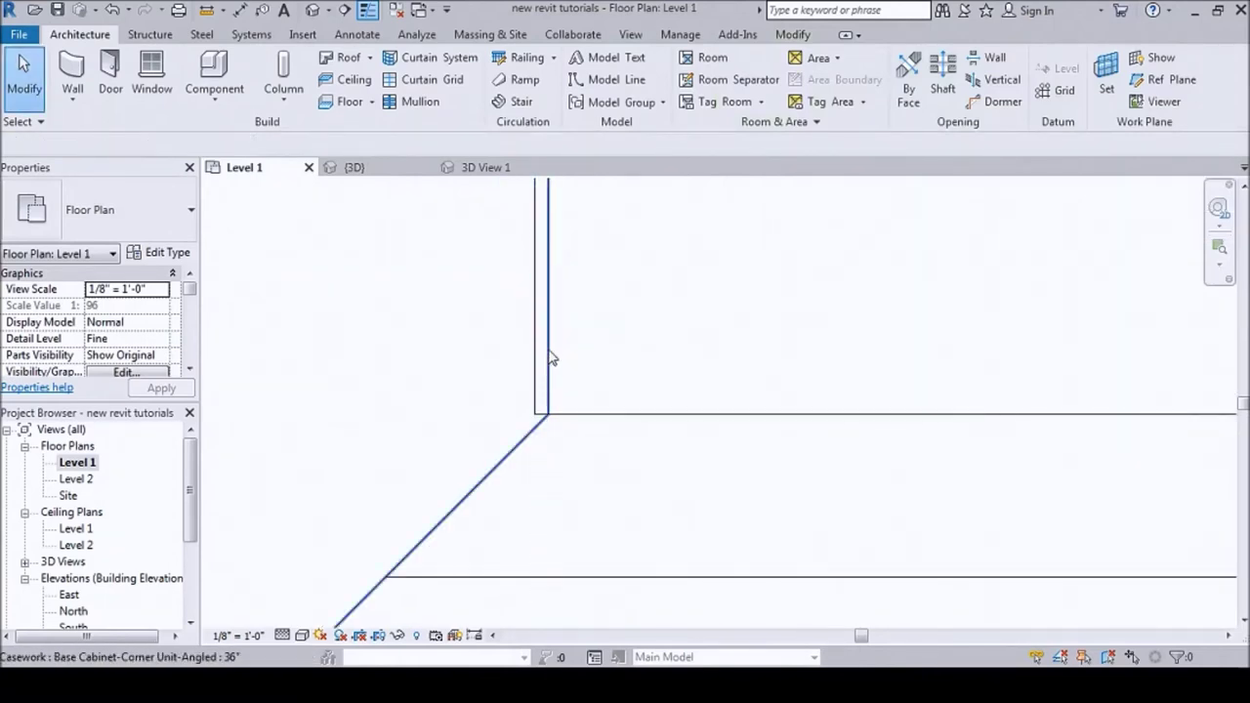
pyautogui.press('a')
pyautogui.press('l')
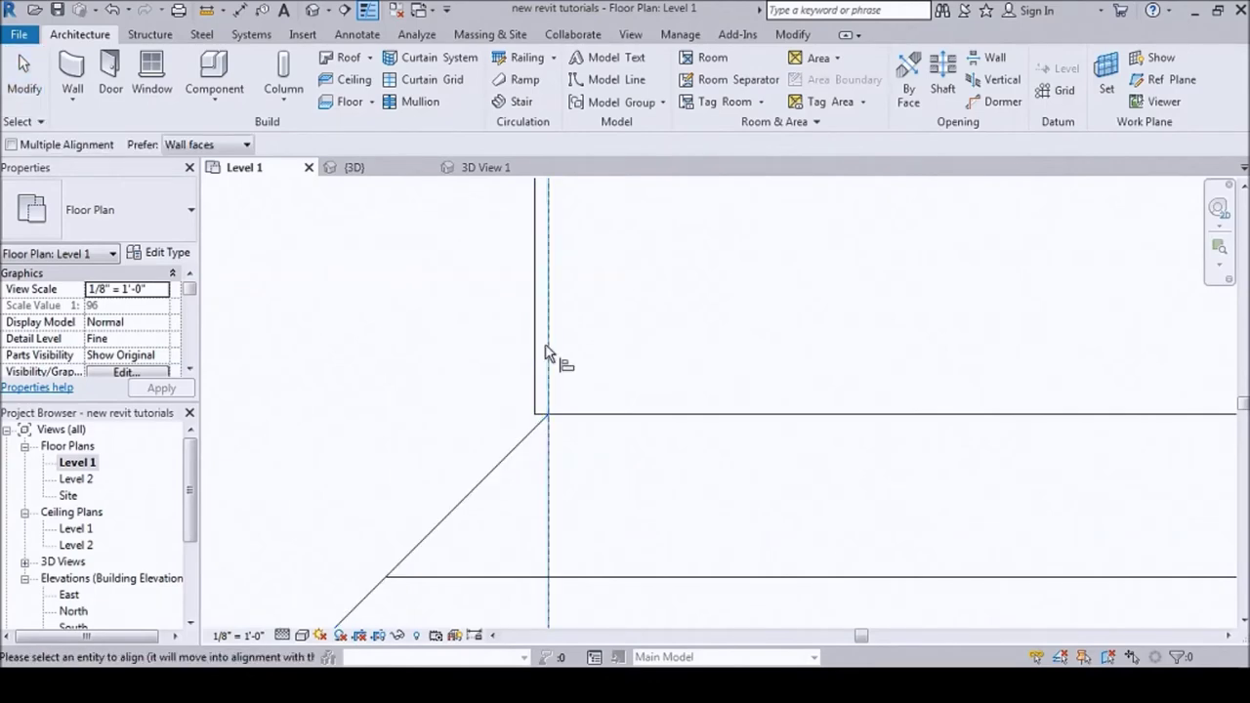
pyautogui.click(533, 342)
pyautogui.click(549, 422)
# - Copy the cabinet twice to the right along the top wall, one cabinet width apart
pyautogui.click(549, 413)
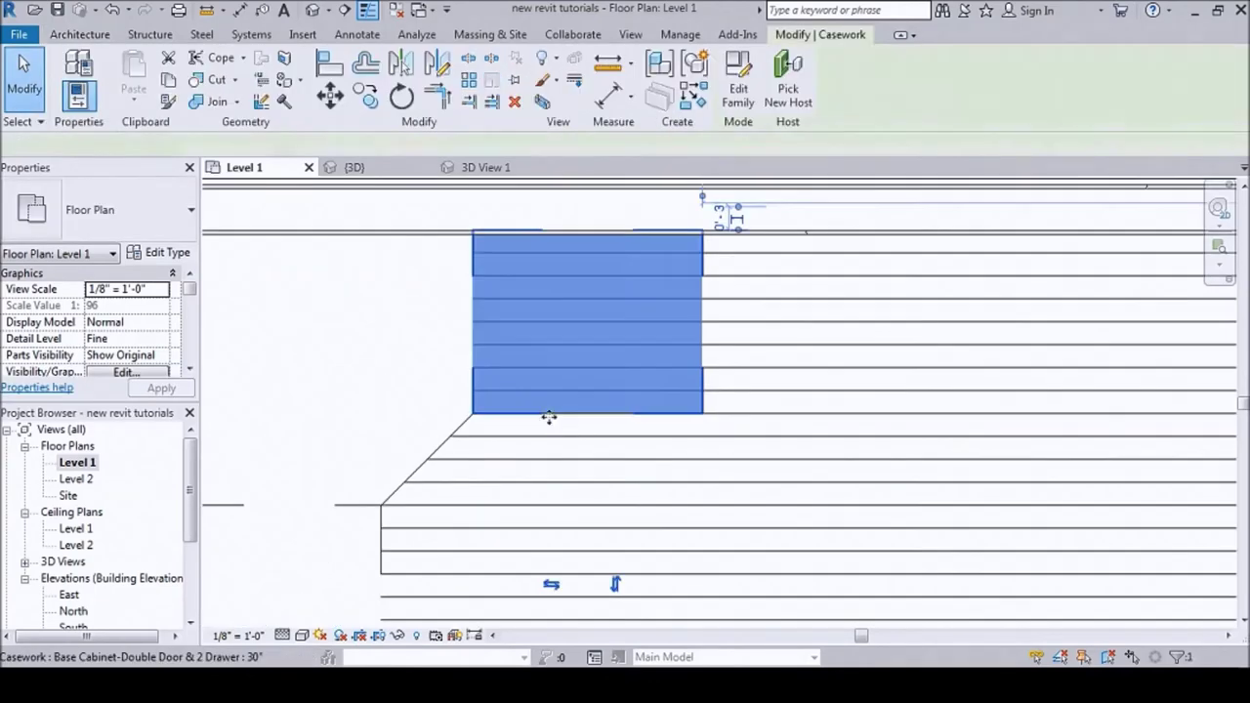
pyautogui.press('c')
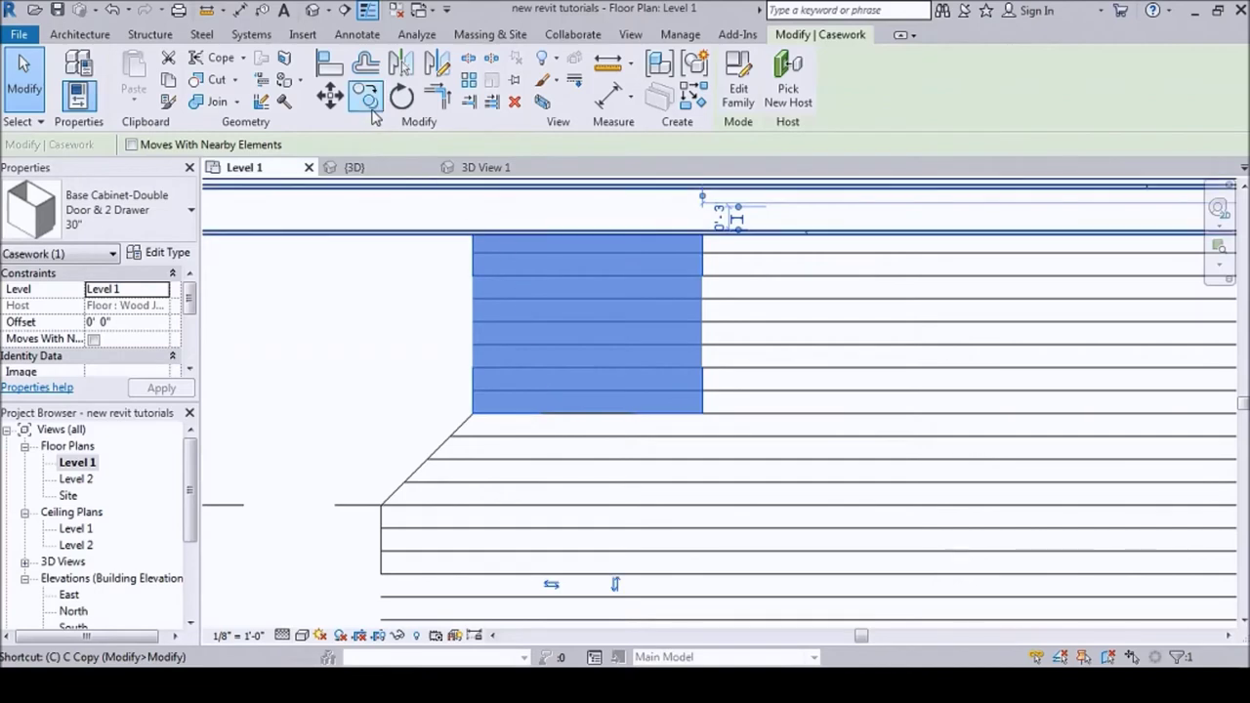
pyautogui.click(474, 414)
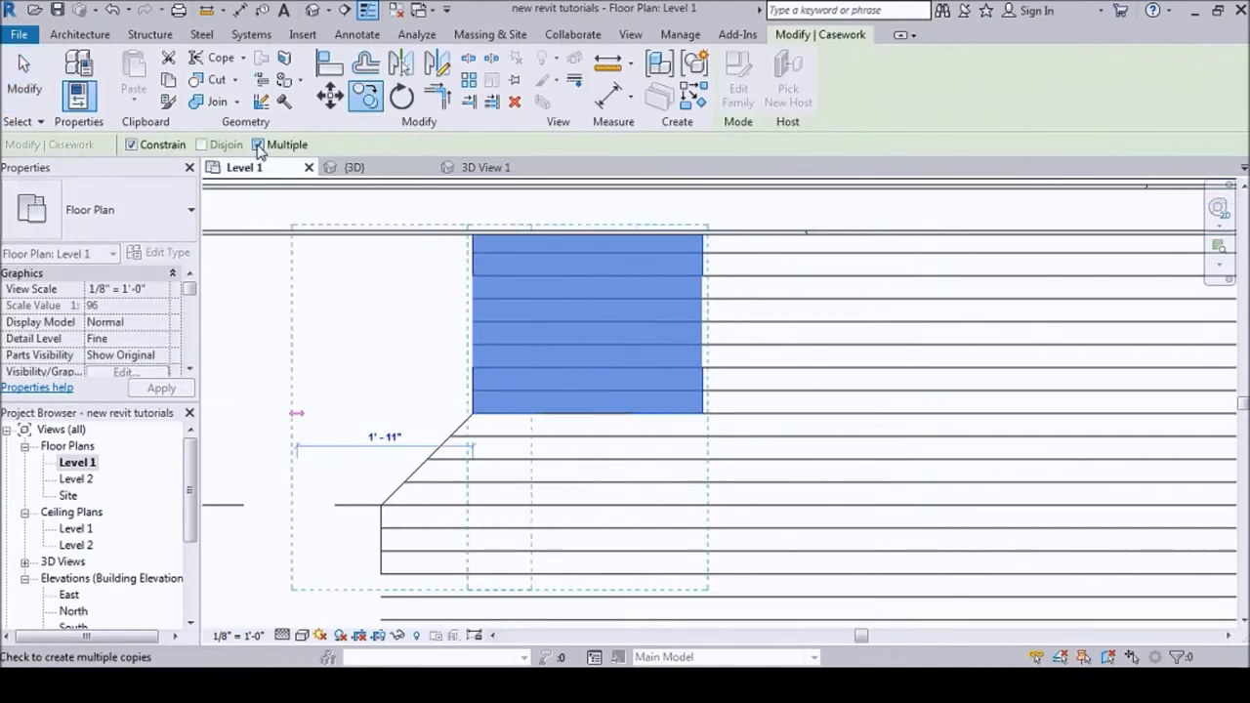
pyautogui.click(703, 415)
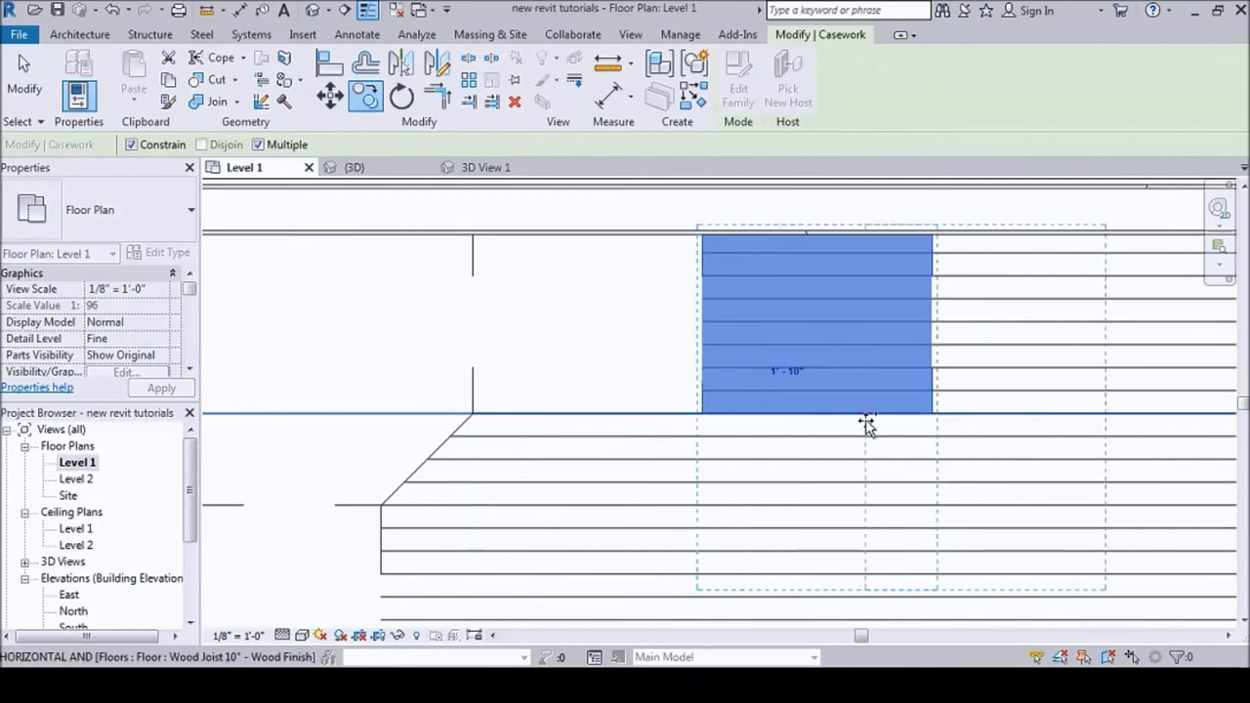
pyautogui.click(932, 420)
pyautogui.scroll(-5, 683, 357)
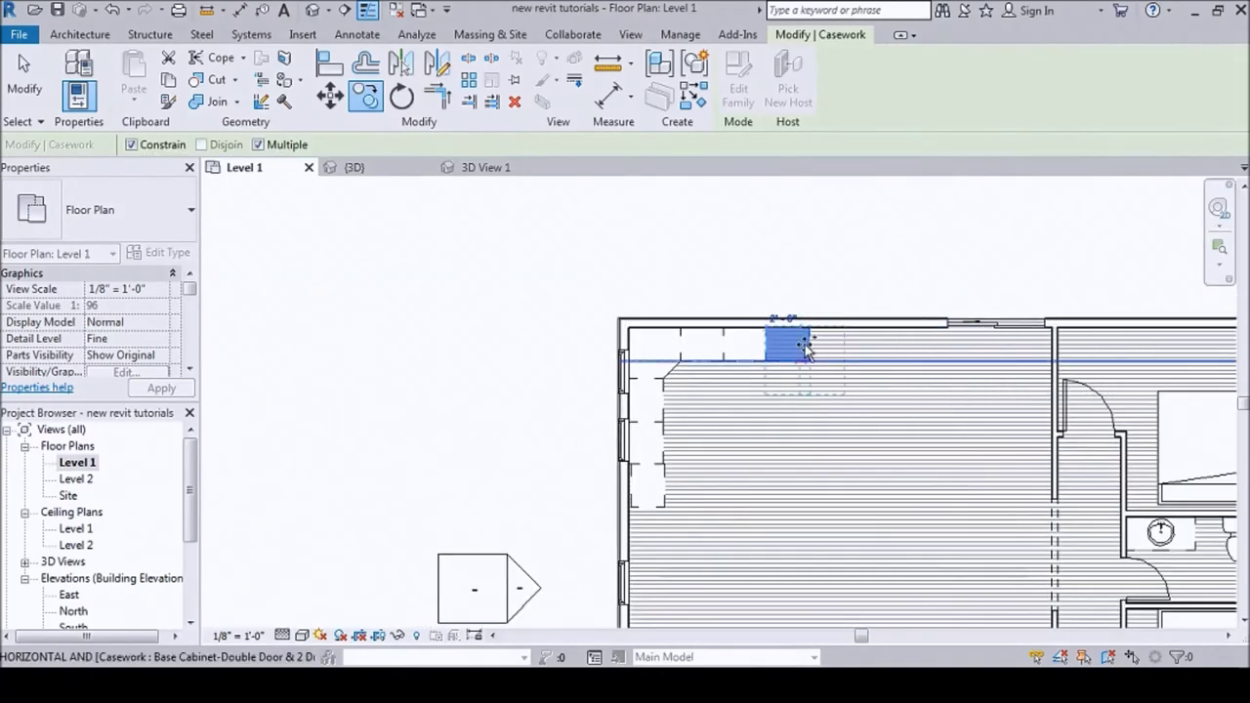
pyautogui.scroll(3, 811, 359)
pyautogui.scroll(-3, 859, 381)
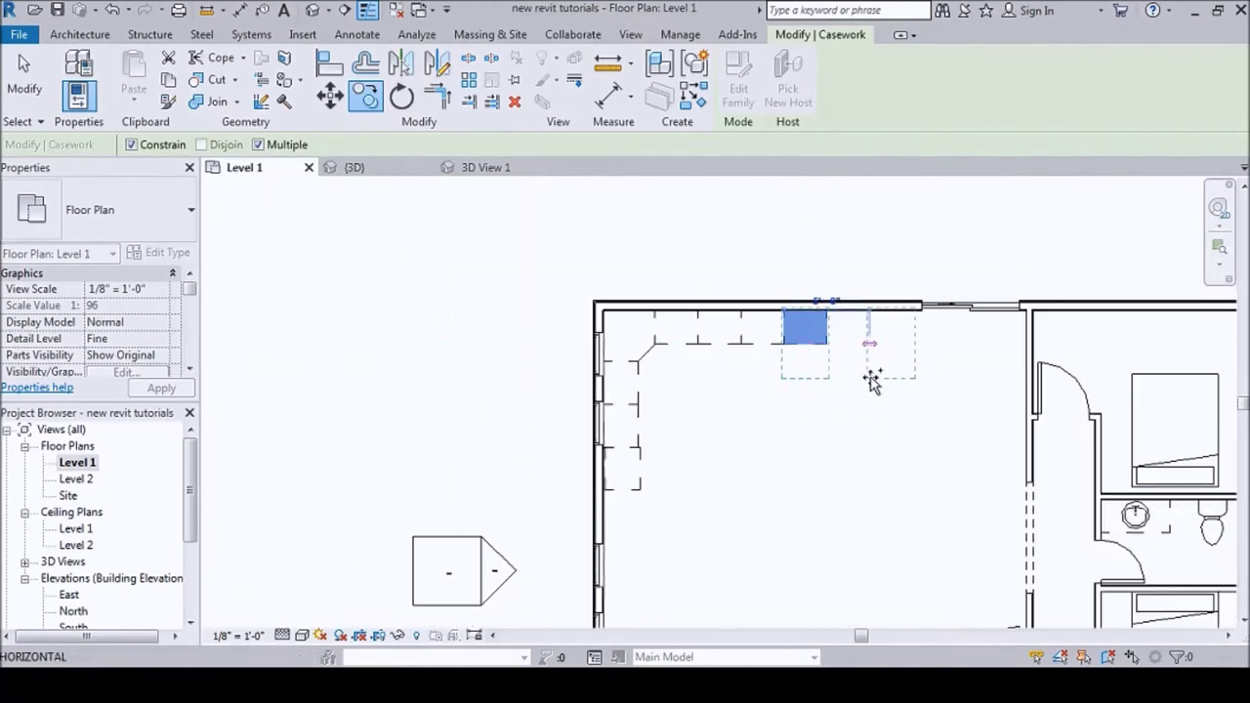
pyautogui.press('Escape')
pyautogui.press('Escape')
pyautogui.scroll(-4, 863, 418)
pyautogui.scroll(2, 863, 417)
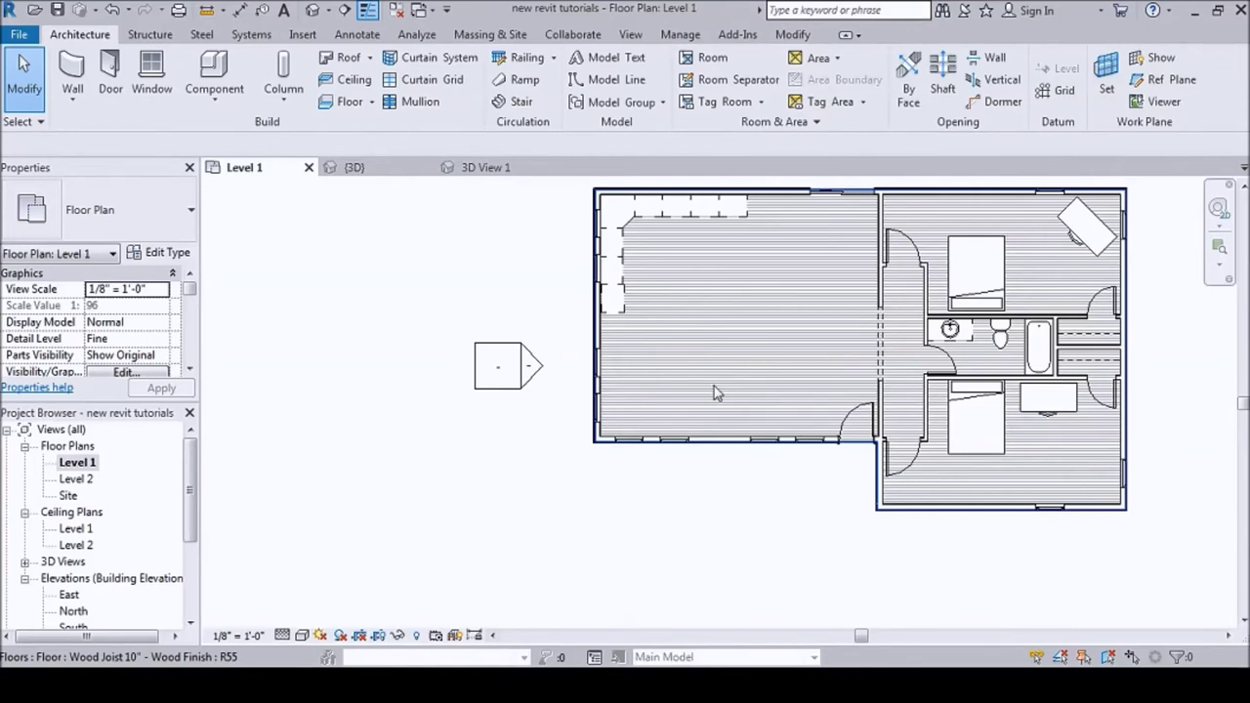
pyautogui.scroll(1, 574, 283)
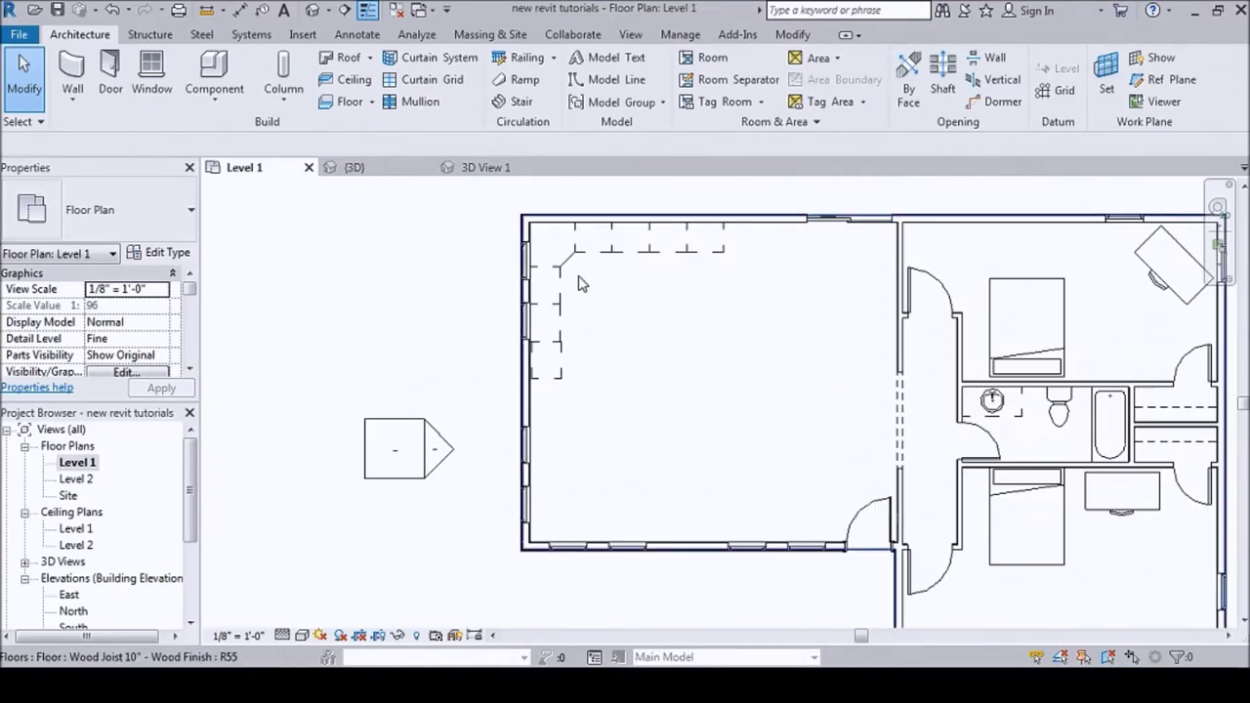
pyautogui.scroll(1, 633, 311)
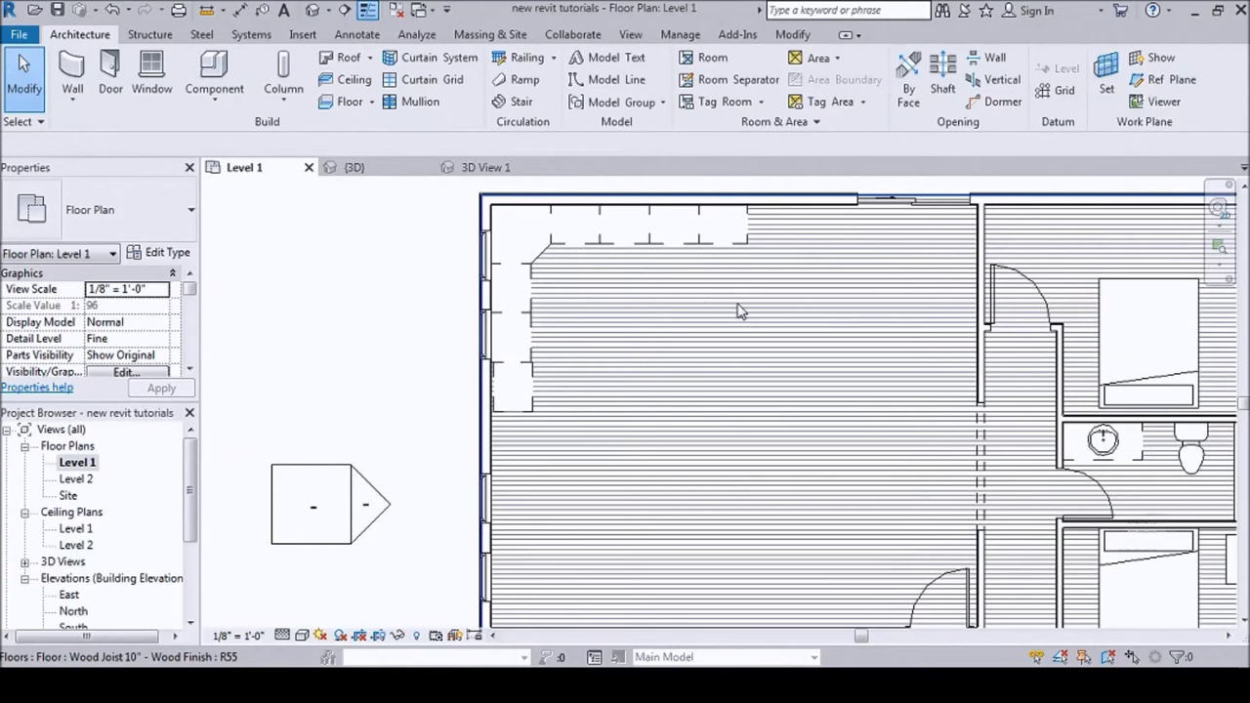
pyautogui.scroll(-1, 712, 295)
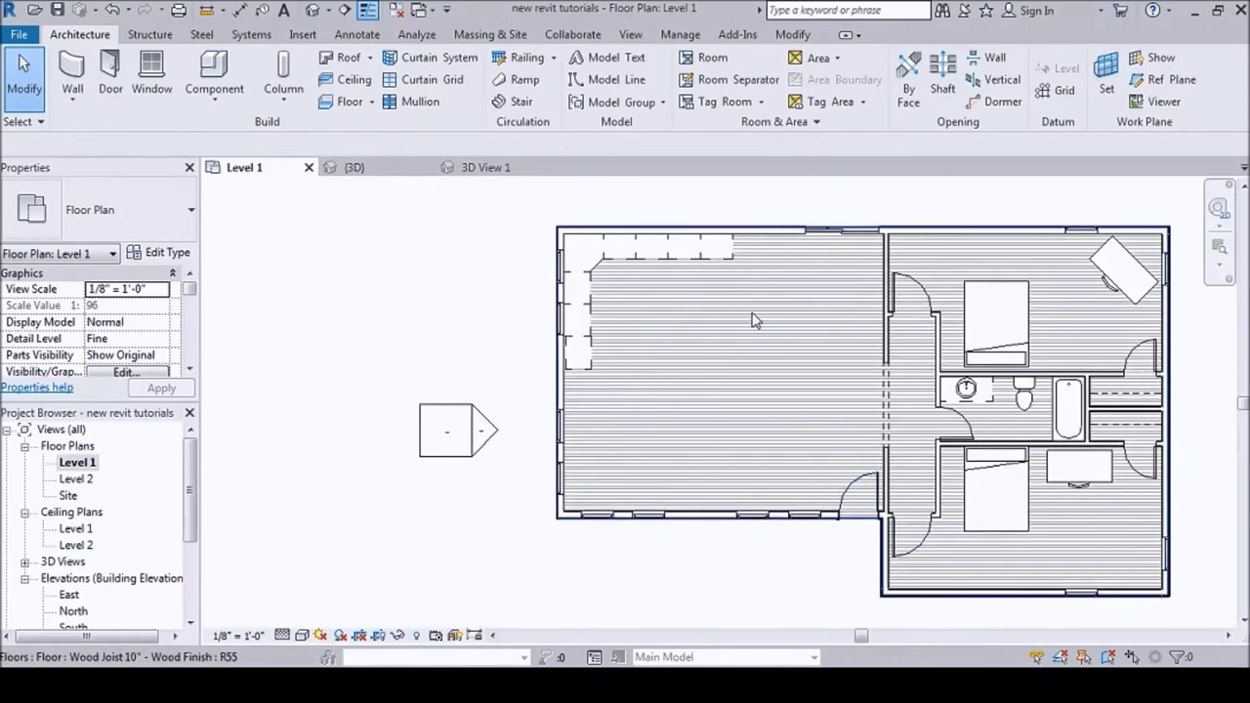
pyautogui.scroll(3, 751, 321)
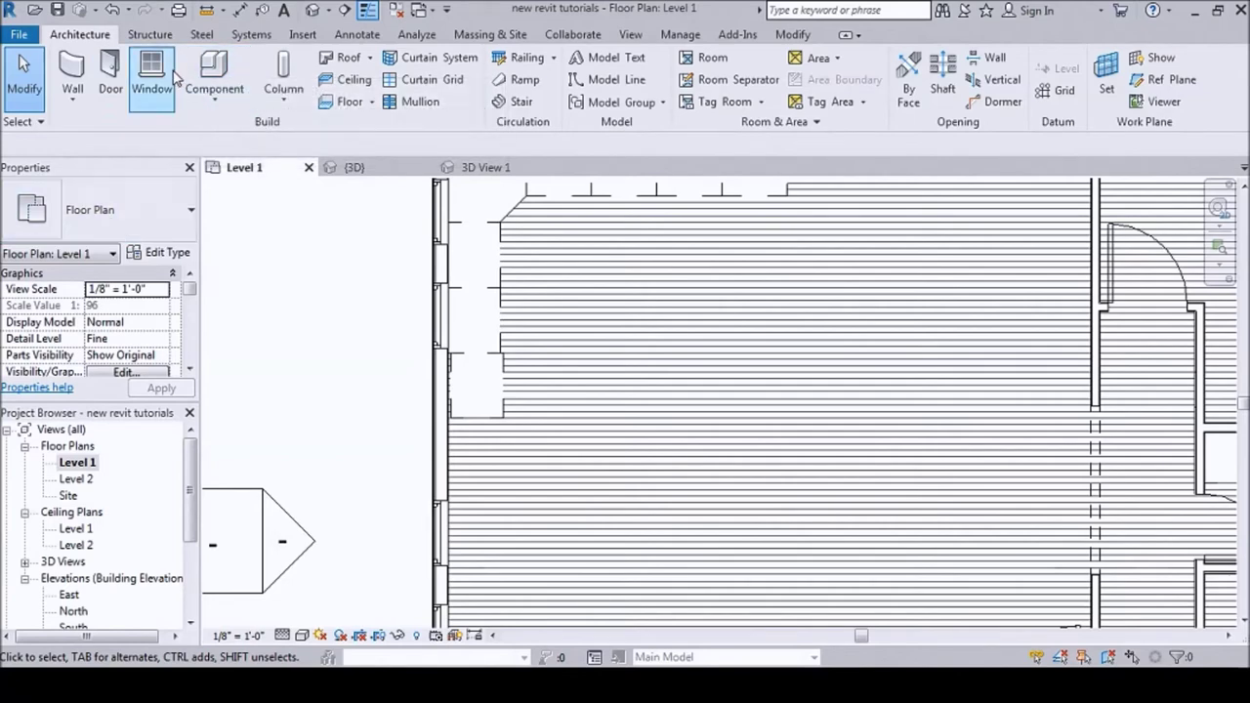
pyautogui.click(215, 77)
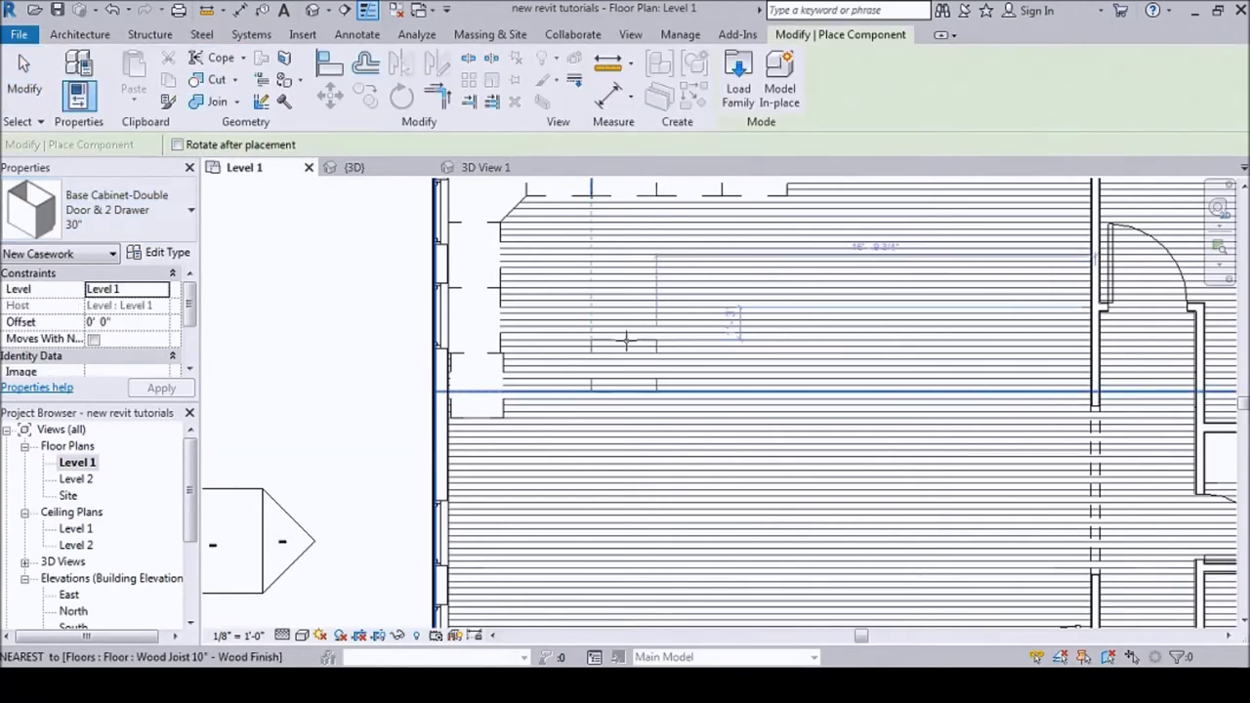
# - Place the 30" double-door base cabinets as an island in the kitchen
pyautogui.scroll(1, 605, 349)
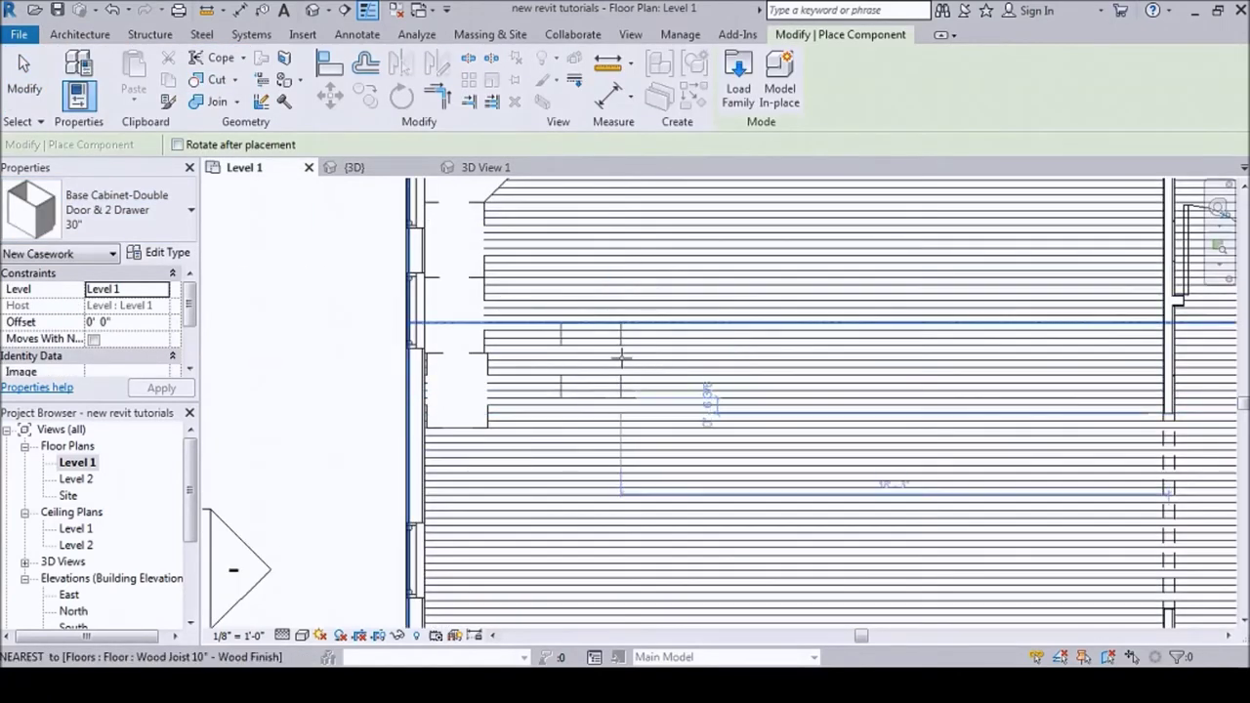
pyautogui.scroll(-4, 508, 317)
pyautogui.scroll(3, 478, 230)
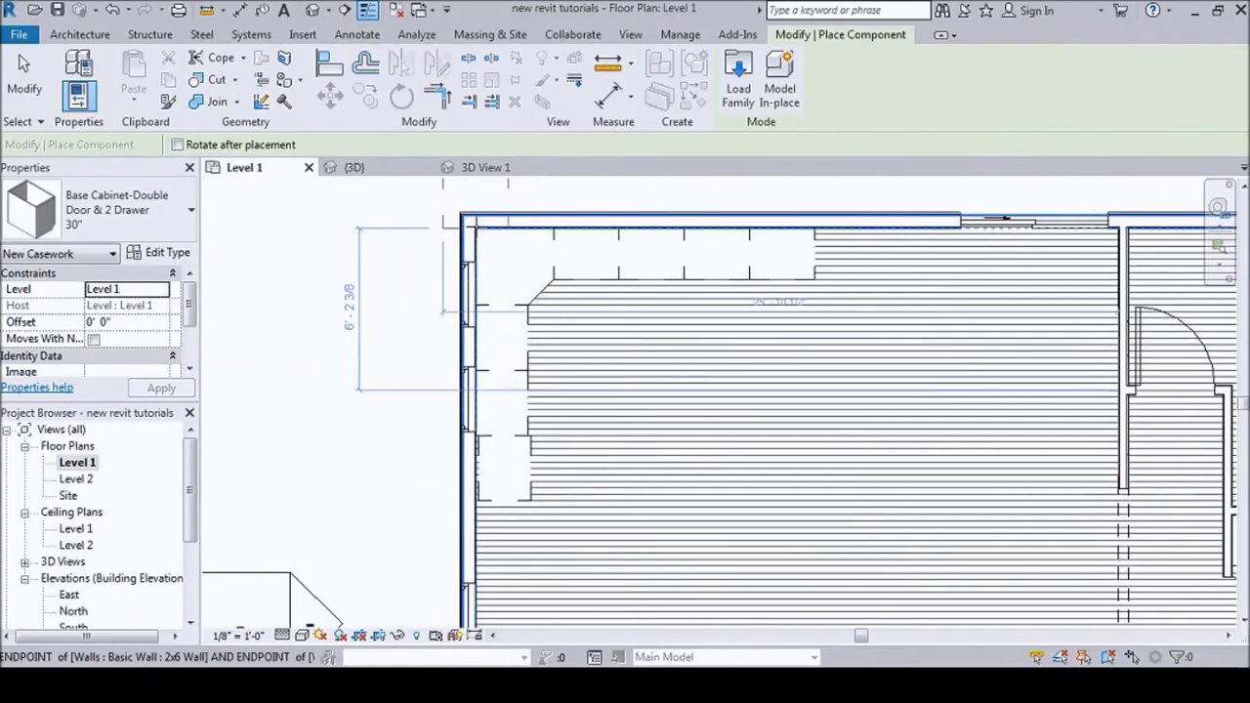
pyautogui.scroll(2, 586, 458)
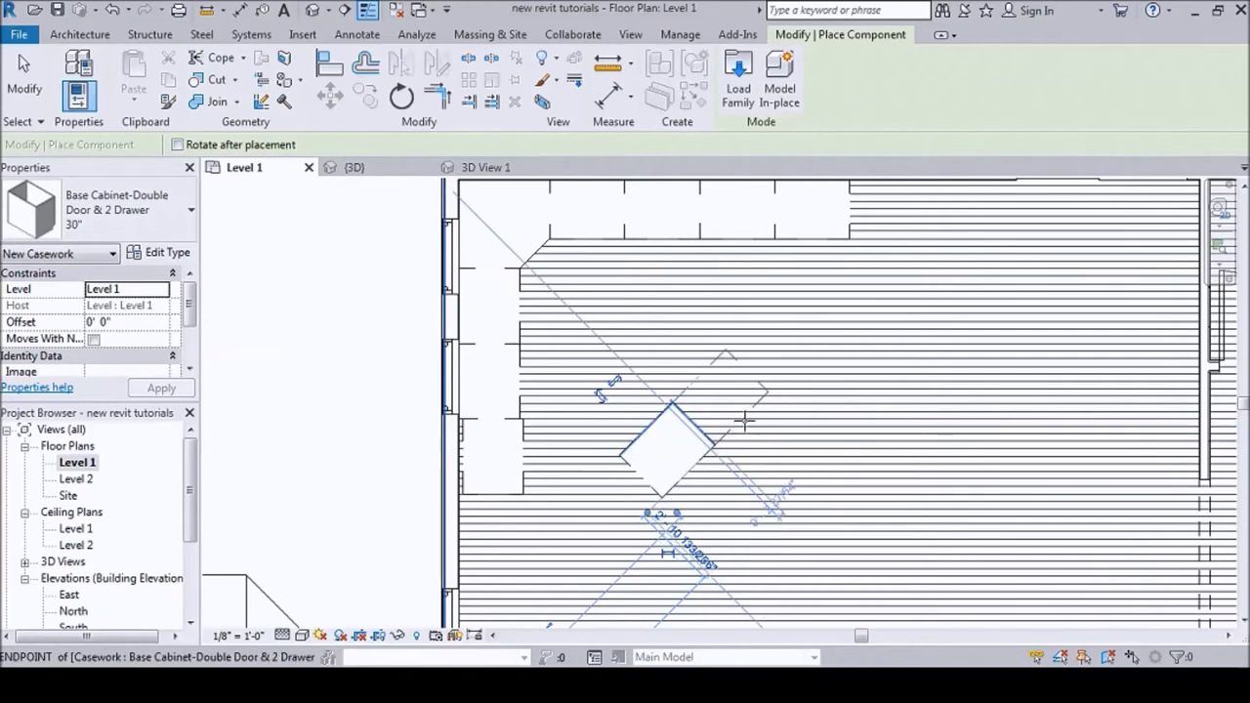
pyautogui.click(727, 430)
pyautogui.press('Escape')
pyautogui.scroll(2, 513, 361)
# - Move the island cabinets to a new spot with MV
pyautogui.press('m')
pyautogui.press('v')
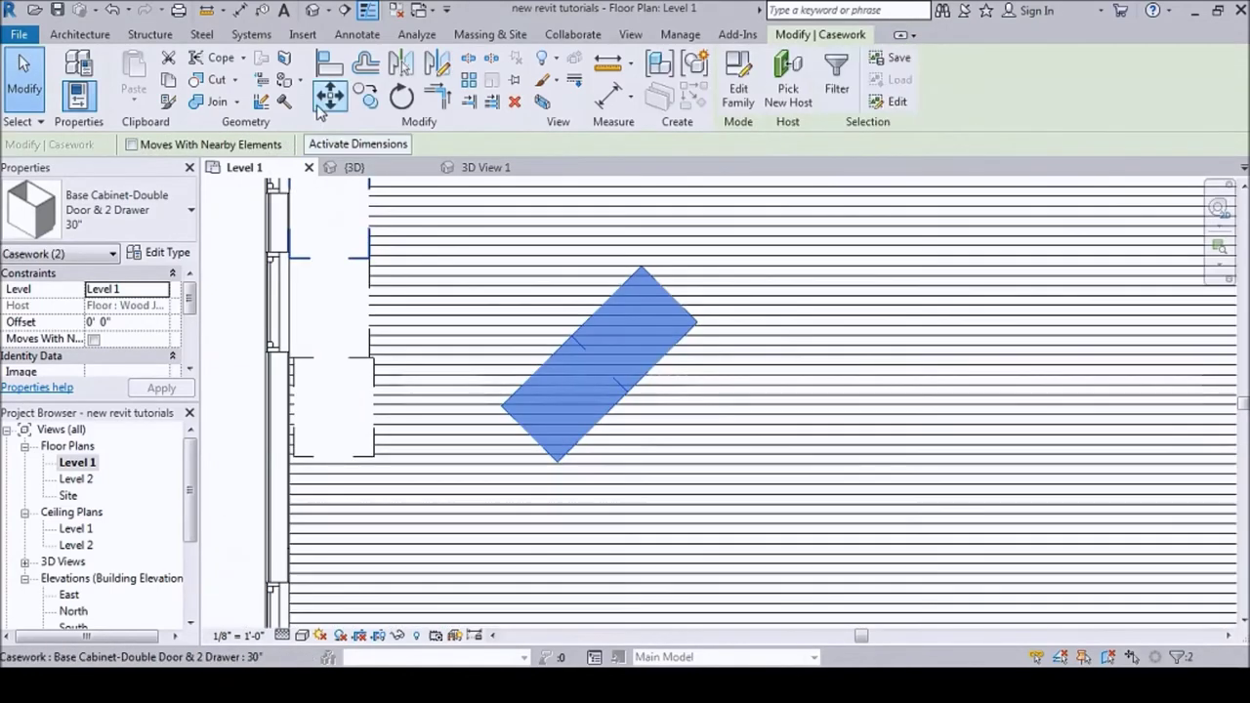
pyautogui.click(572, 335)
pyautogui.click(584, 330)
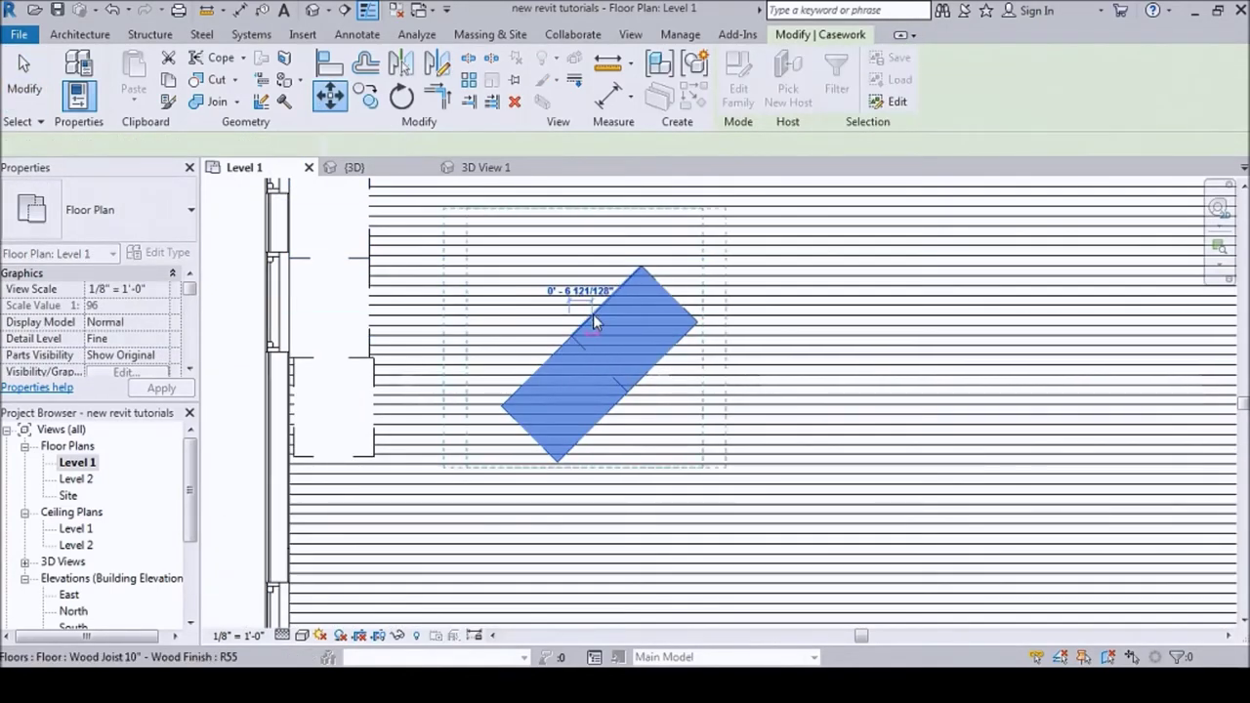
pyautogui.scroll(-3, 576, 312)
pyautogui.click(570, 332)
# - Drag the island cabinets up and left, closer to the corner cabinet run
pyautogui.click(317, 276)
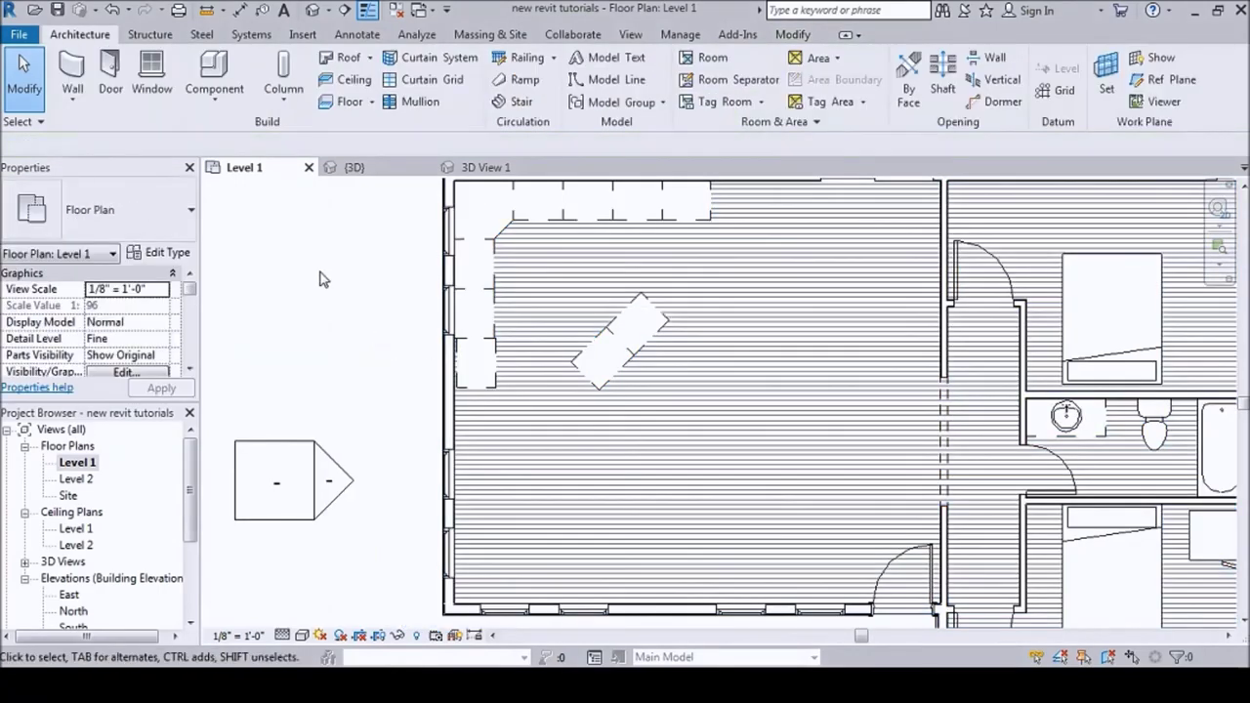
pyautogui.click(550, 272)
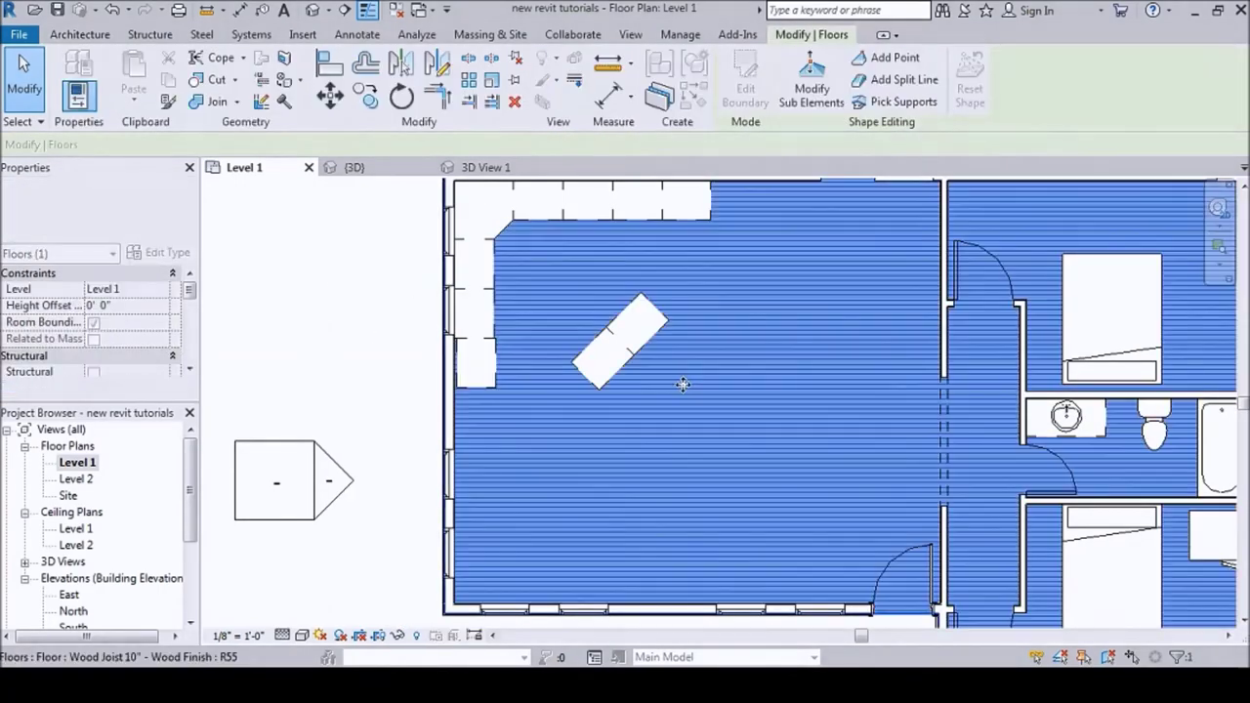
pyautogui.click(329, 279)
pyautogui.moveTo(609, 332); pyautogui.dragTo(591, 325)
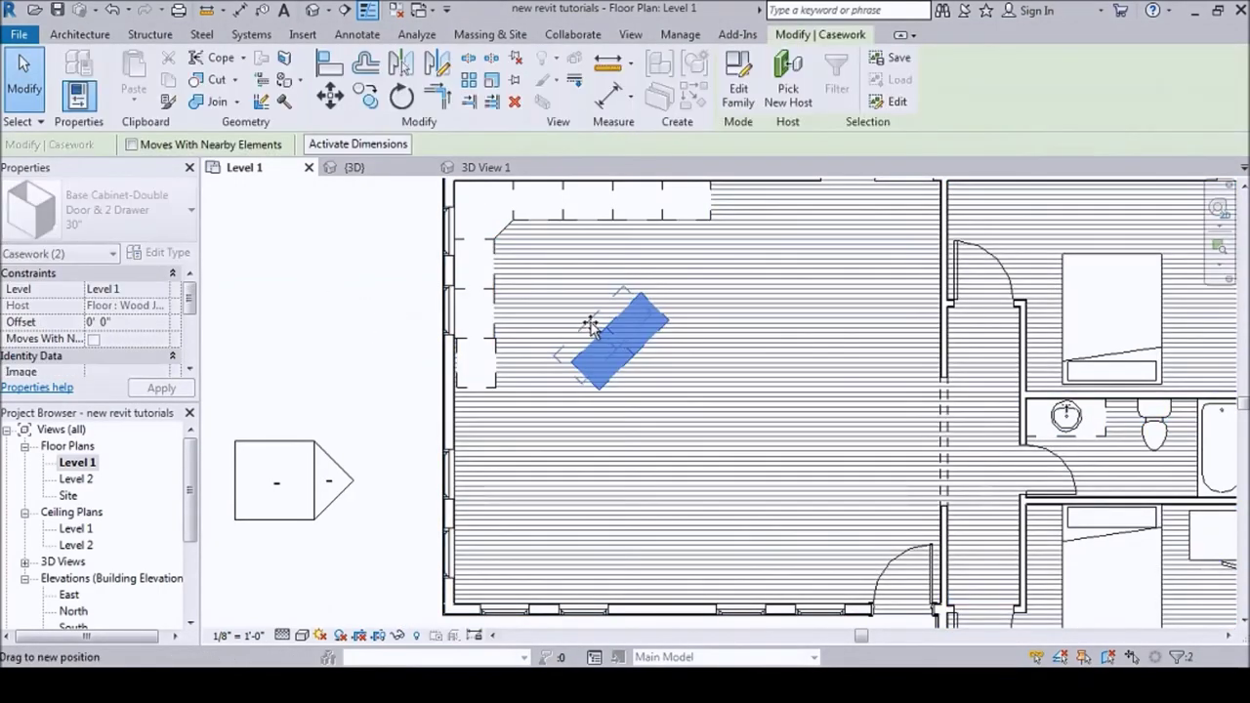
pyautogui.moveTo(595, 312); pyautogui.dragTo(591, 306)
pyautogui.click(259, 278)
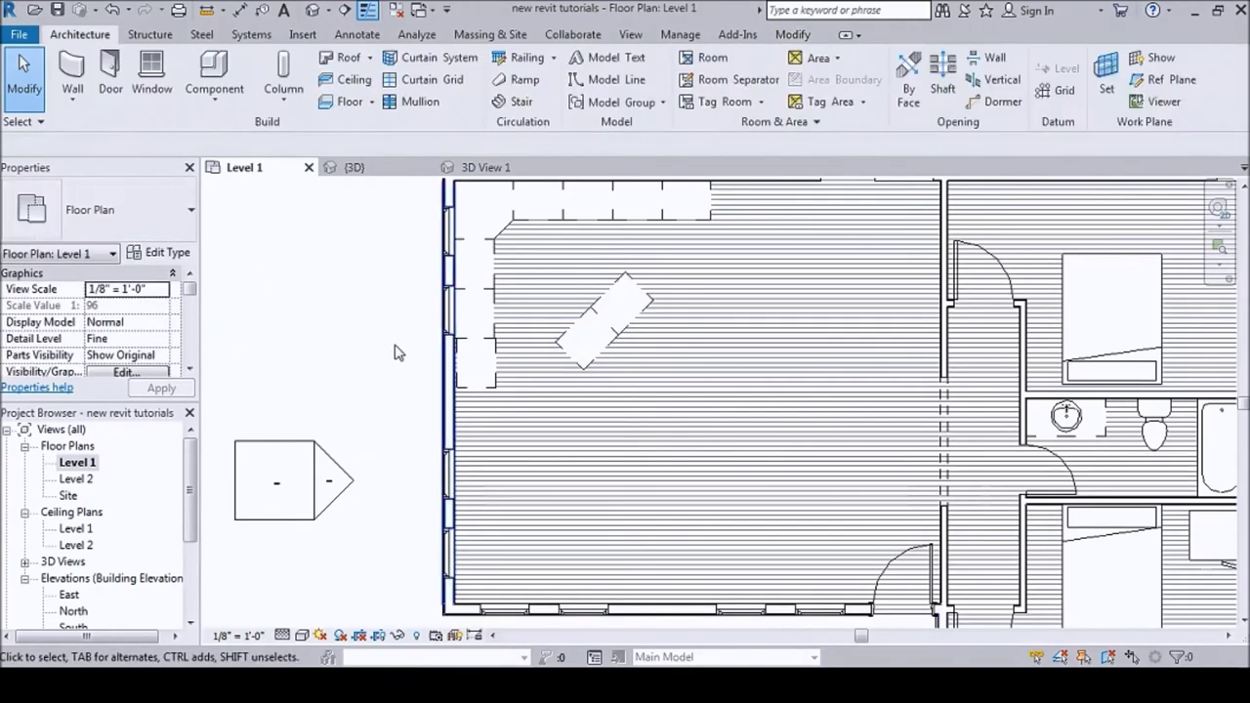
pyautogui.scroll(6, 655, 329)
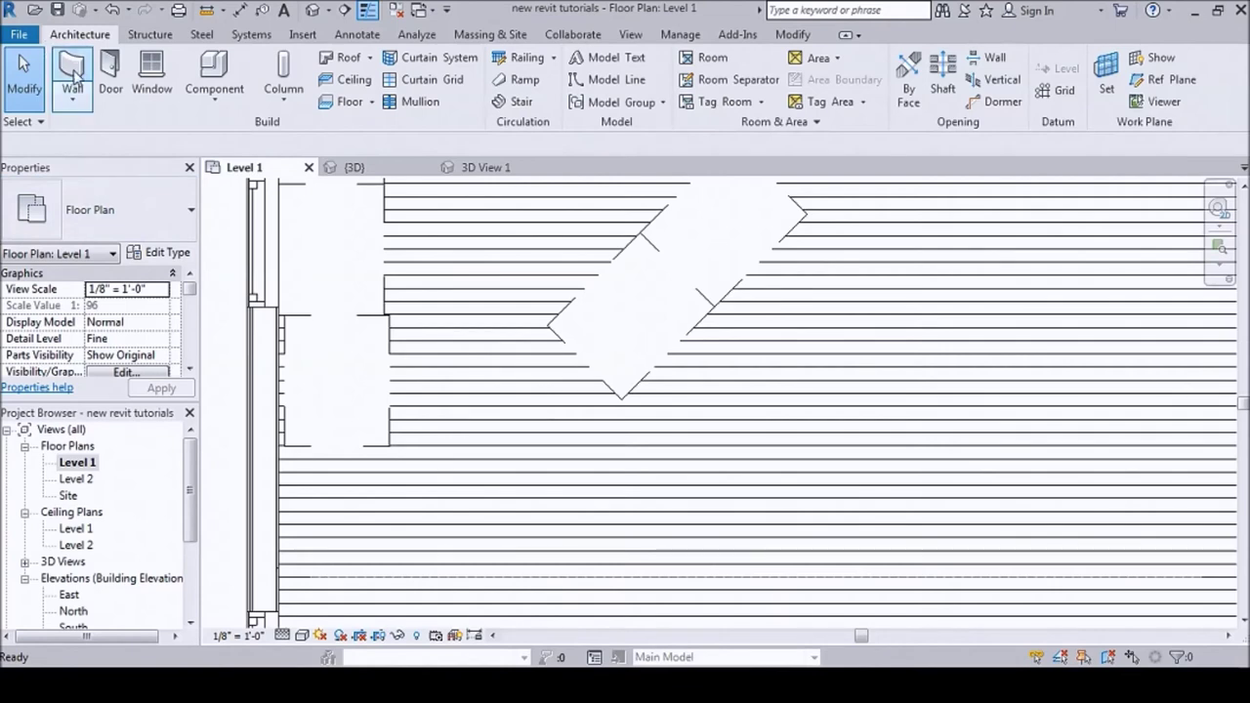
# - Start a Basic Wall 2x4 and set its Top Offset to -5' 2"
pyautogui.click(73, 76)
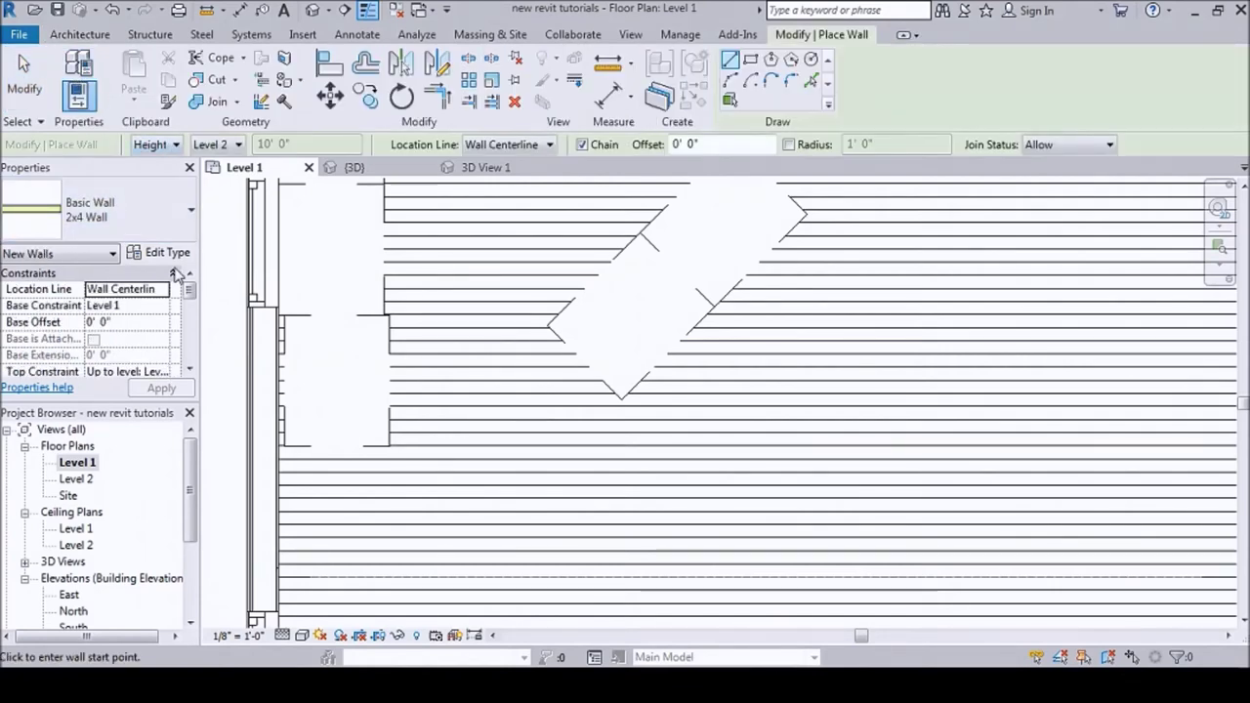
pyautogui.moveTo(193, 292); pyautogui.dragTo(189, 306)
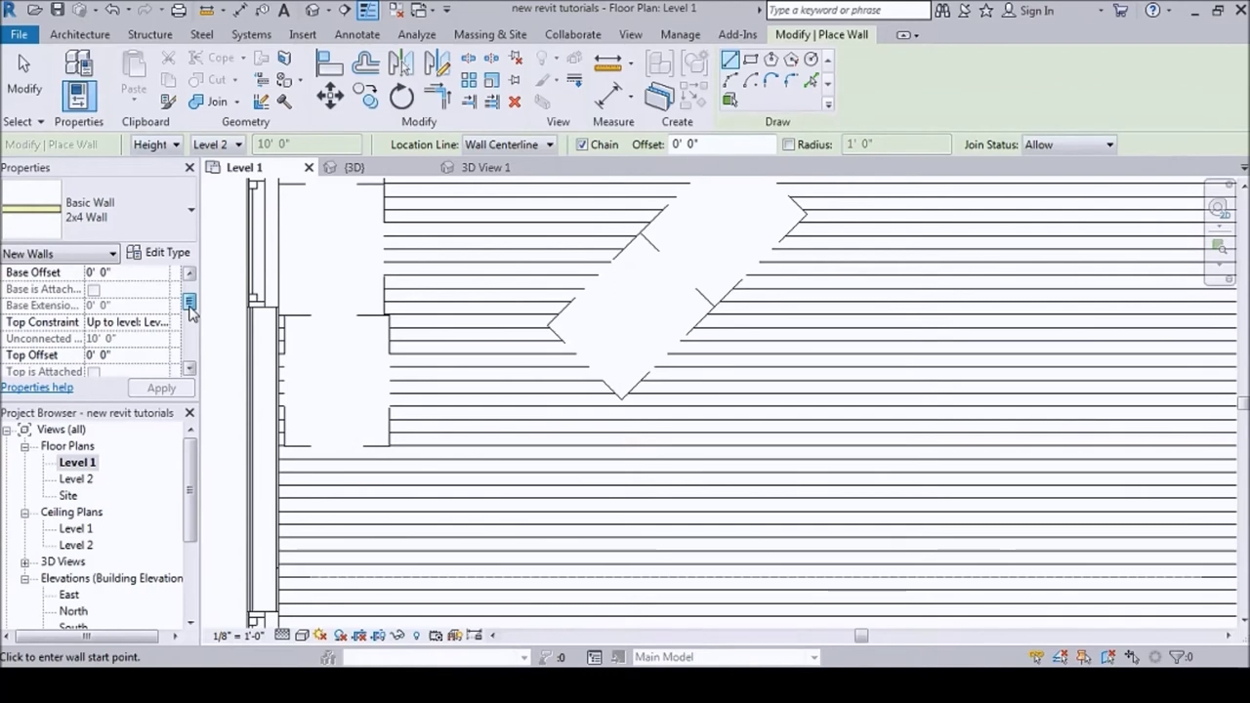
pyautogui.moveTo(191, 311); pyautogui.dragTo(186, 317)
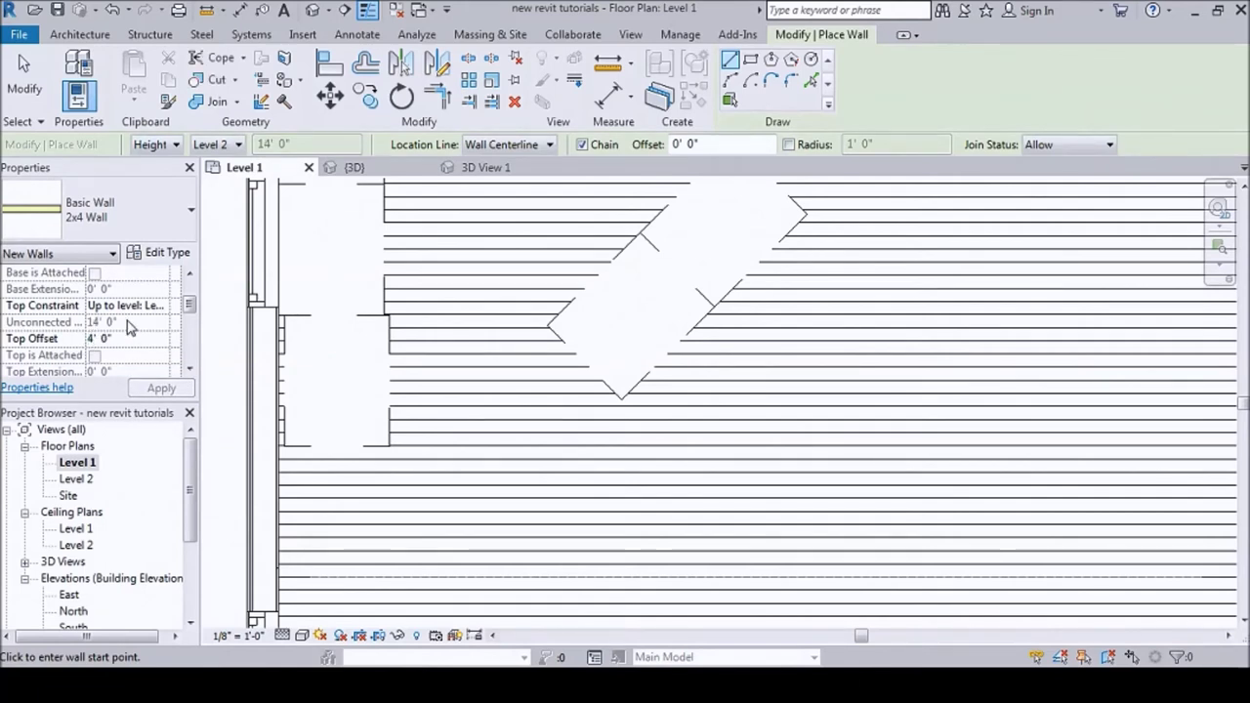
pyautogui.write('-')
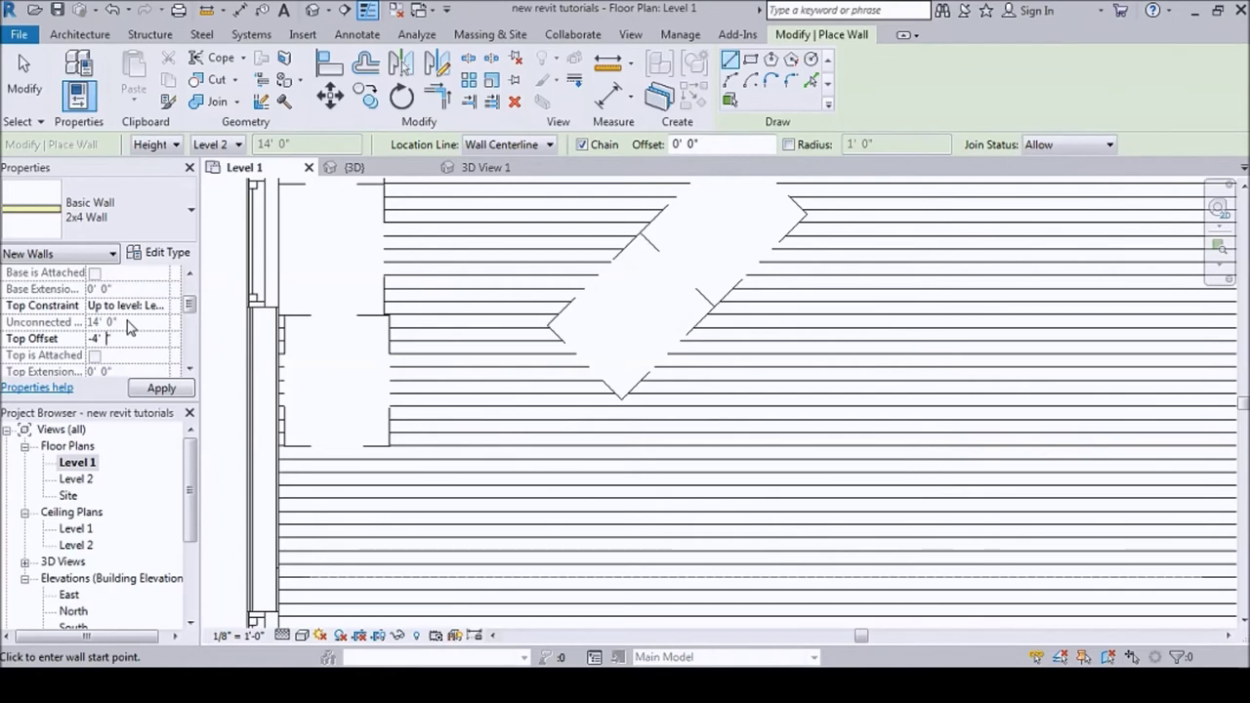
pyautogui.press('Return')
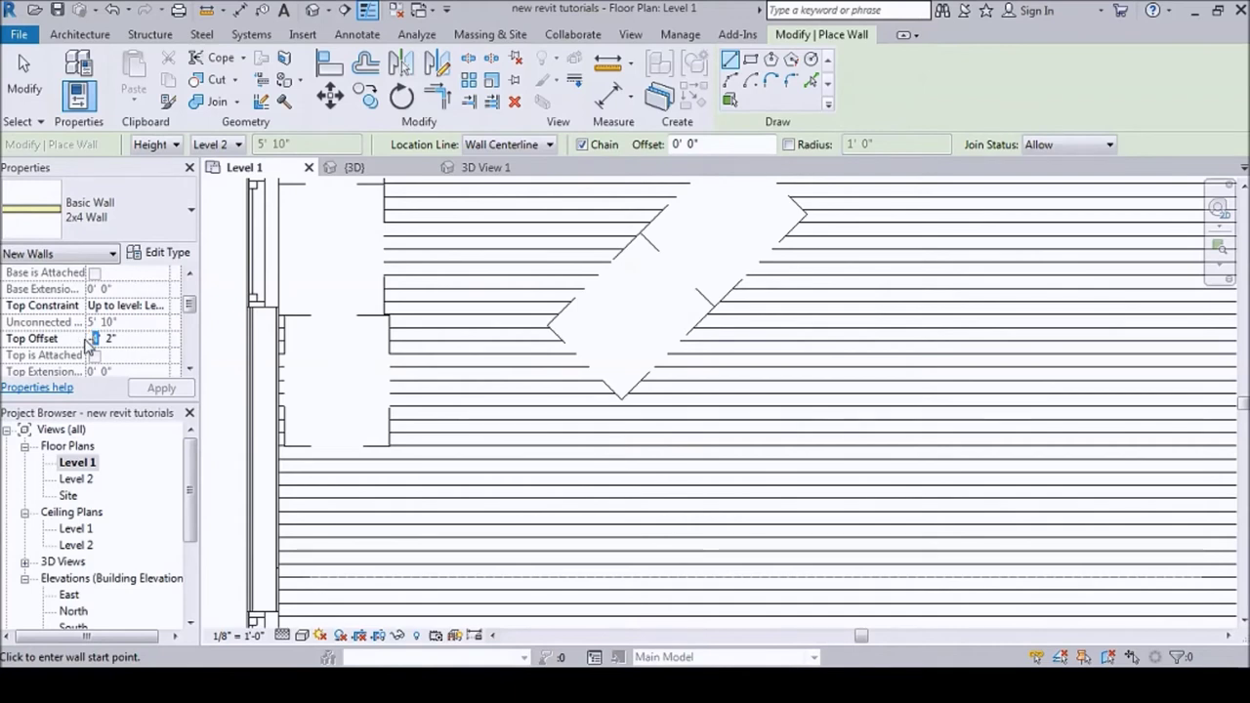
pyautogui.write('5')
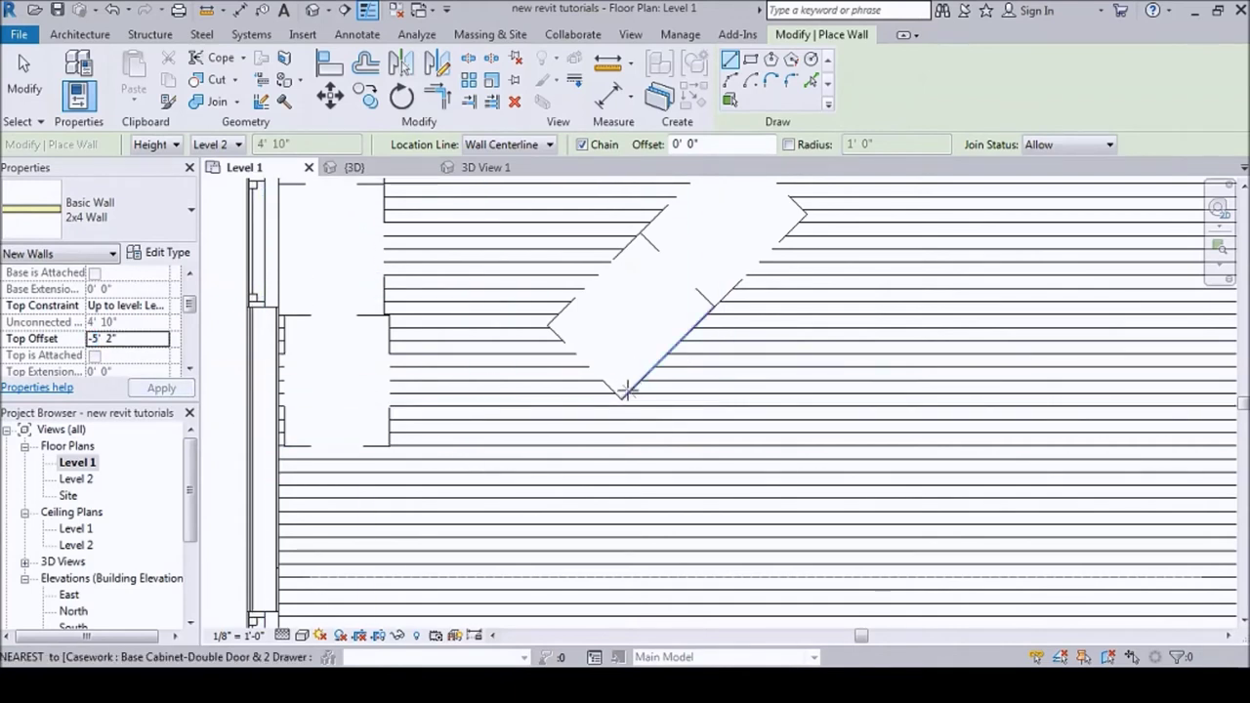
# - Draw the low wall along the island's diagonal edge to the cabinet corner
pyautogui.click(625, 401)
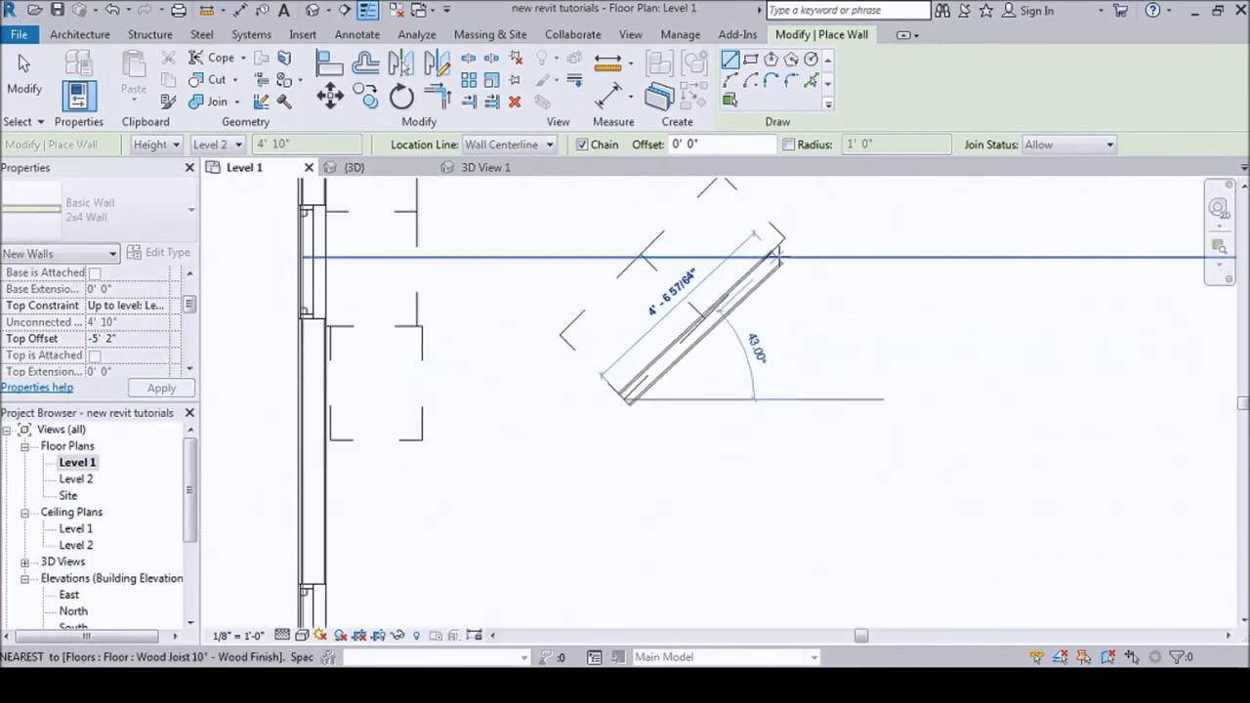
pyautogui.click(784, 238)
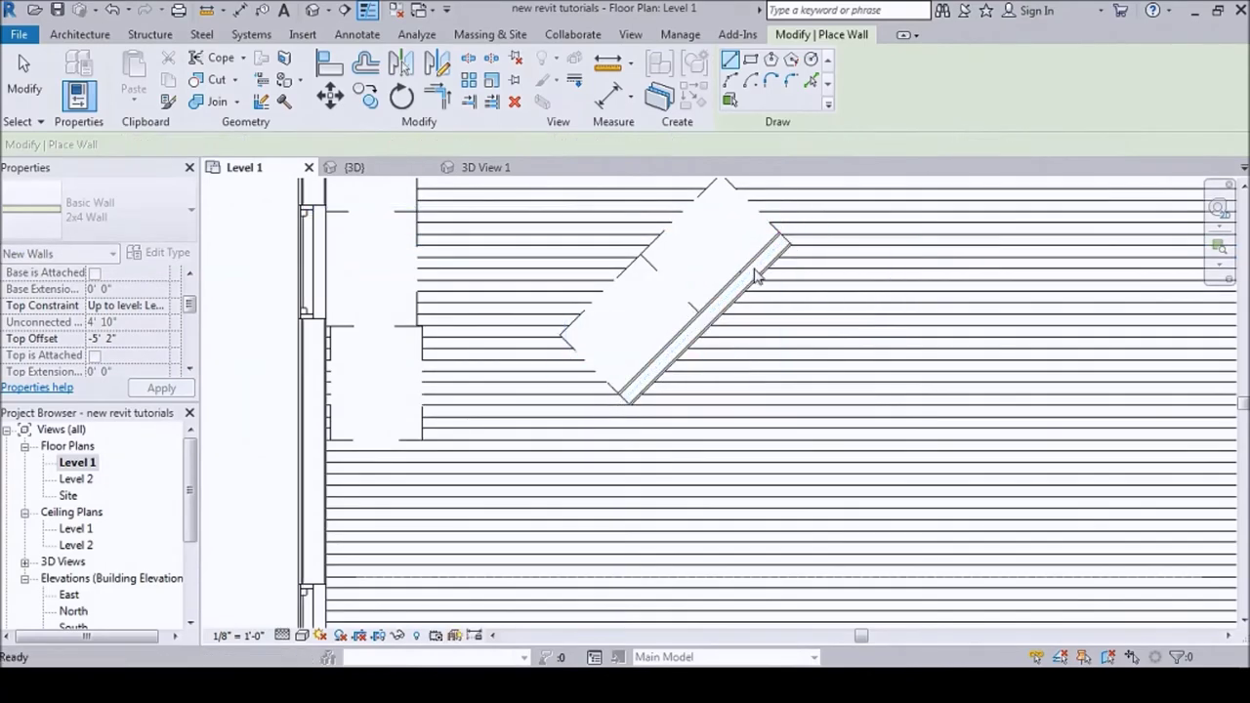
pyautogui.press('Escape')
pyautogui.press('Escape')
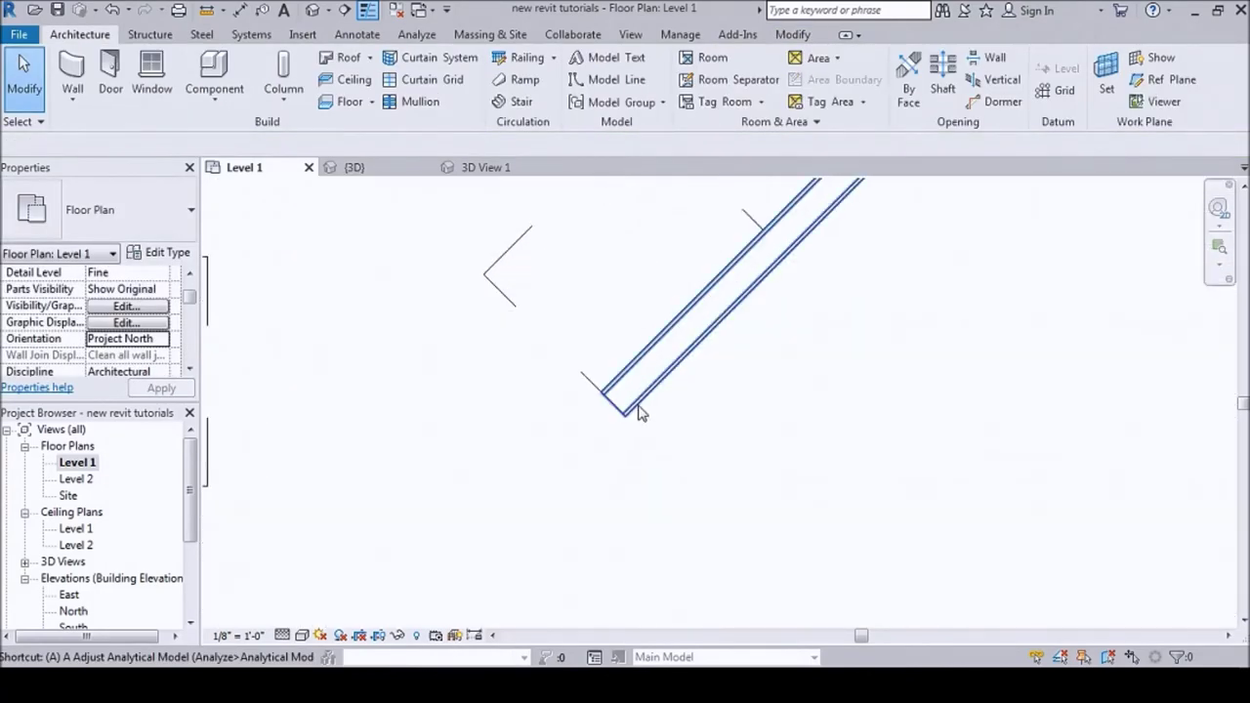
pyautogui.doubleClick(633, 410)
pyautogui.click(644, 438)
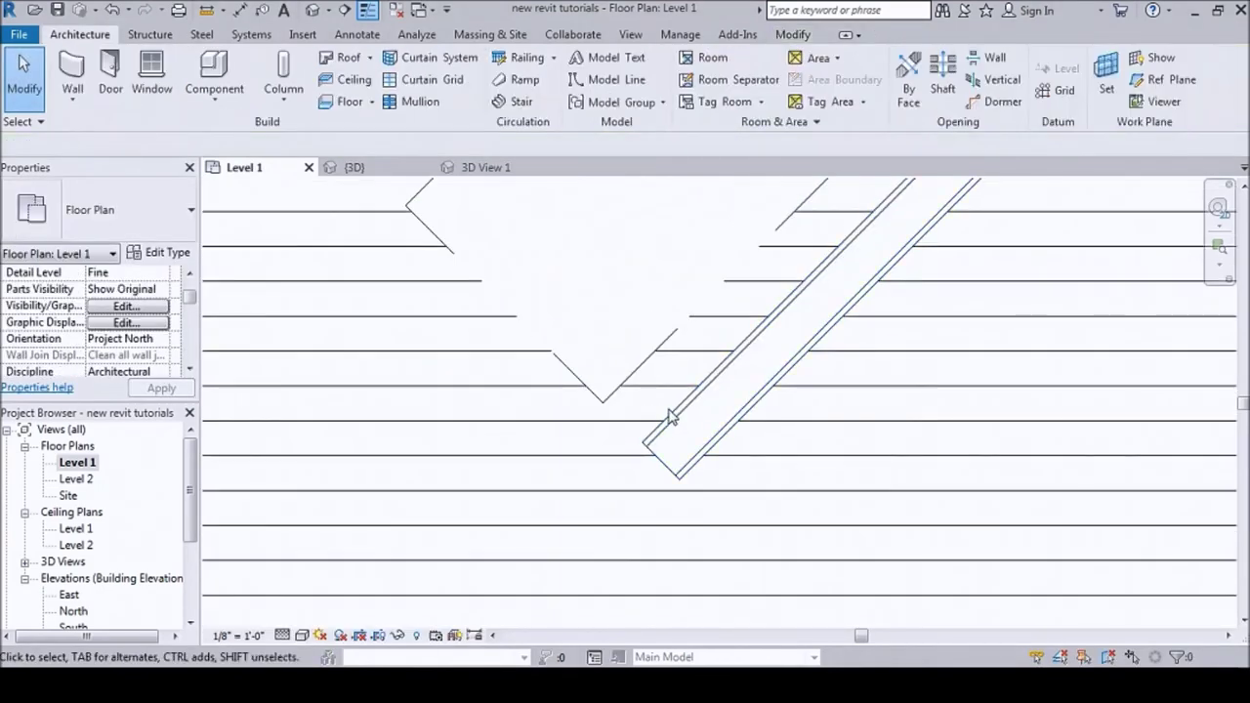
pyautogui.press('l')
pyautogui.click(654, 358)
pyautogui.click(681, 401)
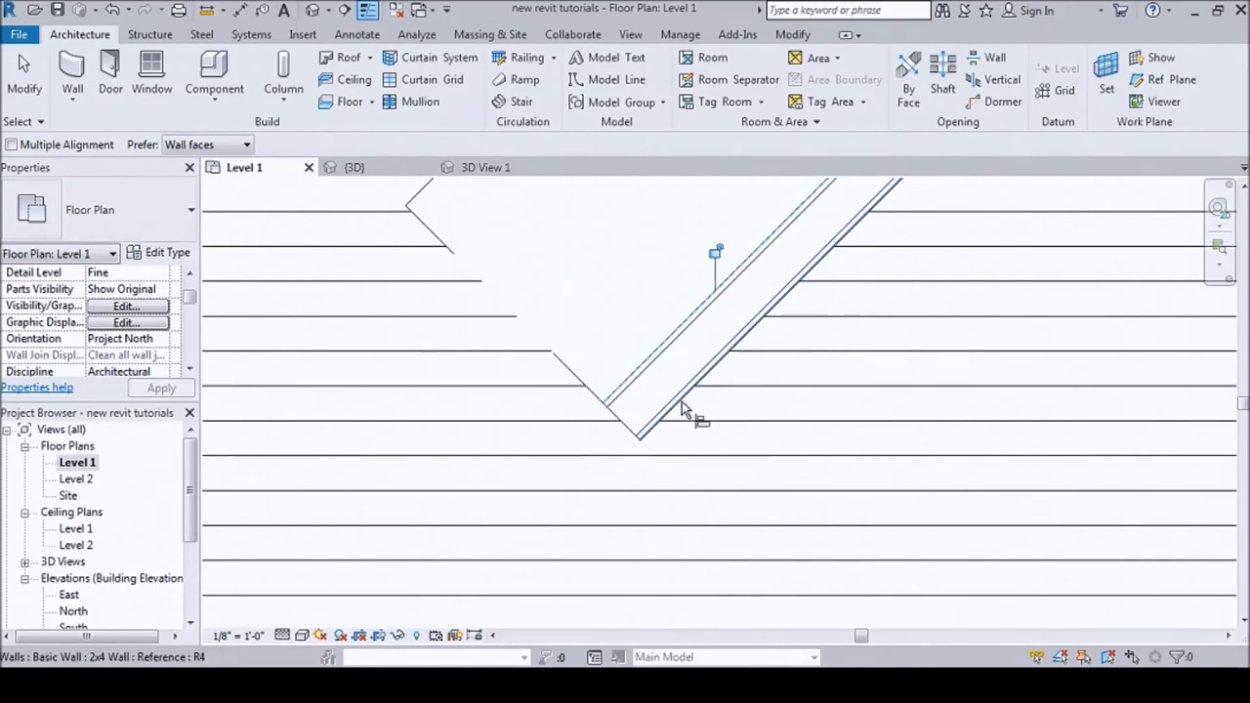
pyautogui.press('Escape')
pyautogui.press('Escape')
pyautogui.scroll(-4, 675, 315)
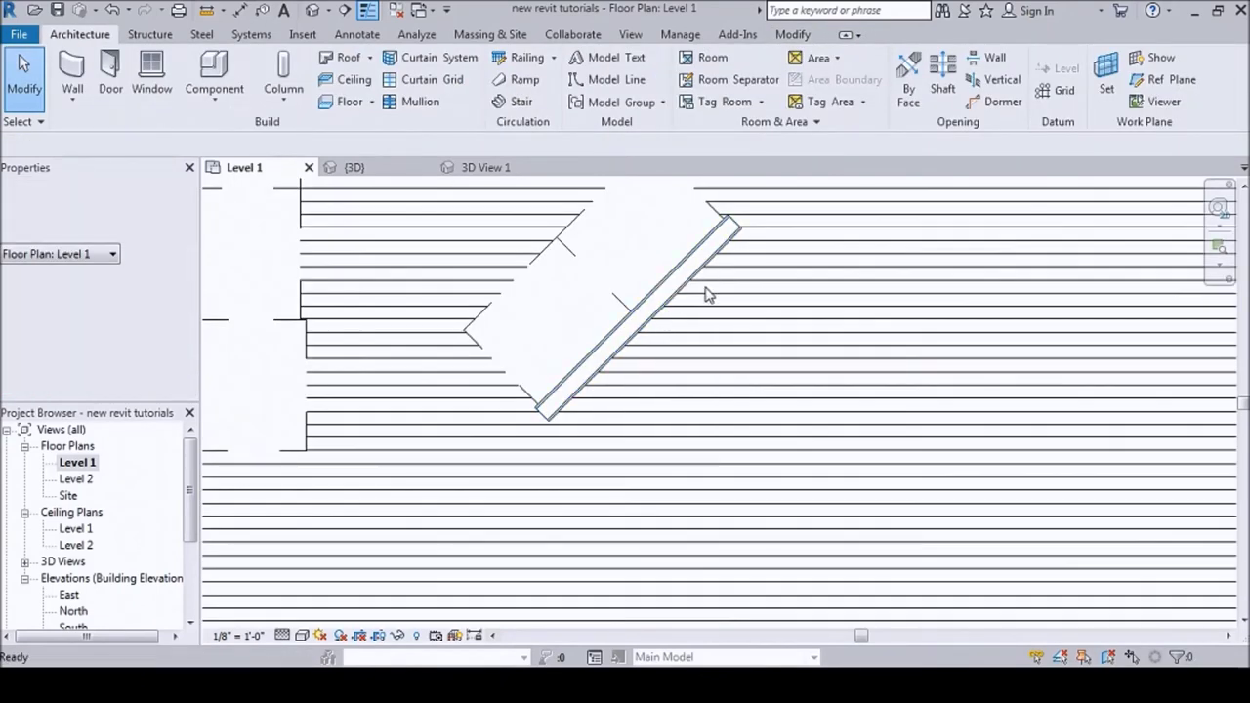
pyautogui.scroll(-2, 714, 305)
pyautogui.scroll(2, 650, 270)
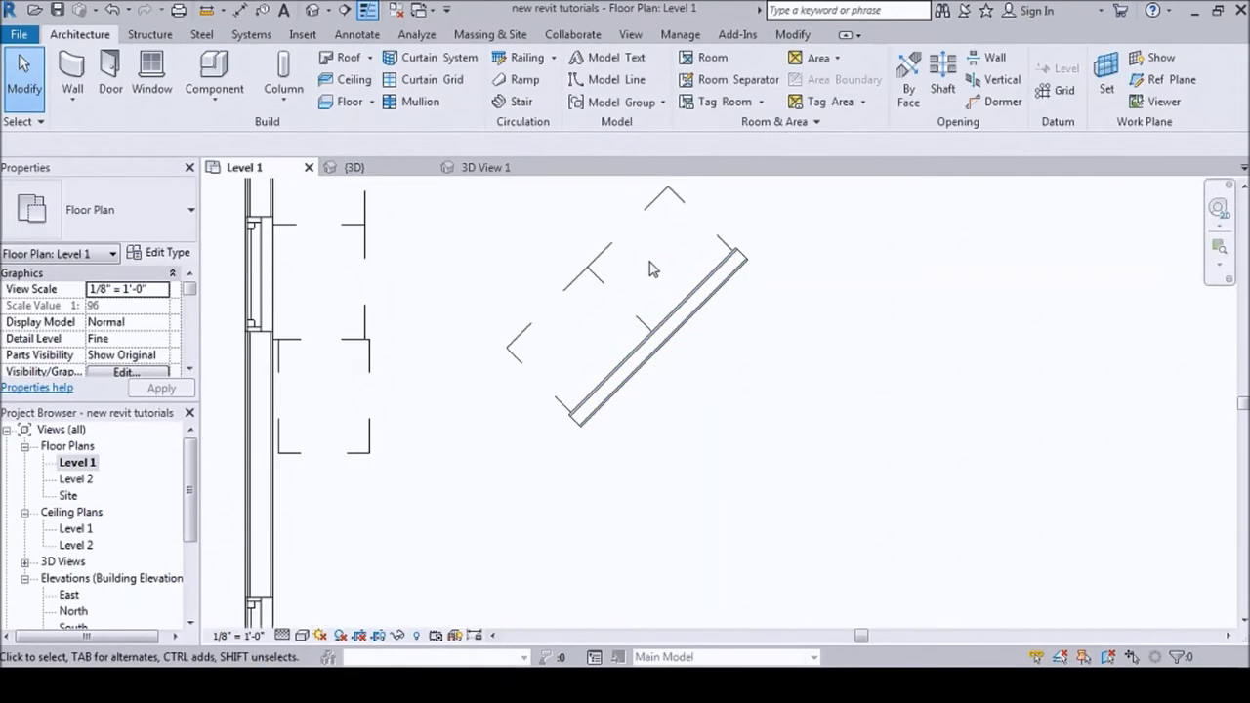
pyautogui.scroll(-1, 649, 269)
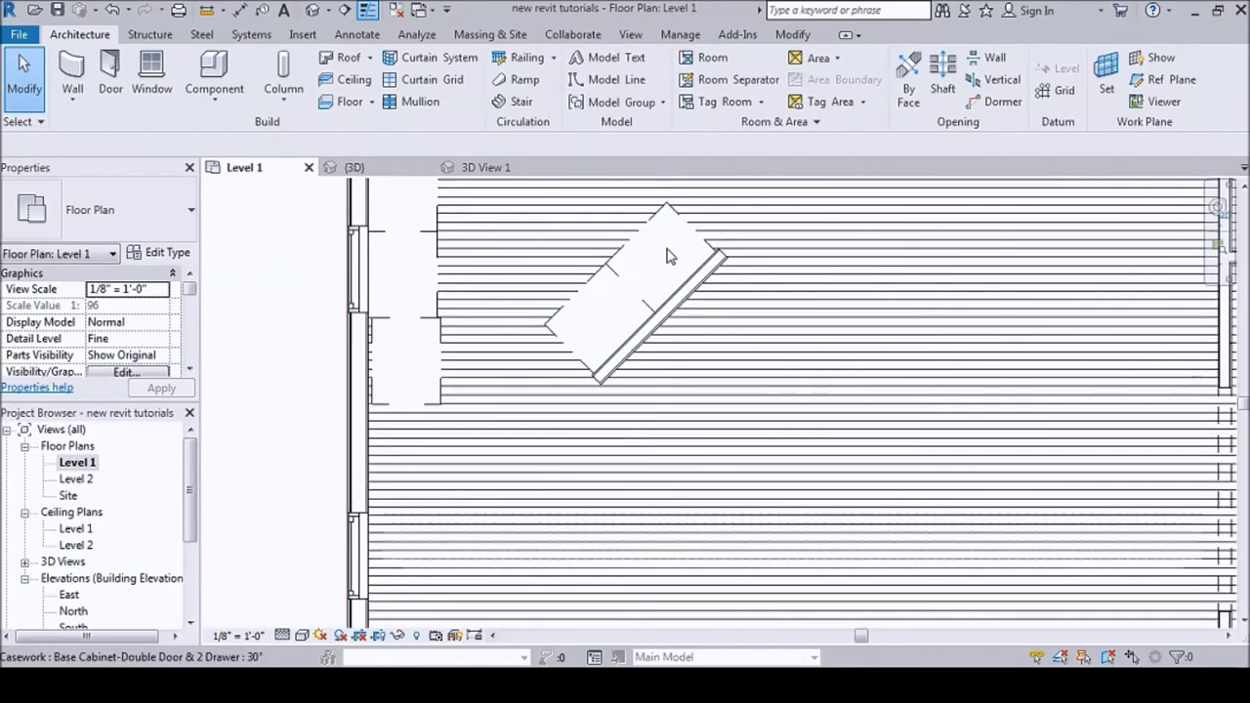
pyautogui.scroll(-2, 549, 365)
pyautogui.scroll(2, 616, 313)
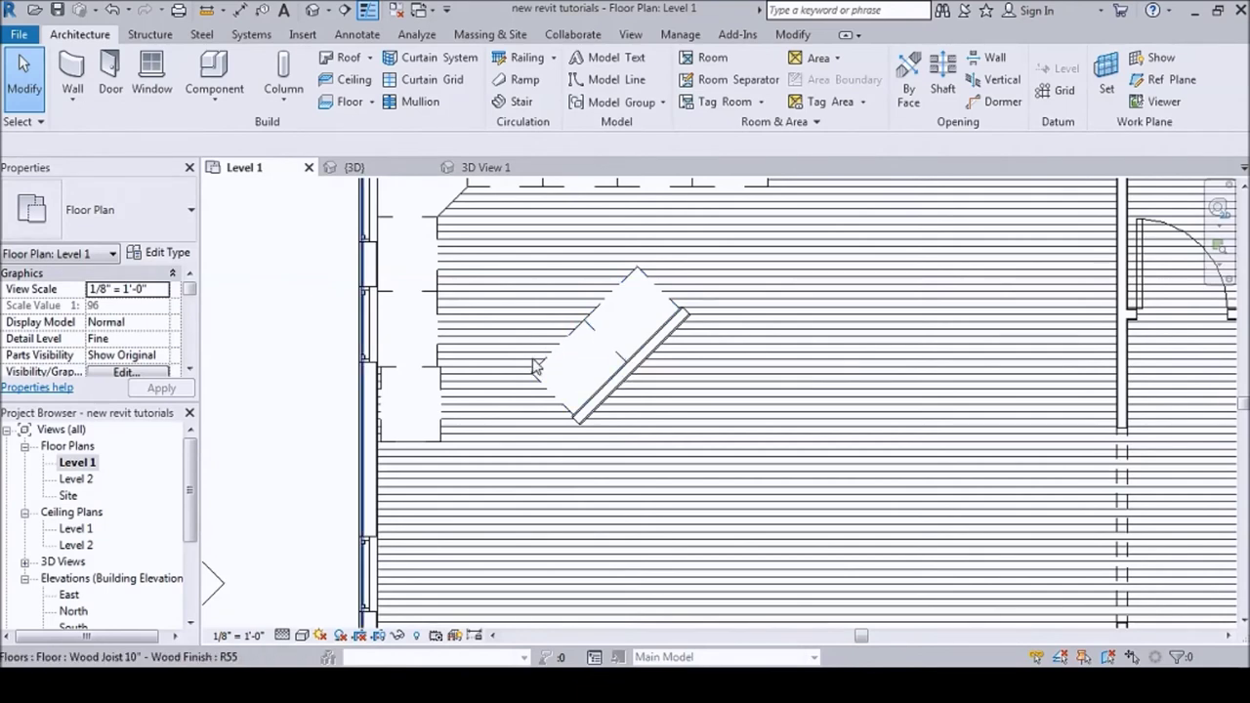
pyautogui.scroll(-2, 550, 371)
pyautogui.scroll(2, 556, 373)
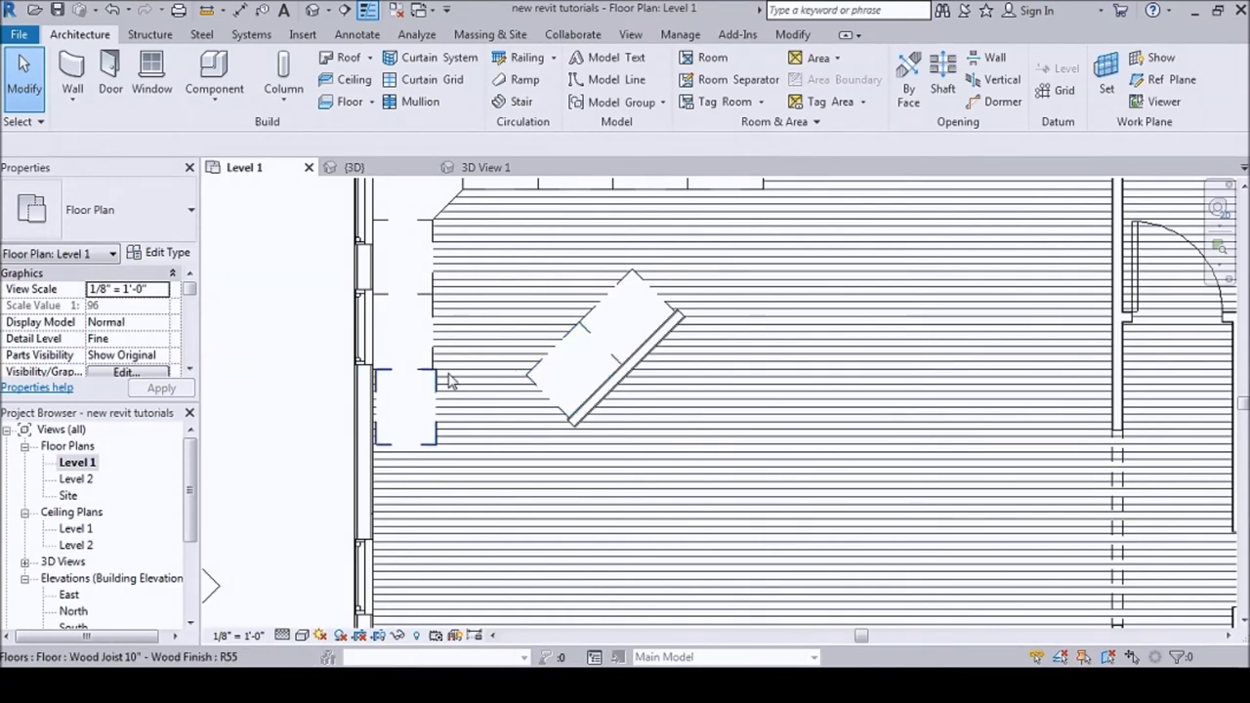
pyautogui.scroll(2, 454, 387)
# - Select the left-wall base cabinet, try moving it, then cancel and deselect it
pyautogui.click(390, 391)
pyautogui.scroll(3, 391, 390)
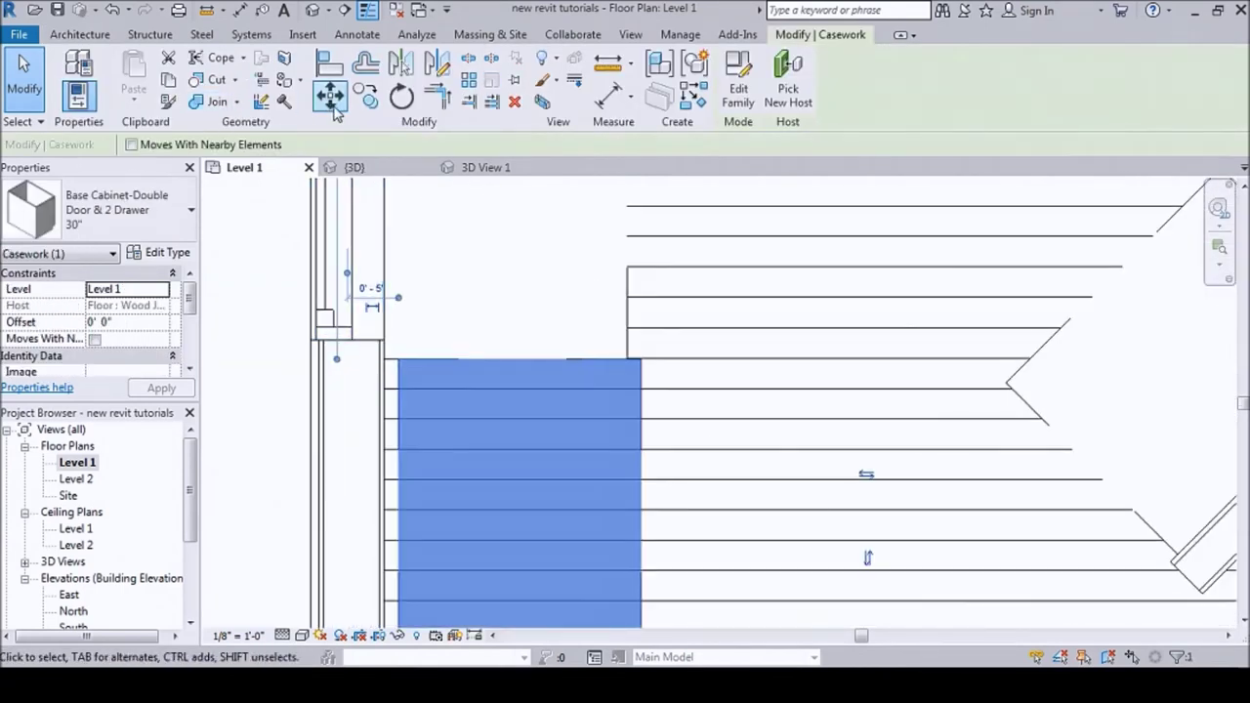
pyautogui.click(329, 94)
pyautogui.scroll(2, 429, 473)
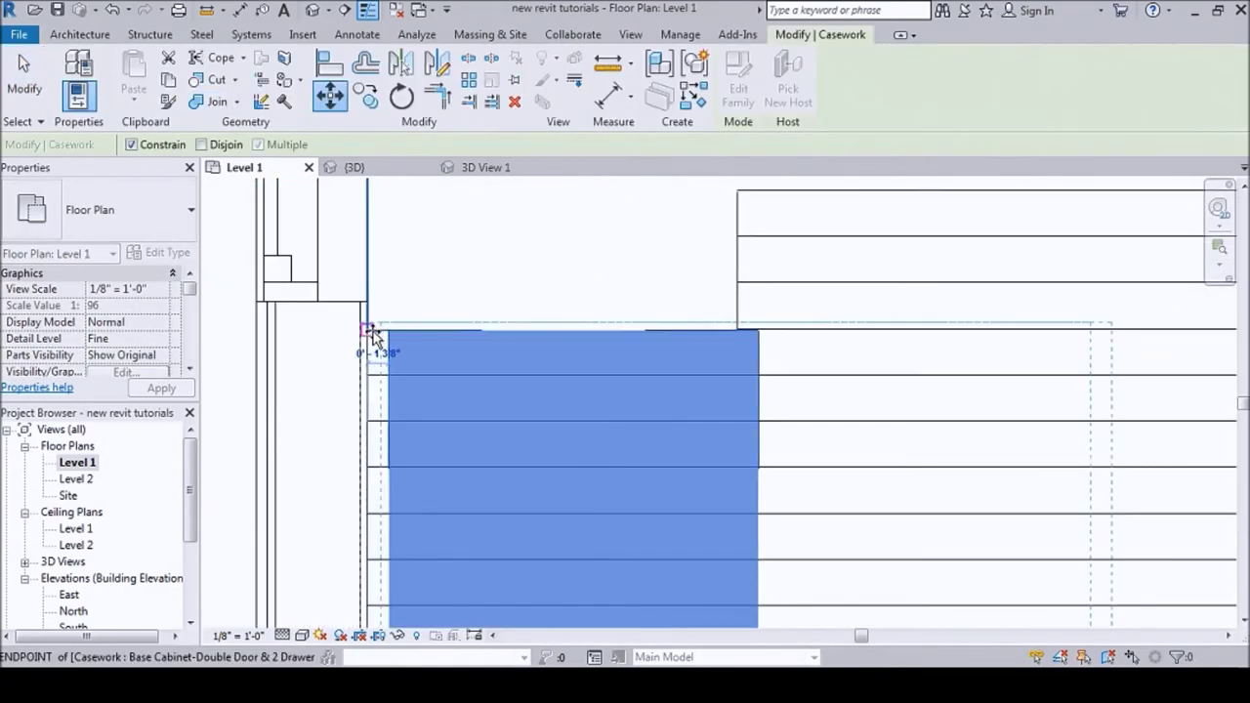
pyautogui.scroll(-5, 371, 335)
pyautogui.press('Escape')
pyautogui.press('Escape')
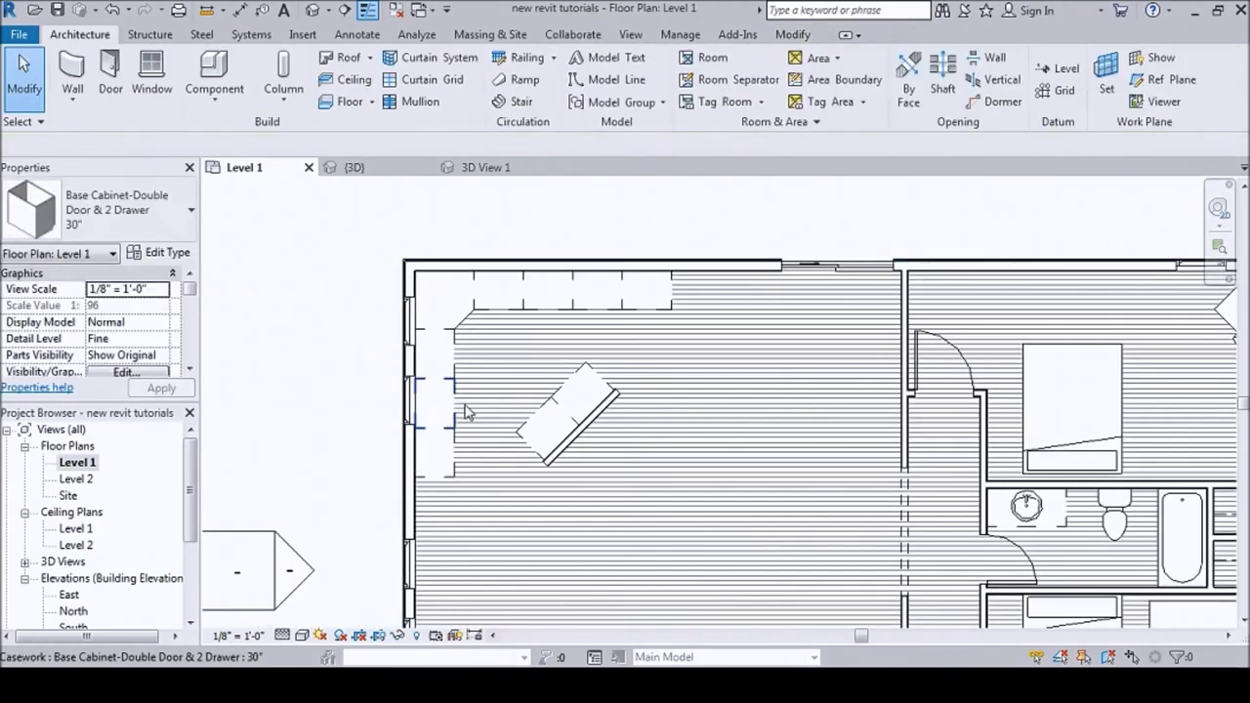
pyautogui.scroll(2, 488, 336)
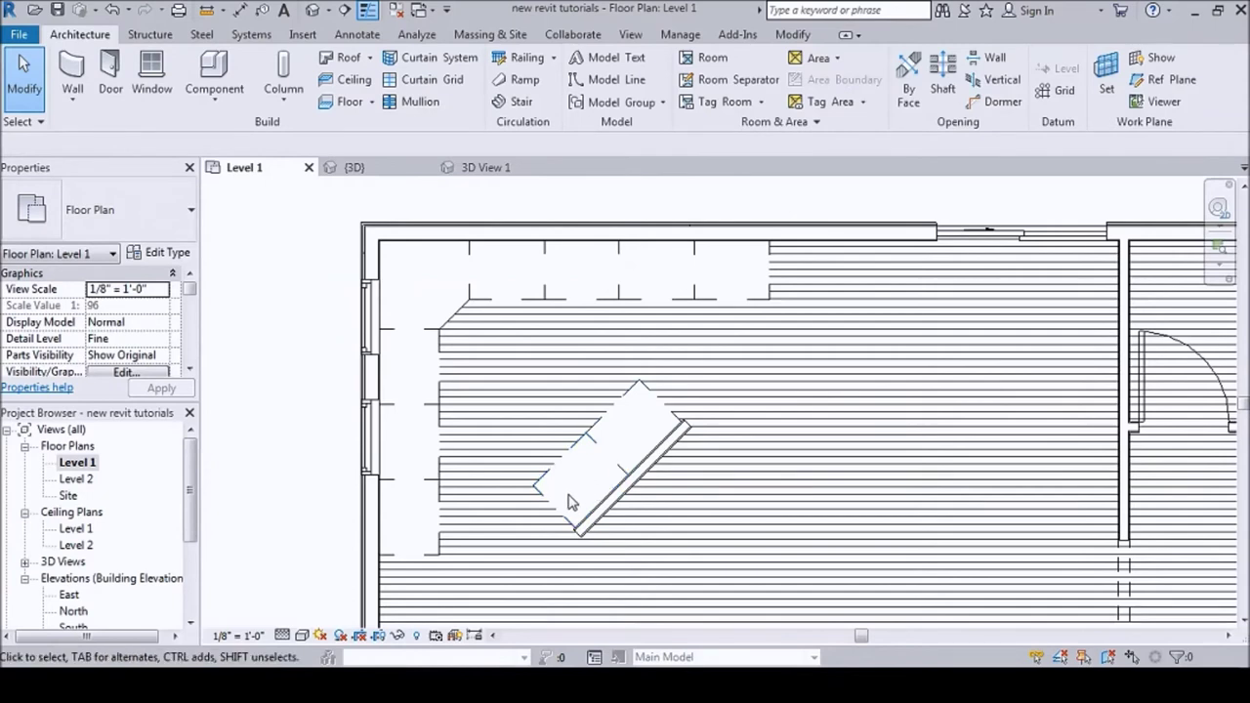
pyautogui.click(436, 437)
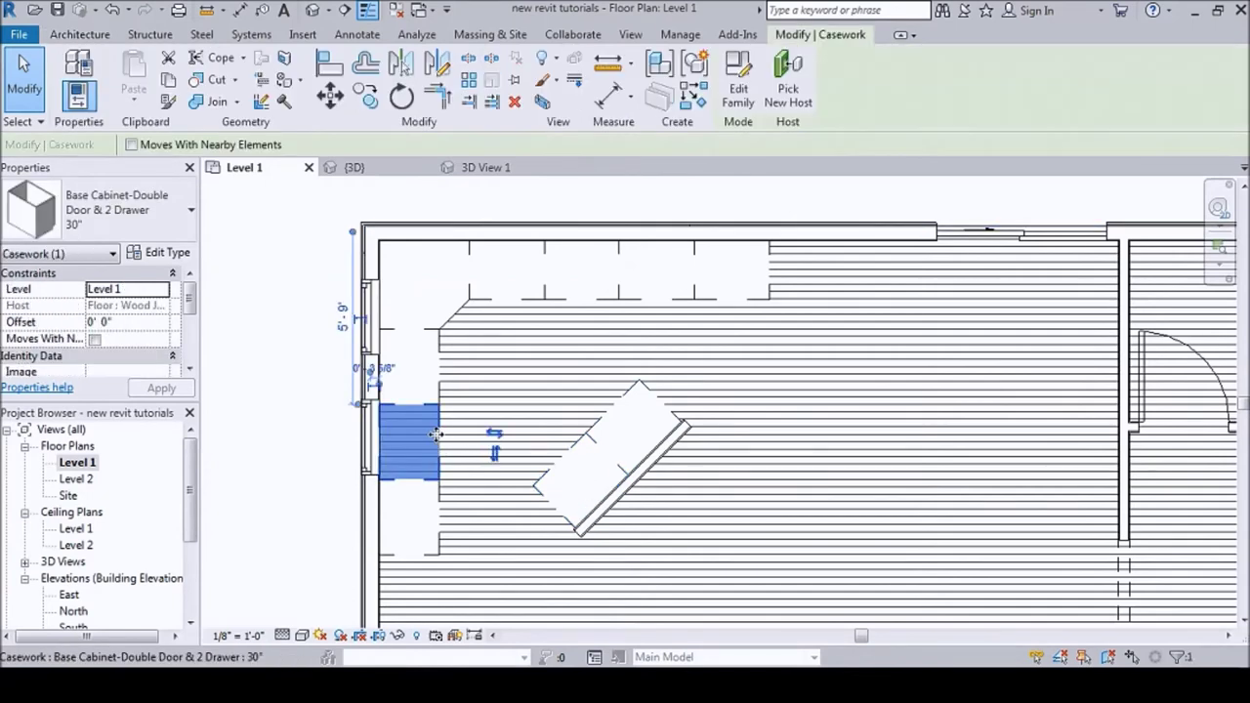
pyautogui.scroll(2, 394, 453)
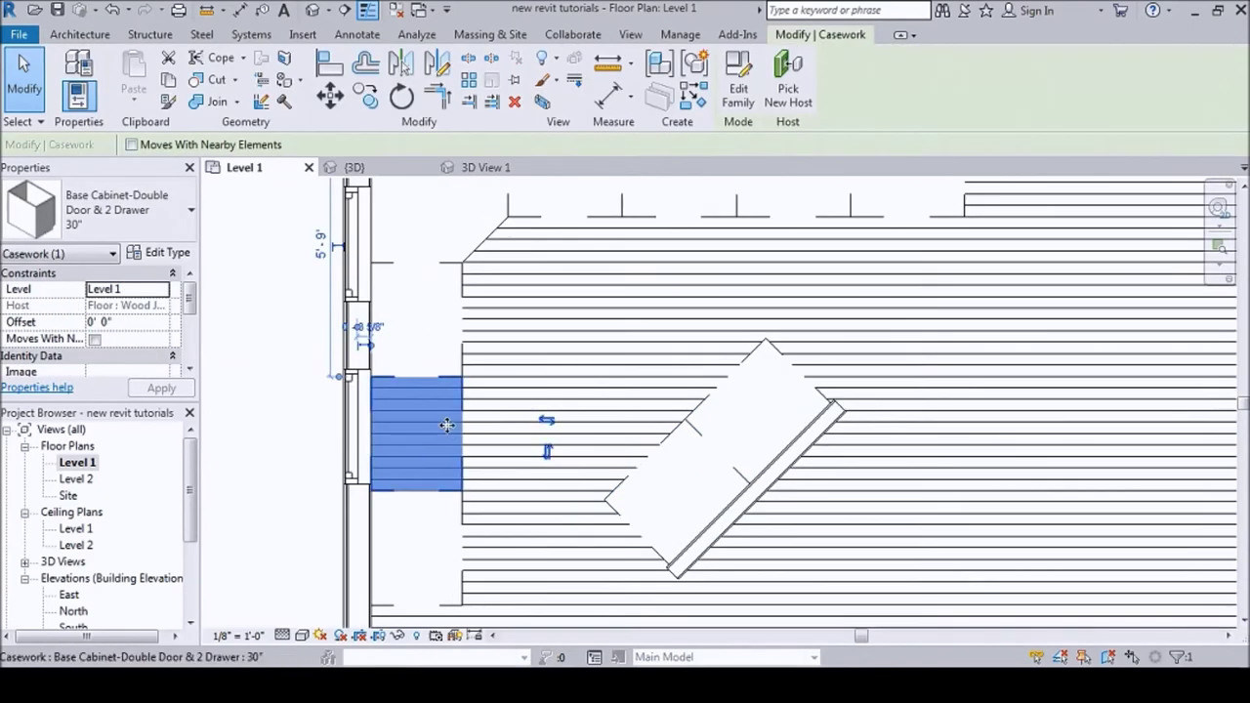
pyautogui.press('Escape')
pyautogui.scroll(-3, 447, 424)
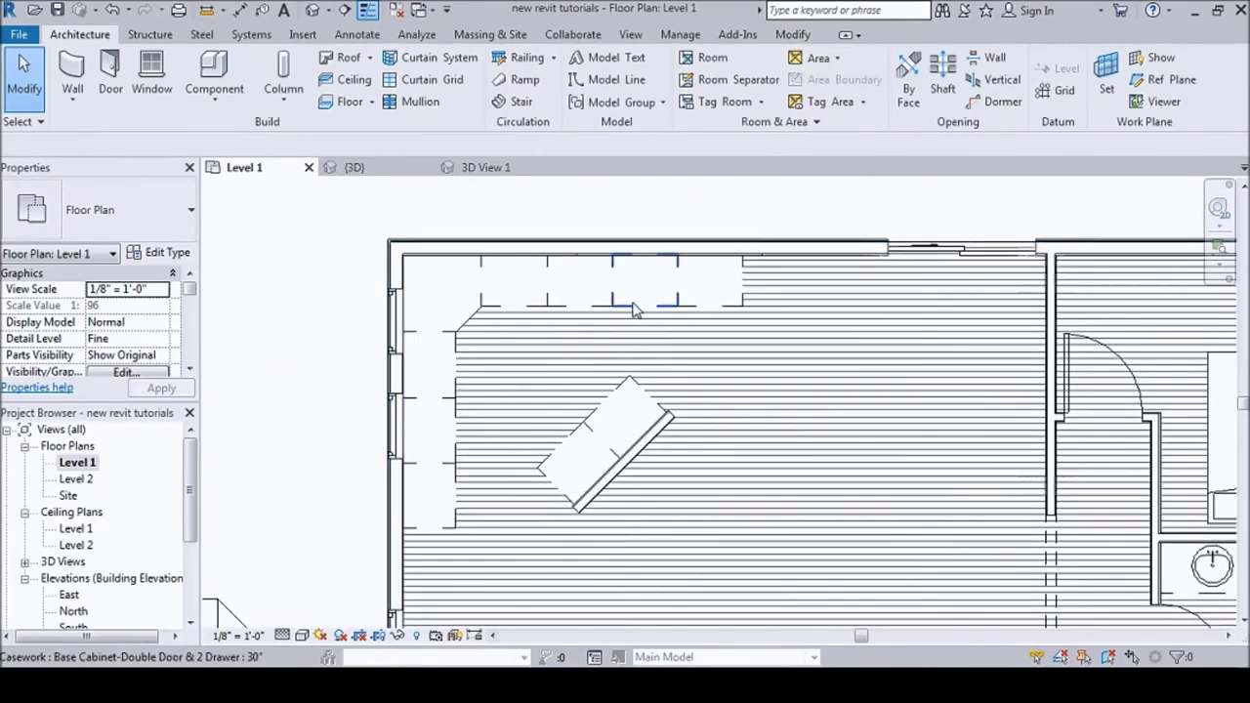
# - Delete one base cabinet from the row along the top wall
pyautogui.click(585, 297)
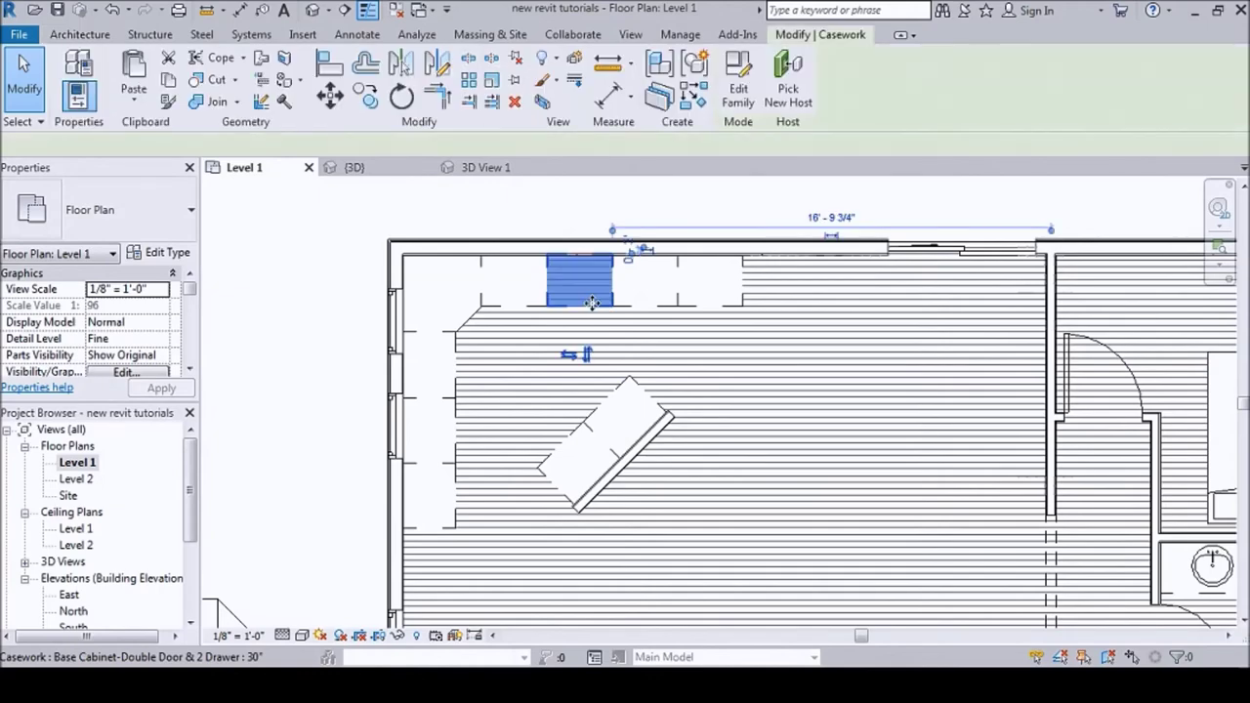
pyautogui.press('Delete')
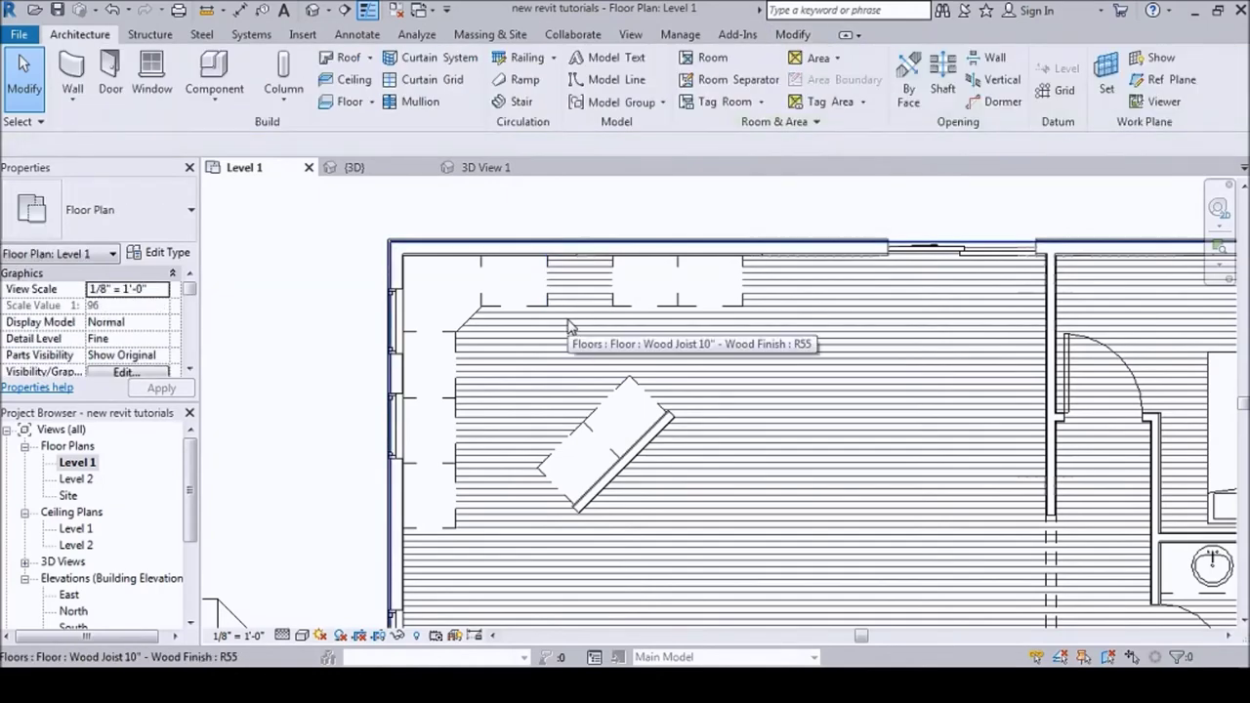
pyautogui.scroll(-3, 469, 340)
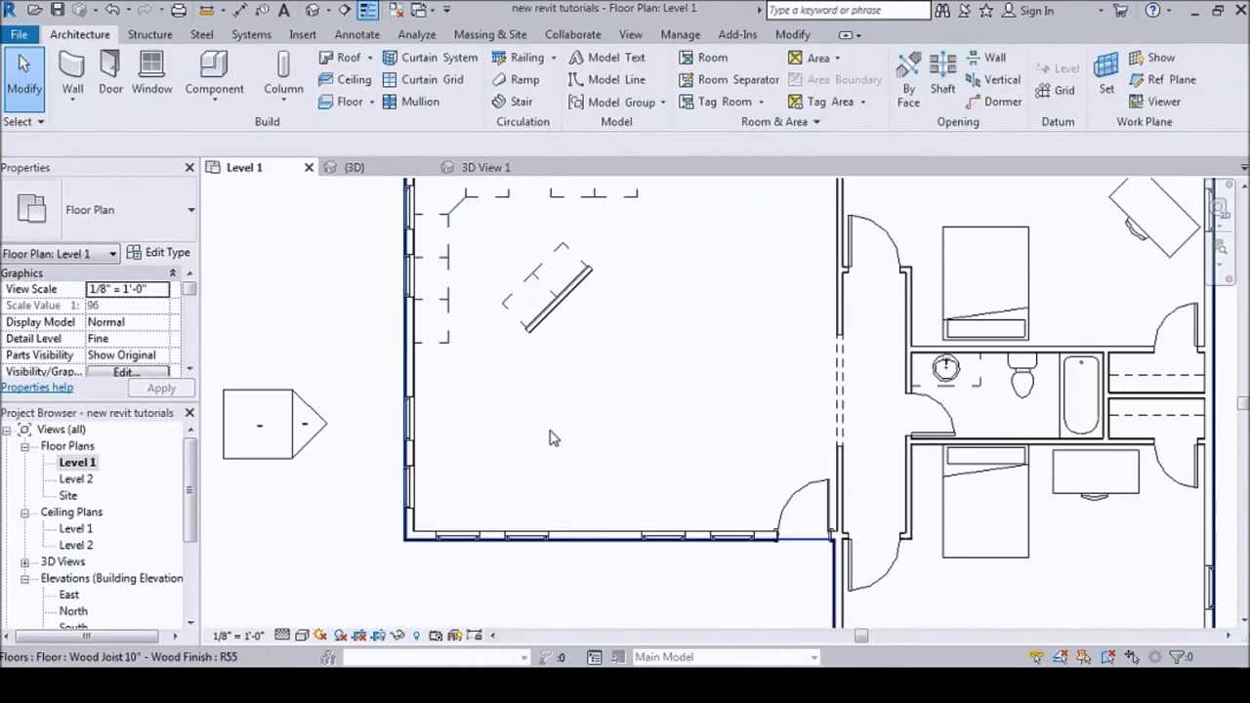
pyautogui.scroll(5, 517, 485)
pyautogui.click(214, 73)
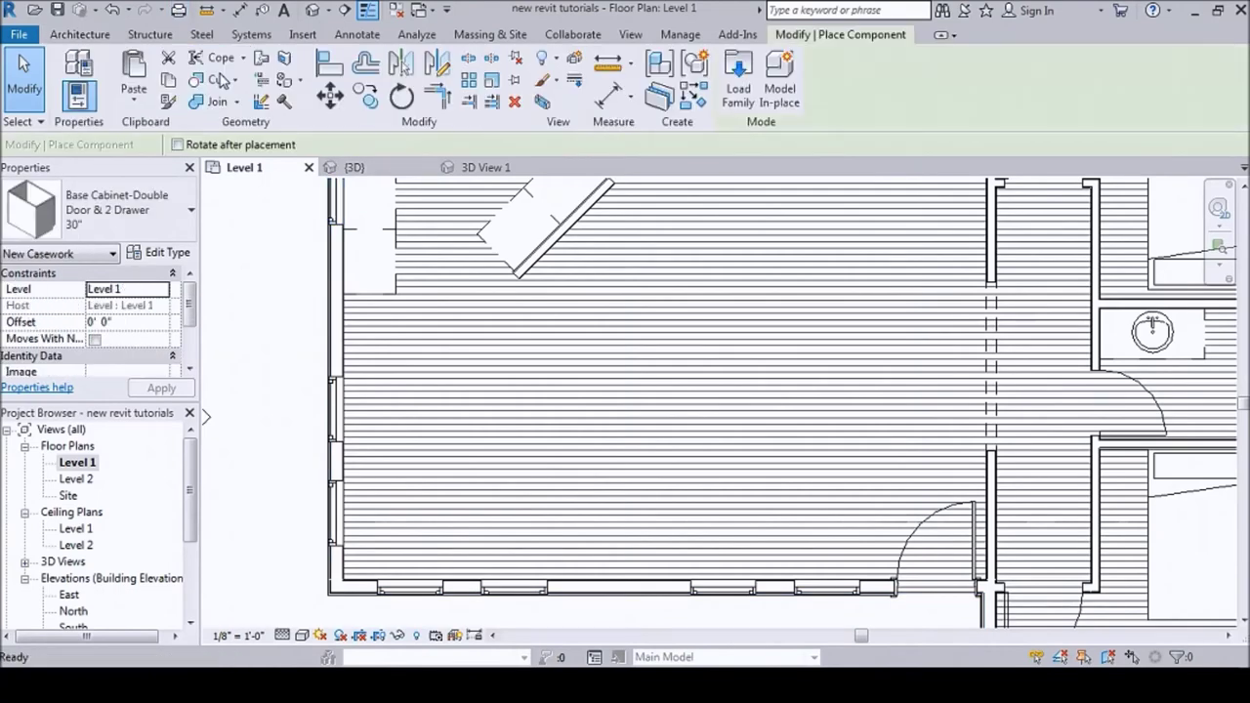
# - Browse the family library up to US Imperial and into Furniture > Seating
pyautogui.click(168, 253)
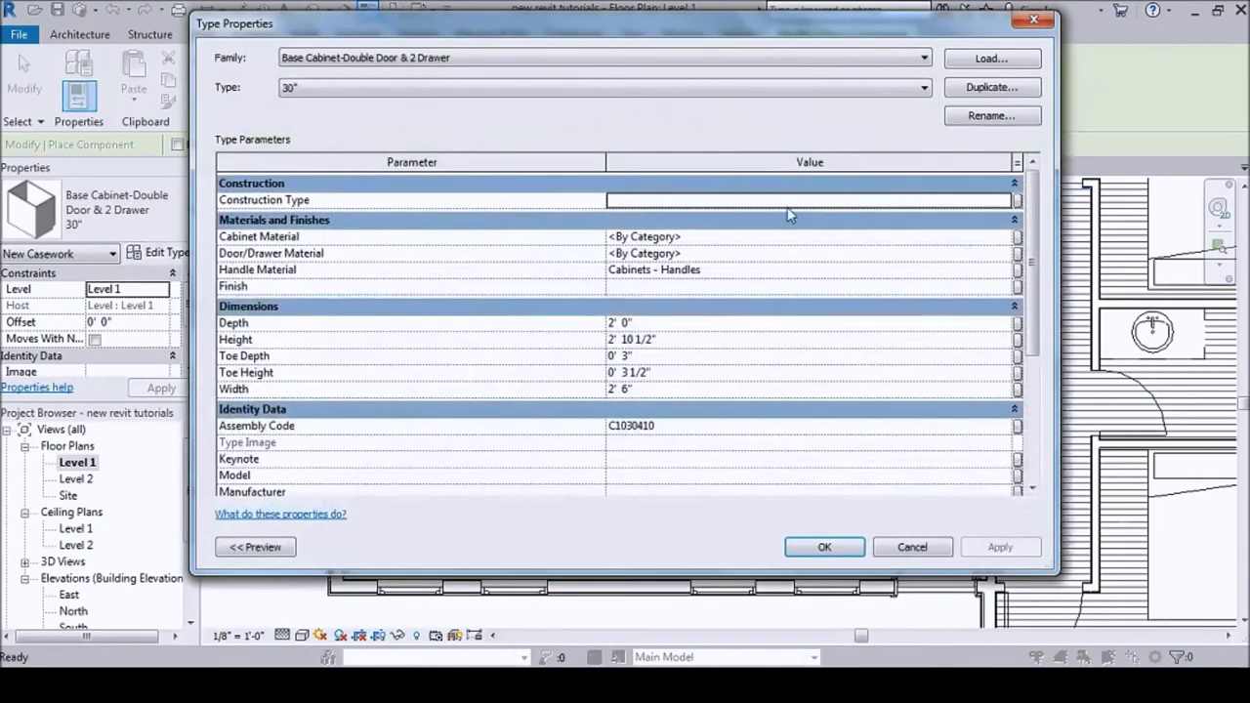
pyautogui.click(979, 60)
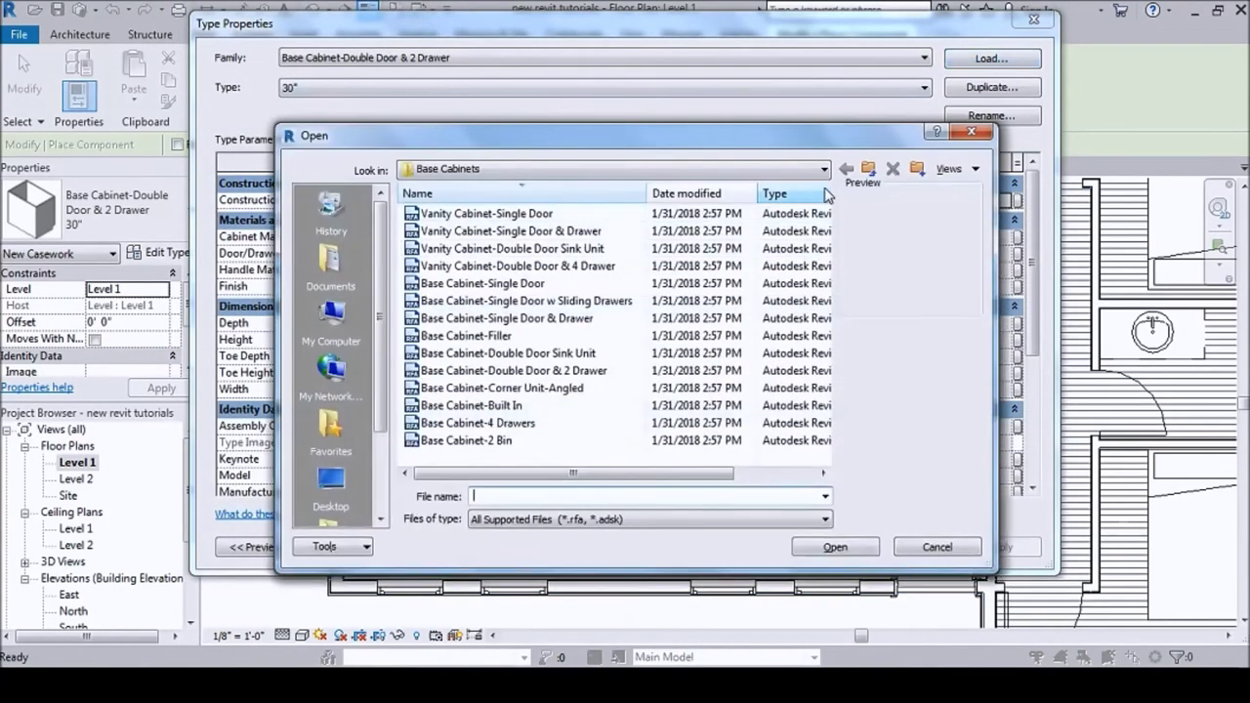
pyautogui.click(868, 171)
pyautogui.click(868, 170)
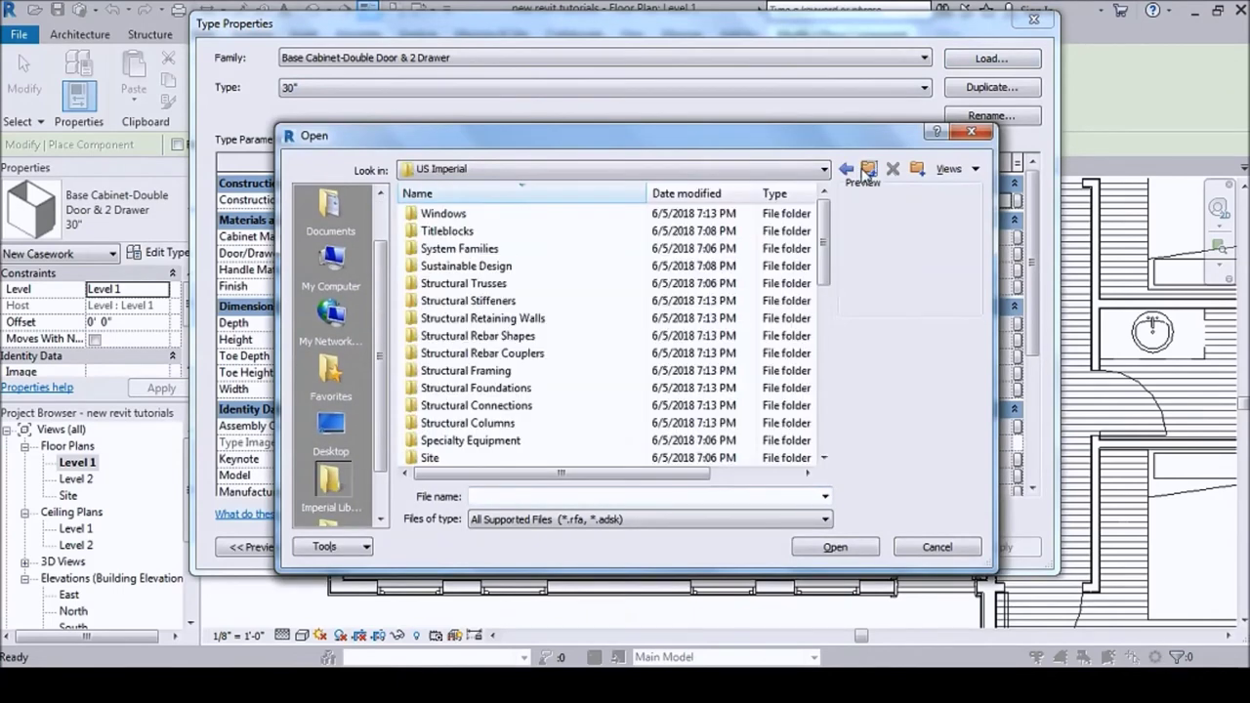
pyautogui.moveTo(821, 252); pyautogui.dragTo(821, 364)
pyautogui.doubleClick(464, 338)
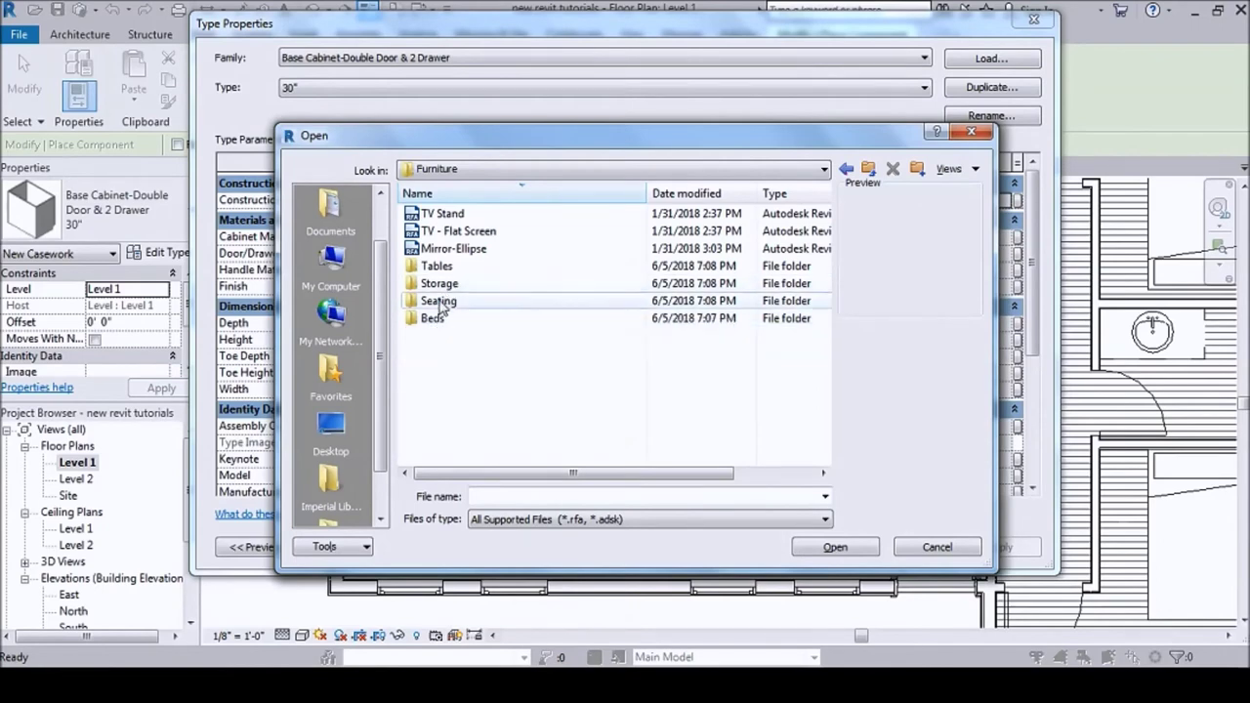
pyautogui.doubleClick(438, 300)
# - Load the Sofa-Corbu family and accept its type for placement
pyautogui.click(447, 213)
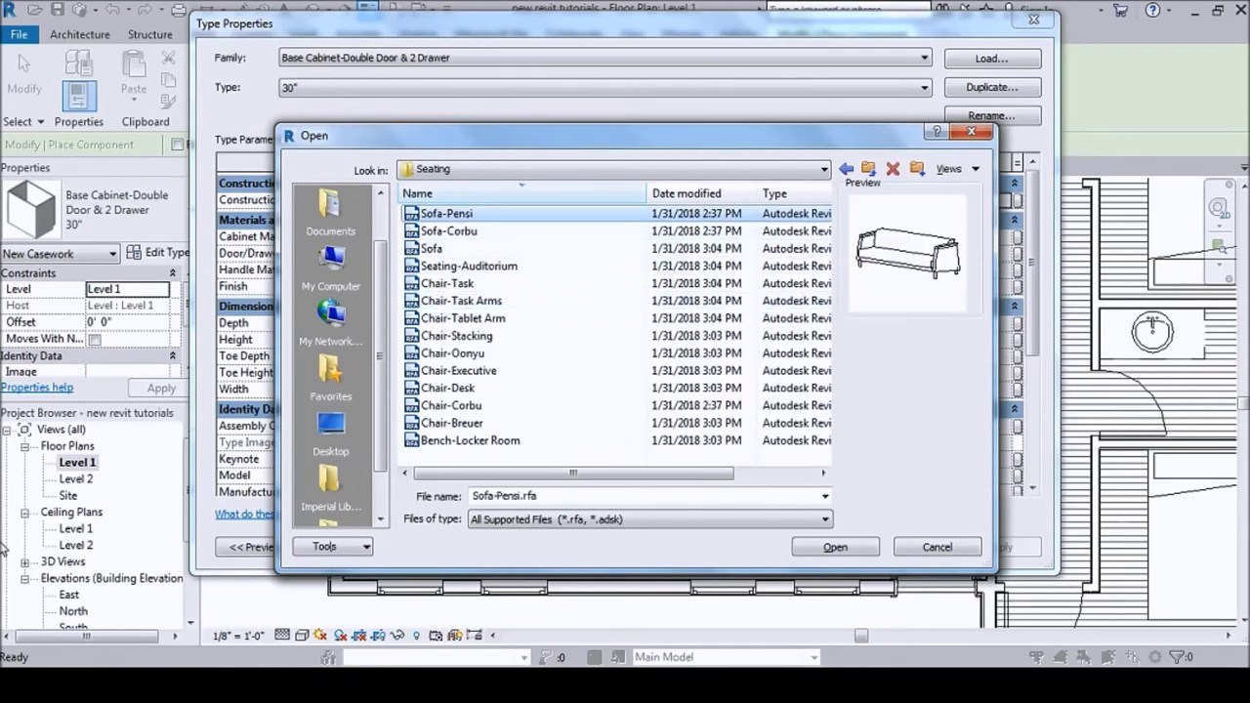
pyautogui.press('Down')
pyautogui.press('Down')
pyautogui.press('Up')
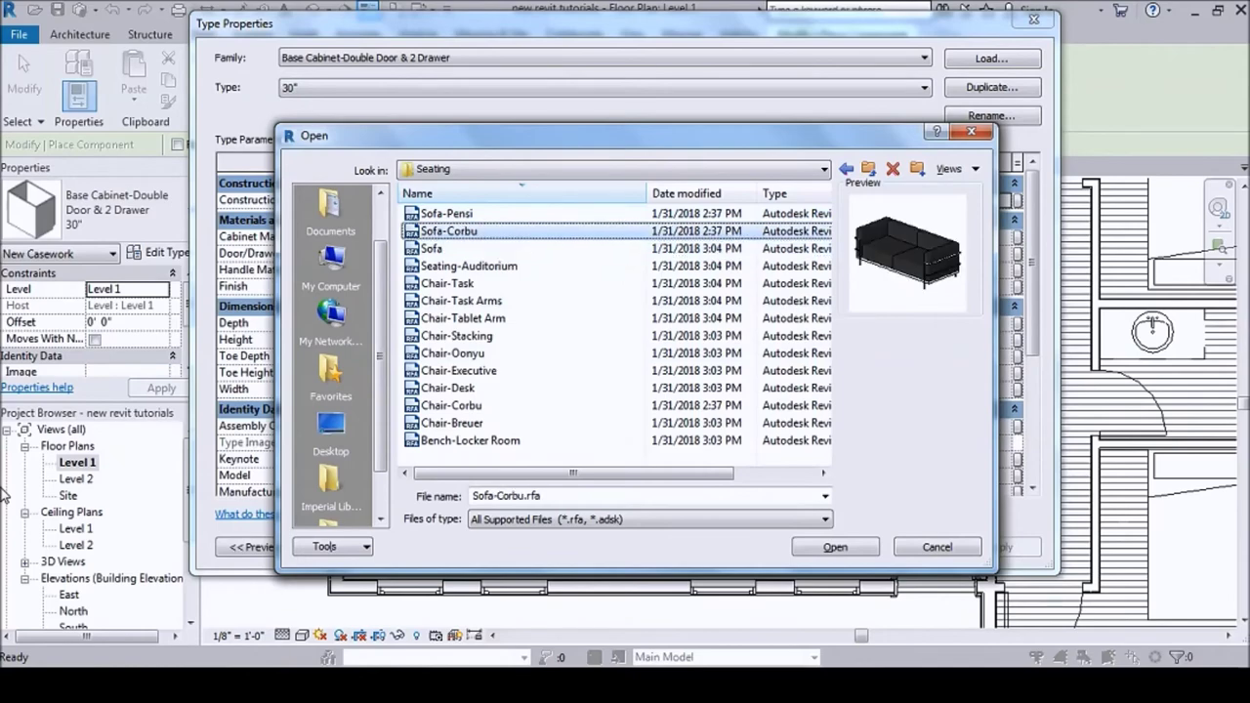
pyautogui.click(836, 548)
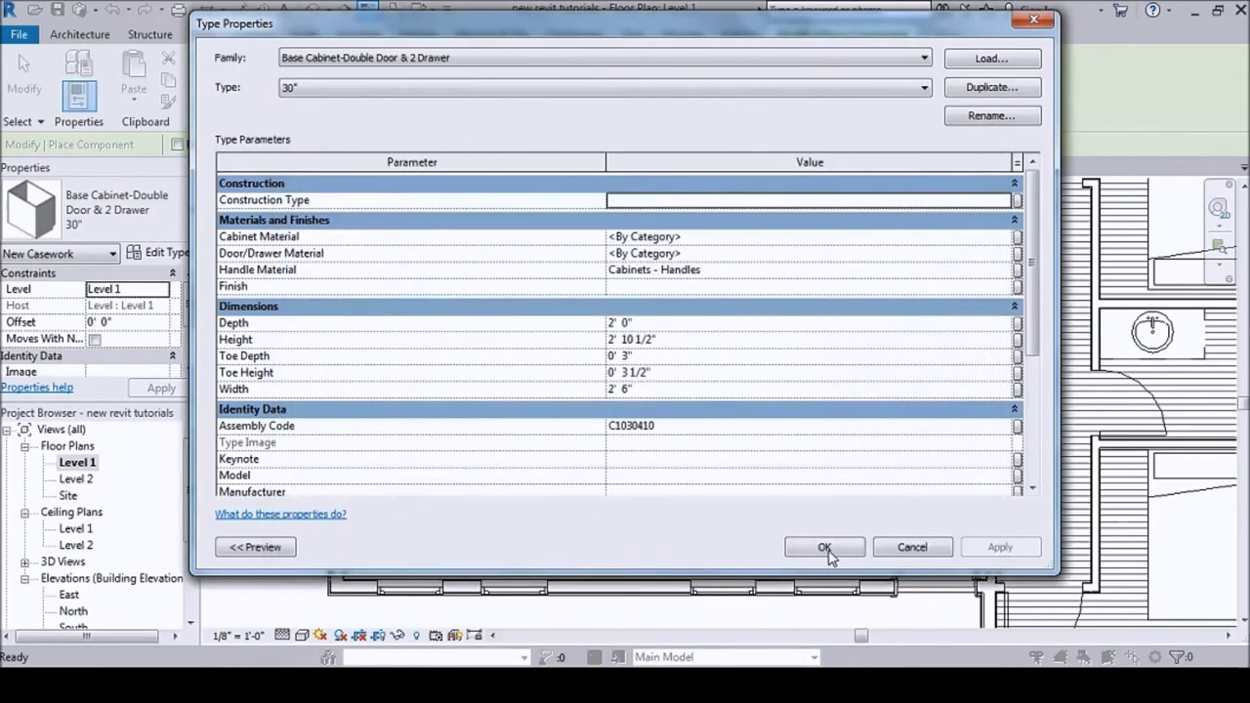
pyautogui.click(825, 546)
pyautogui.scroll(-1, 674, 439)
# - Place a horizontal Sofa-Corbu mid-room, then a 90°-rotated one by the lower door
pyautogui.press('space')
pyautogui.press('space')
pyautogui.press('space')
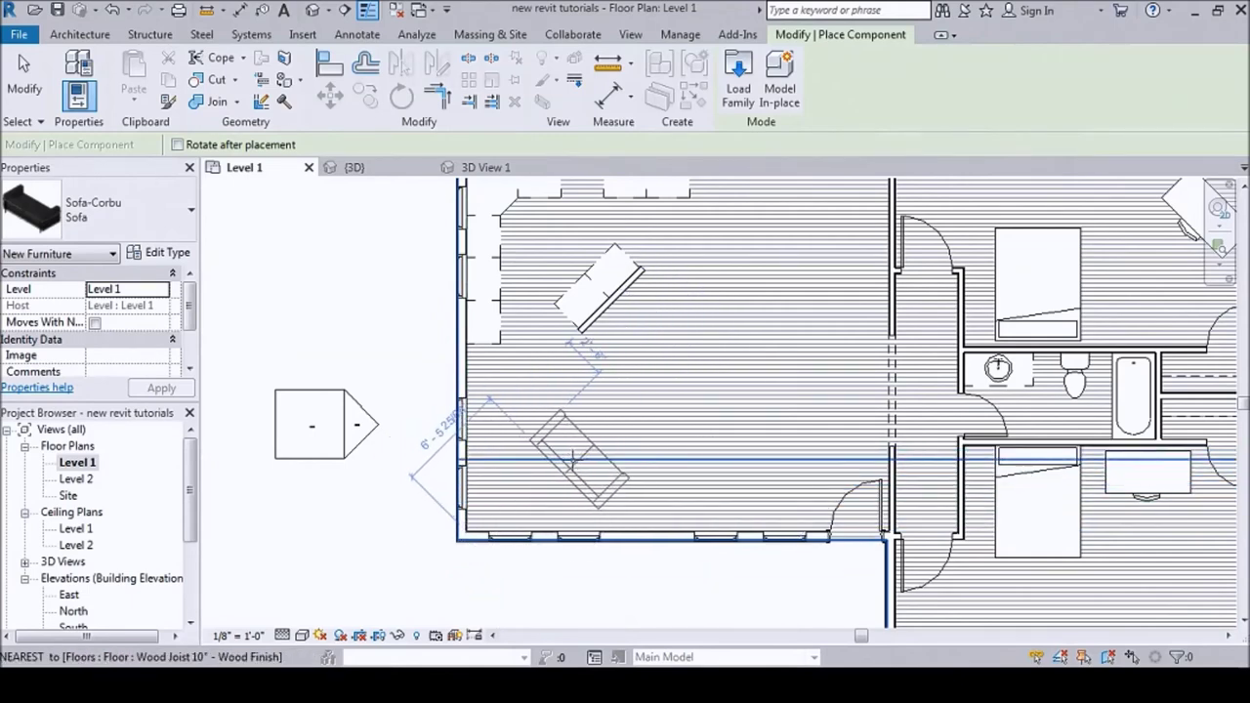
pyautogui.press('space')
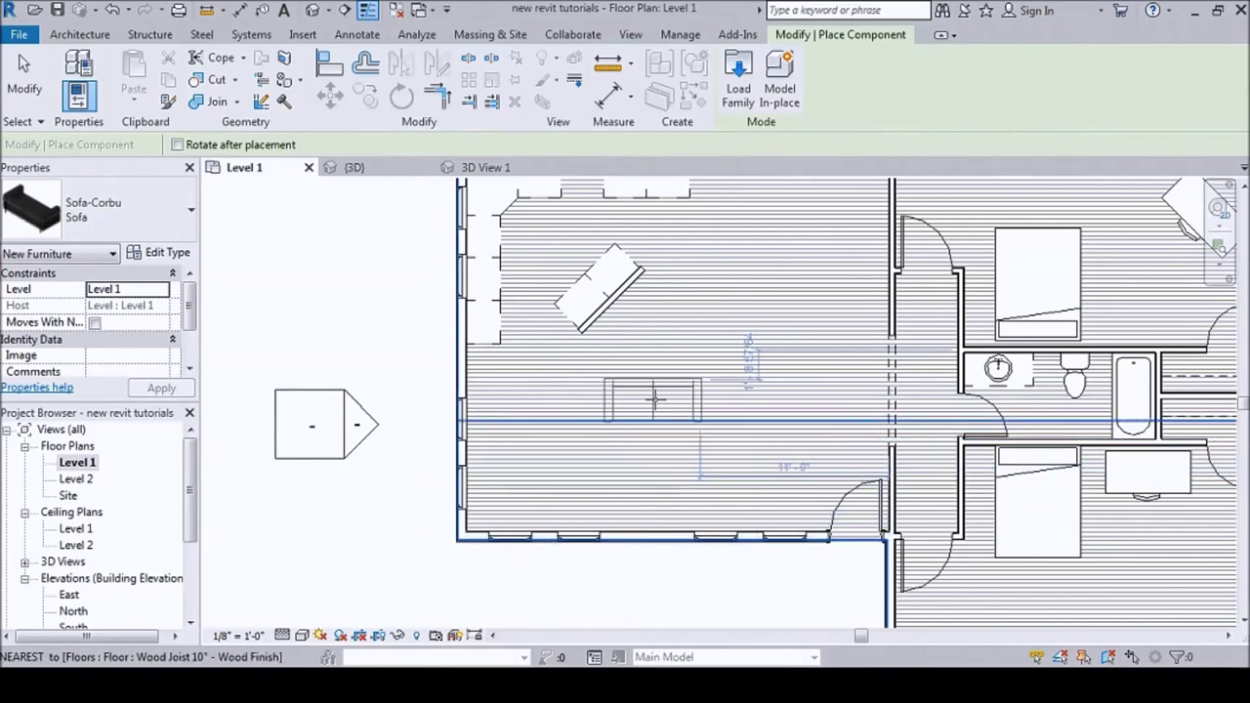
pyautogui.click(661, 395)
pyautogui.press('space')
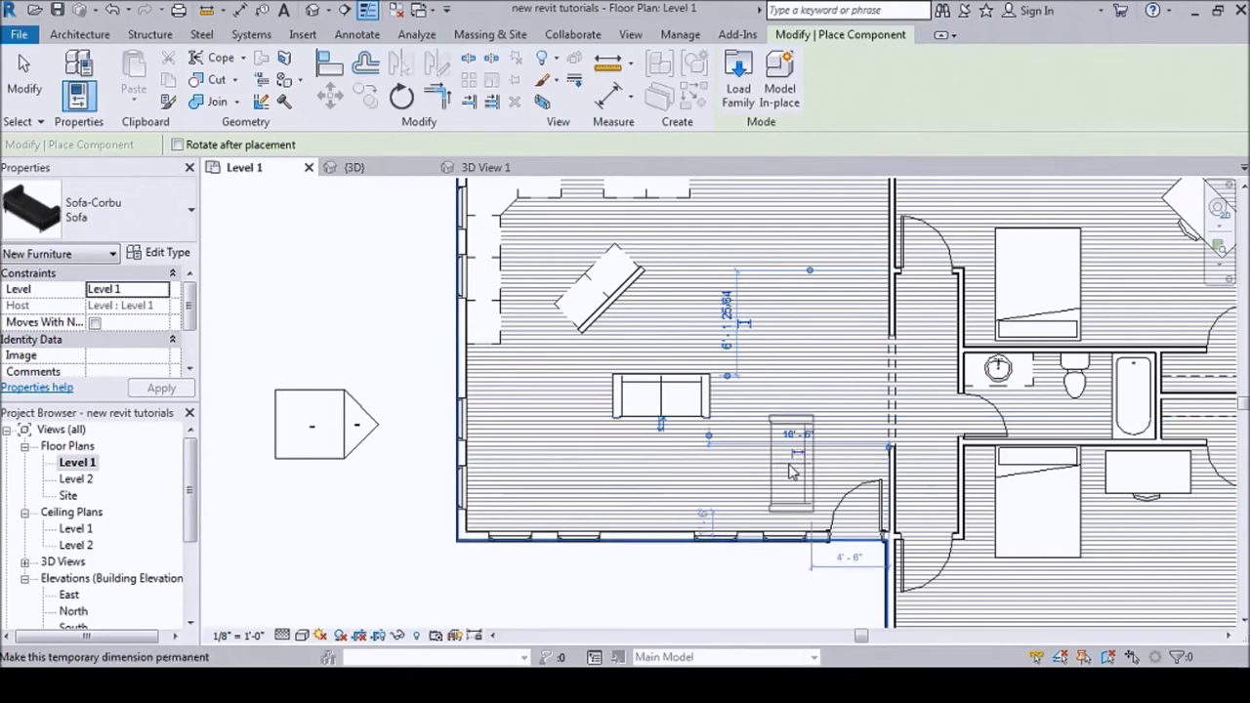
pyautogui.click(782, 463)
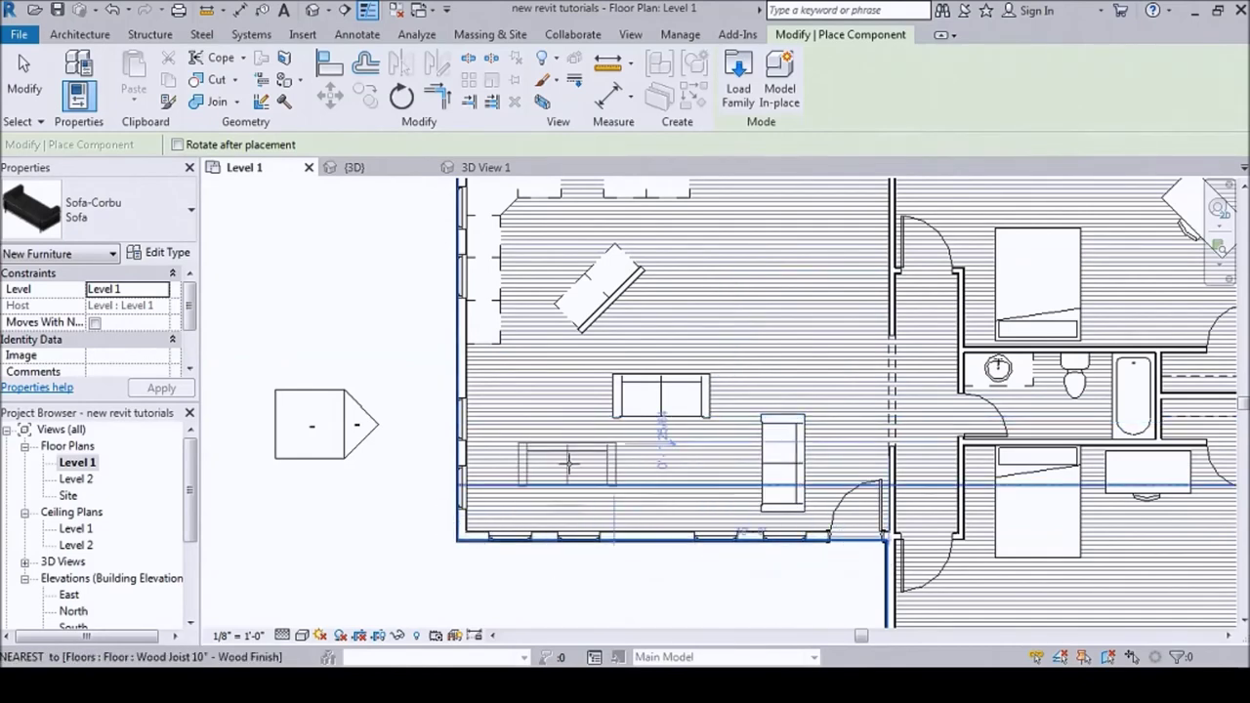
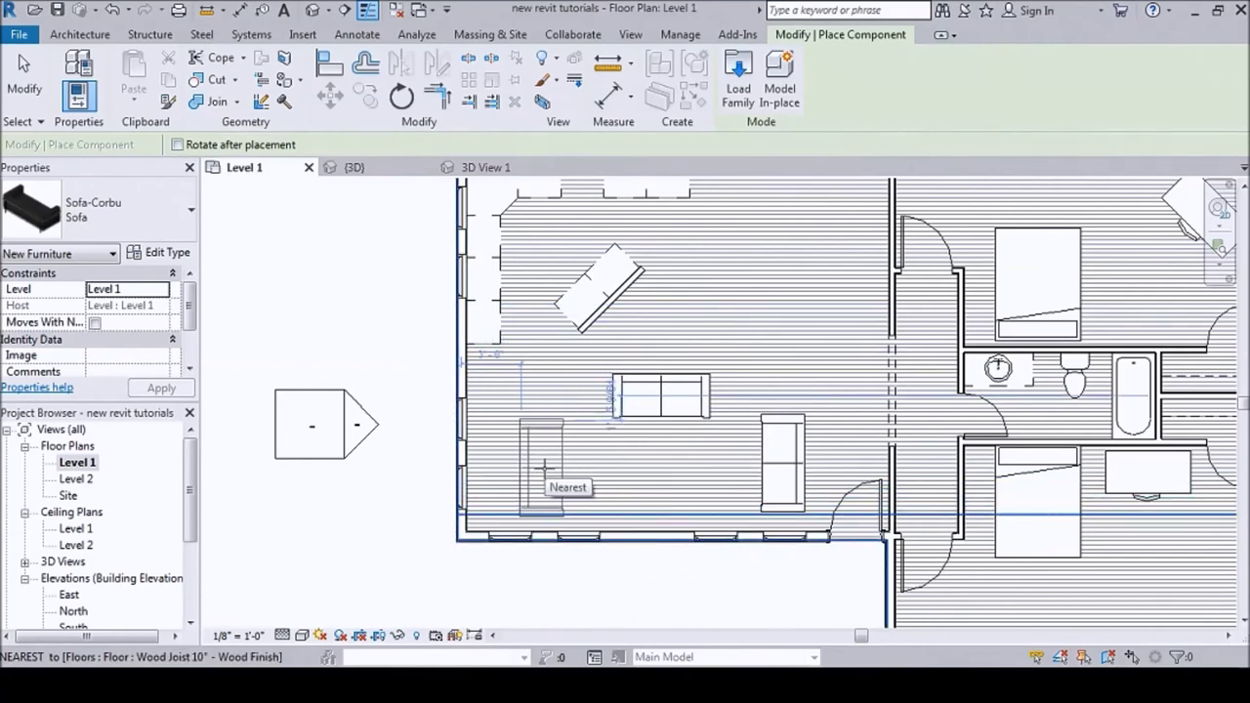
# - Place a Sofa-Corbu along the left wall and shift the middle sofa slightly right
pyautogui.click(545, 469)
pyautogui.press('Escape')
pyautogui.press('Escape')
pyautogui.scroll(2, 590, 420)
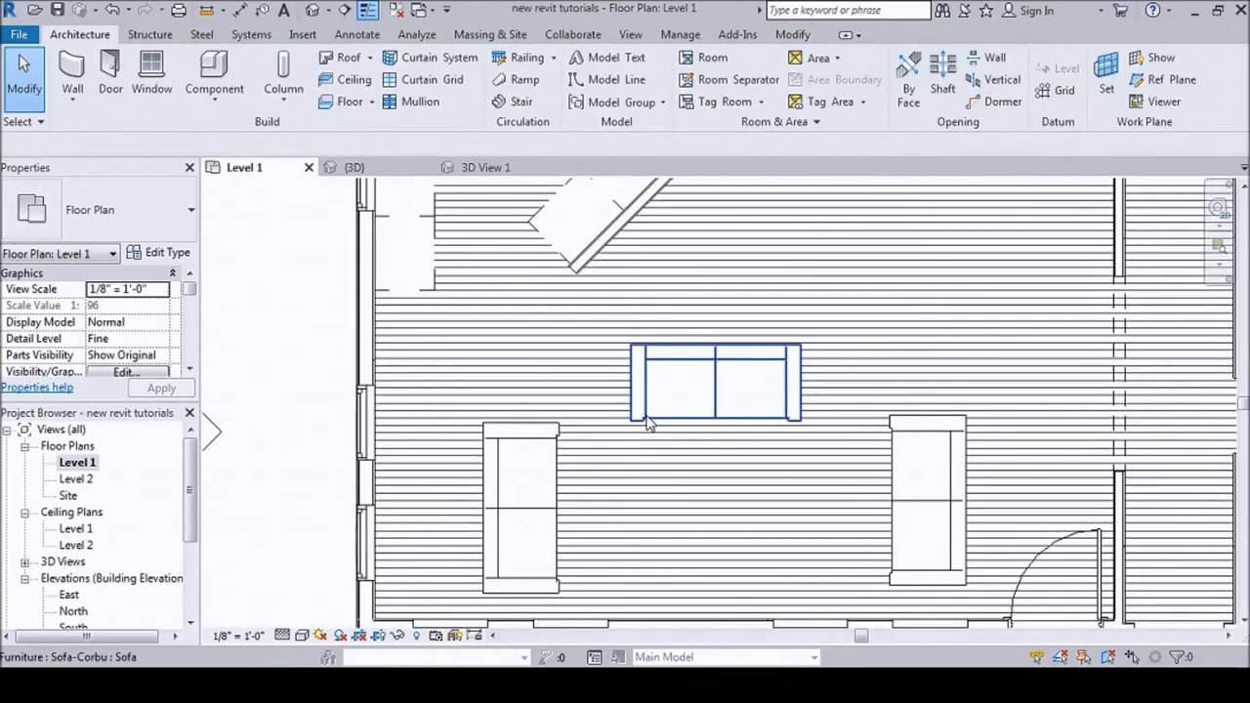
pyautogui.click(649, 422)
pyautogui.moveTo(692, 419); pyautogui.dragTo(711, 424)
pyautogui.click(560, 445)
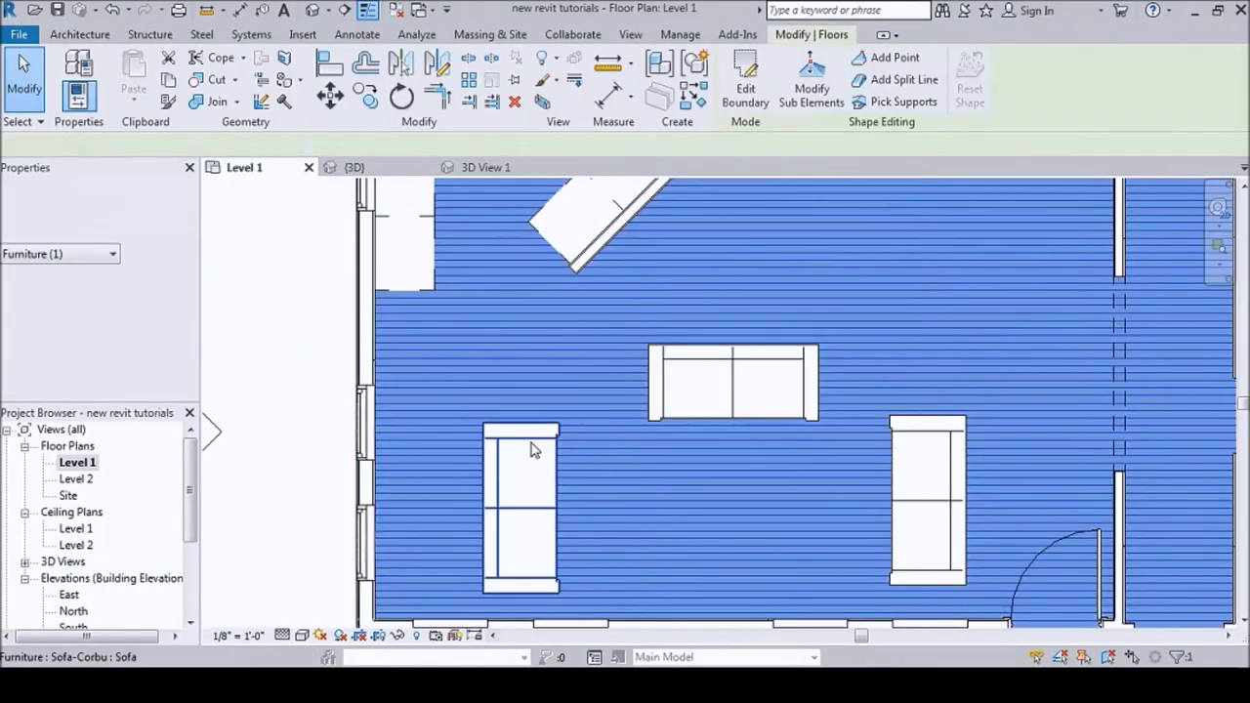
# - Zoom to fit the floor plan, reselect the middle sofa and open its type properties
pyautogui.press('z')
pyautogui.press('f')
pyautogui.press('Escape')
pyautogui.scroll(2, 539, 443)
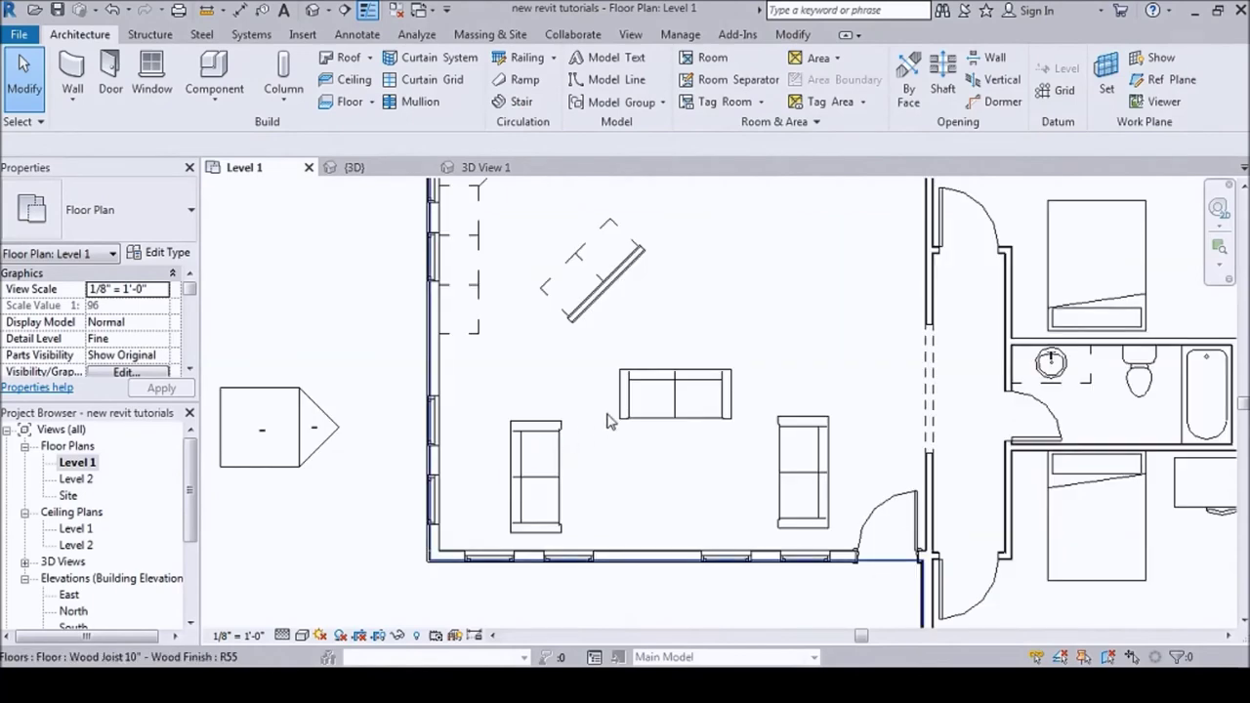
pyautogui.click(674, 393)
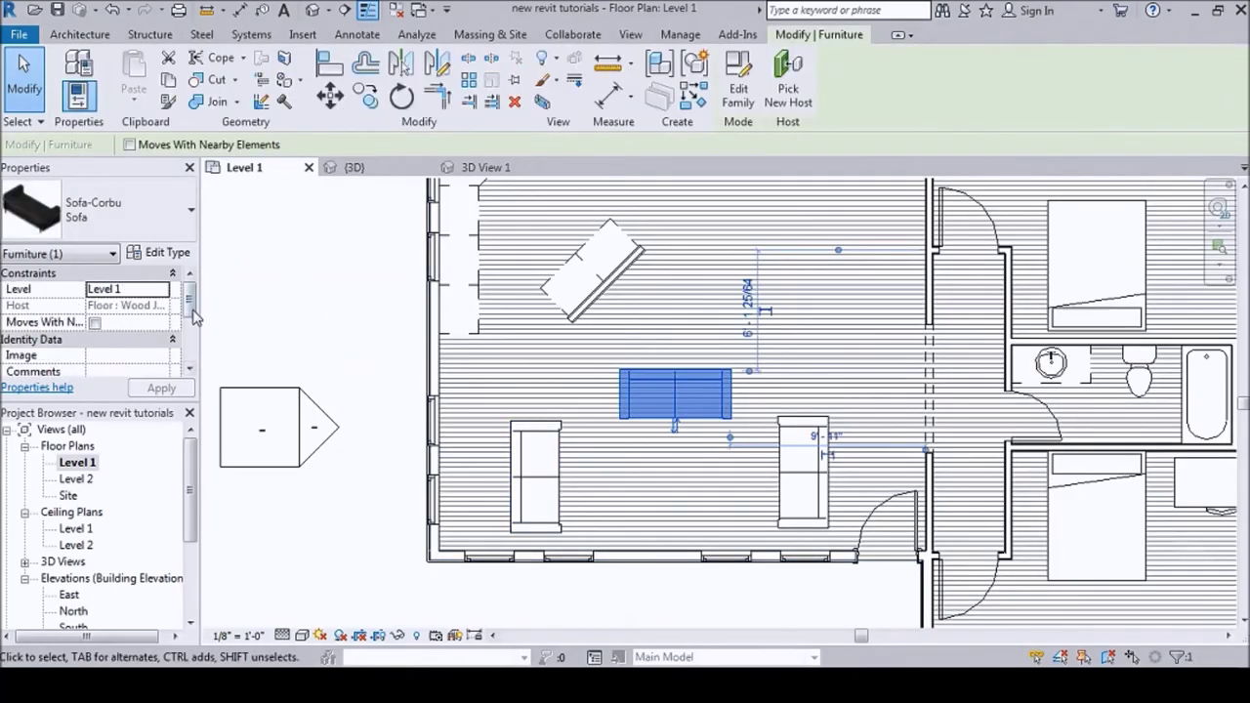
pyautogui.click(161, 253)
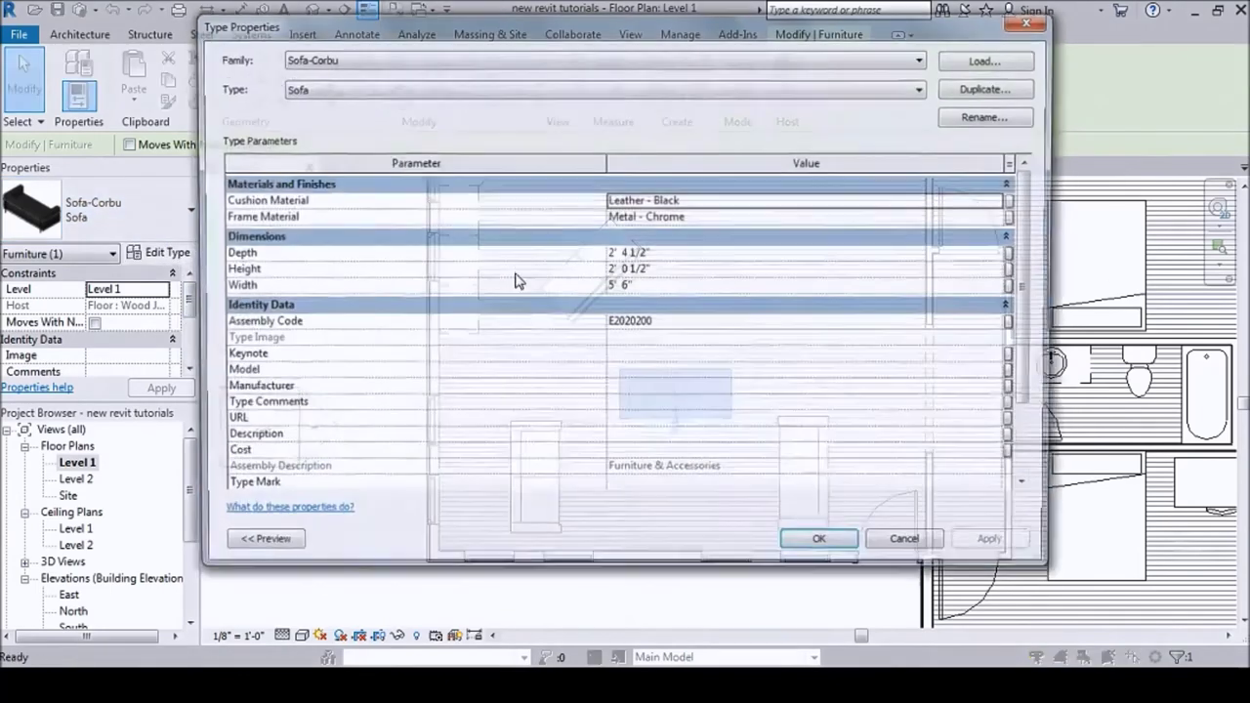
# - Duplicate the sofa type as 'Sofa 2' with an 8' 6" width and apply it
pyautogui.click(991, 87)
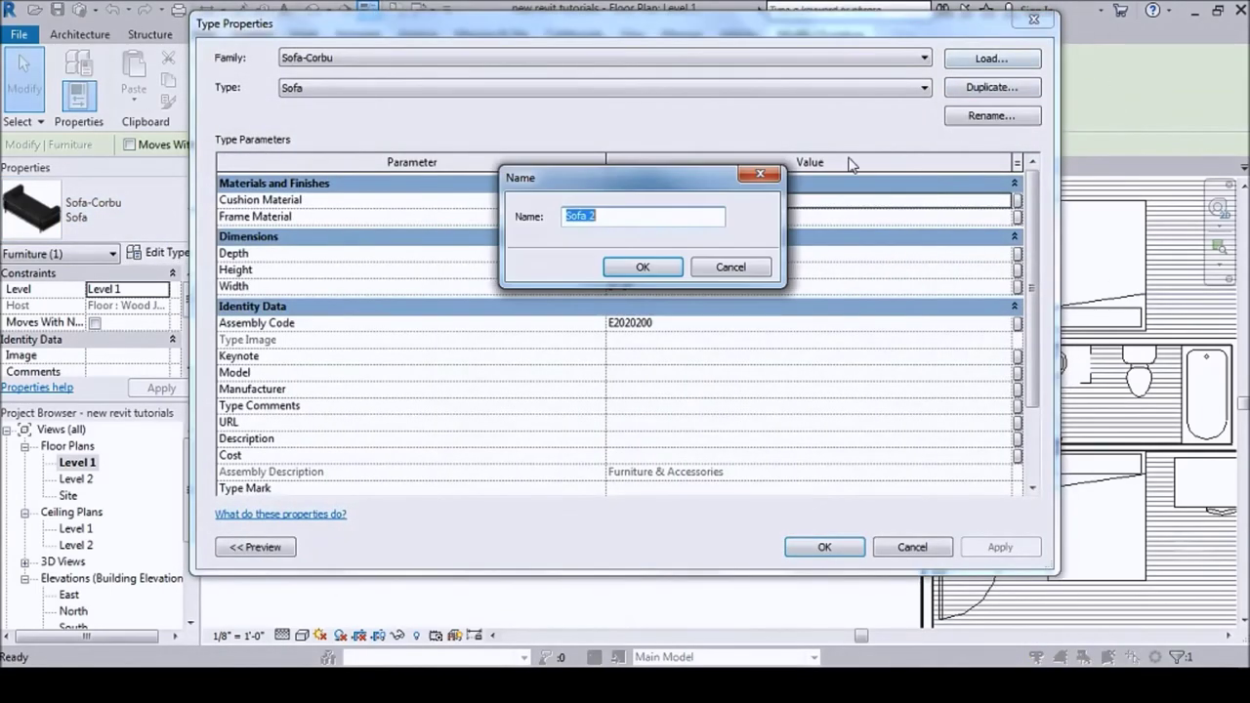
pyautogui.click(641, 267)
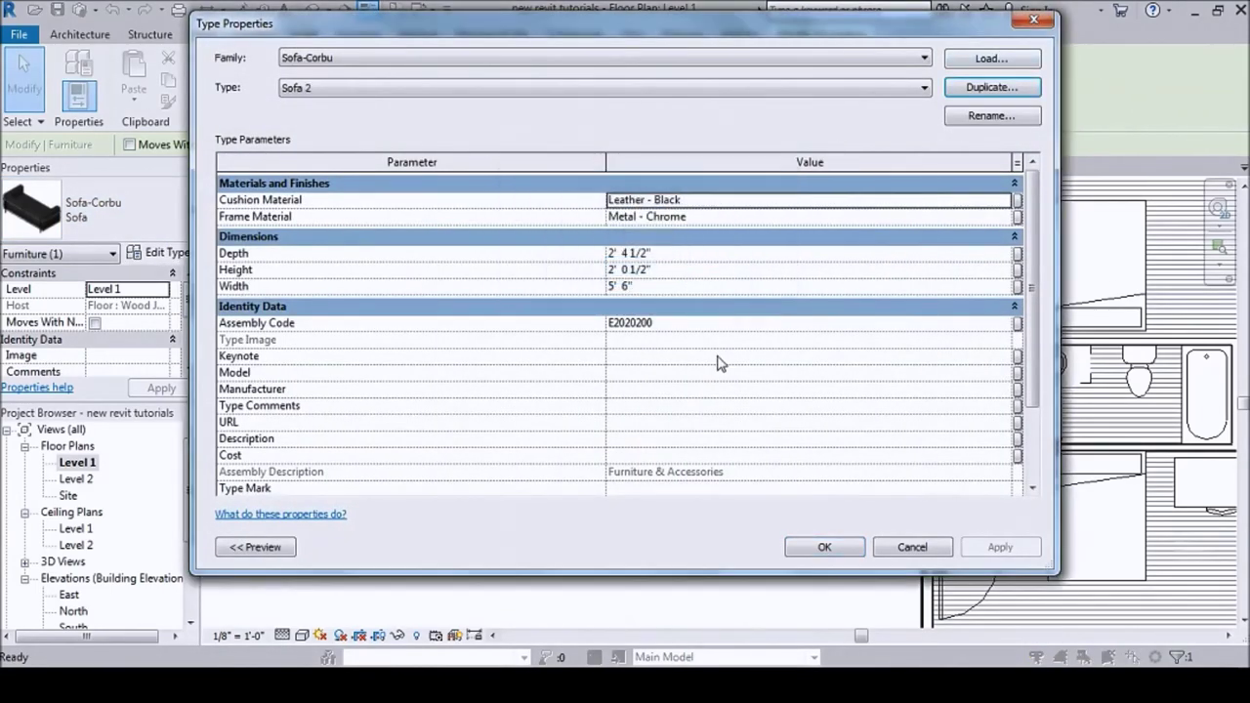
pyautogui.click(615, 286)
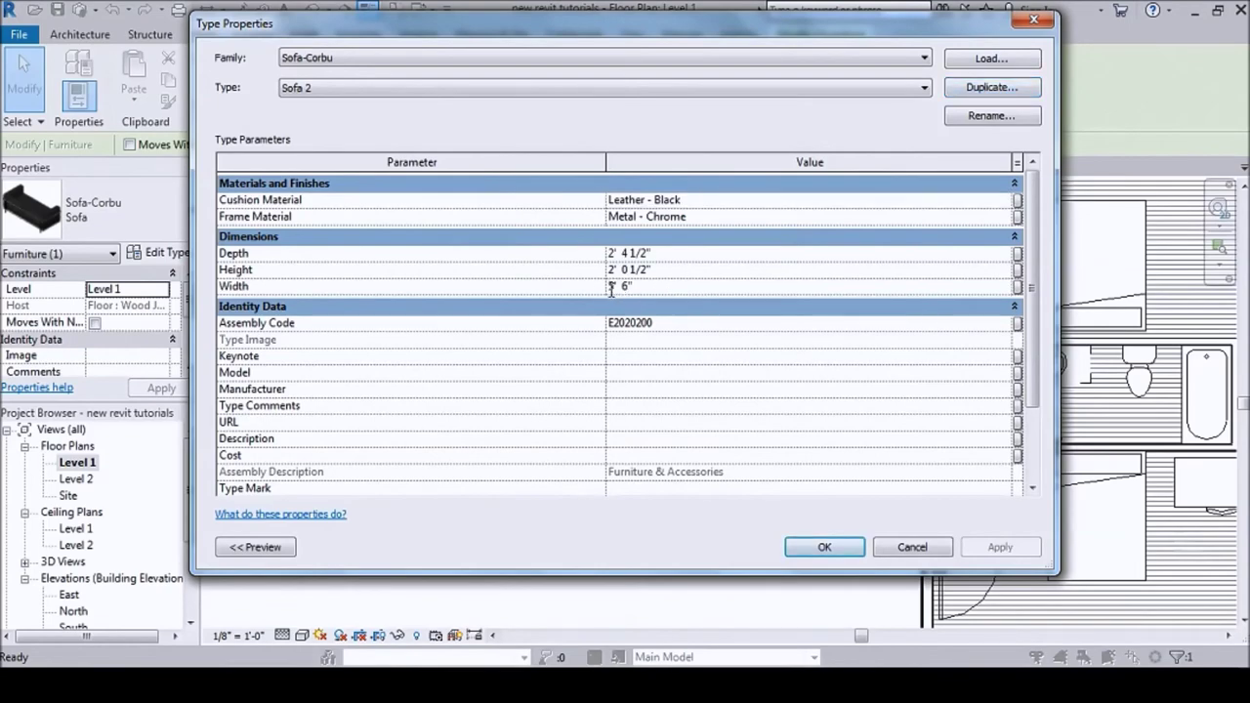
pyautogui.click(824, 539)
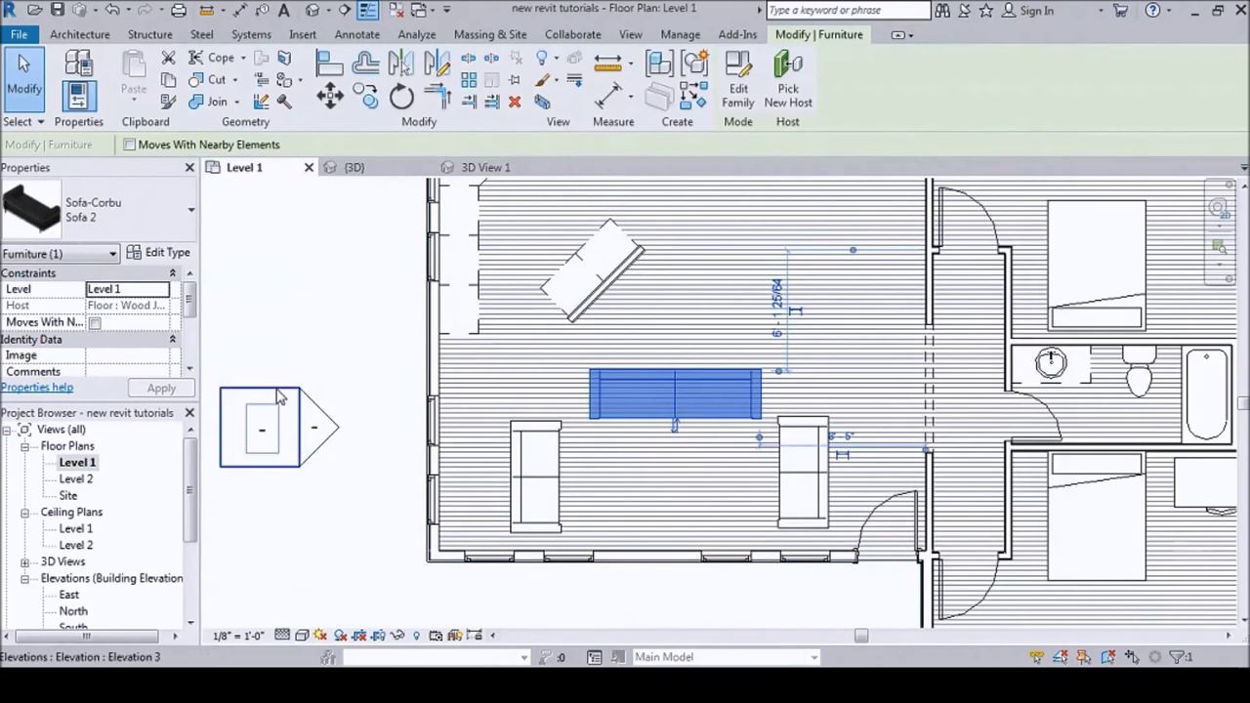
pyautogui.click(348, 373)
# - Shift the long sofa slightly to the left
pyautogui.click(635, 394)
pyautogui.scroll(3, 620, 389)
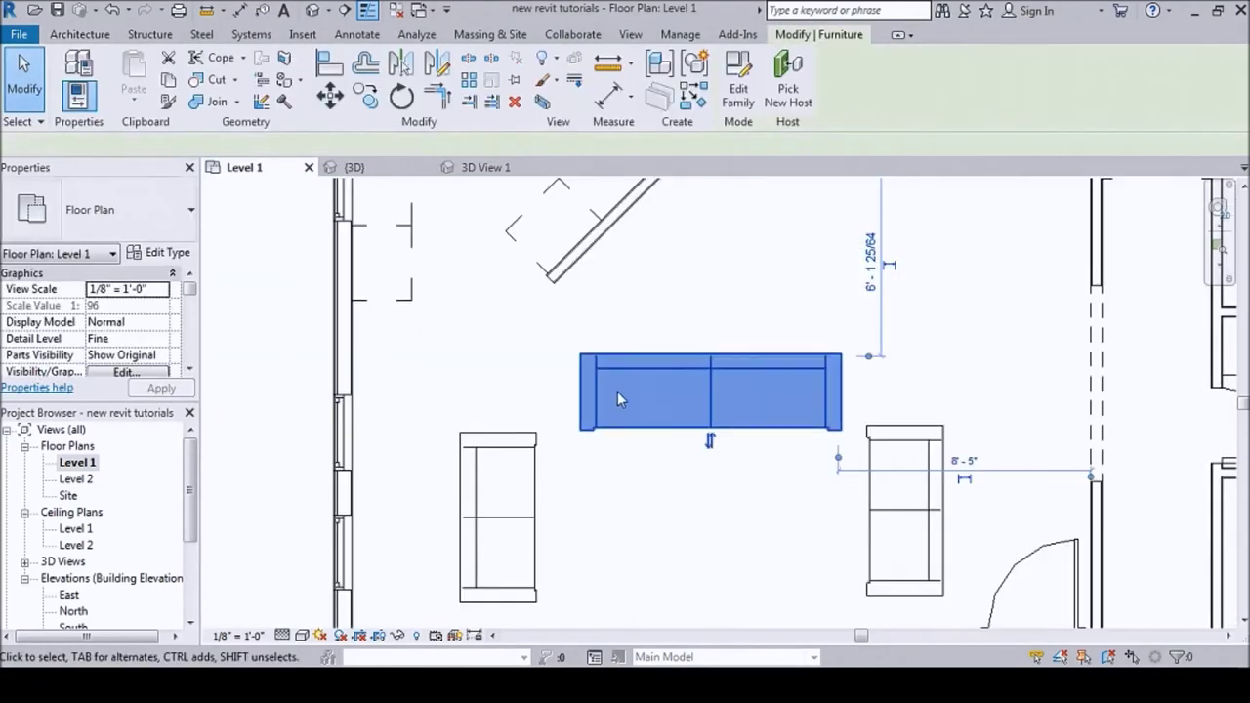
pyautogui.moveTo(613, 365); pyautogui.dragTo(609, 368)
pyautogui.press('Escape')
pyautogui.scroll(-4, 655, 348)
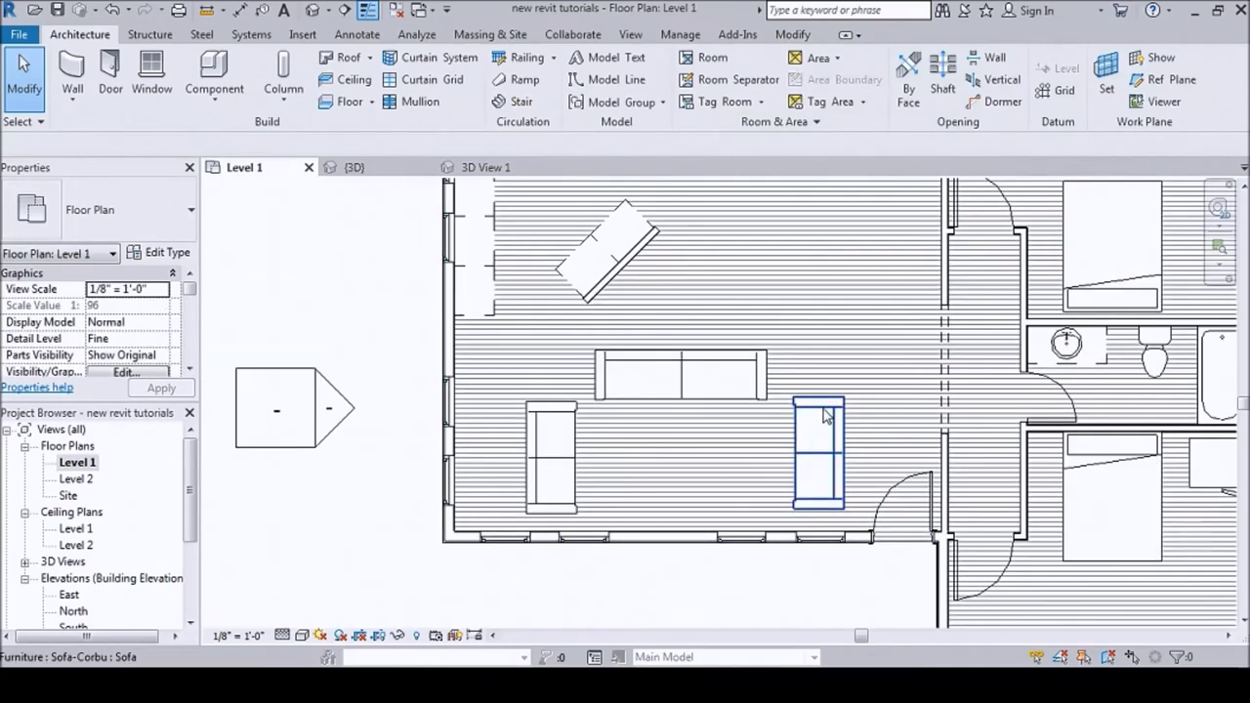
# - Delete the sofa on the right side and start a new Component placement
pyautogui.click(824, 415)
pyautogui.press('Delete')
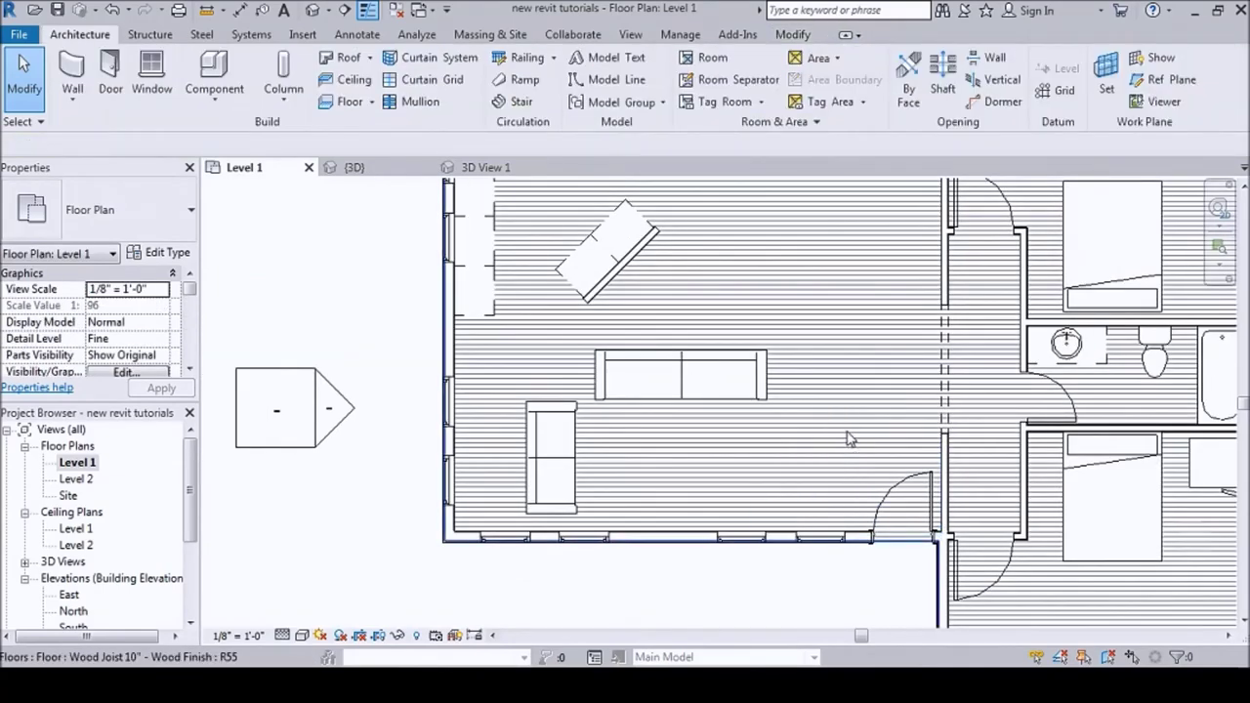
pyautogui.scroll(1, 888, 532)
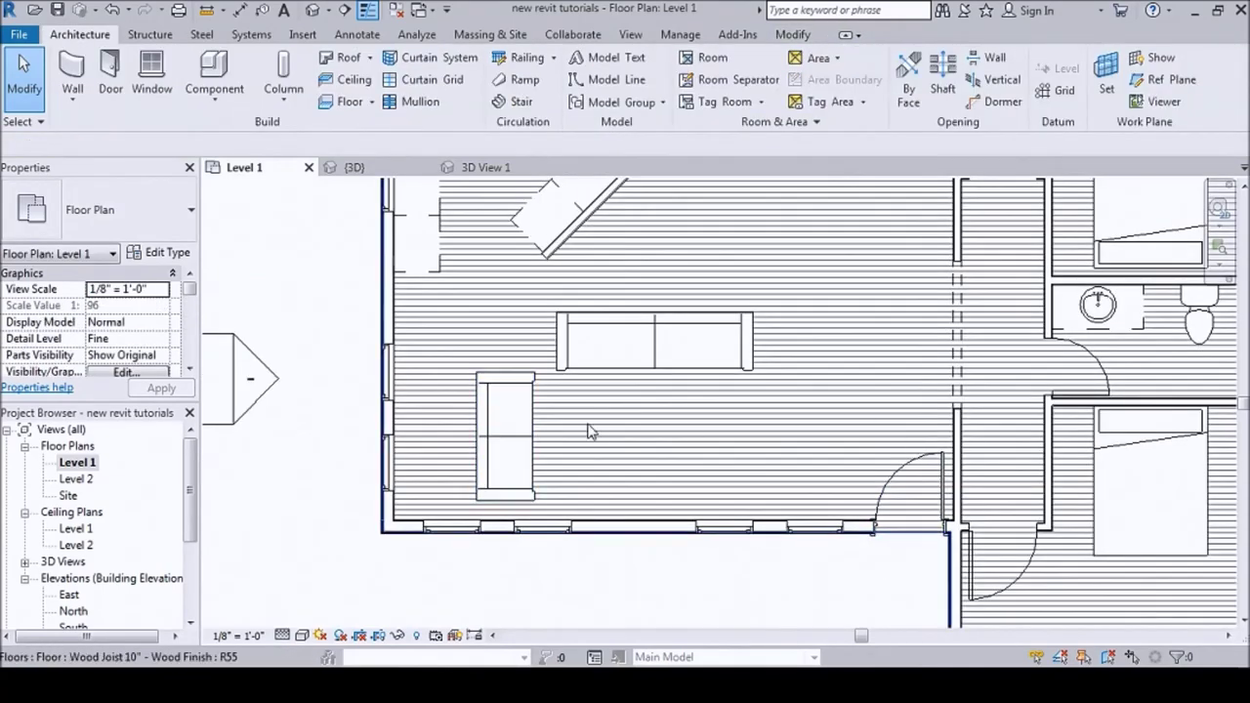
pyautogui.click(214, 73)
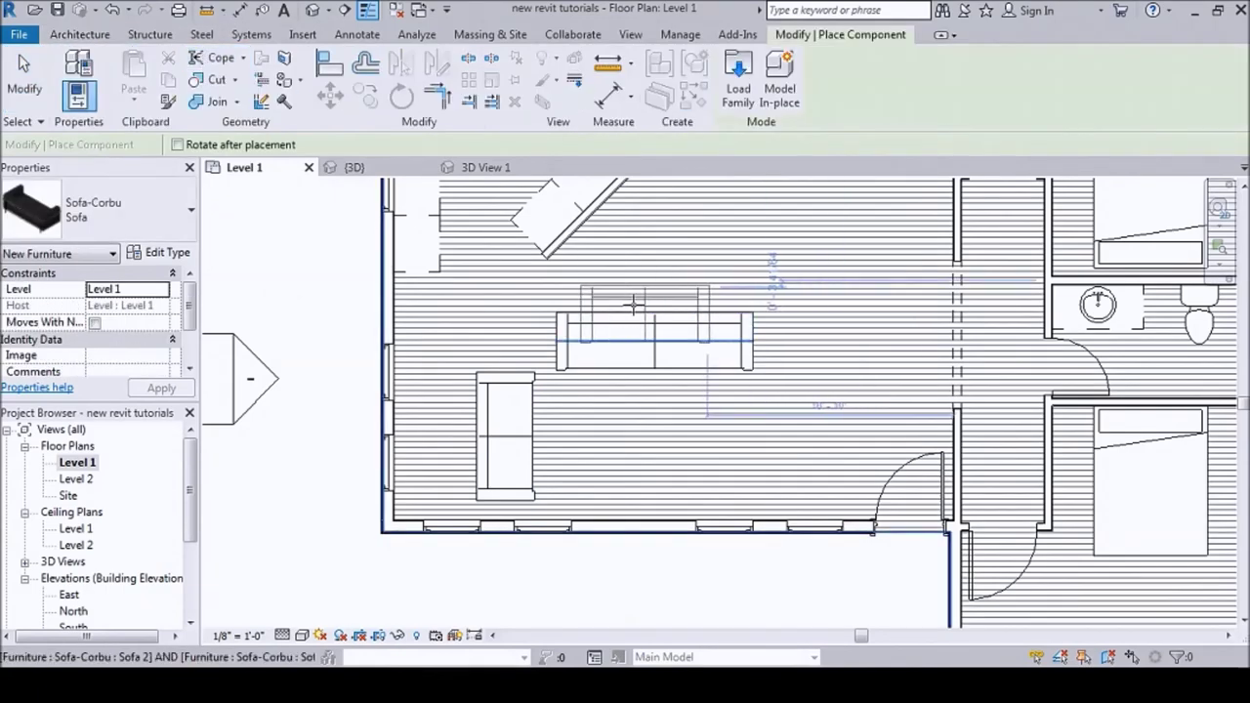
# - Load Table-Coffee.rfa from the Furniture > Tables folder
pyautogui.click(162, 252)
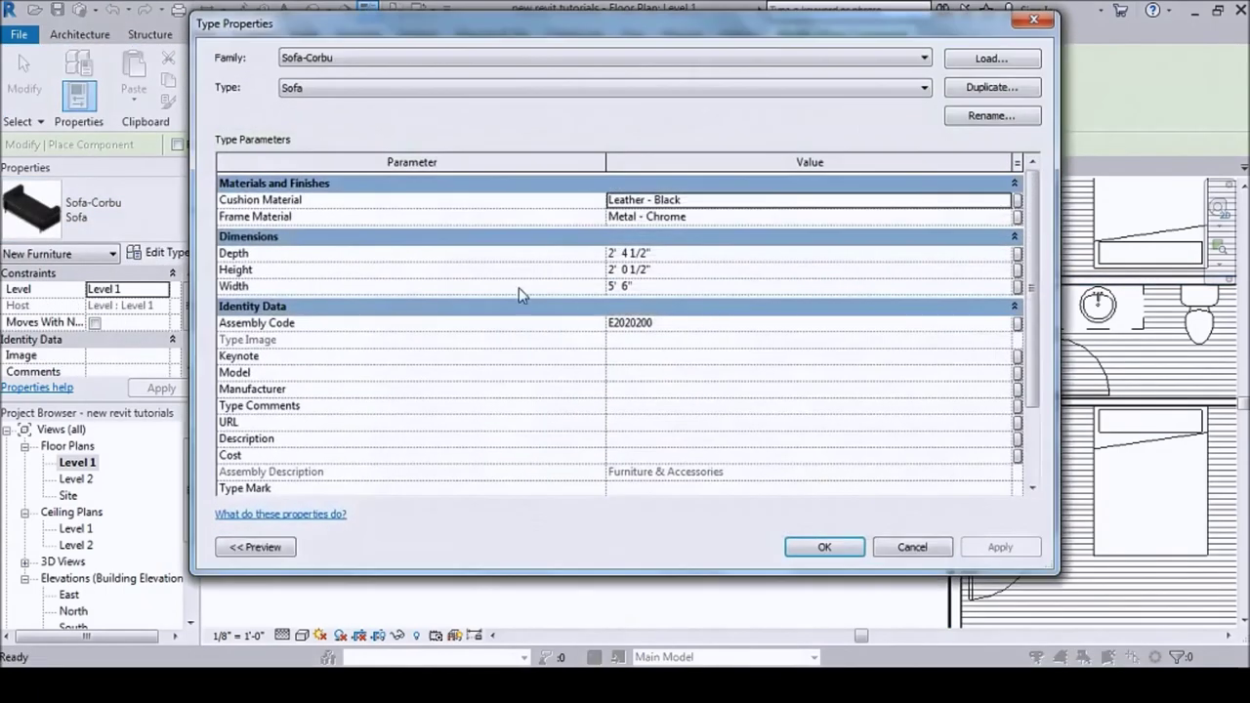
pyautogui.click(988, 60)
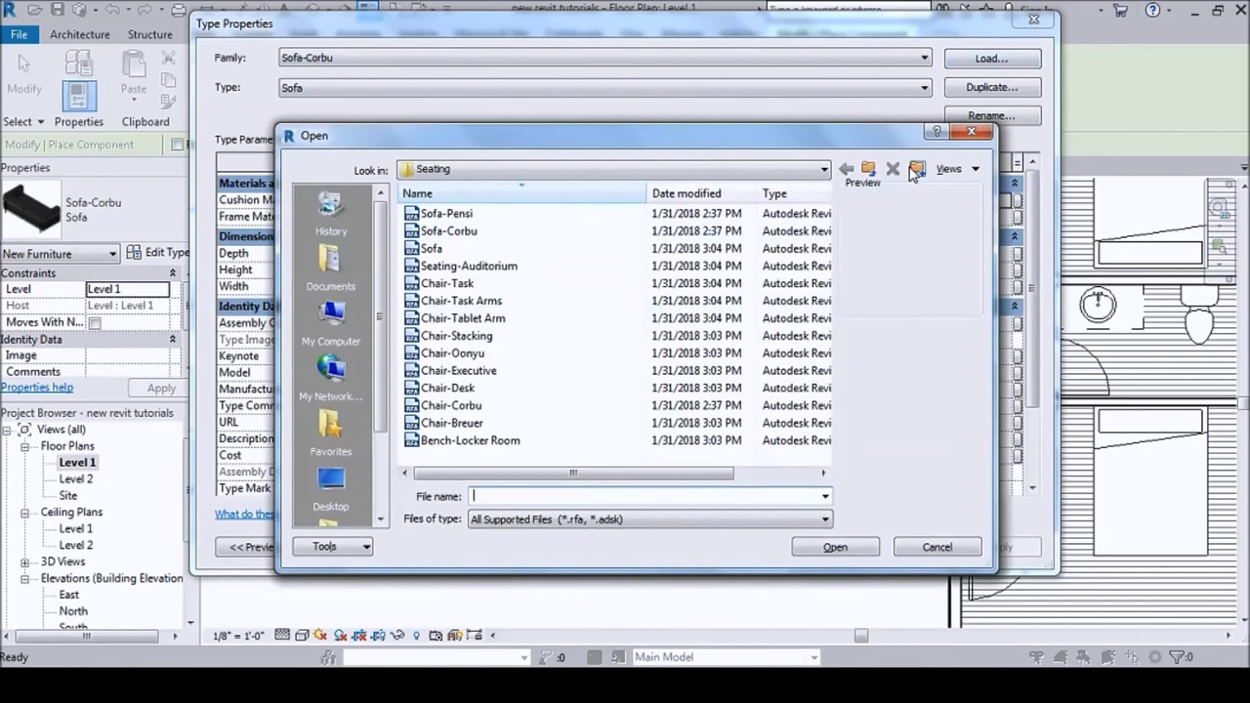
pyautogui.click(874, 174)
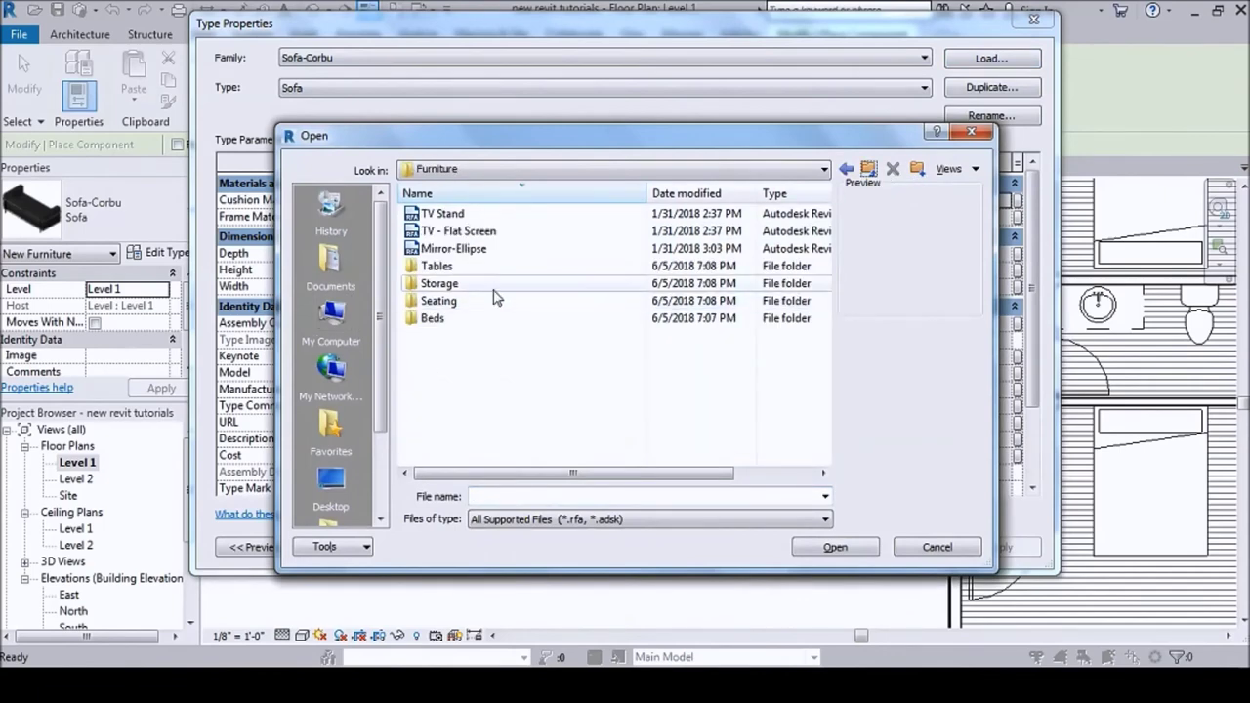
pyautogui.doubleClick(437, 266)
pyautogui.click(451, 212)
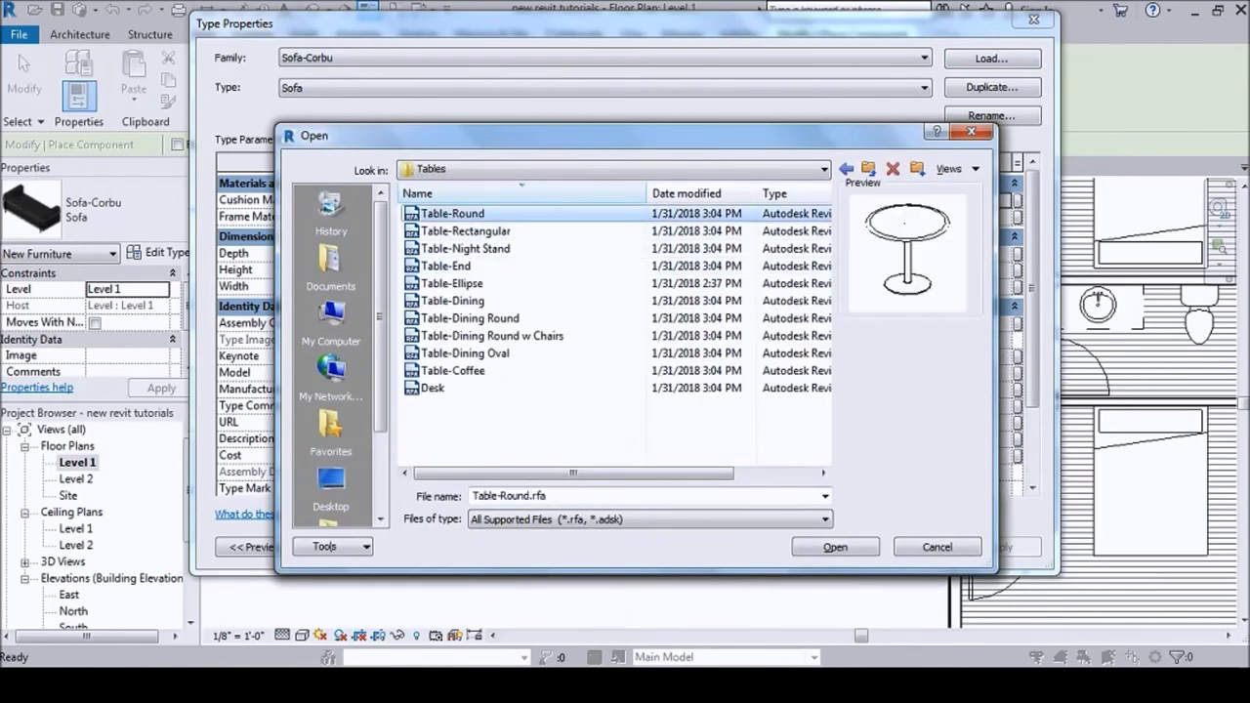
pyautogui.press('Down')
pyautogui.press('Down')
pyautogui.press('Down')
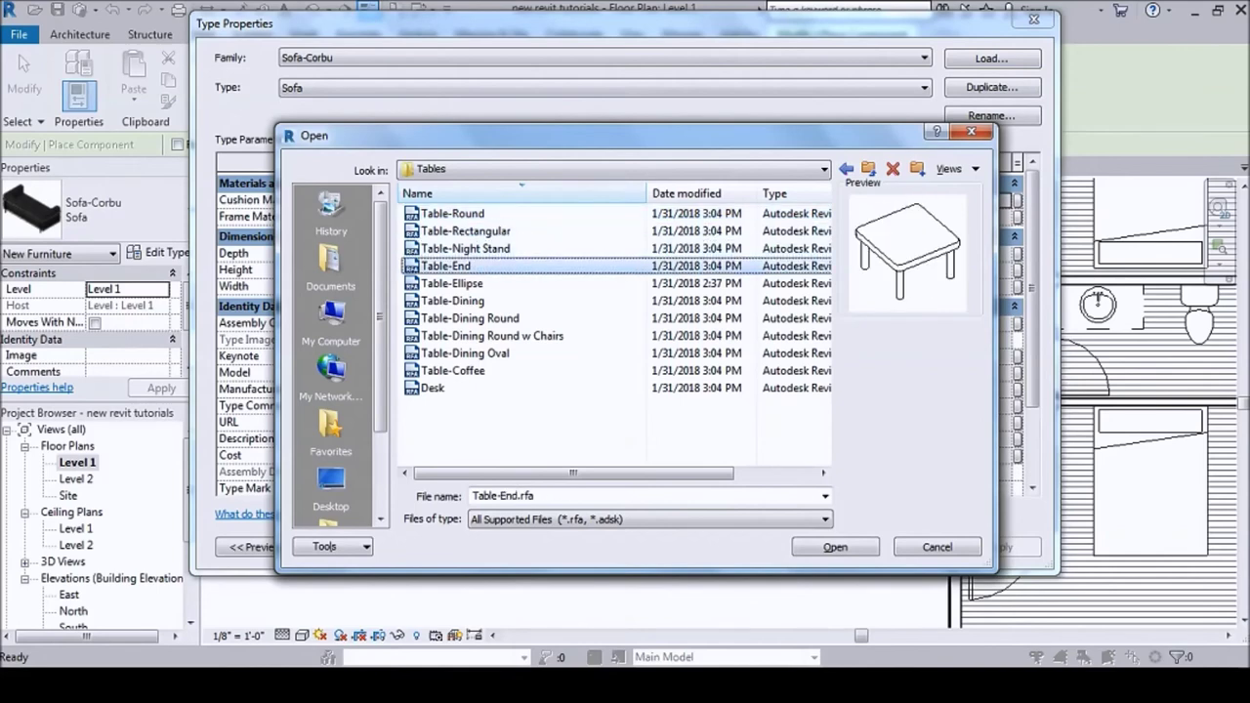
pyautogui.press('Down')
pyautogui.press('Down')
pyautogui.press('Down')
pyautogui.press('Down')
pyautogui.press('Down')
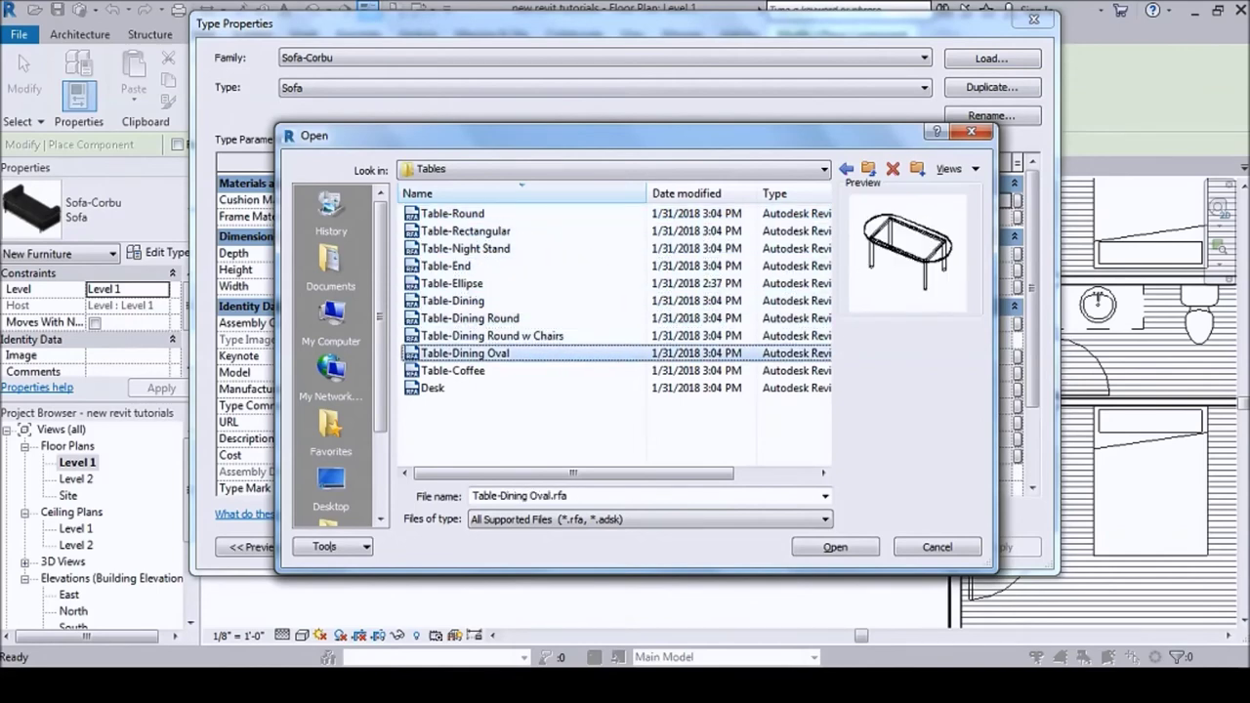
pyautogui.press('Down')
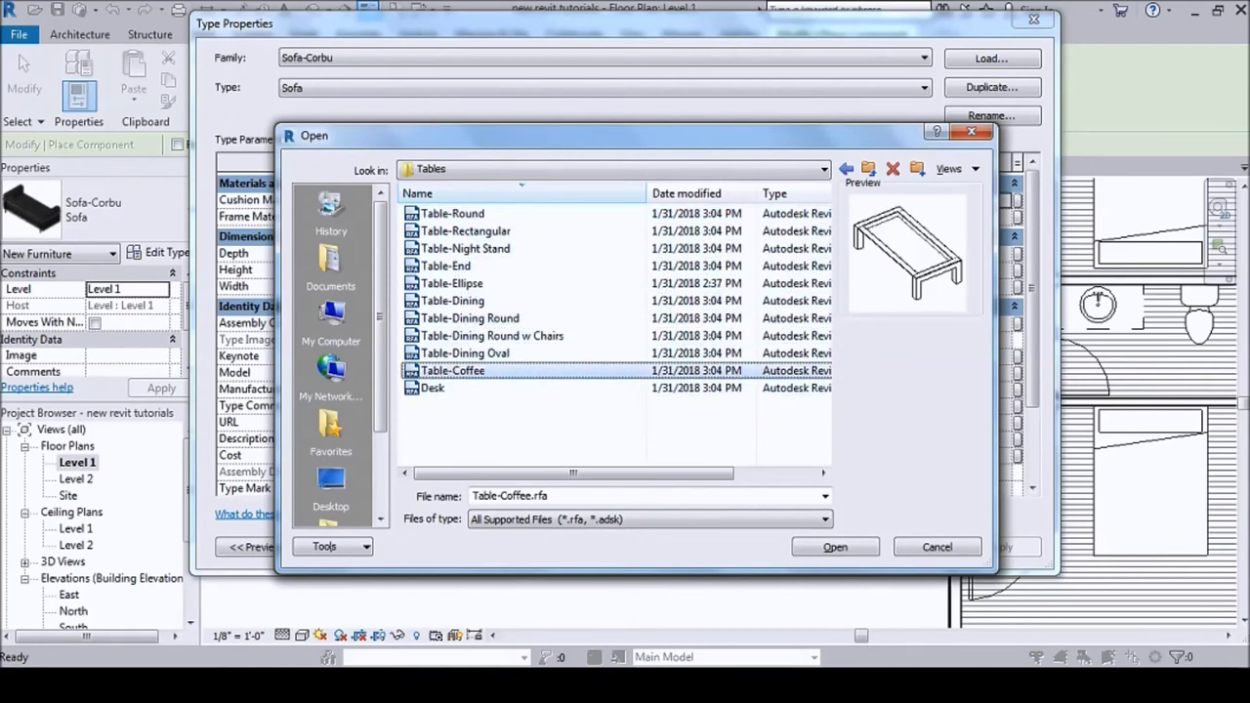
pyautogui.click(836, 547)
# - Confirm the type settings and choose the 31" x 28" x 24" coffee table size
pyautogui.click(830, 545)
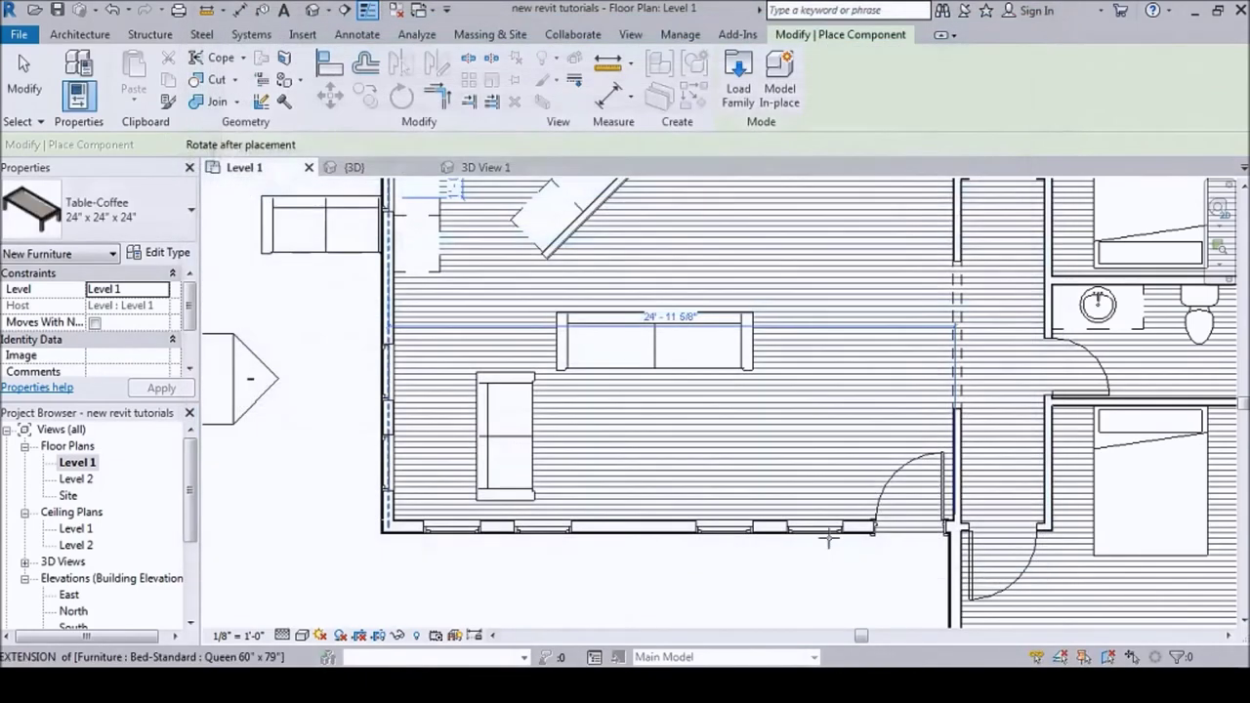
pyautogui.click(148, 215)
pyautogui.click(59, 401)
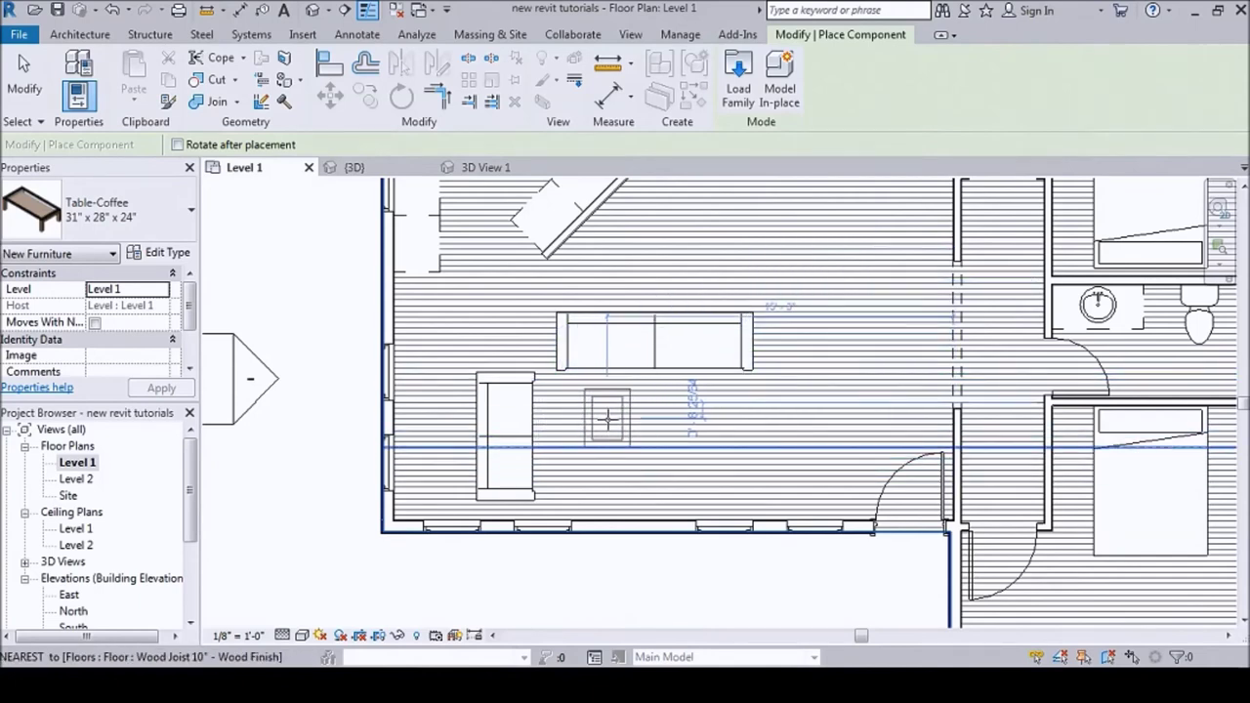
# - Place the coffee table between the sofas and widen its type to 6' 7"
pyautogui.click(607, 418)
pyautogui.press('Escape')
pyautogui.press('Escape')
pyautogui.click(608, 417)
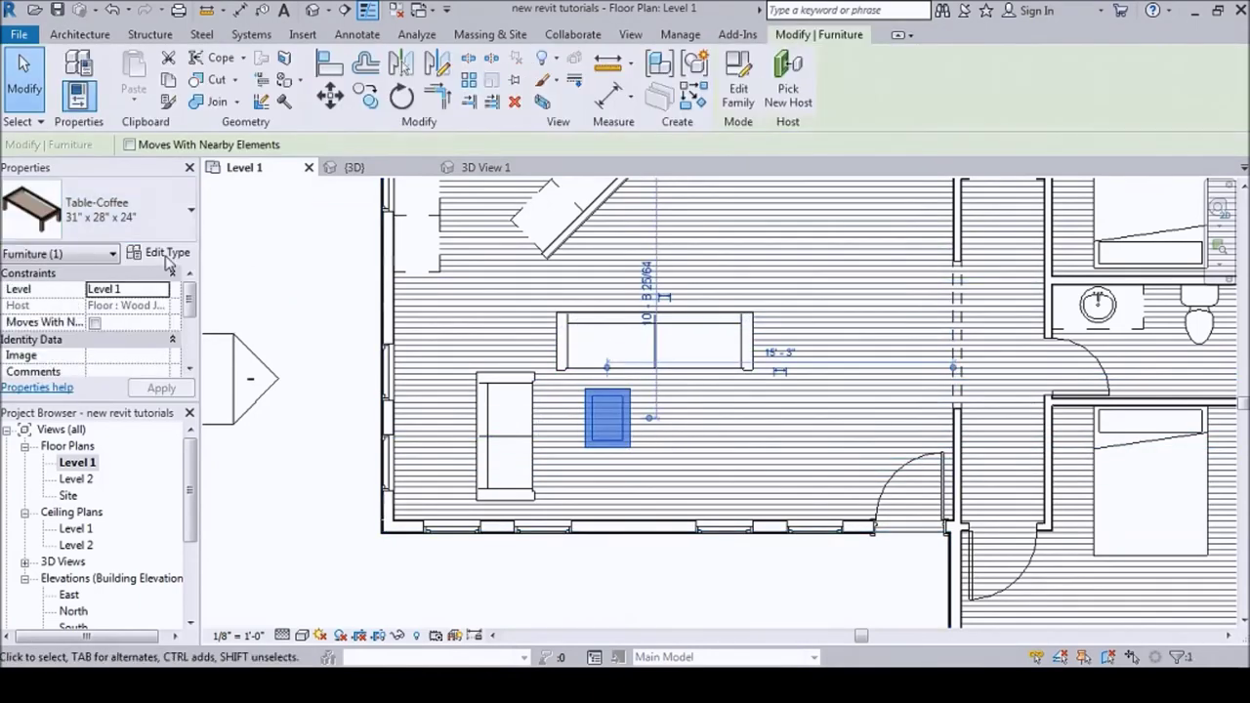
pyautogui.click(172, 253)
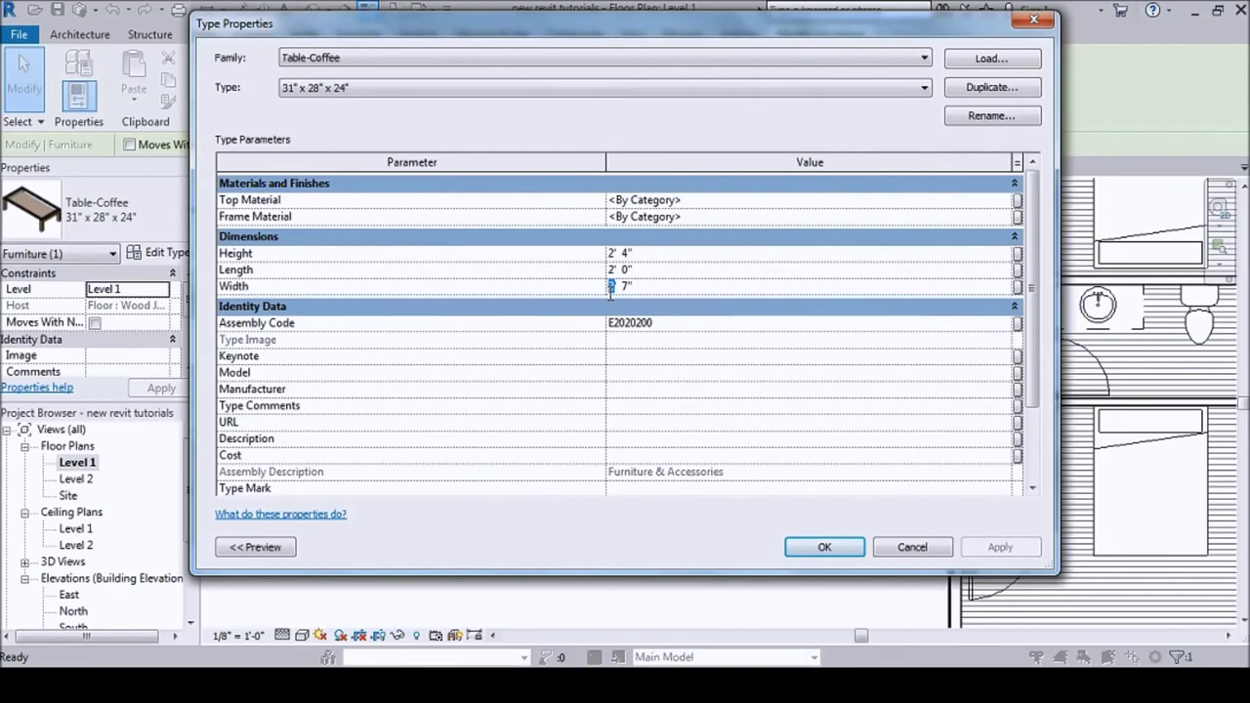
pyautogui.click(823, 549)
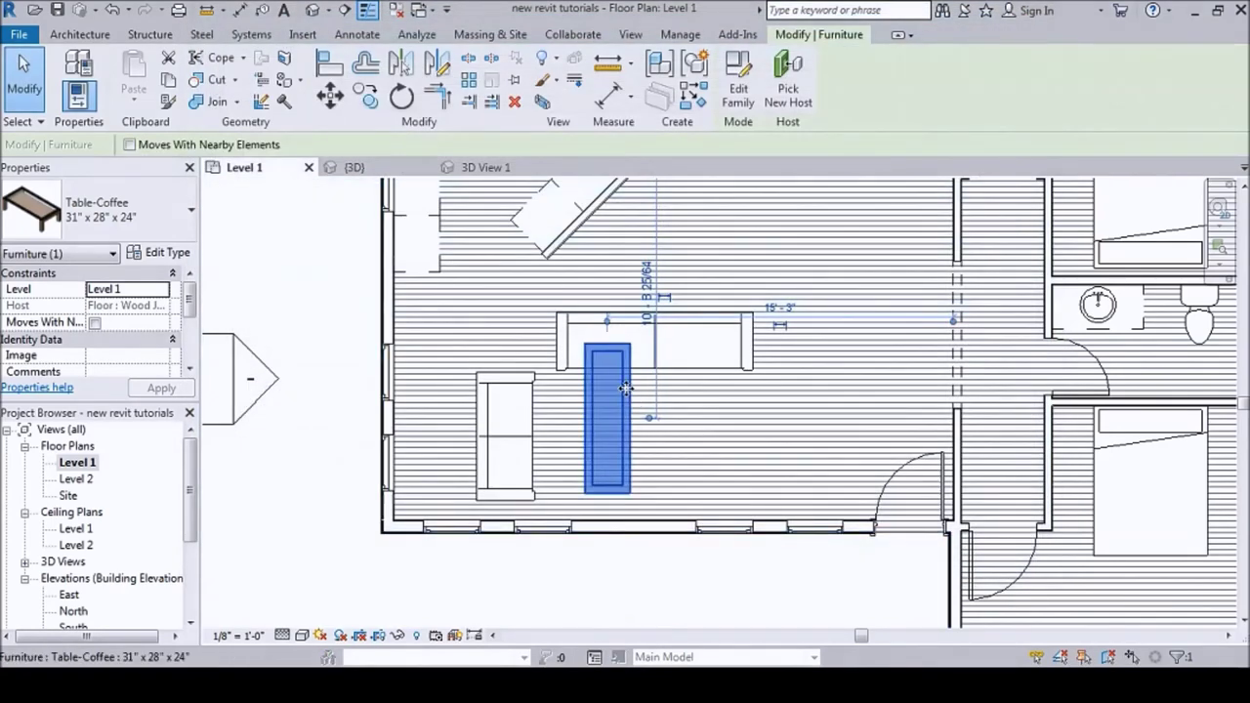
pyautogui.click(369, 98)
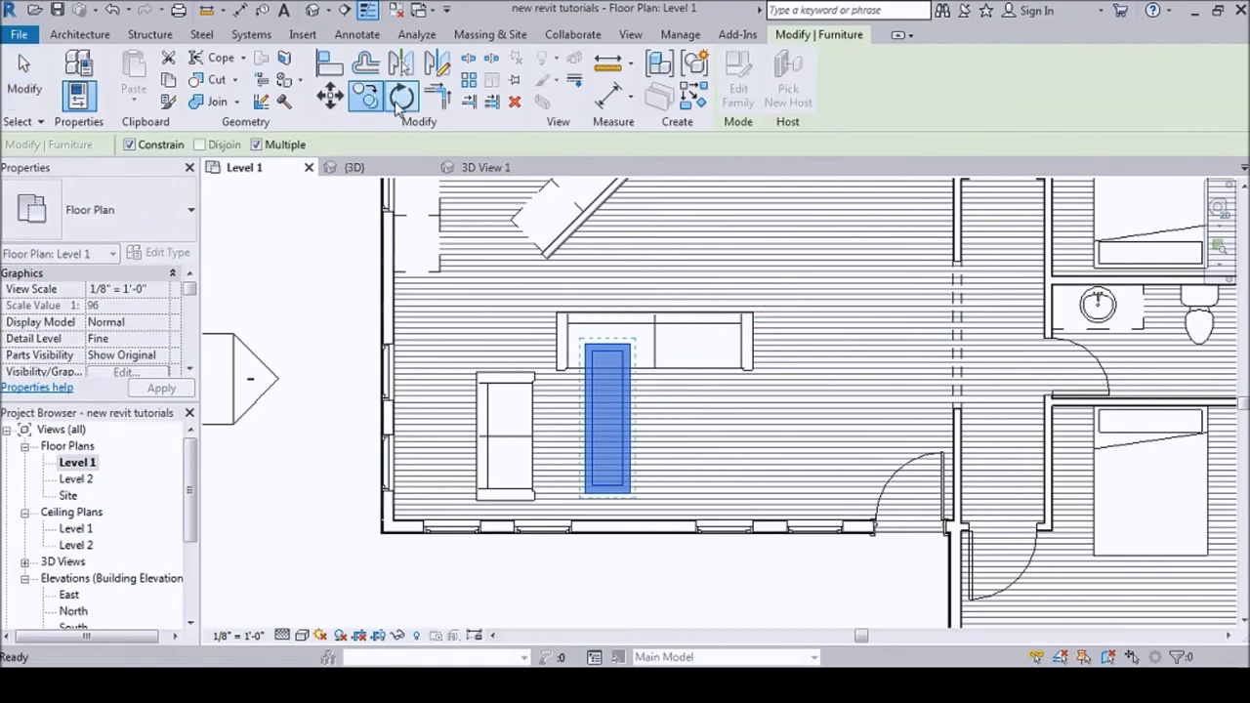
# - Rotate the coffee table 90° with RO so it lies horizontally
pyautogui.click(399, 97)
pyautogui.click(663, 422)
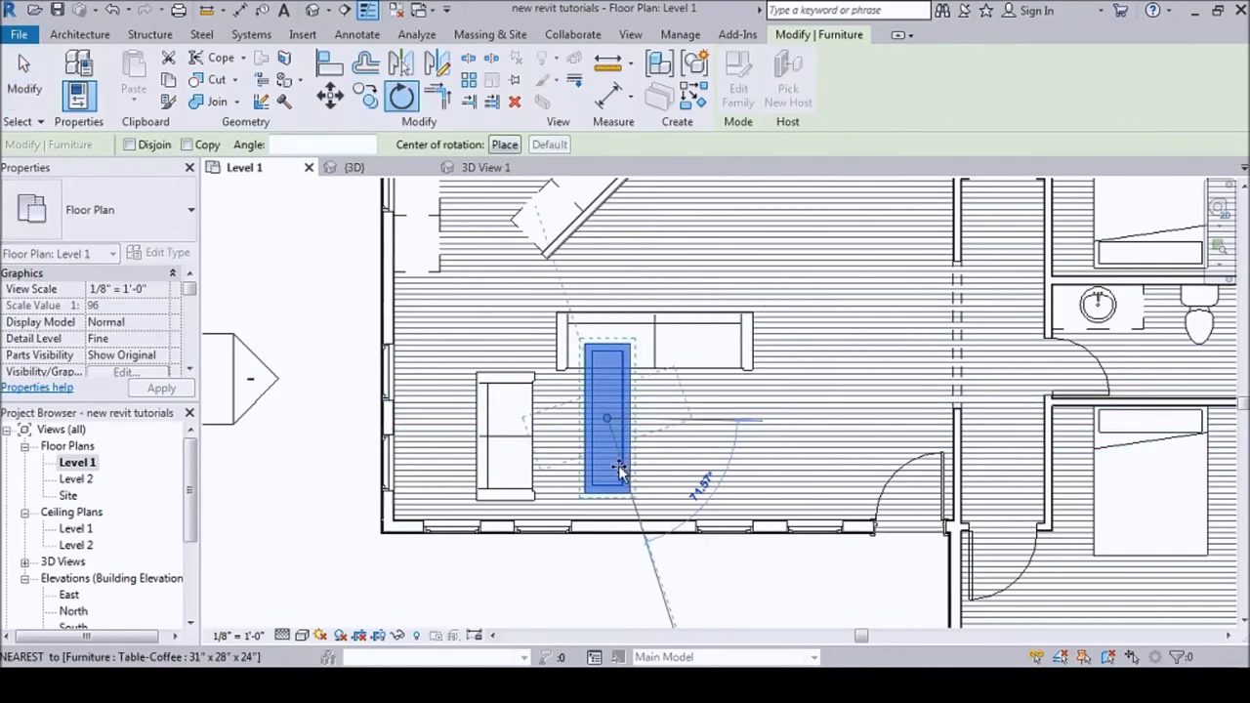
pyautogui.click(607, 478)
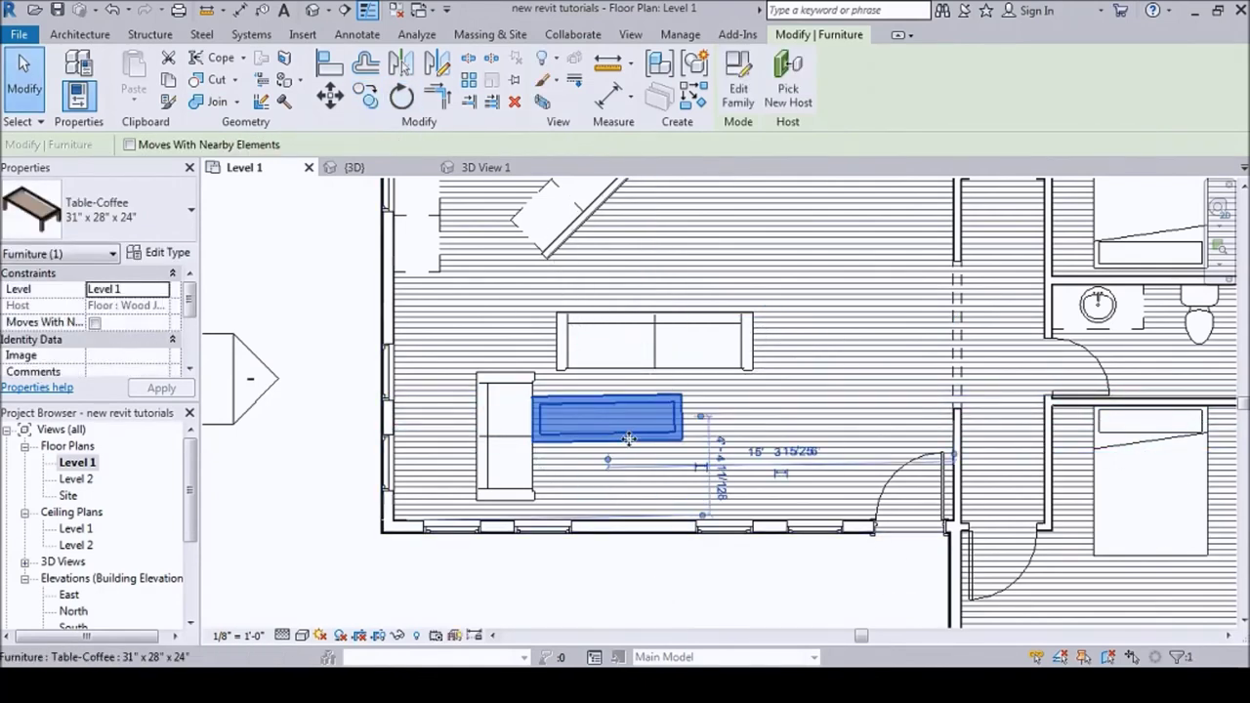
pyautogui.hotkey('ctrl', 'z')
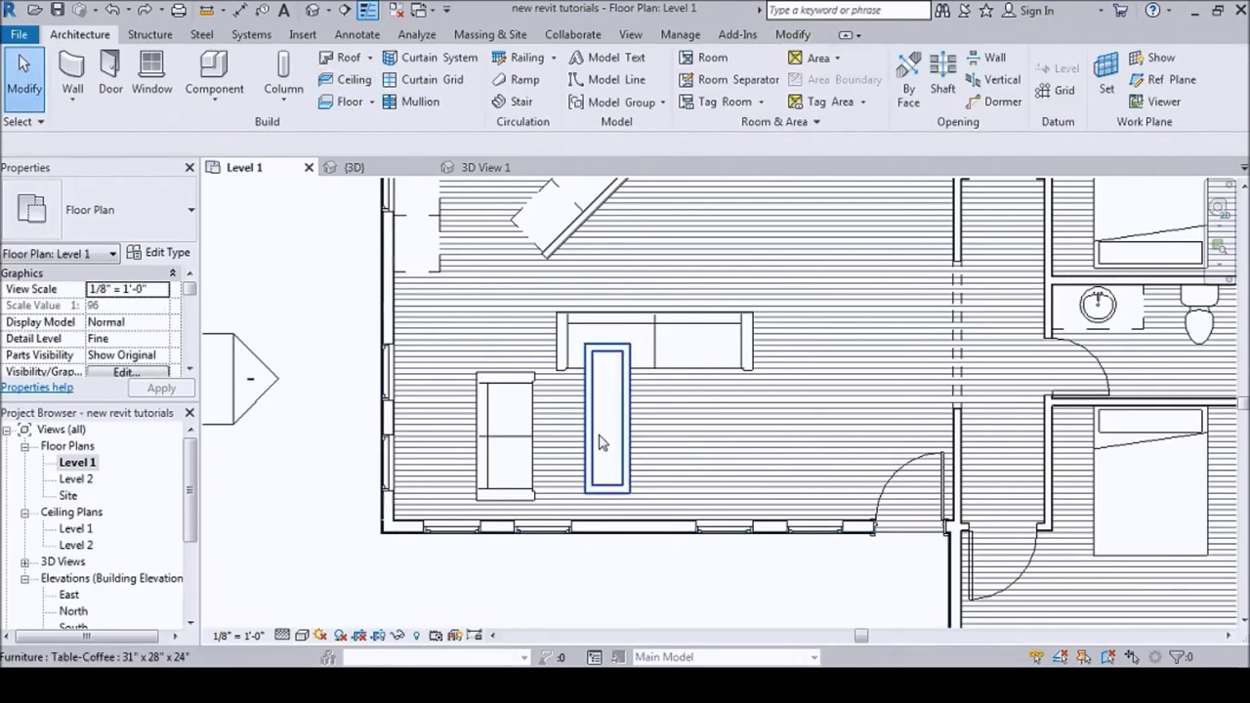
pyautogui.click(601, 442)
pyautogui.press('r')
pyautogui.press('o')
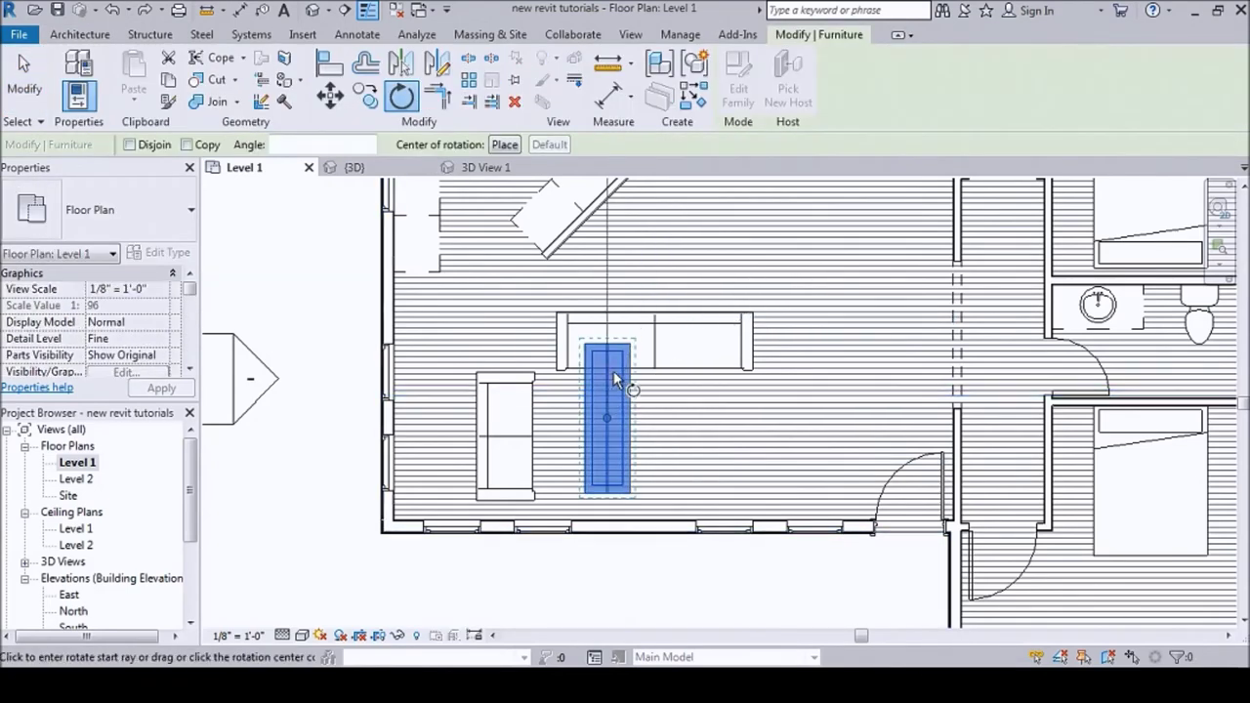
pyautogui.click(606, 368)
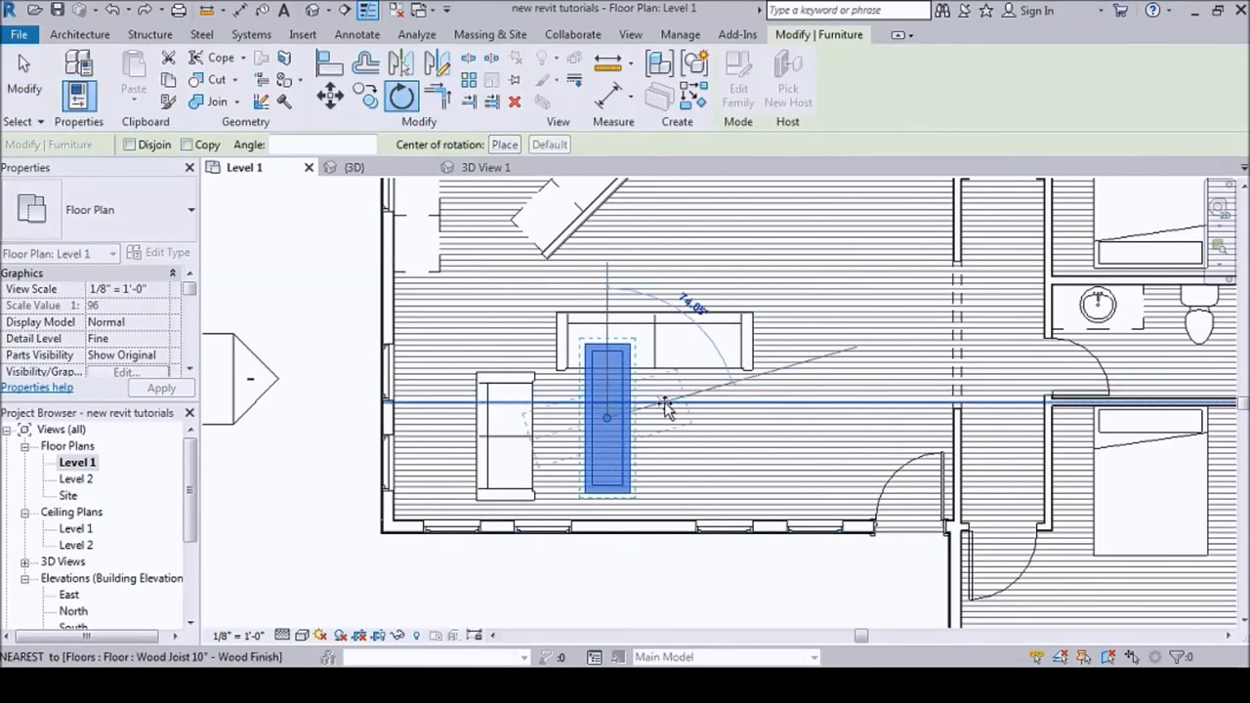
pyautogui.click(313, 429)
pyautogui.scroll(3, 615, 418)
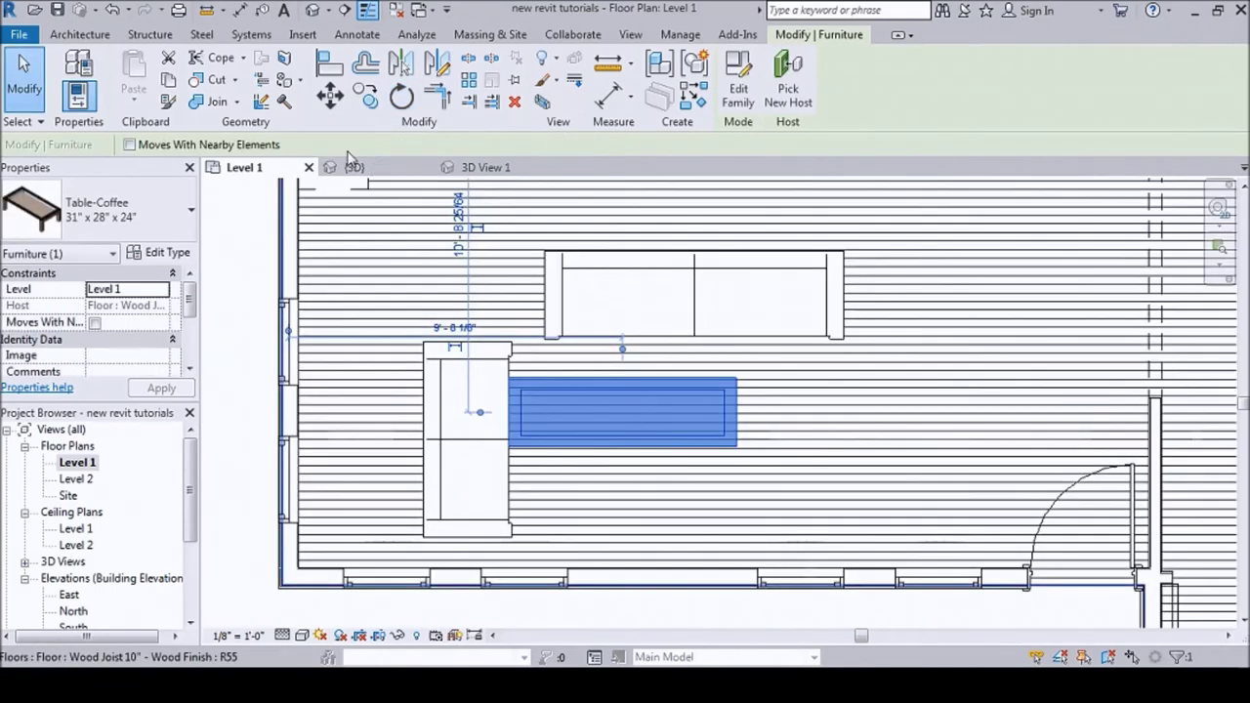
# - Move the coffee table sideways to centre it before the long sofa
pyautogui.click(332, 100)
pyautogui.scroll(2, 595, 390)
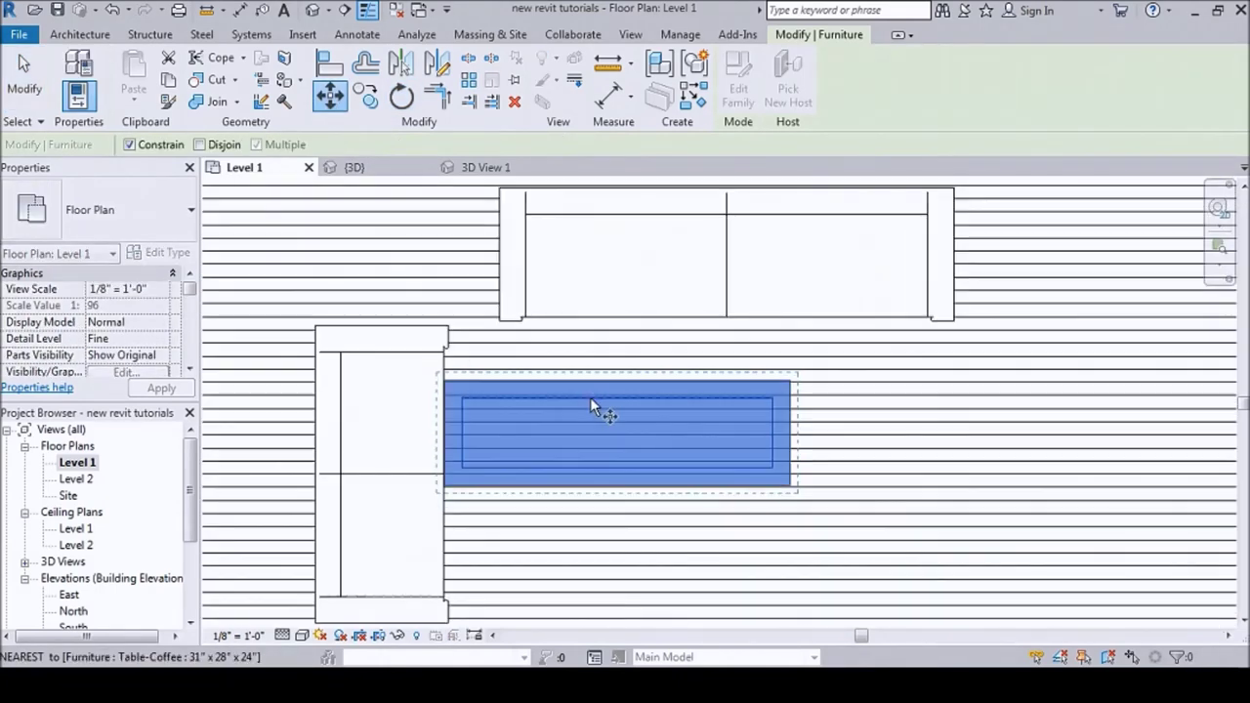
pyautogui.click(613, 399)
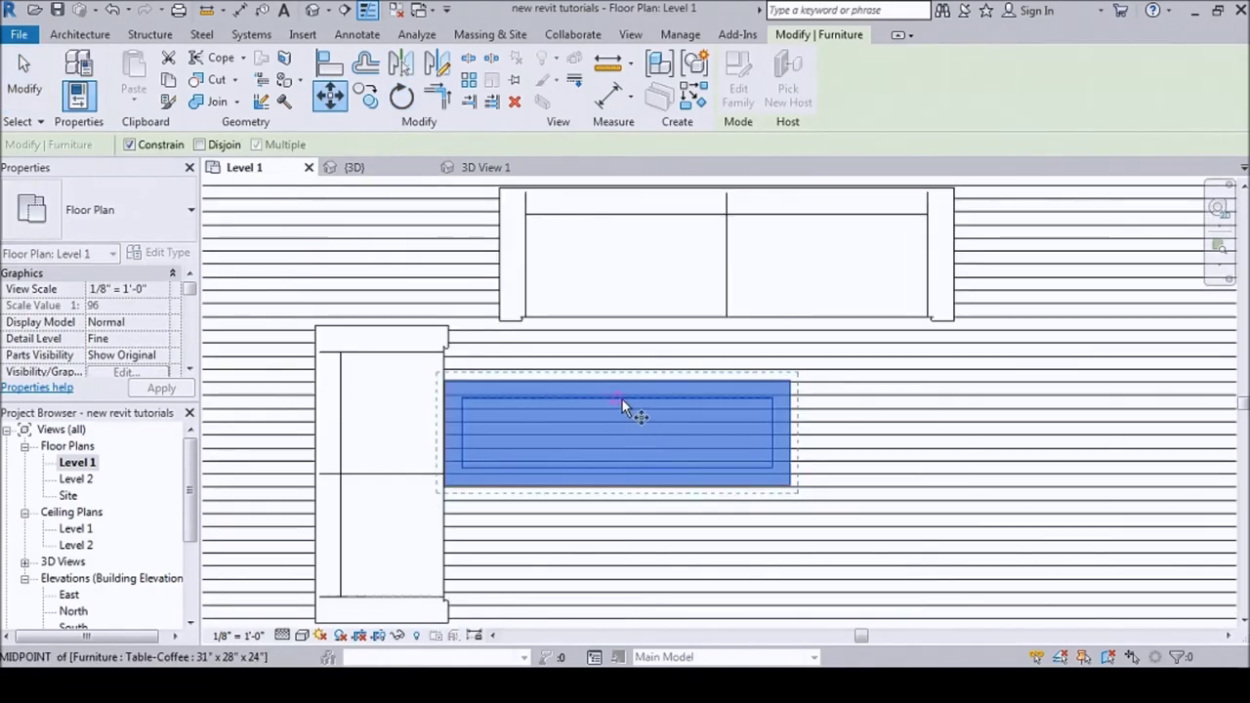
pyautogui.click(727, 405)
pyautogui.scroll(-3, 563, 357)
pyautogui.scroll(3, 580, 355)
pyautogui.scroll(1, 574, 369)
pyautogui.scroll(-3, 441, 357)
# - Check the coffee table's position and clear the selection
pyautogui.click(440, 390)
pyautogui.scroll(3, 440, 399)
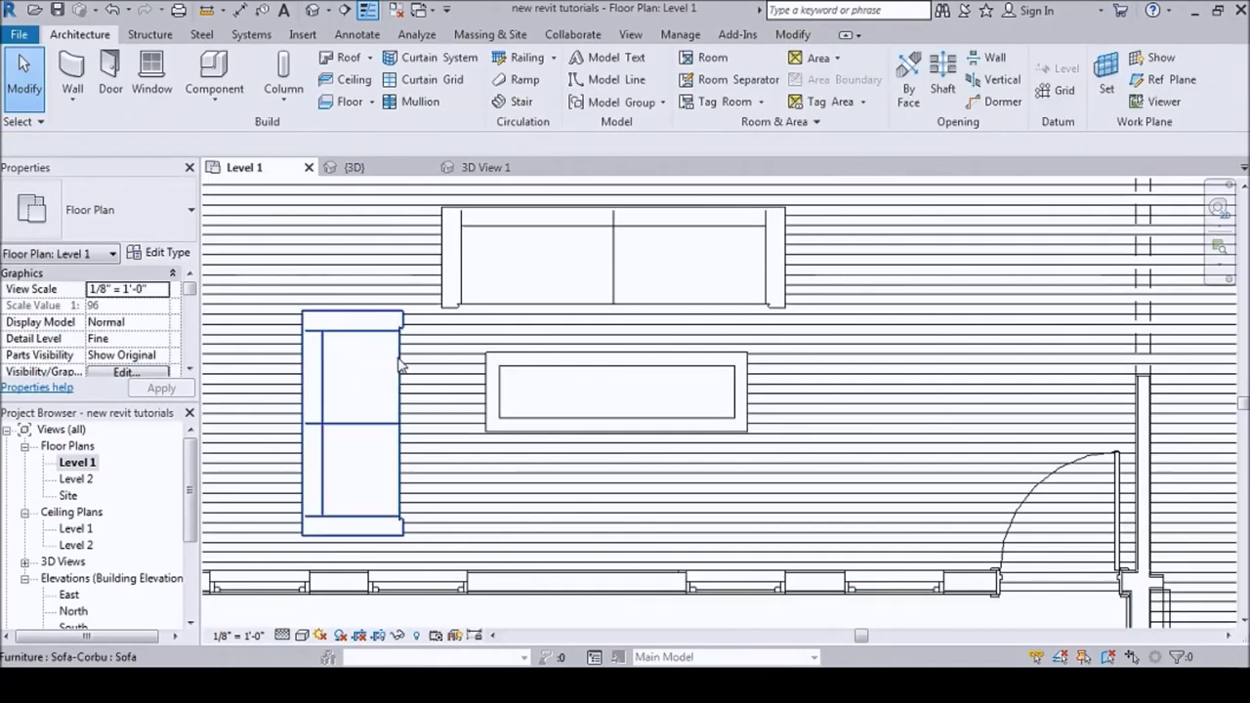
pyautogui.scroll(-1, 403, 367)
pyautogui.scroll(-2, 580, 416)
pyautogui.click(580, 415)
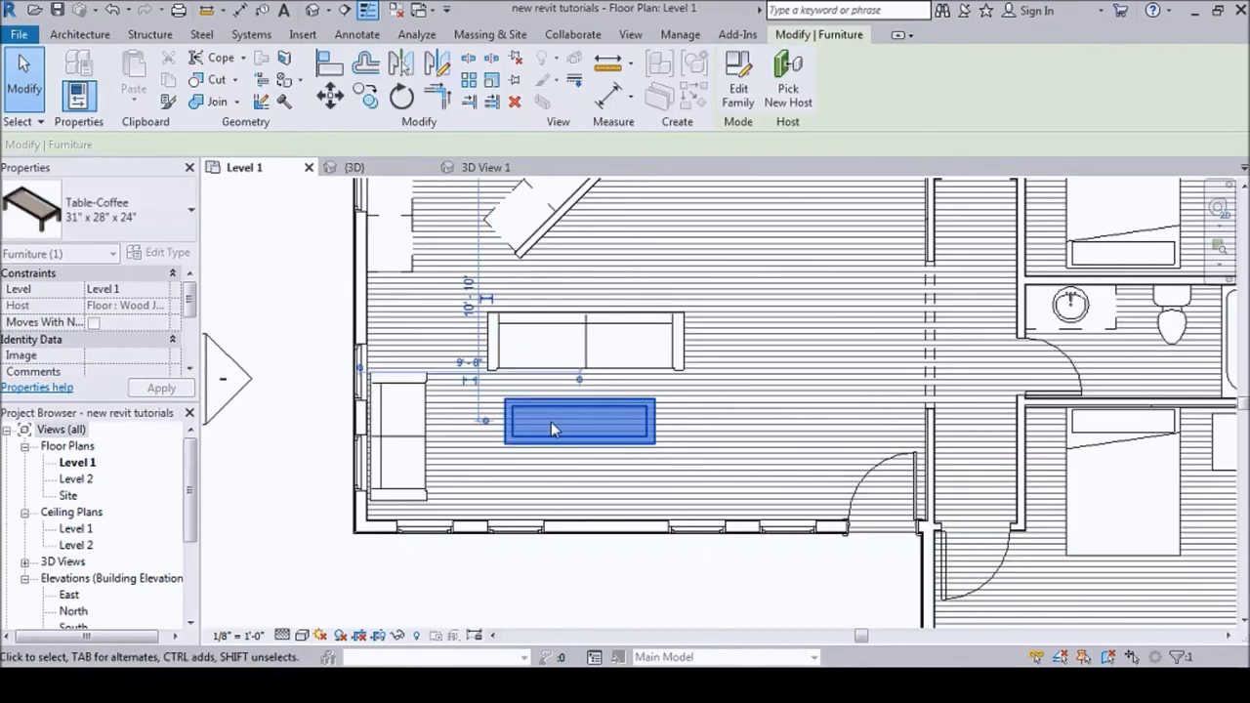
pyautogui.click(488, 430)
pyautogui.press('Escape')
pyautogui.scroll(1, 630, 568)
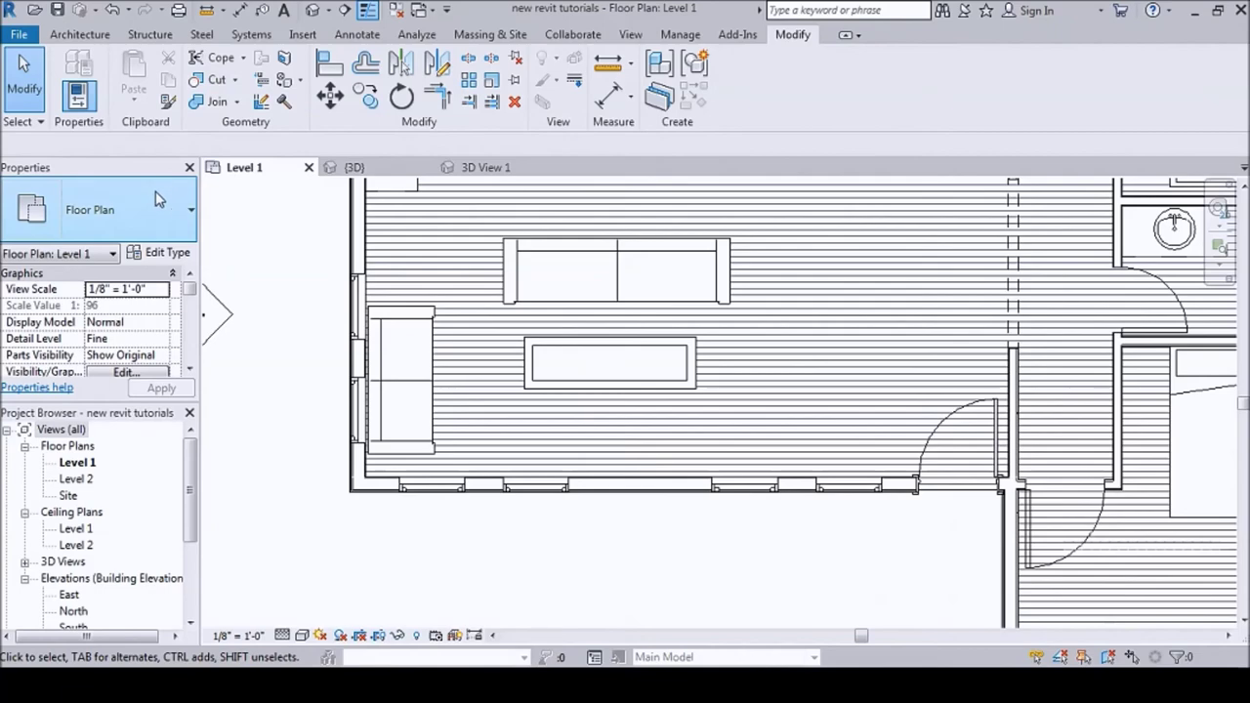
pyautogui.click(85, 36)
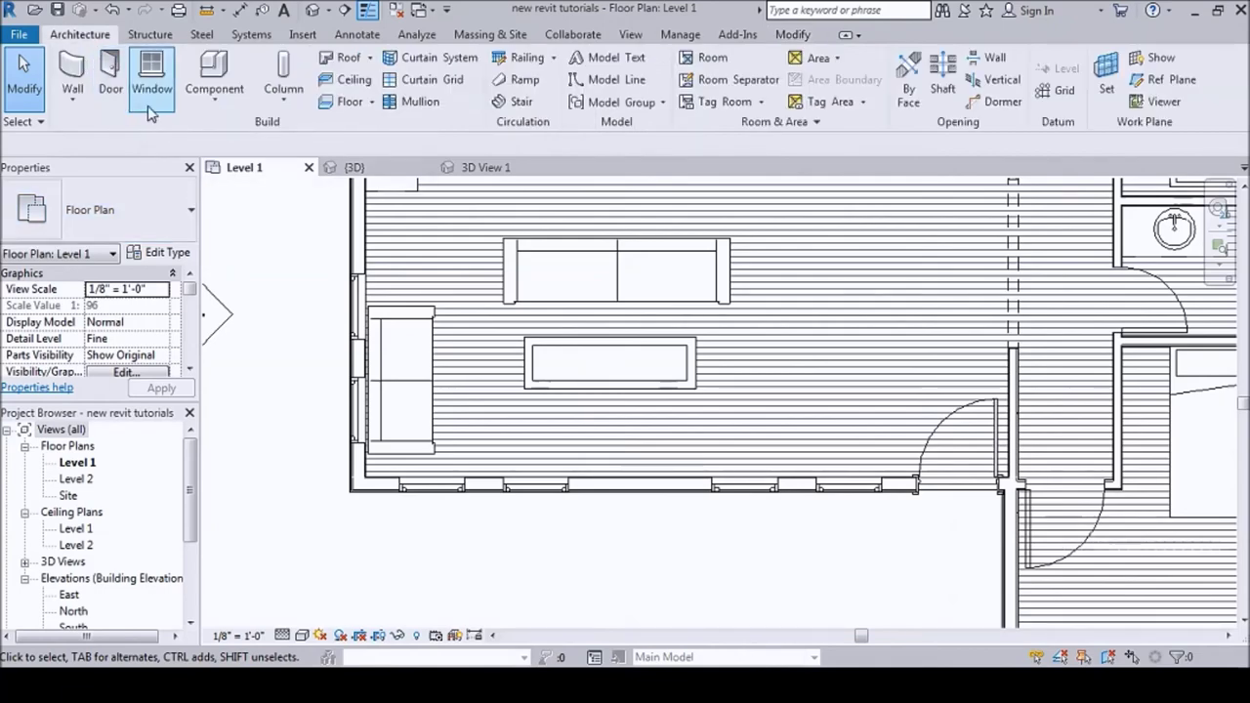
# - Load TV - Flat Screen.rfa from the Furniture folder and confirm the 32" type for placement
pyautogui.click(212, 76)
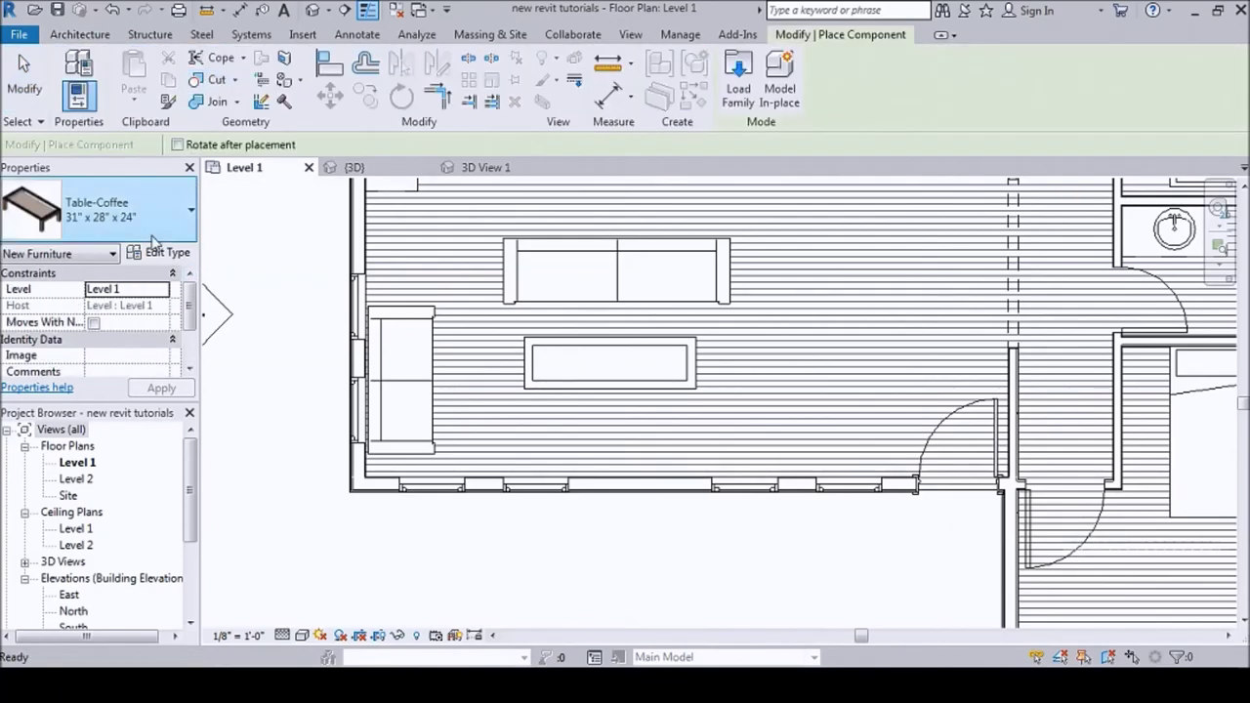
pyautogui.click(158, 252)
pyautogui.click(1018, 63)
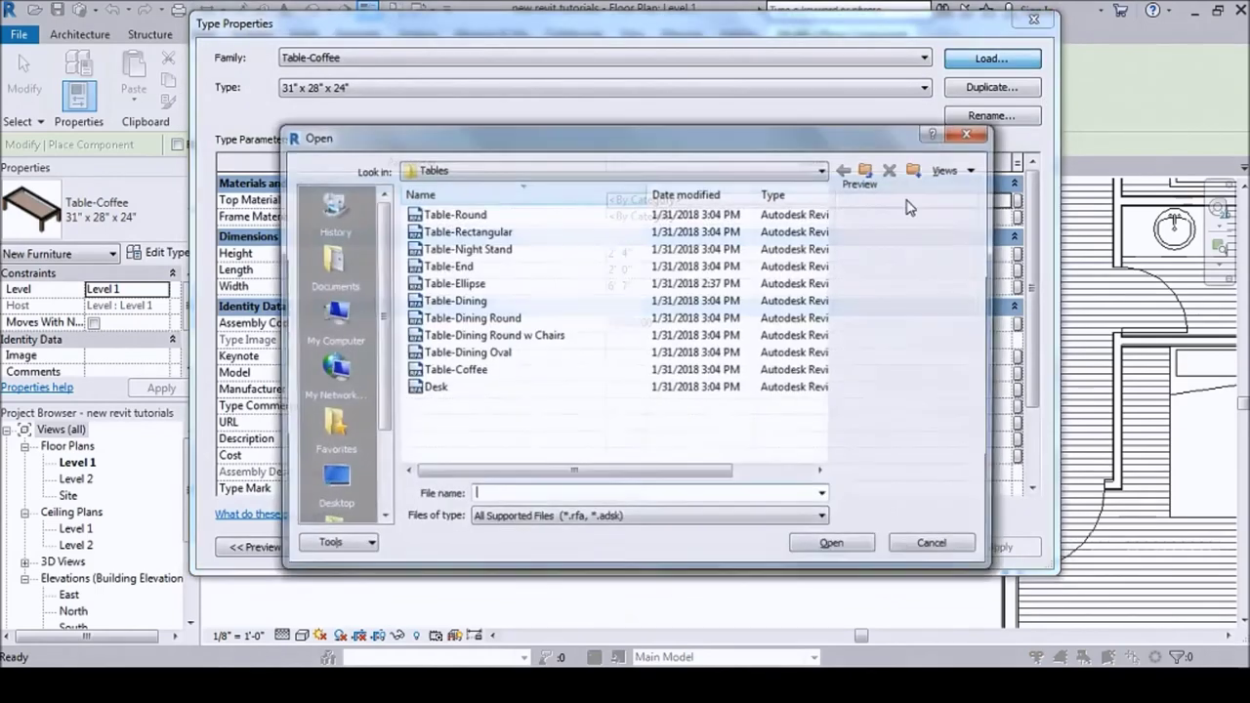
pyautogui.click(868, 170)
pyautogui.click(466, 234)
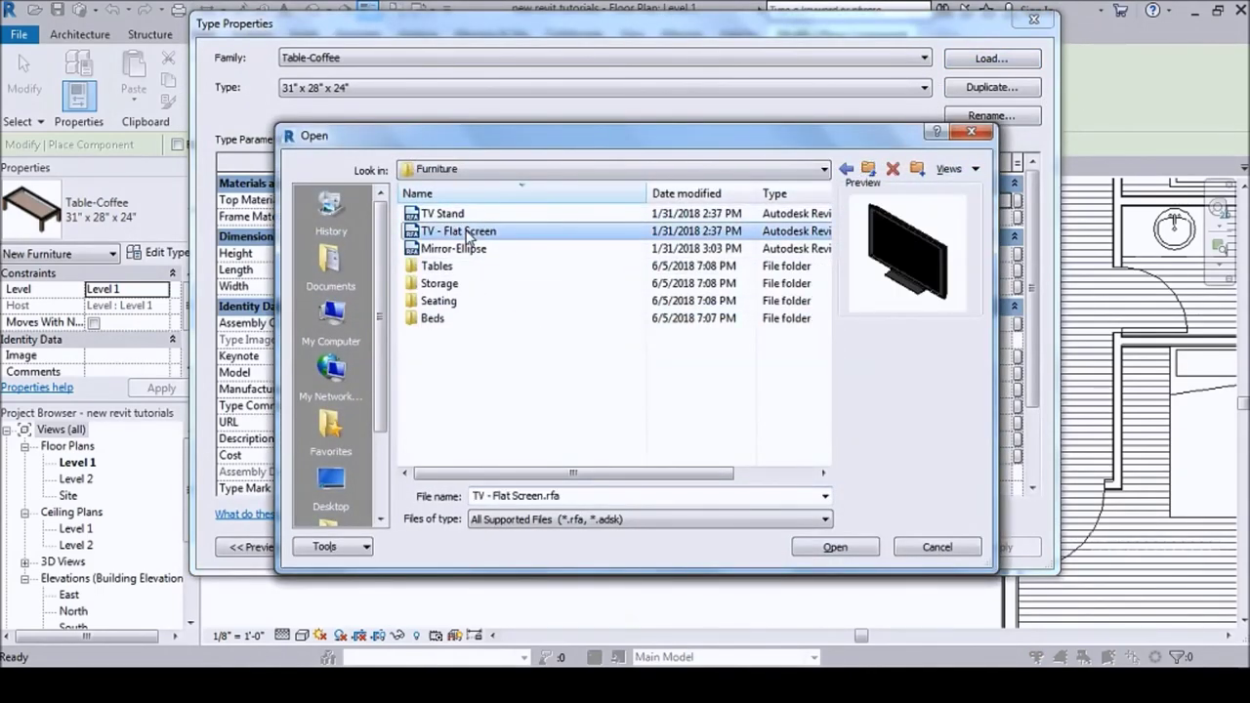
pyautogui.click(462, 249)
pyautogui.click(458, 234)
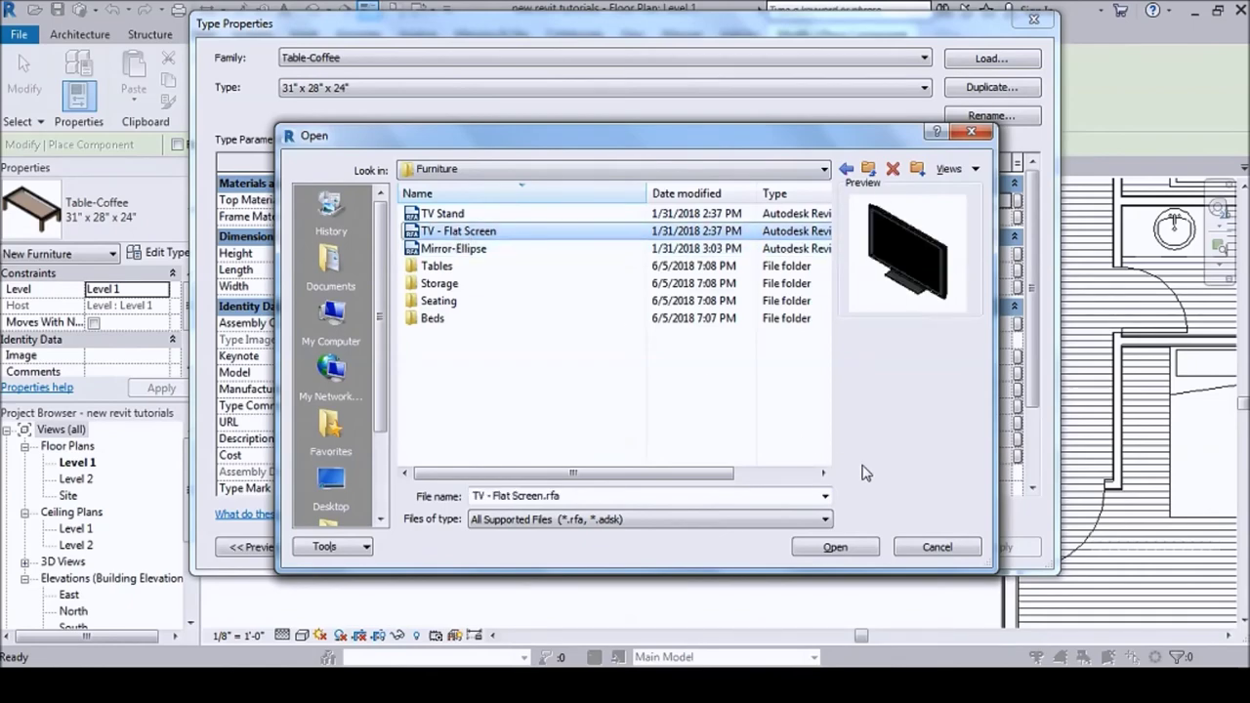
pyautogui.click(834, 547)
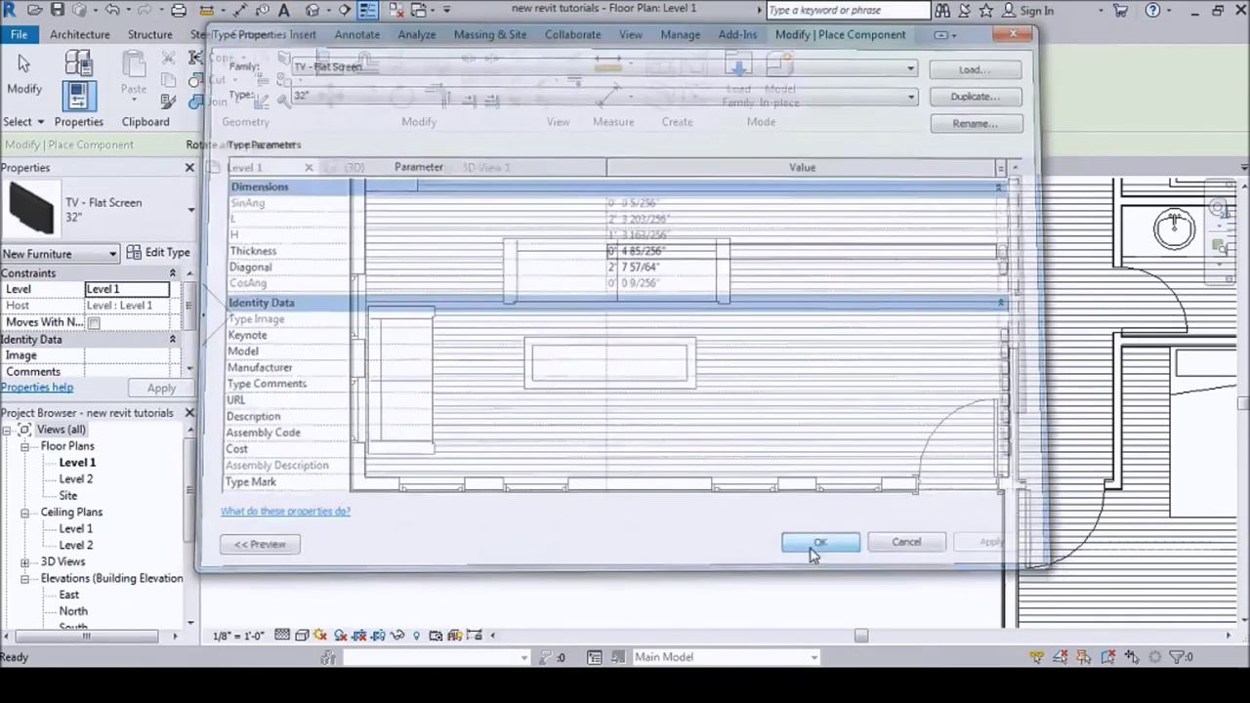
pyautogui.click(823, 546)
pyautogui.scroll(5, 680, 423)
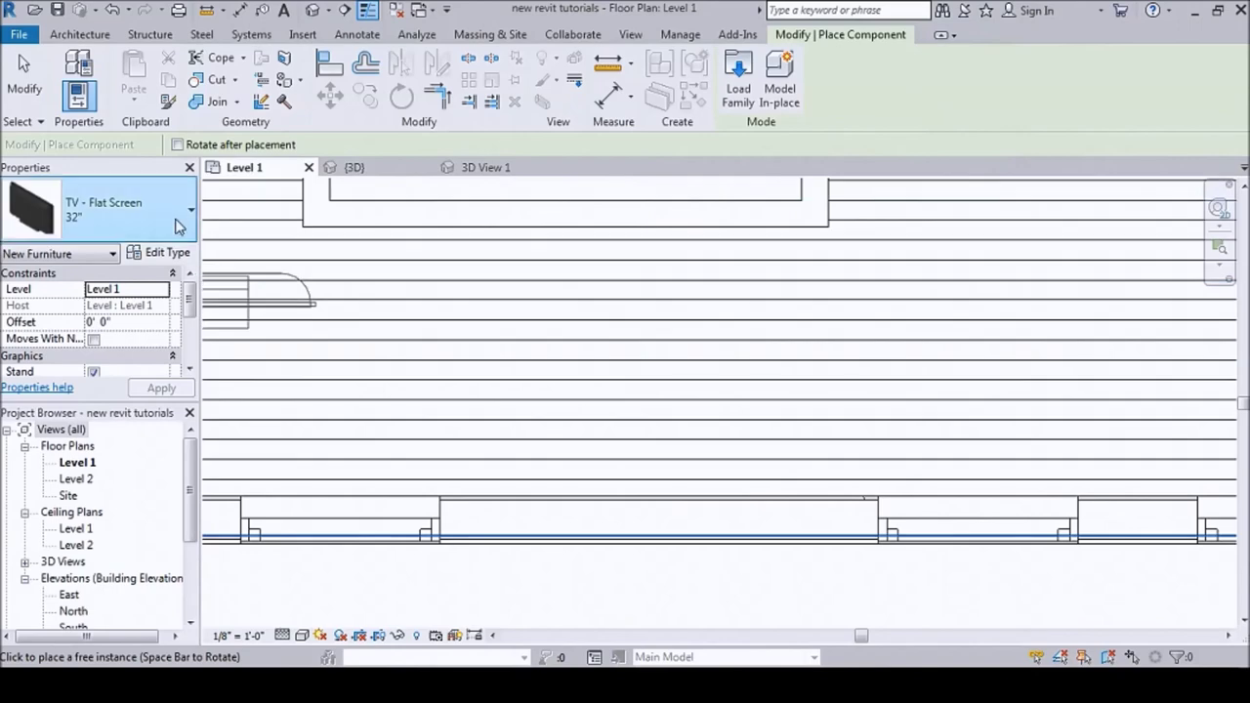
# - Place a rotated 50" TV - Flat Screen in the living room and open its family
pyautogui.click(144, 238)
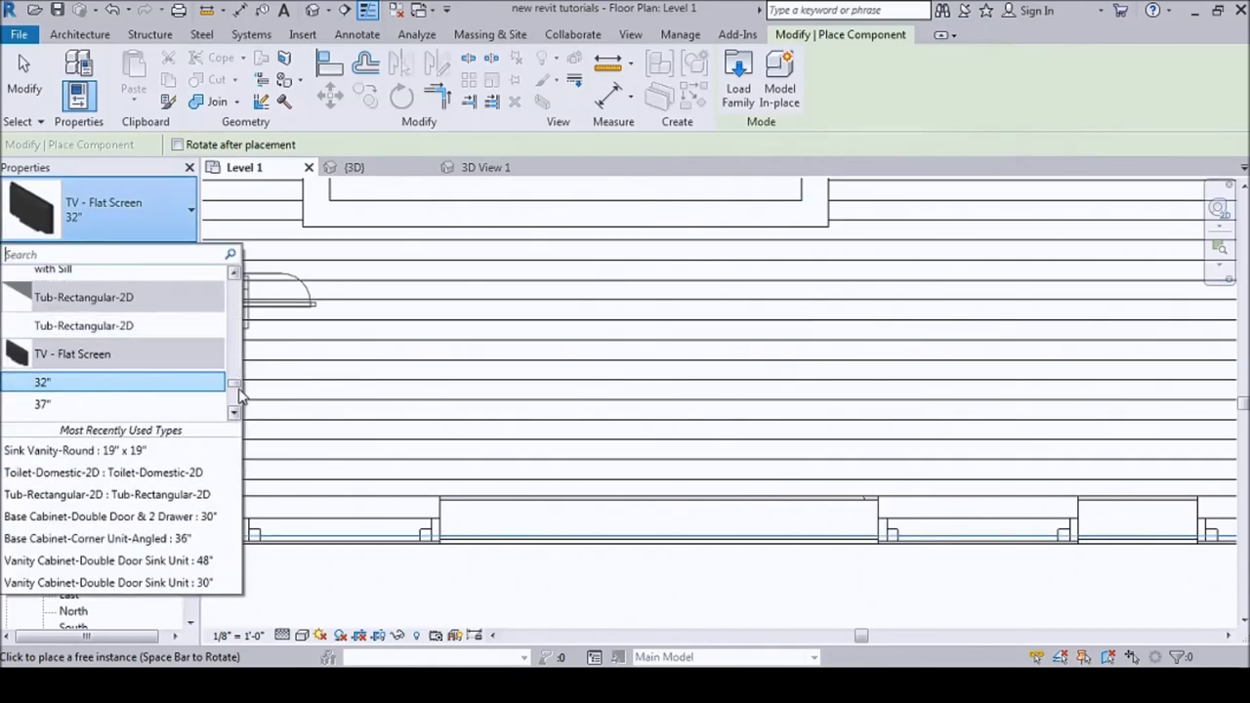
pyautogui.scroll(-2, 234, 392)
pyautogui.click(118, 349)
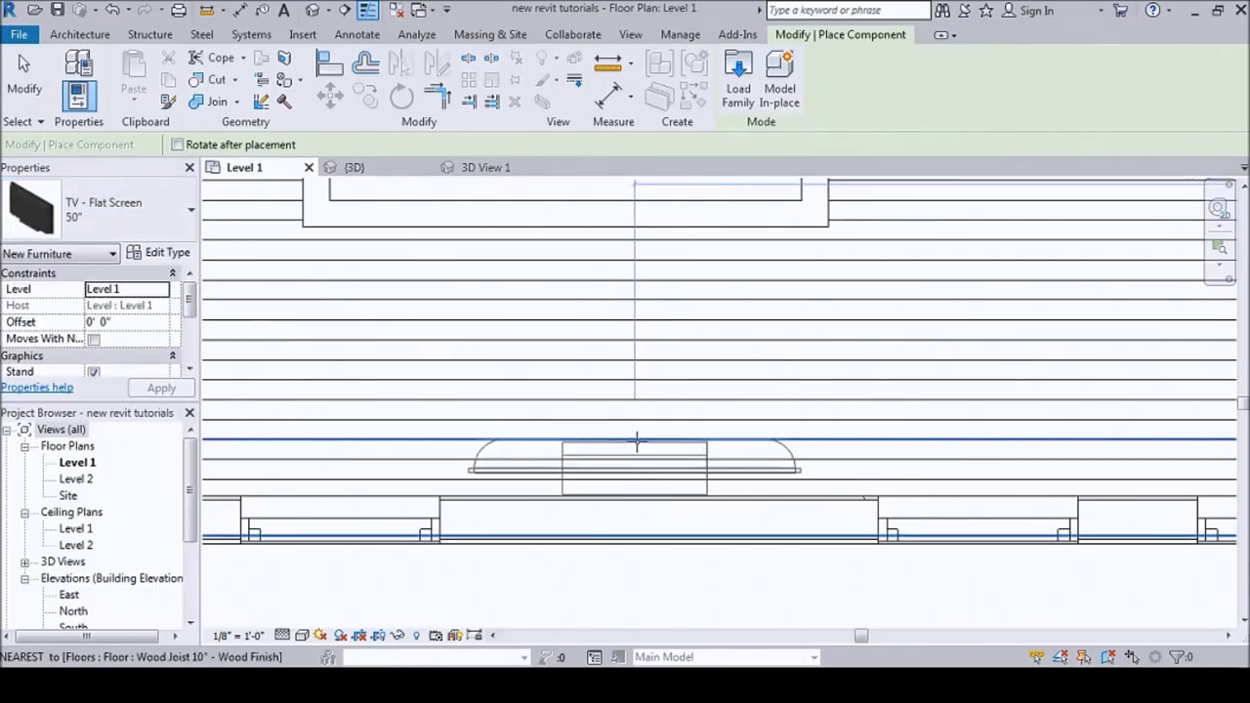
pyautogui.press('space')
pyautogui.press('space')
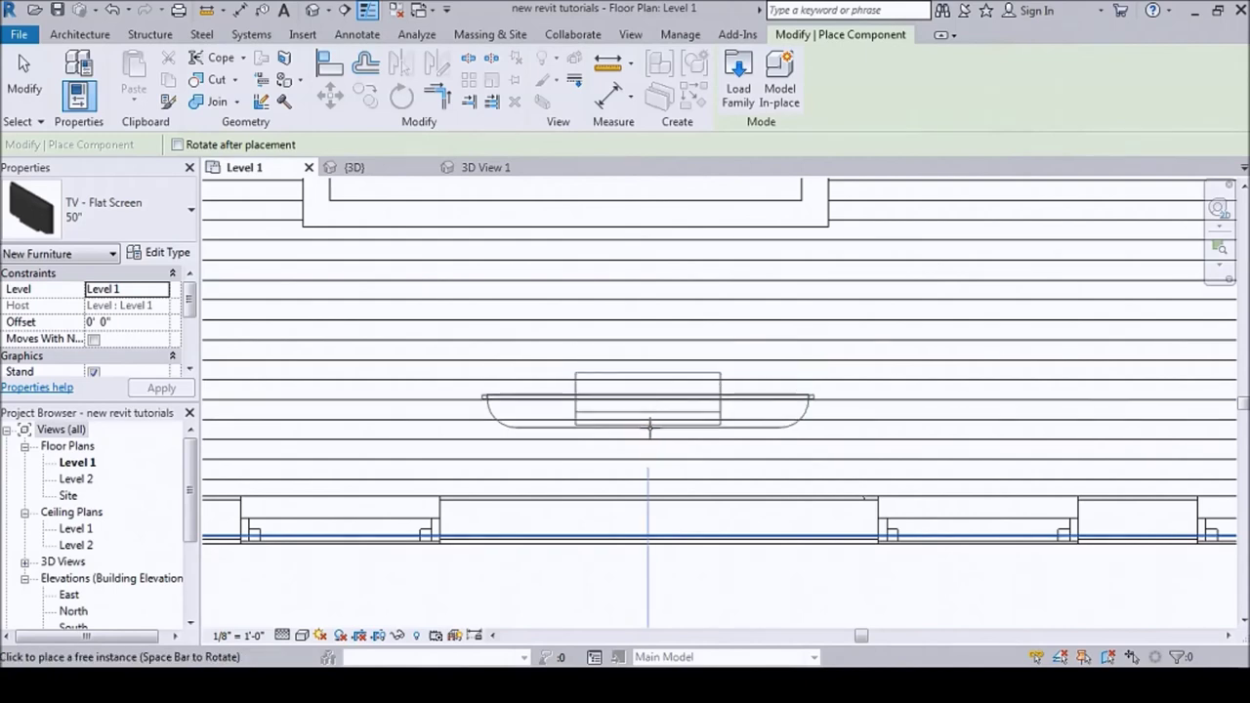
pyautogui.click(661, 422)
pyautogui.press('Escape')
pyautogui.press('Escape')
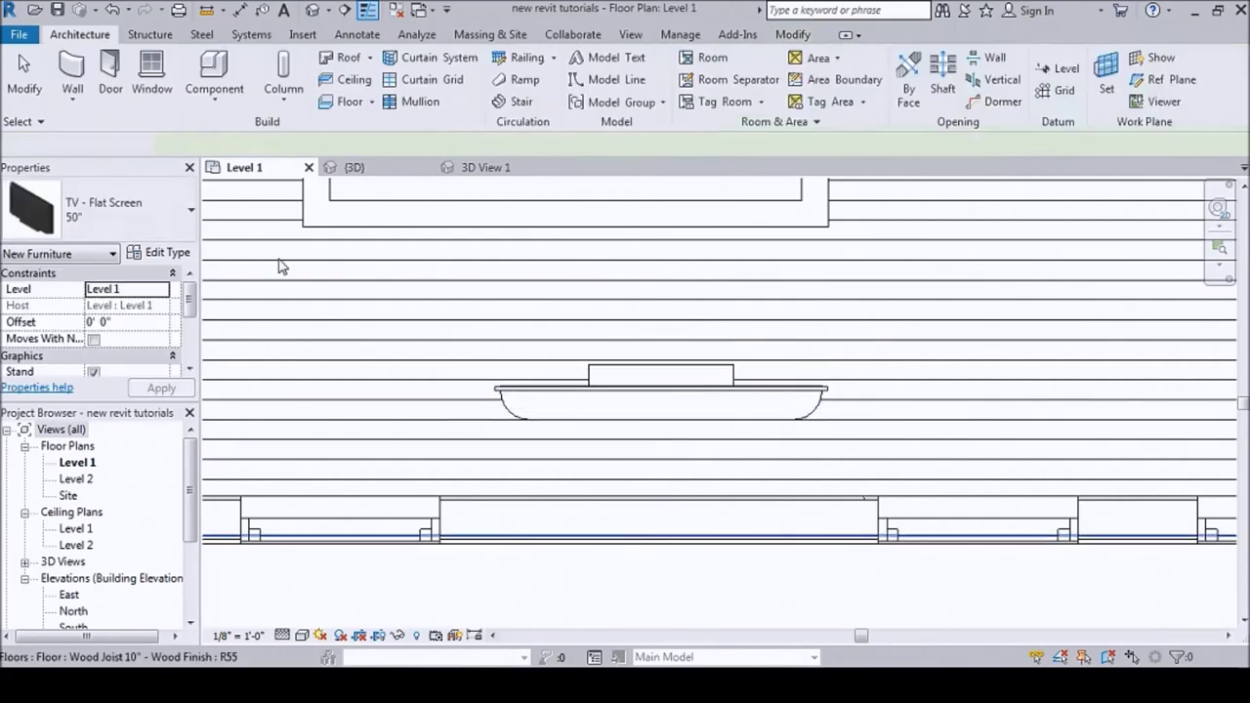
pyautogui.click(650, 398)
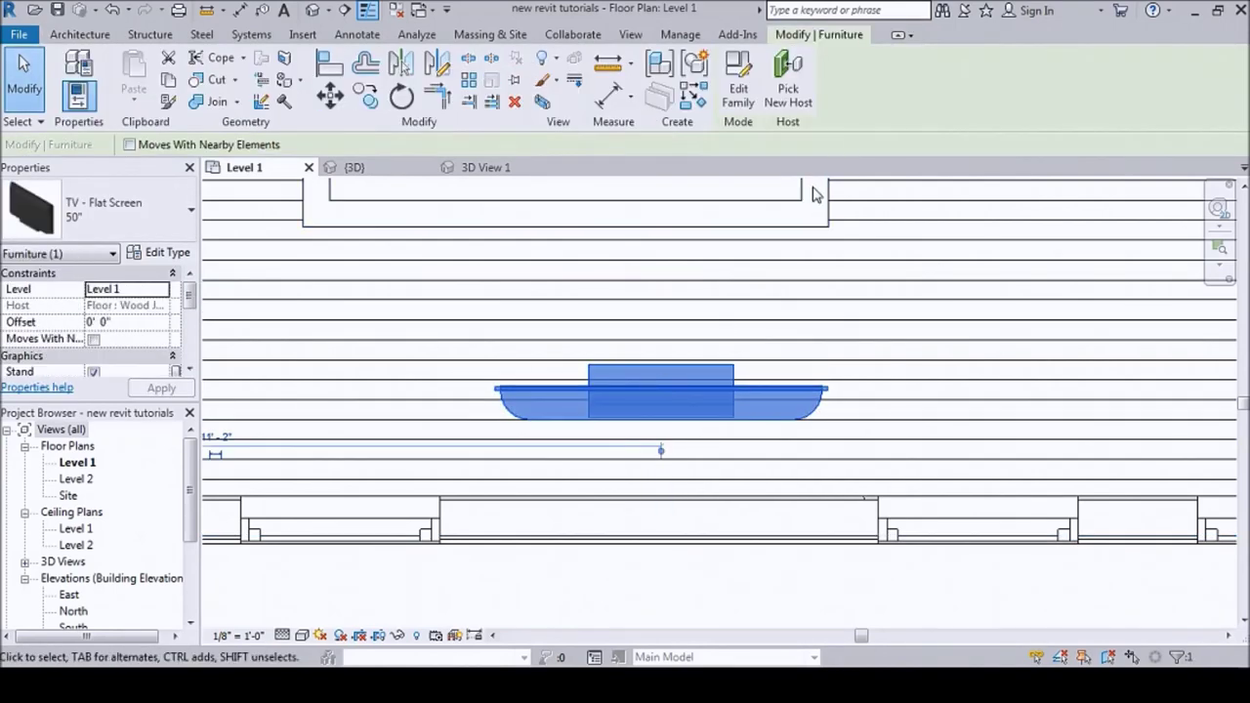
pyautogui.click(740, 76)
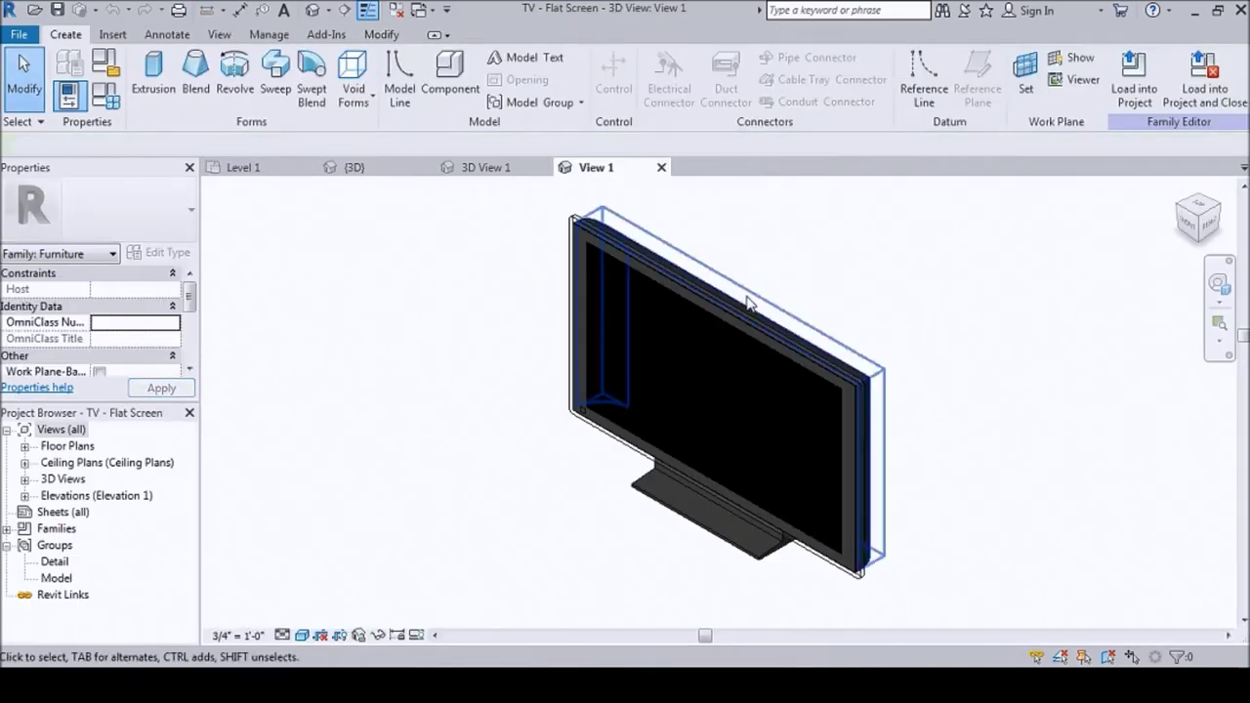
# - Delete both parts of the TV stand and load the family back into the project
pyautogui.click(734, 552)
pyautogui.press('Escape')
pyautogui.scroll(3, 734, 532)
pyautogui.click(739, 535)
pyautogui.press('Escape')
pyautogui.scroll(-5, 650, 521)
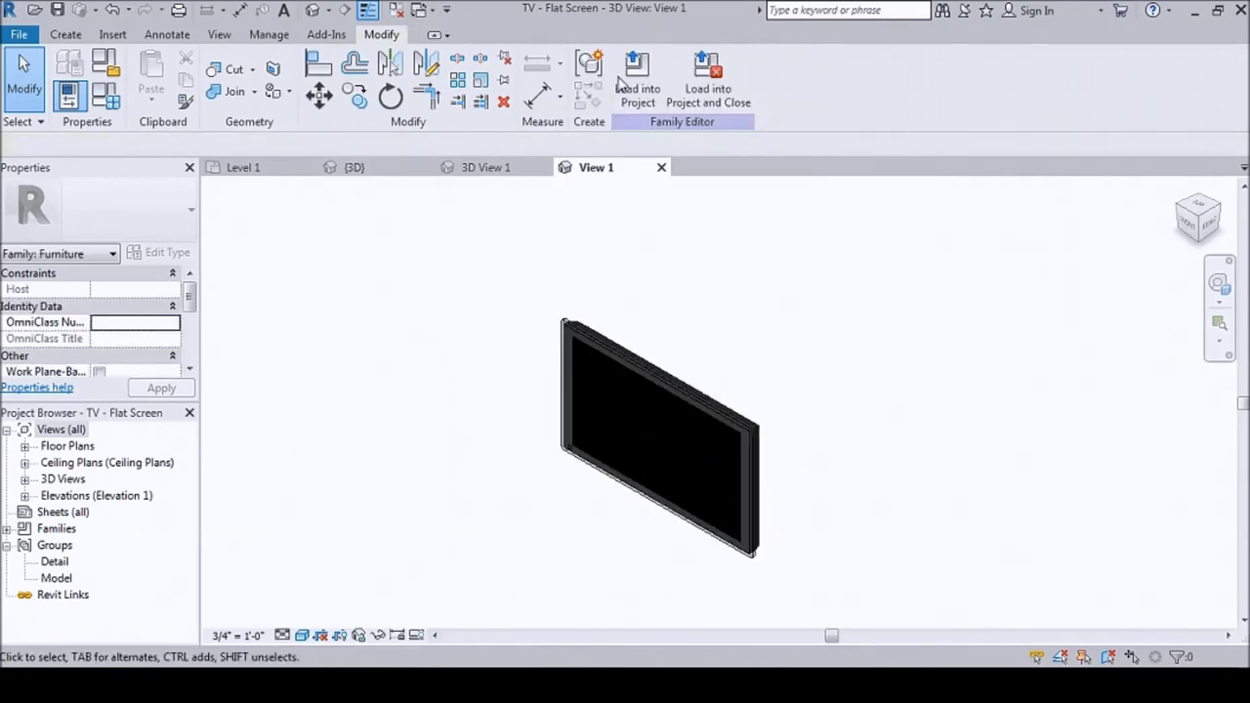
pyautogui.click(637, 73)
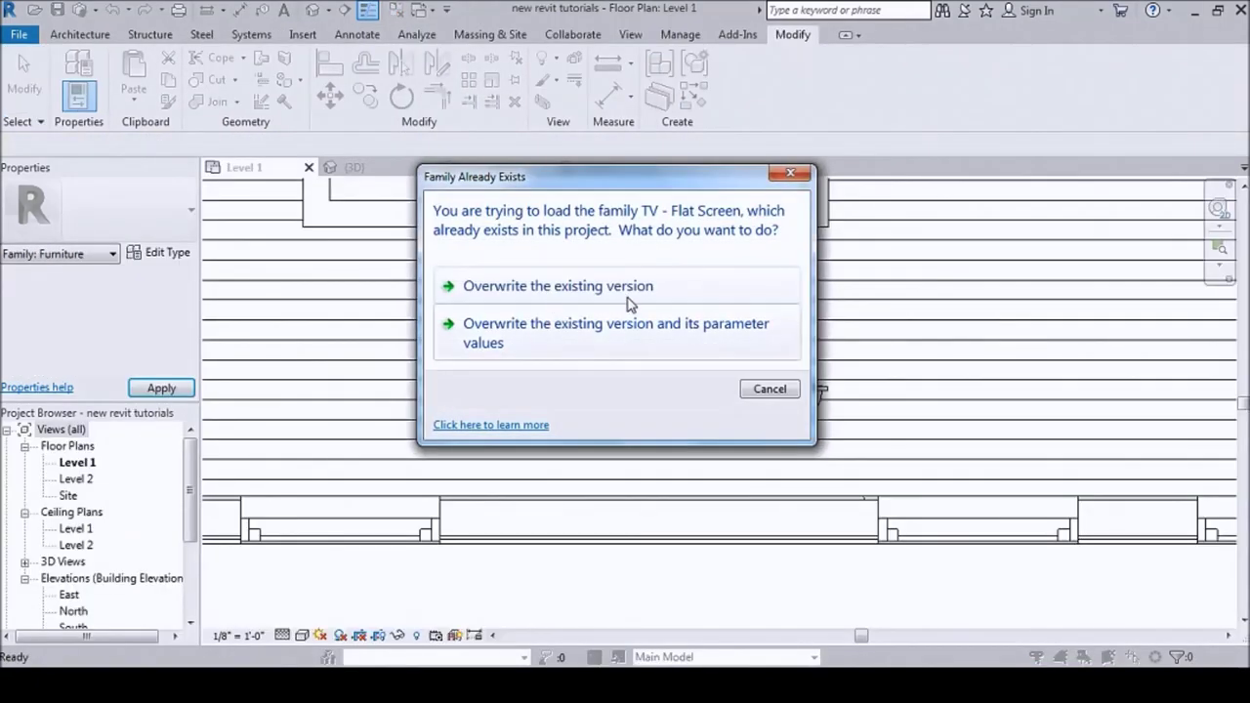
# - Overwrite the existing TV family and move the TV against the lower living room wall
pyautogui.click(630, 293)
pyautogui.scroll(1, 652, 422)
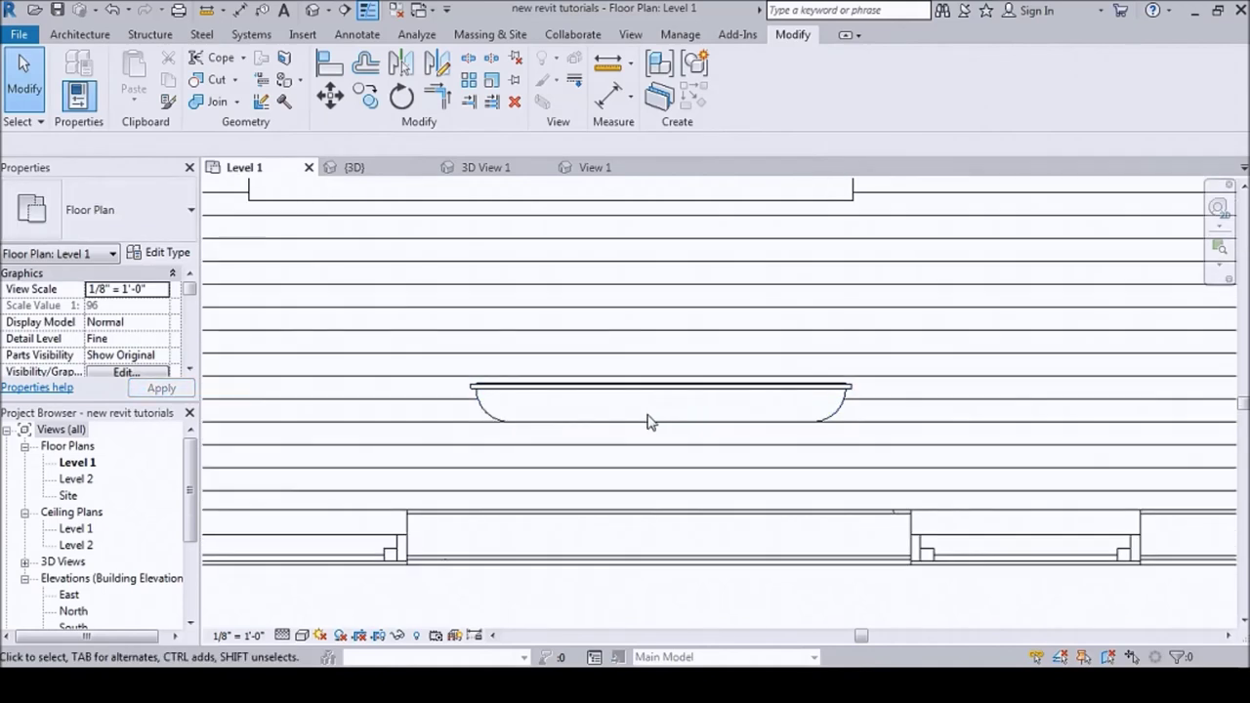
pyautogui.click(650, 422)
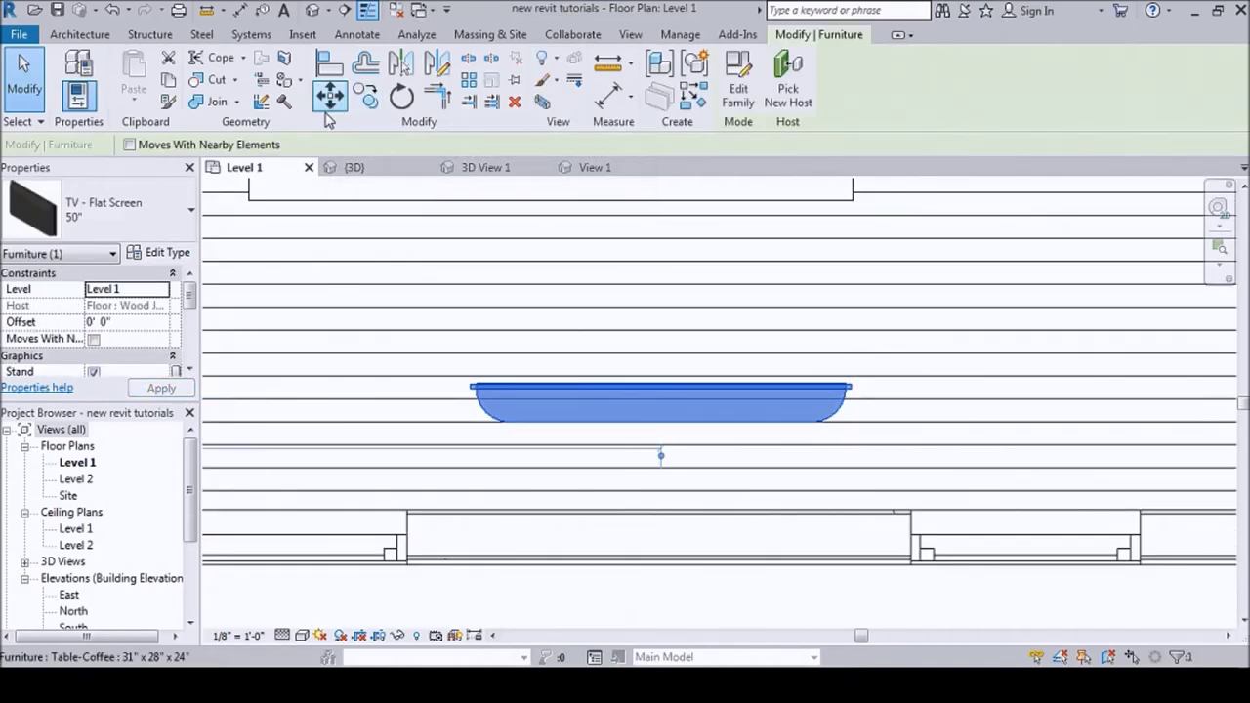
pyautogui.click(330, 95)
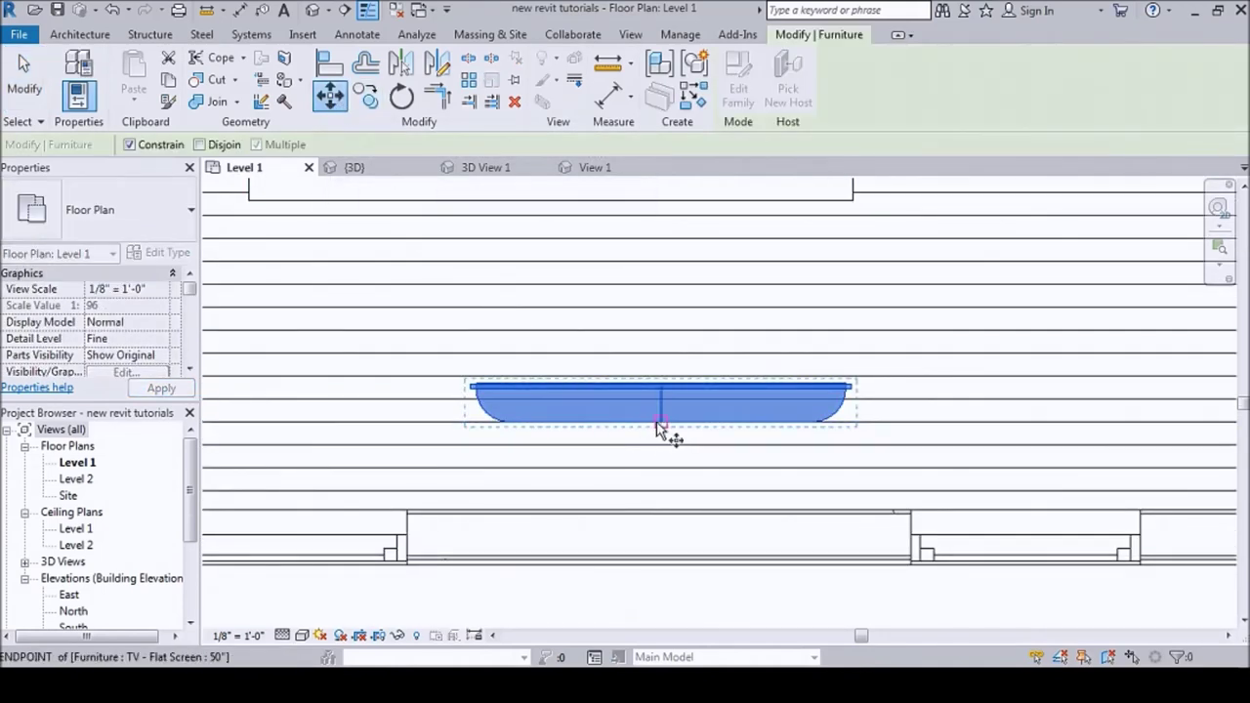
pyautogui.click(667, 516)
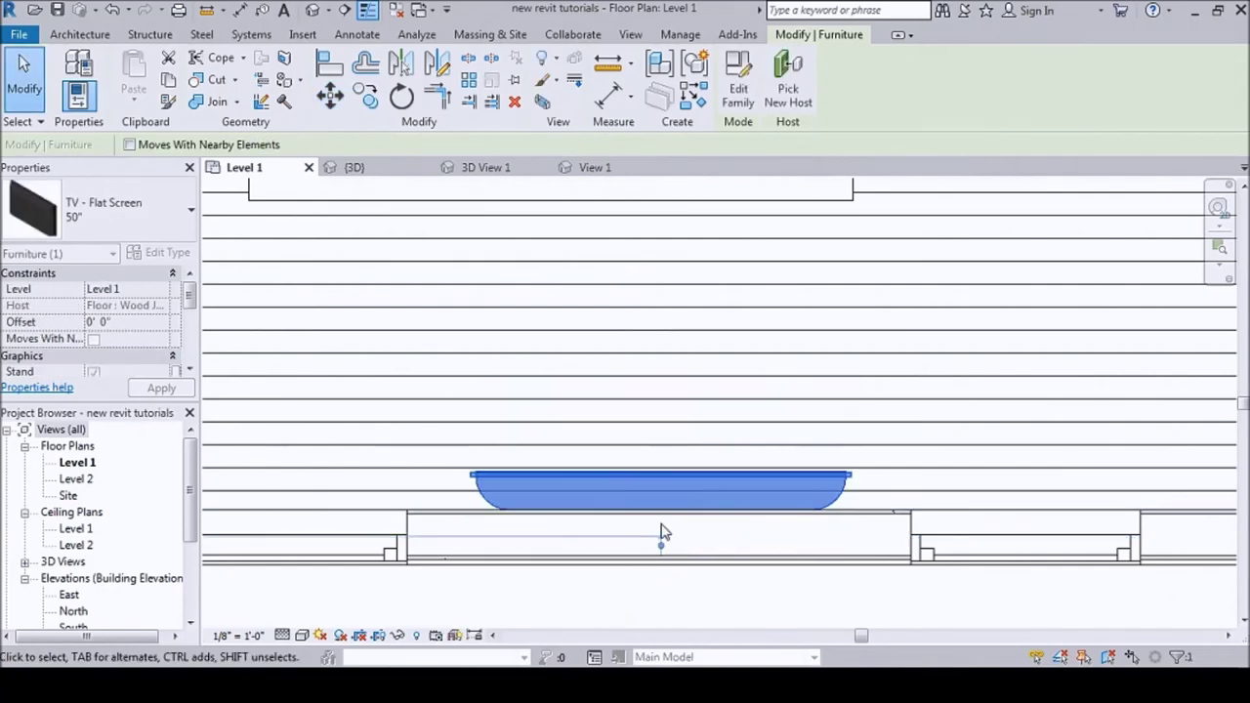
pyautogui.scroll(-3, 665, 524)
pyautogui.click(659, 543)
pyautogui.scroll(3, 683, 537)
pyautogui.scroll(-3, 634, 572)
pyautogui.scroll(2, 485, 403)
pyautogui.scroll(-3, 683, 449)
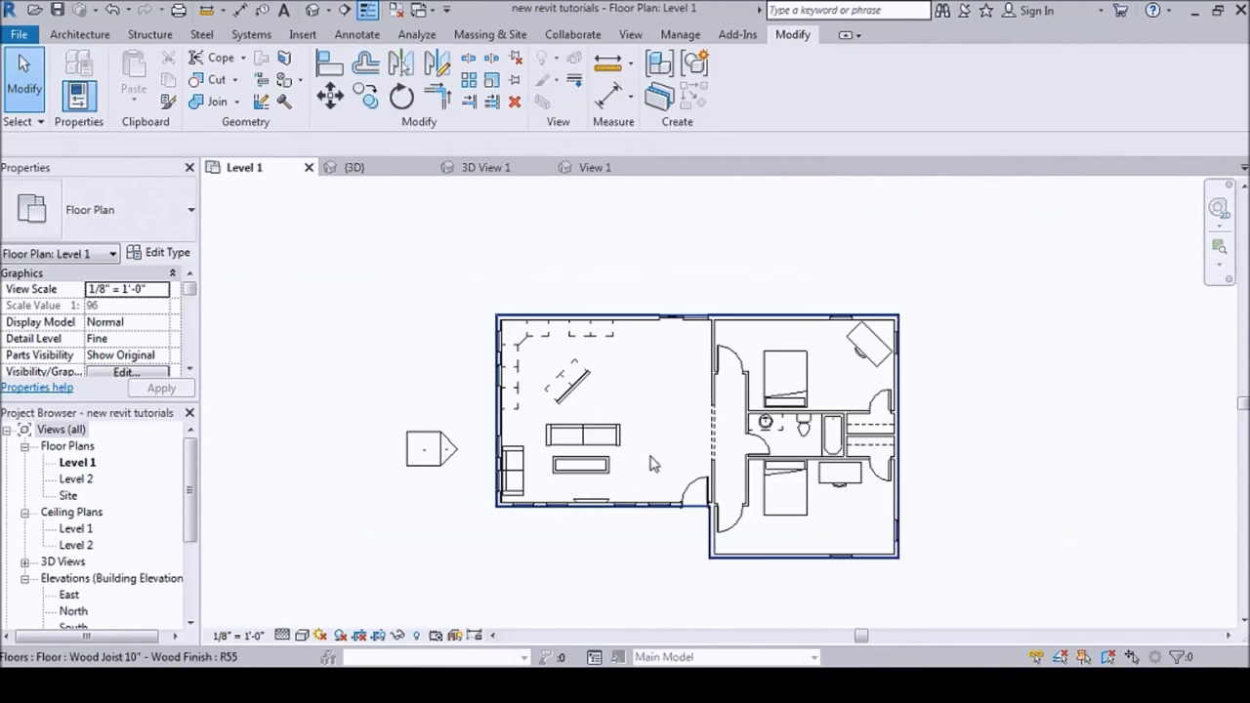
pyautogui.scroll(3, 713, 527)
pyautogui.scroll(-3, 644, 550)
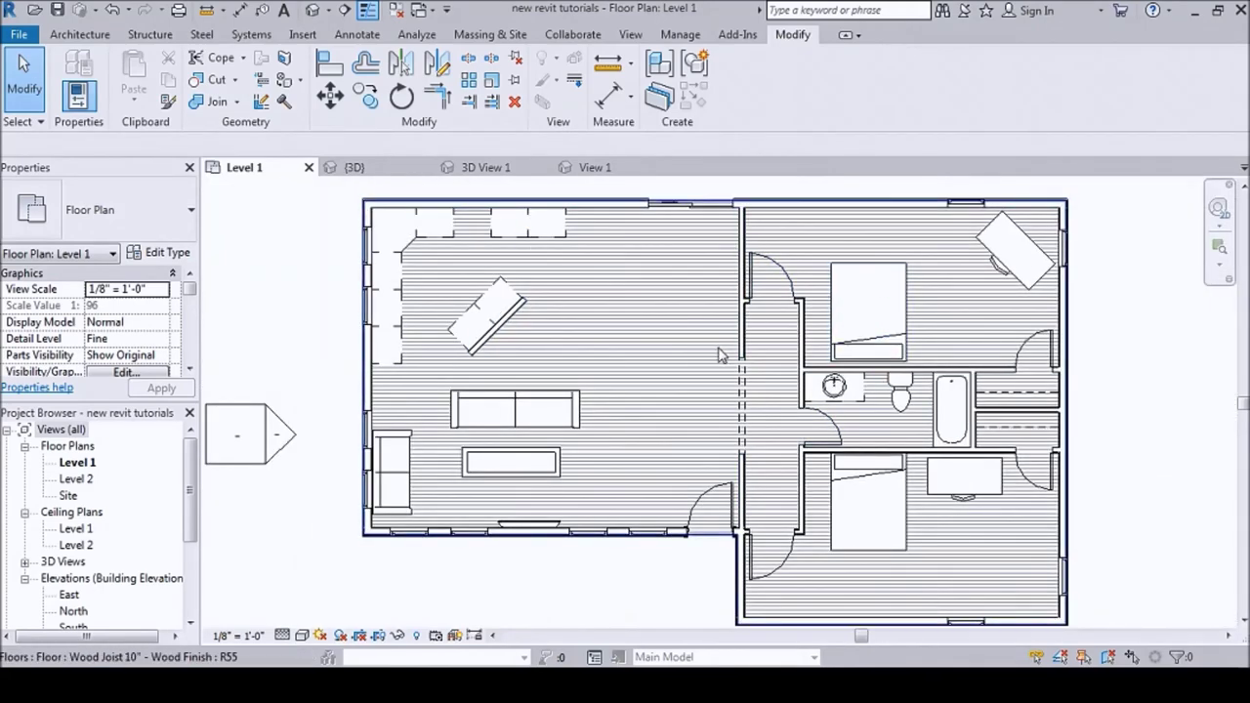
pyautogui.scroll(2, 557, 323)
pyautogui.scroll(-4, 438, 305)
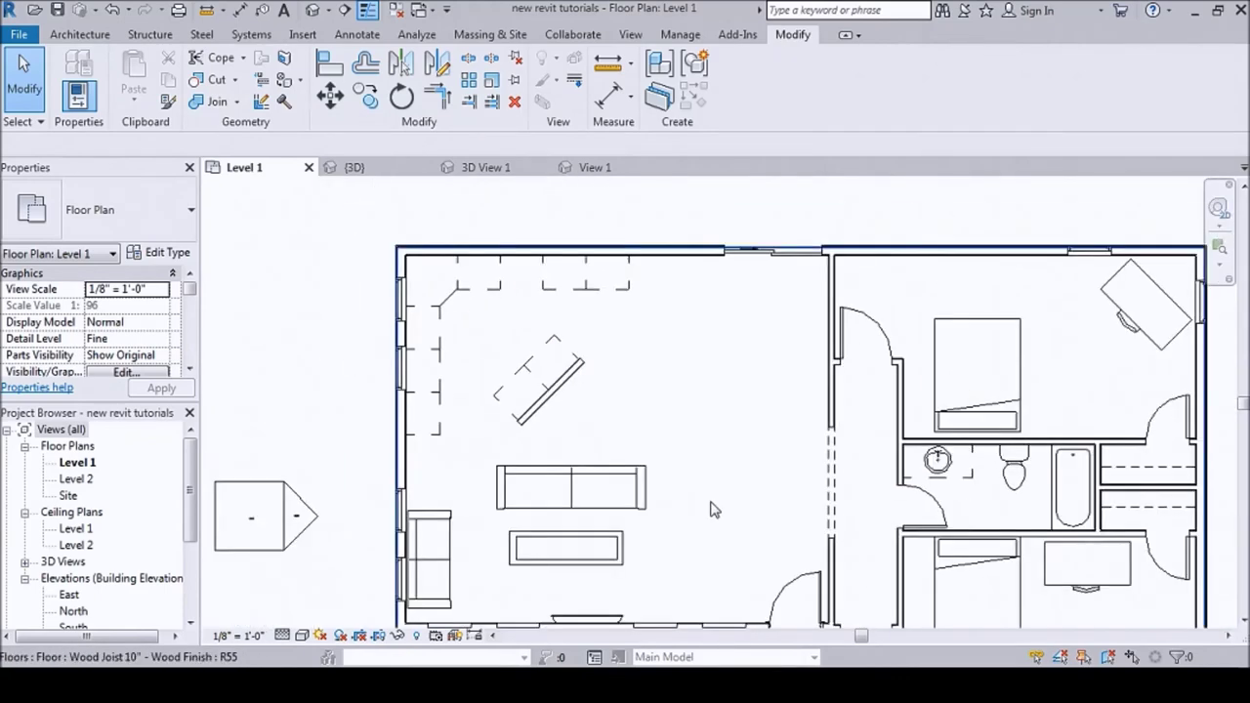
pyautogui.scroll(2, 654, 410)
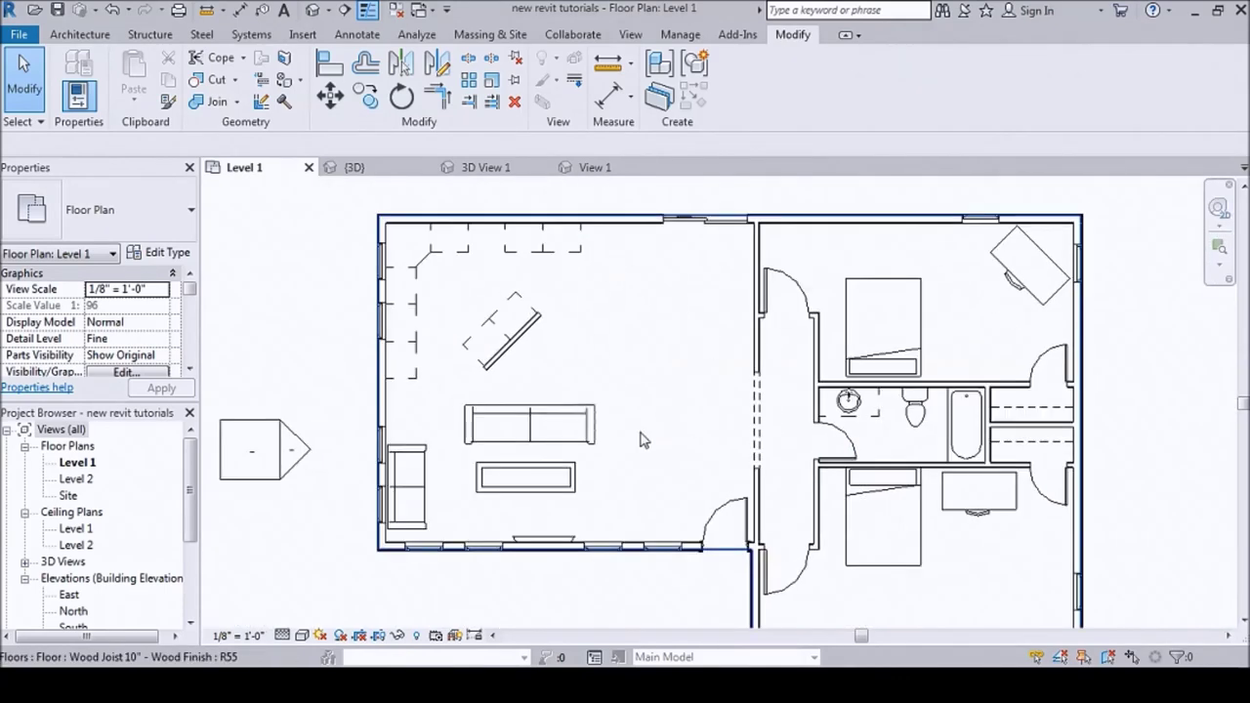
pyautogui.scroll(-1, 683, 410)
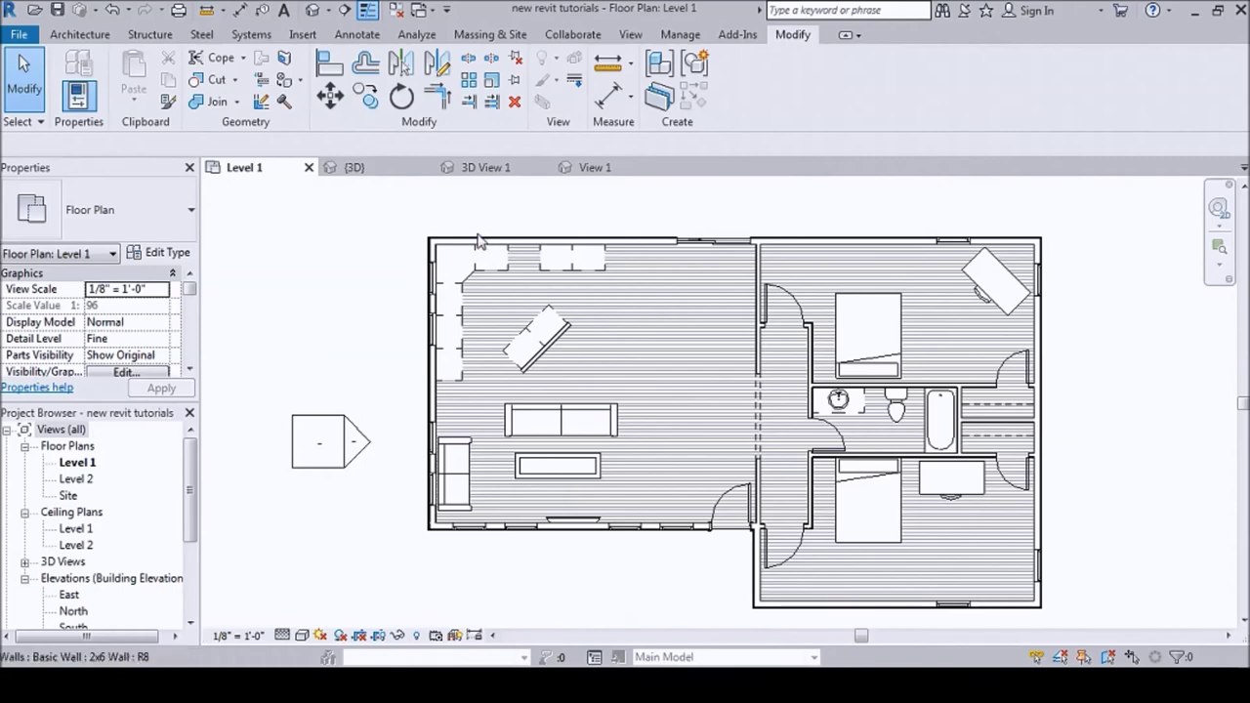
pyautogui.scroll(2, 600, 302)
pyautogui.scroll(-2, 674, 365)
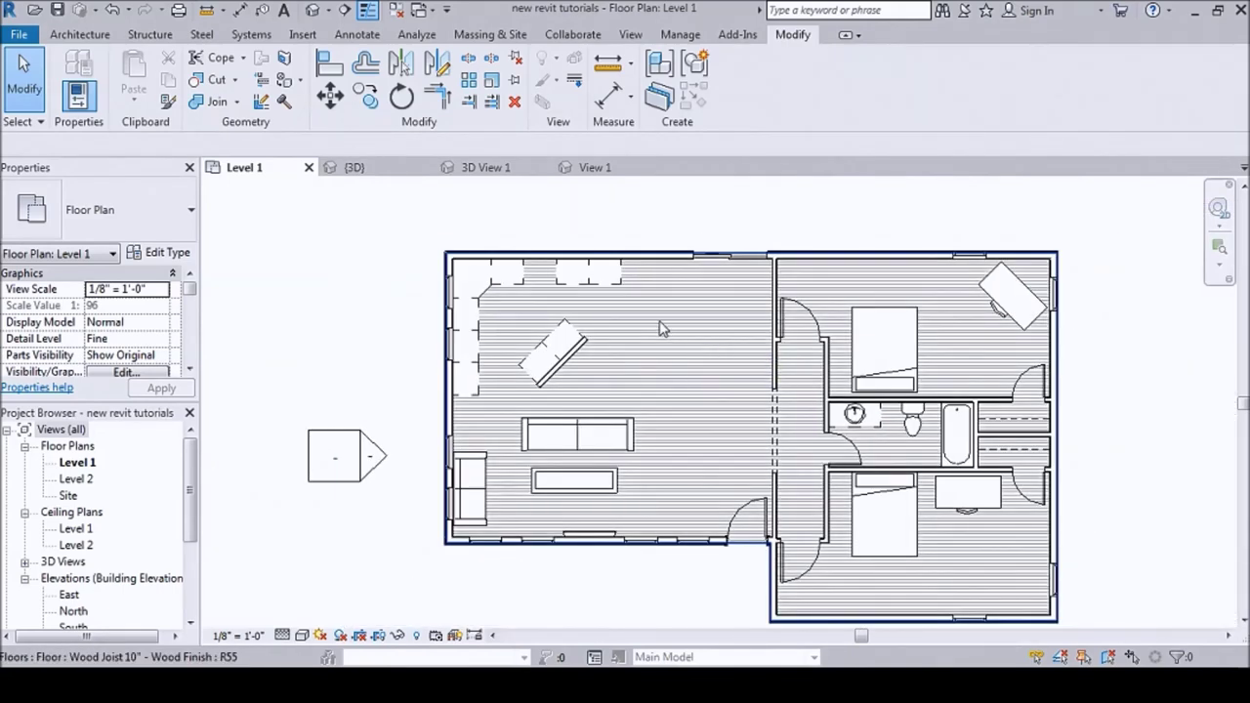
pyautogui.scroll(-2, 664, 326)
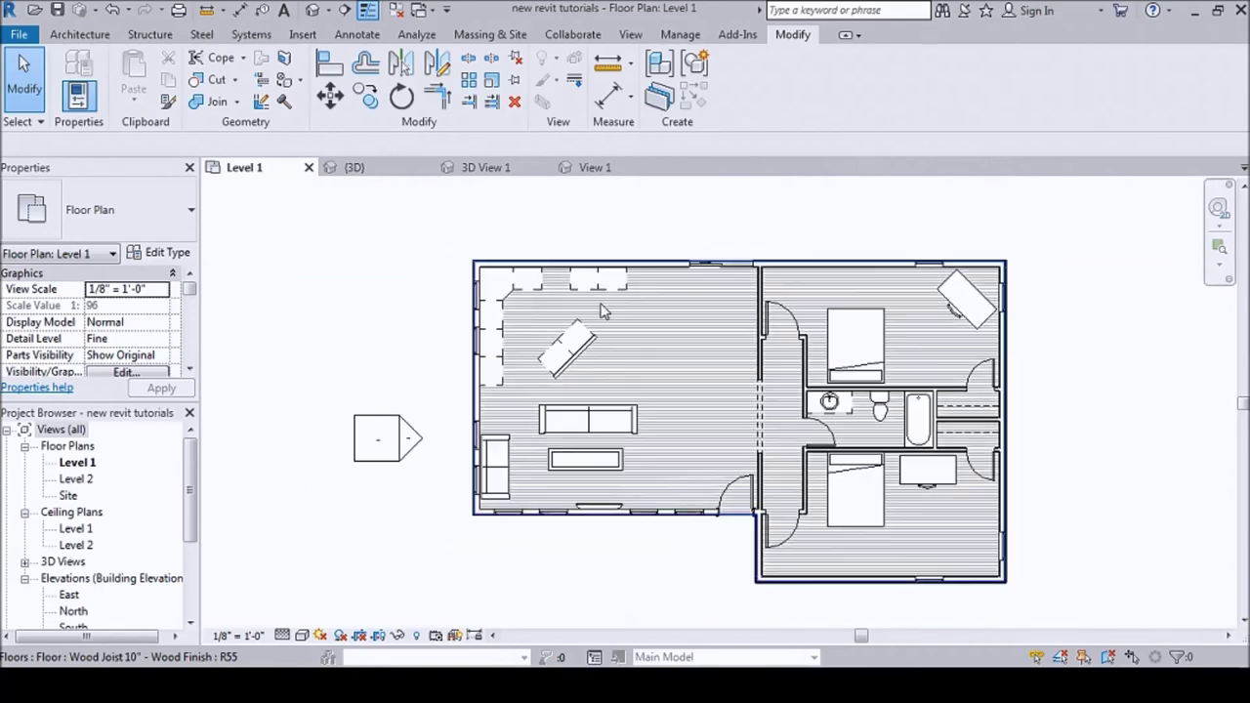
pyautogui.scroll(2, 518, 339)
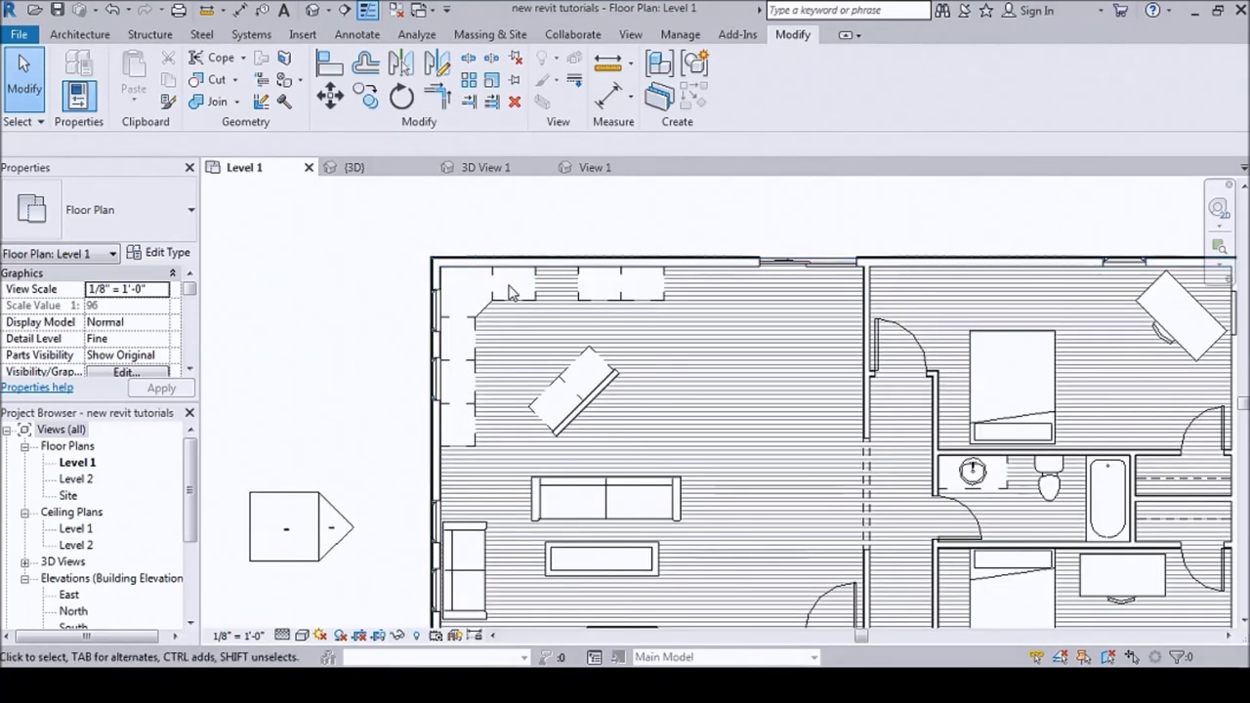
pyautogui.scroll(1, 457, 314)
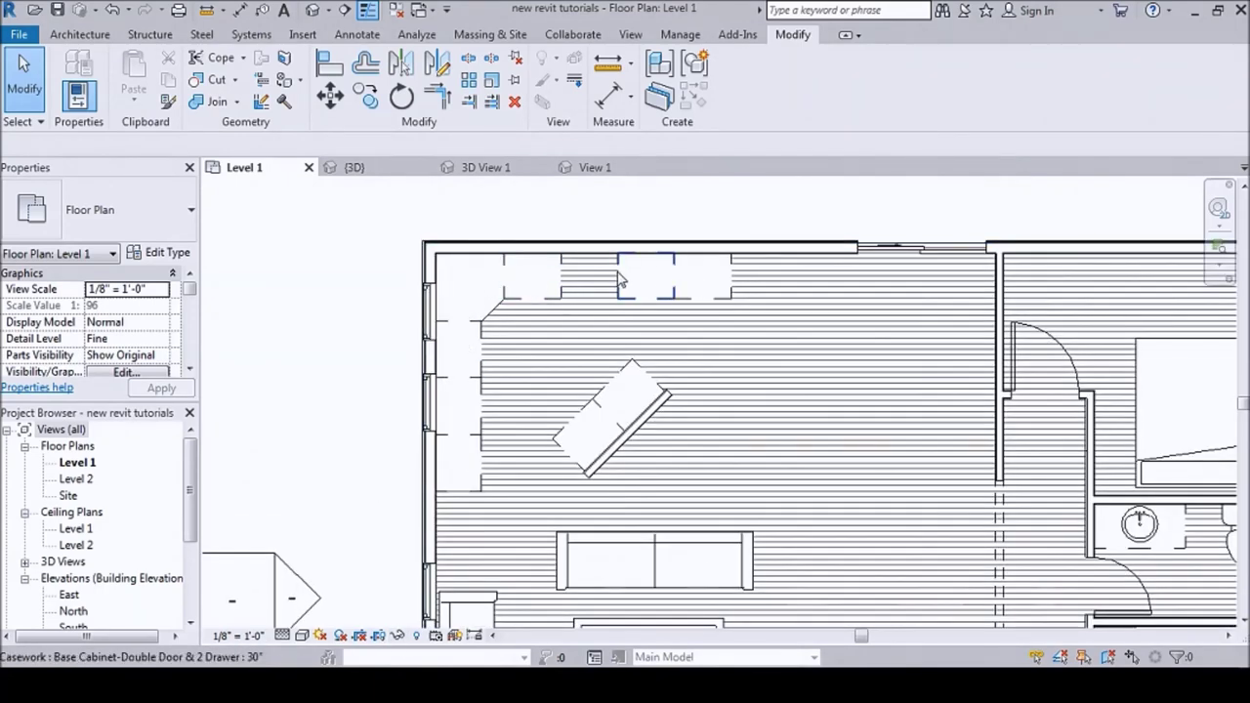
pyautogui.scroll(-2, 580, 299)
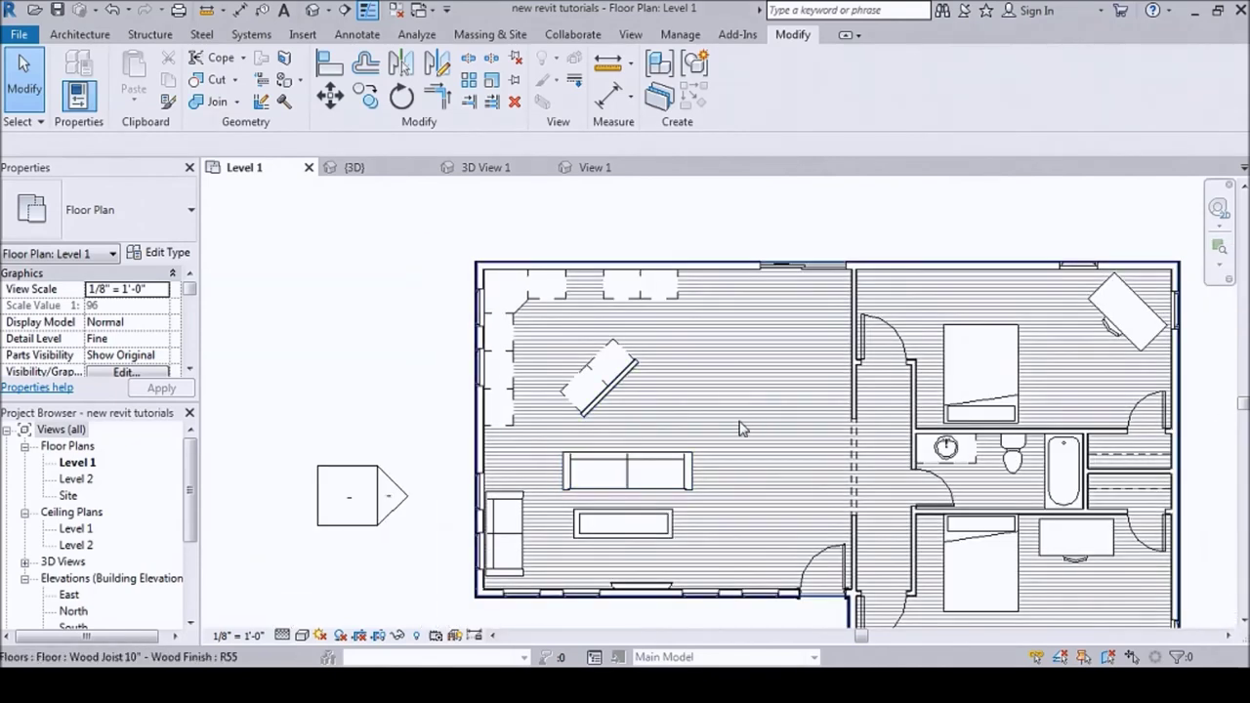
pyautogui.scroll(-1, 640, 352)
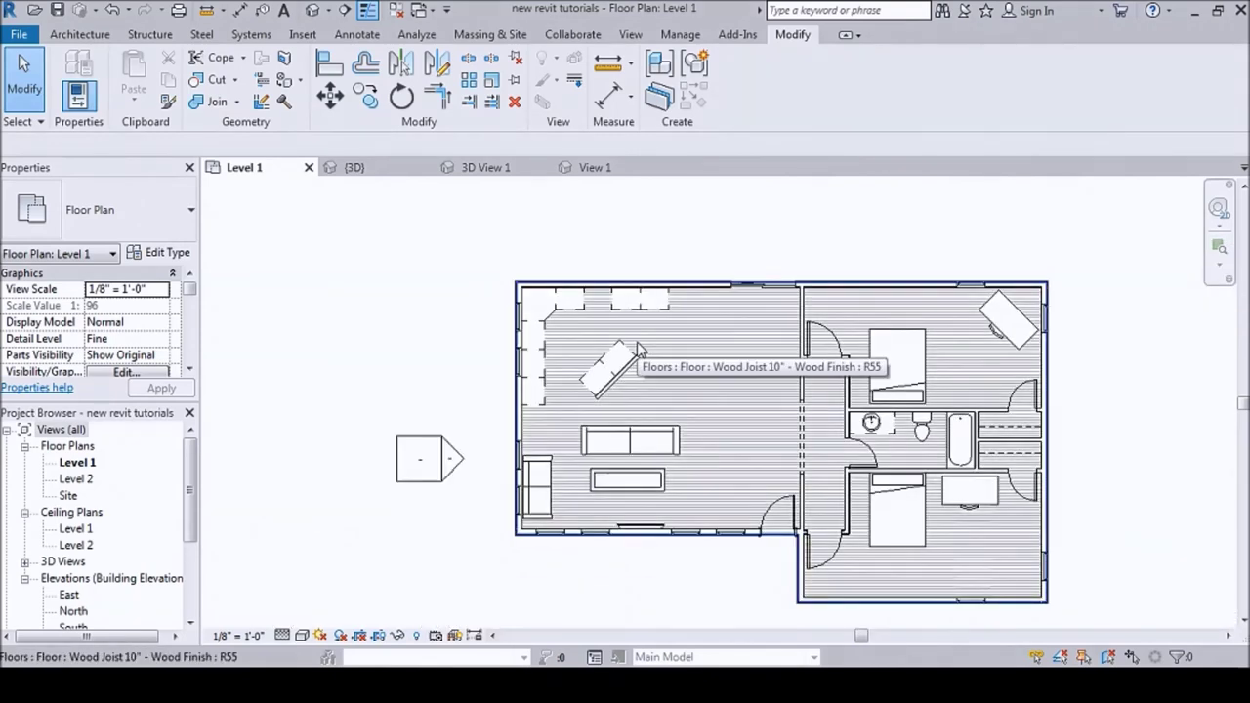